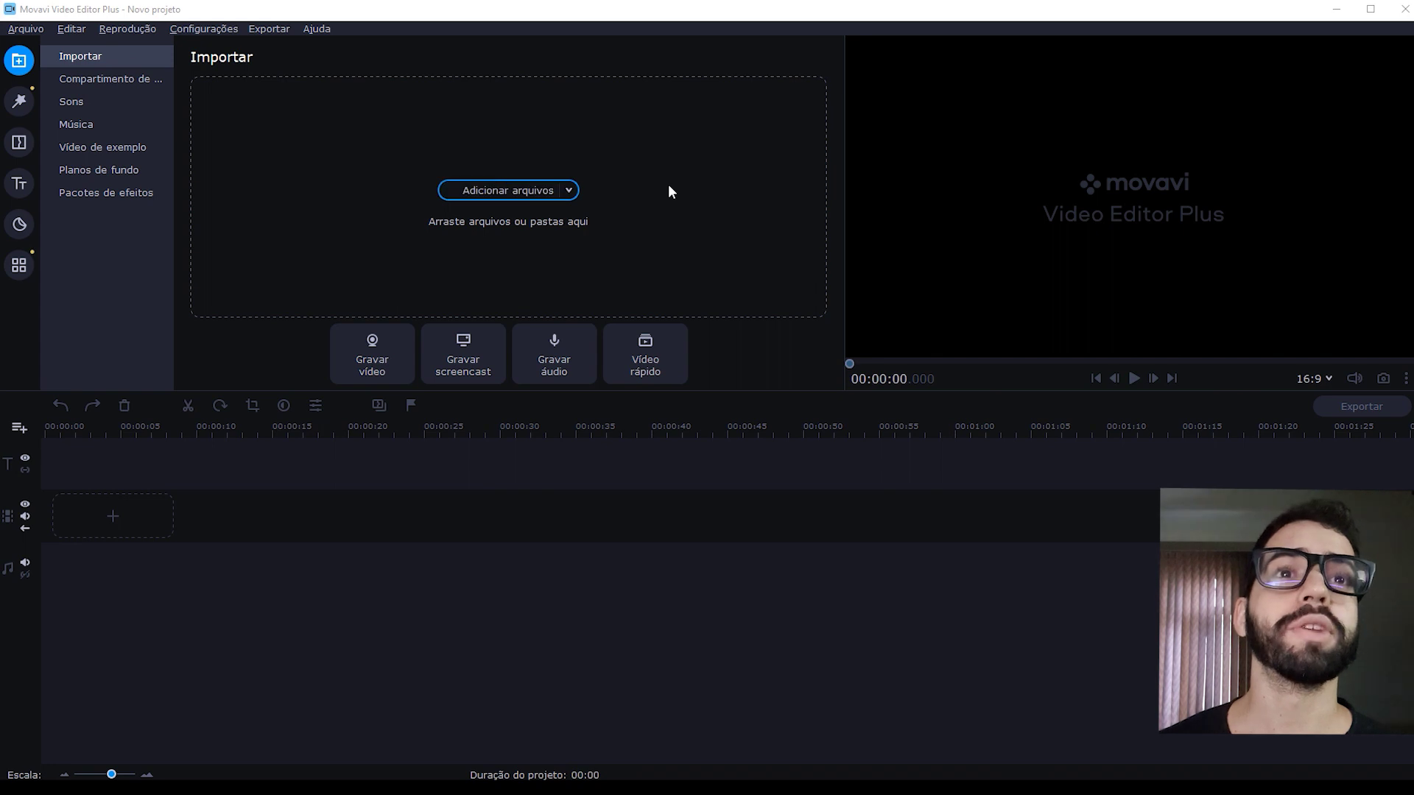
{"action": "left_click", "coordinate": [26, 29]}
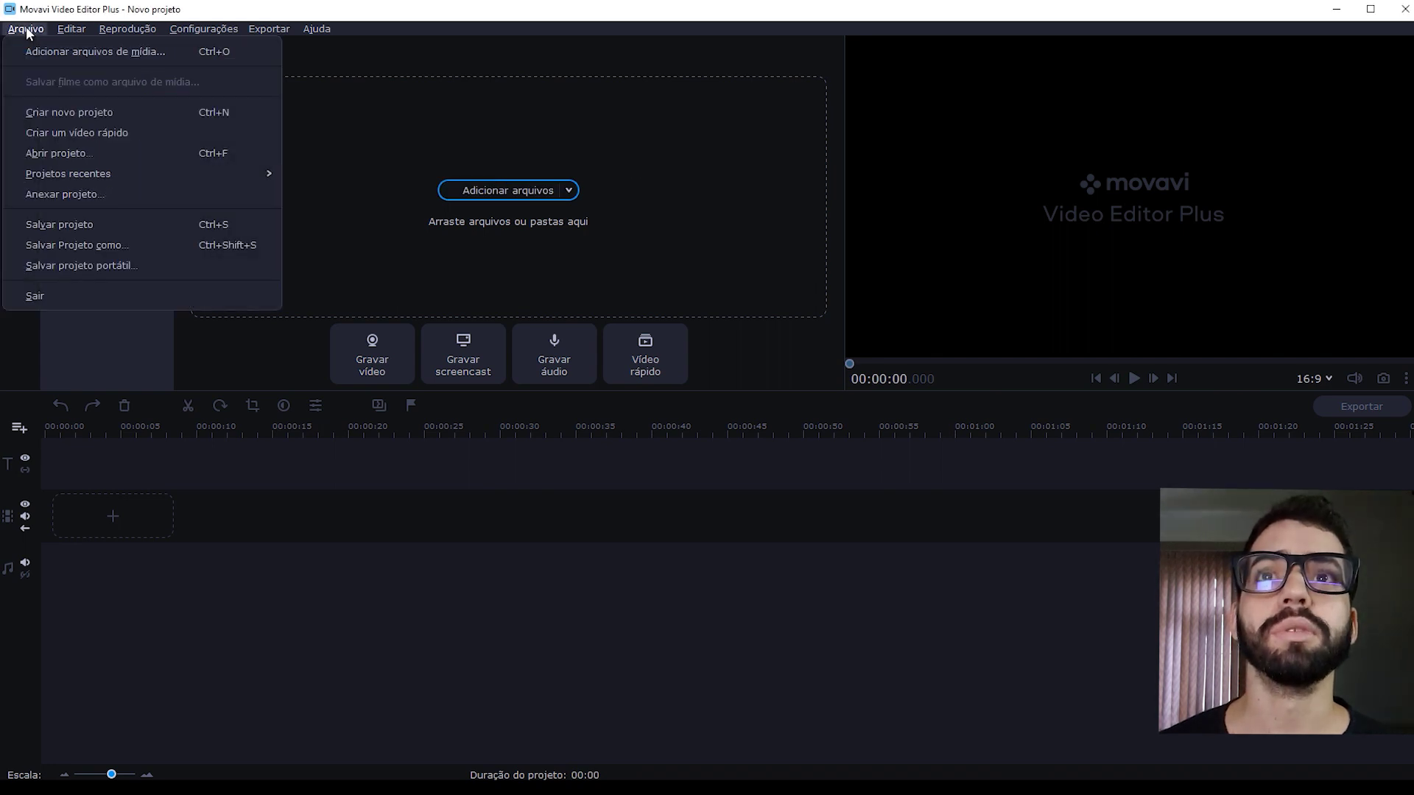
{"action": "left_click", "coordinate": [51, 46]}
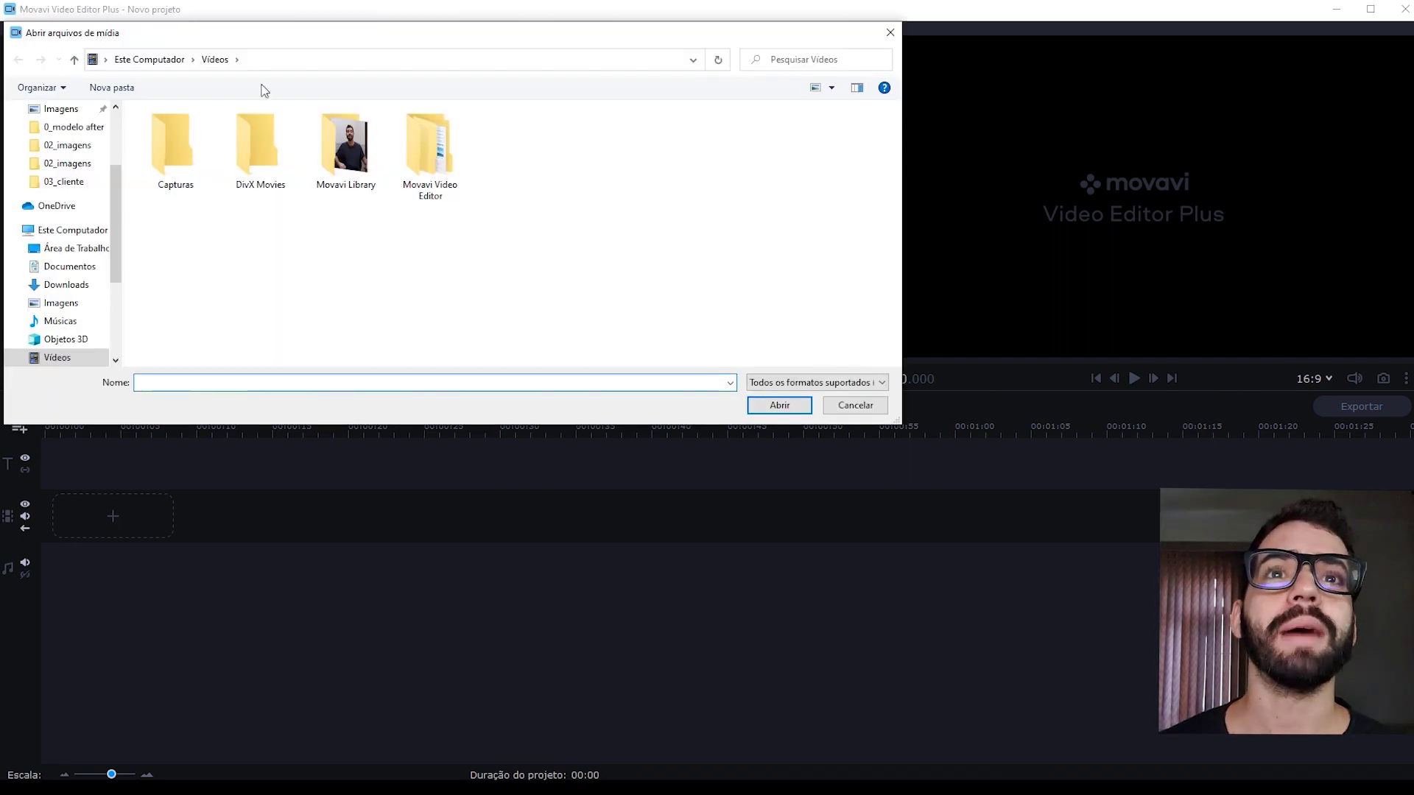
{"action": "left_click", "coordinate": [890, 32]}
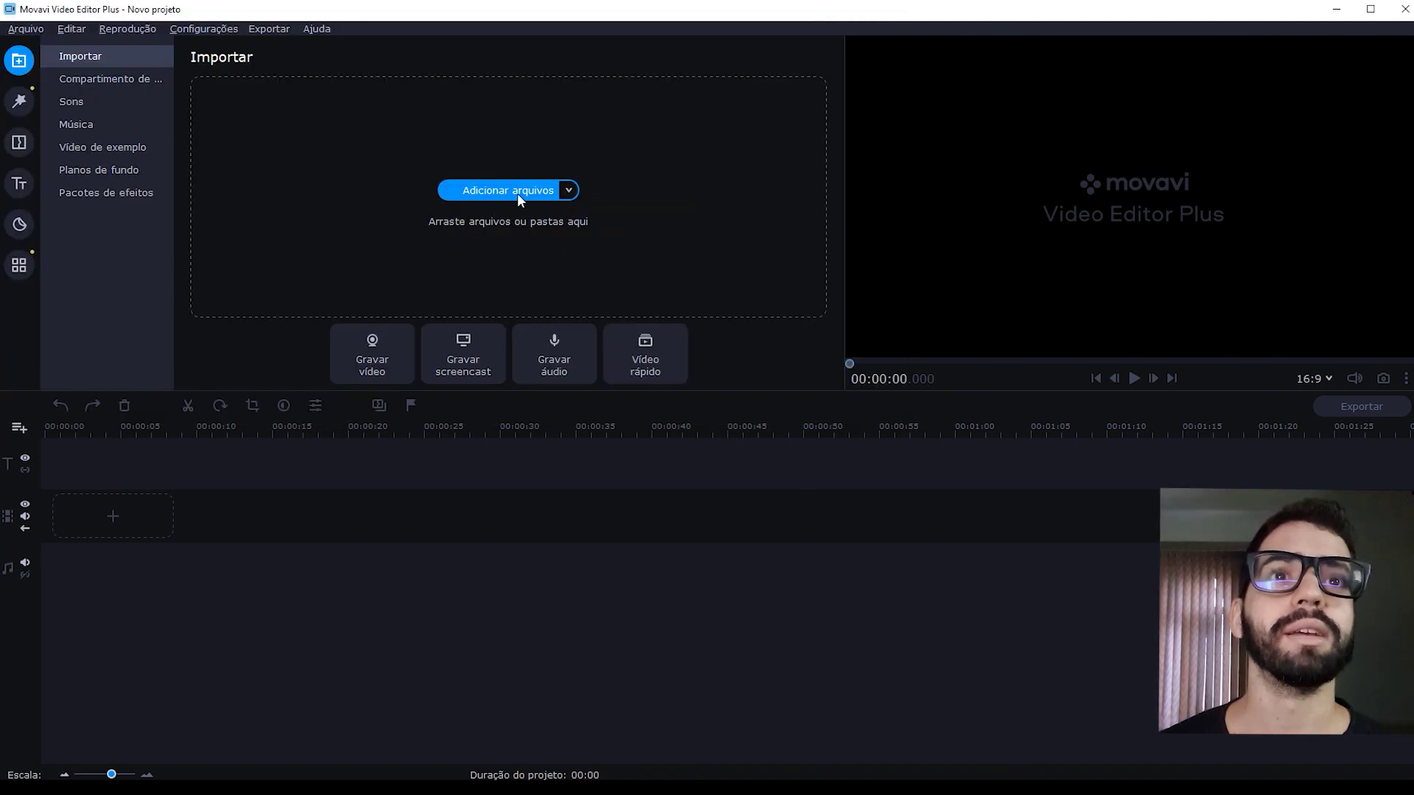
{"action": "left_click", "coordinate": [517, 193]}
{"action": "key", "text": "Escape"}
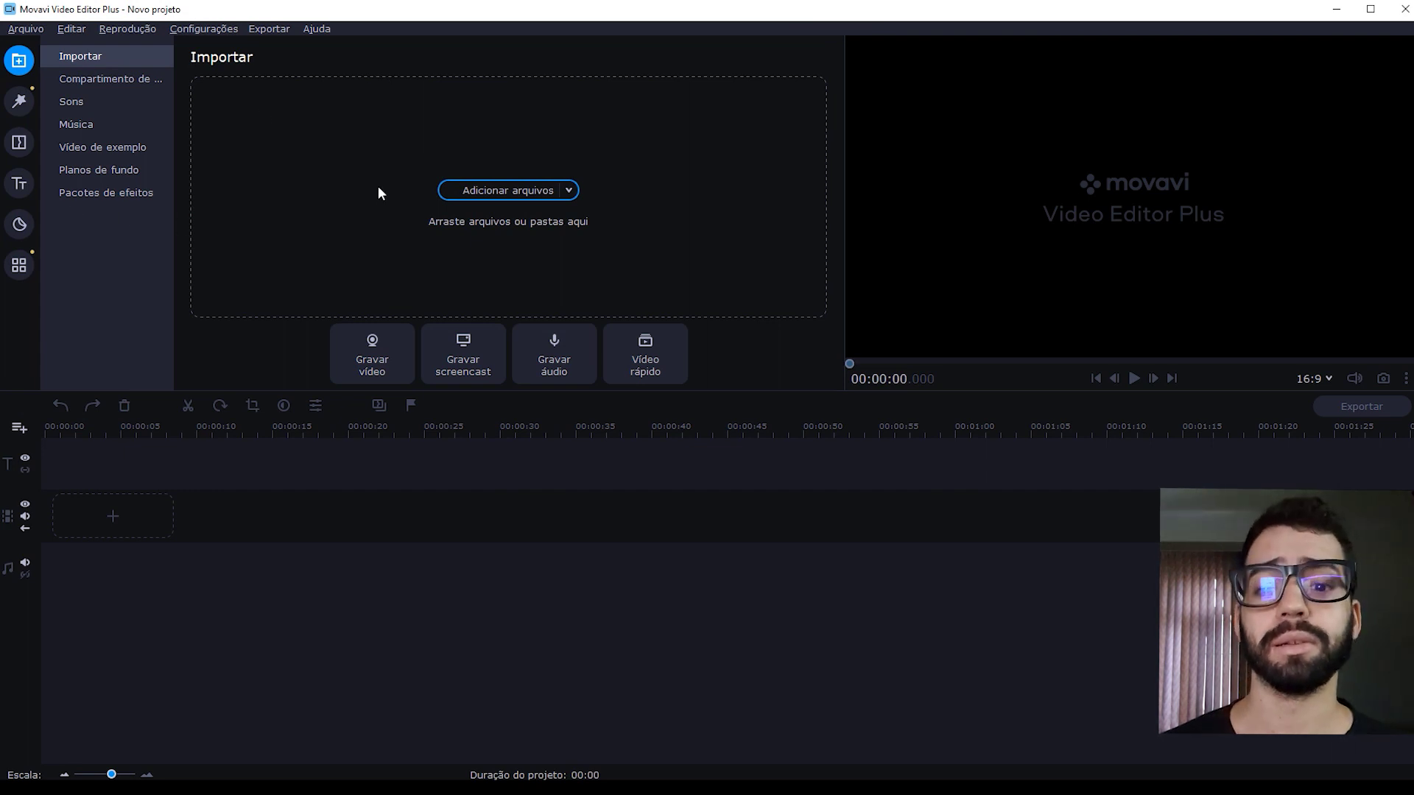
Import video teste.mp4 from the 27 - movavi folder and place it at the start of the video track
{"action": "key", "text": "alt+Tab"}
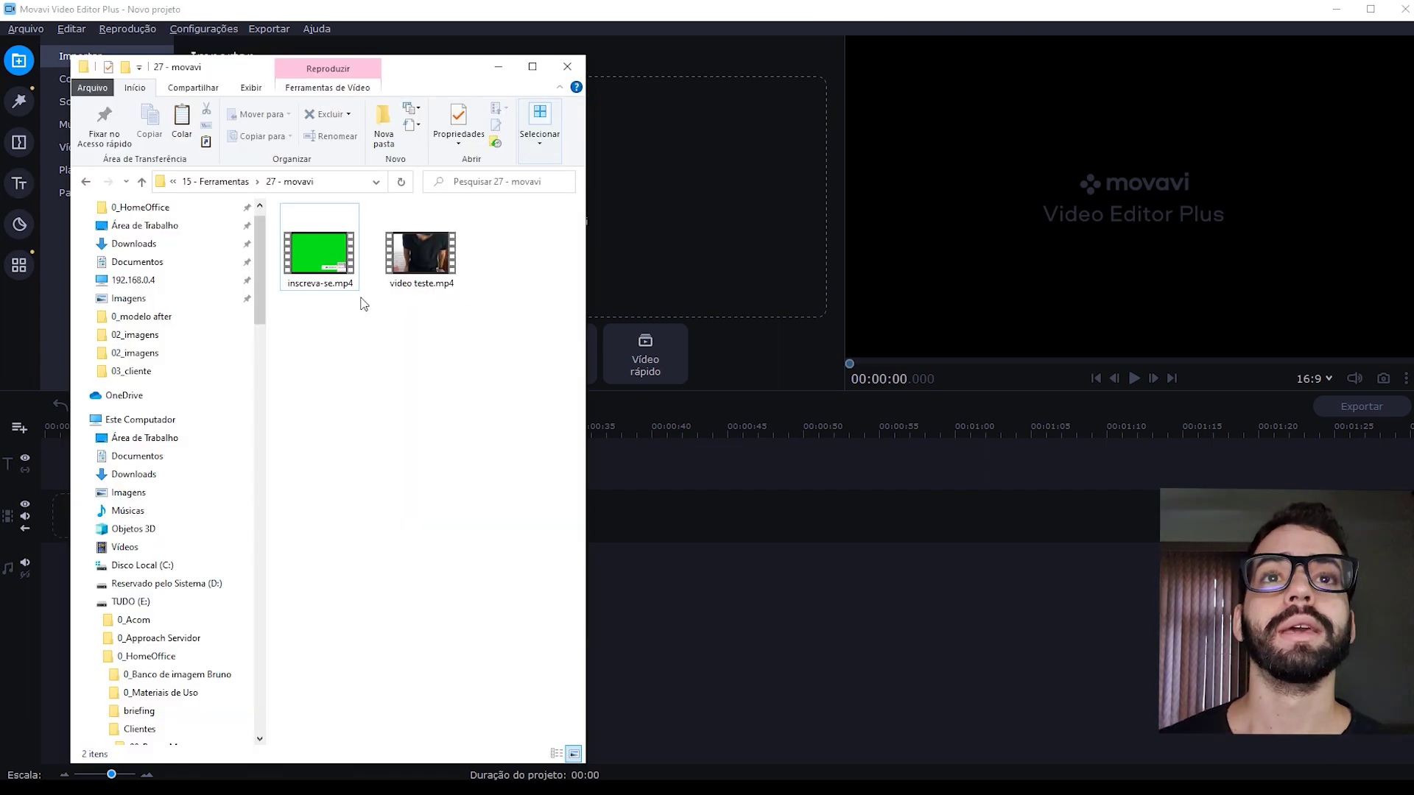
{"action": "left_click_drag", "start_coordinate": [416, 255], "coordinate": [658, 190]}
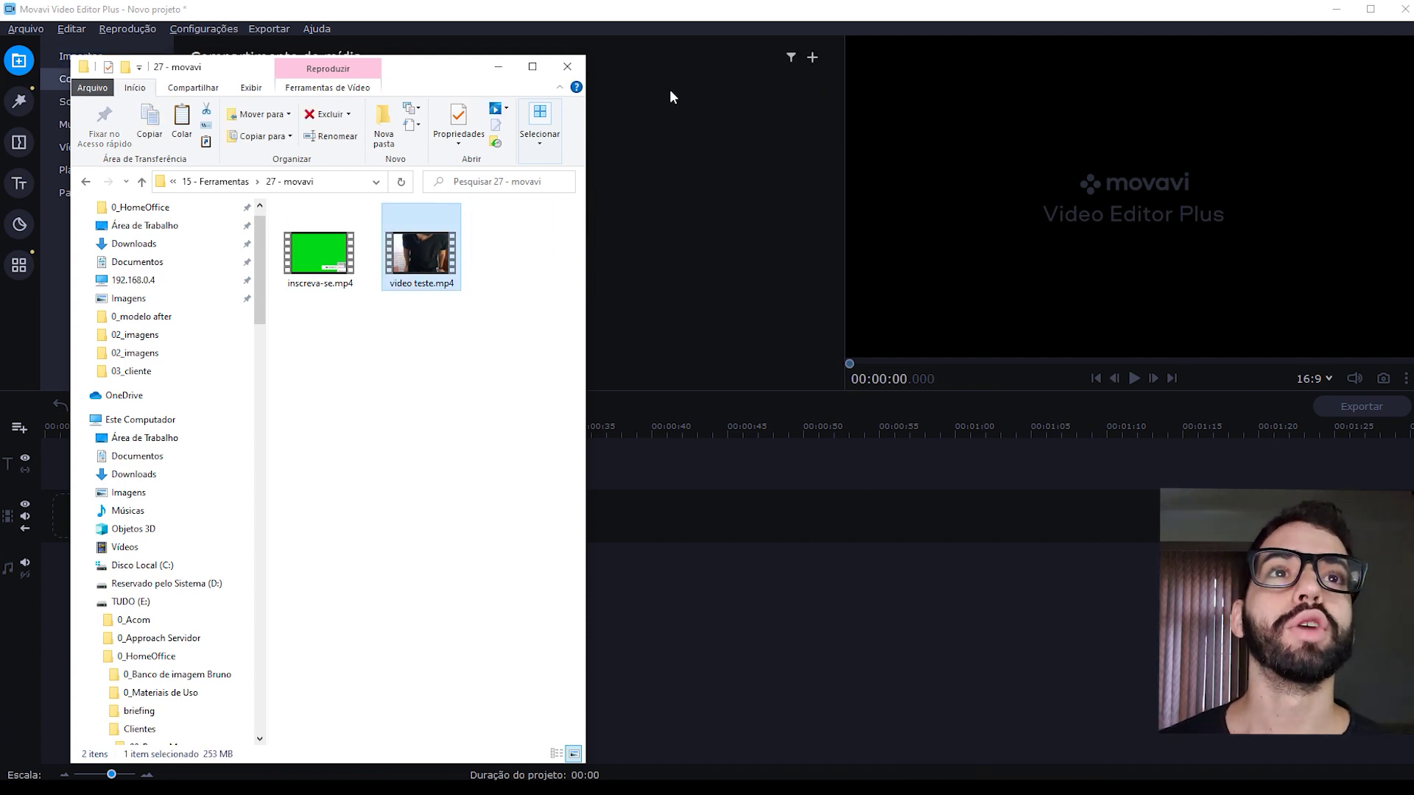
{"action": "left_click", "coordinate": [605, 16]}
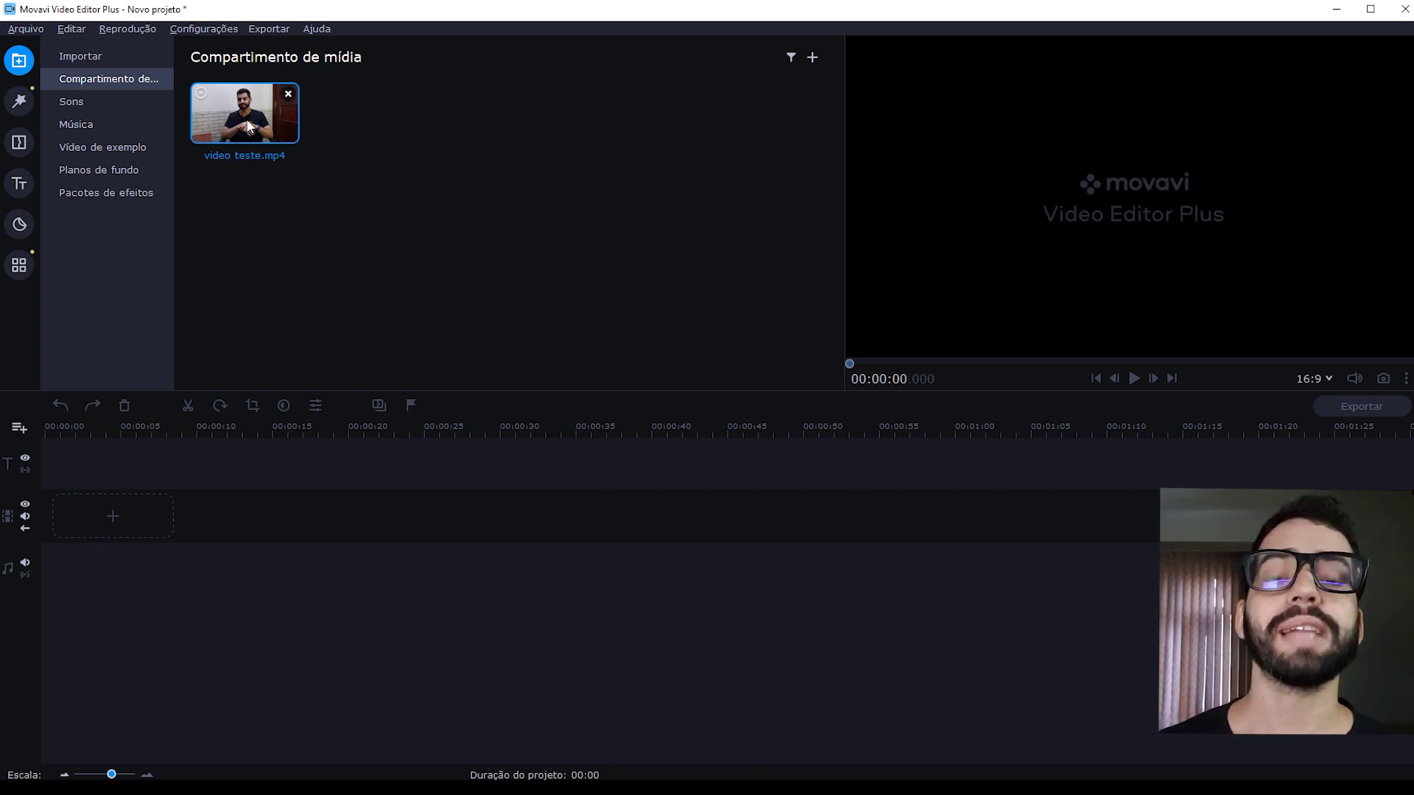
{"action": "left_click_drag", "start_coordinate": [248, 116], "coordinate": [105, 485]}
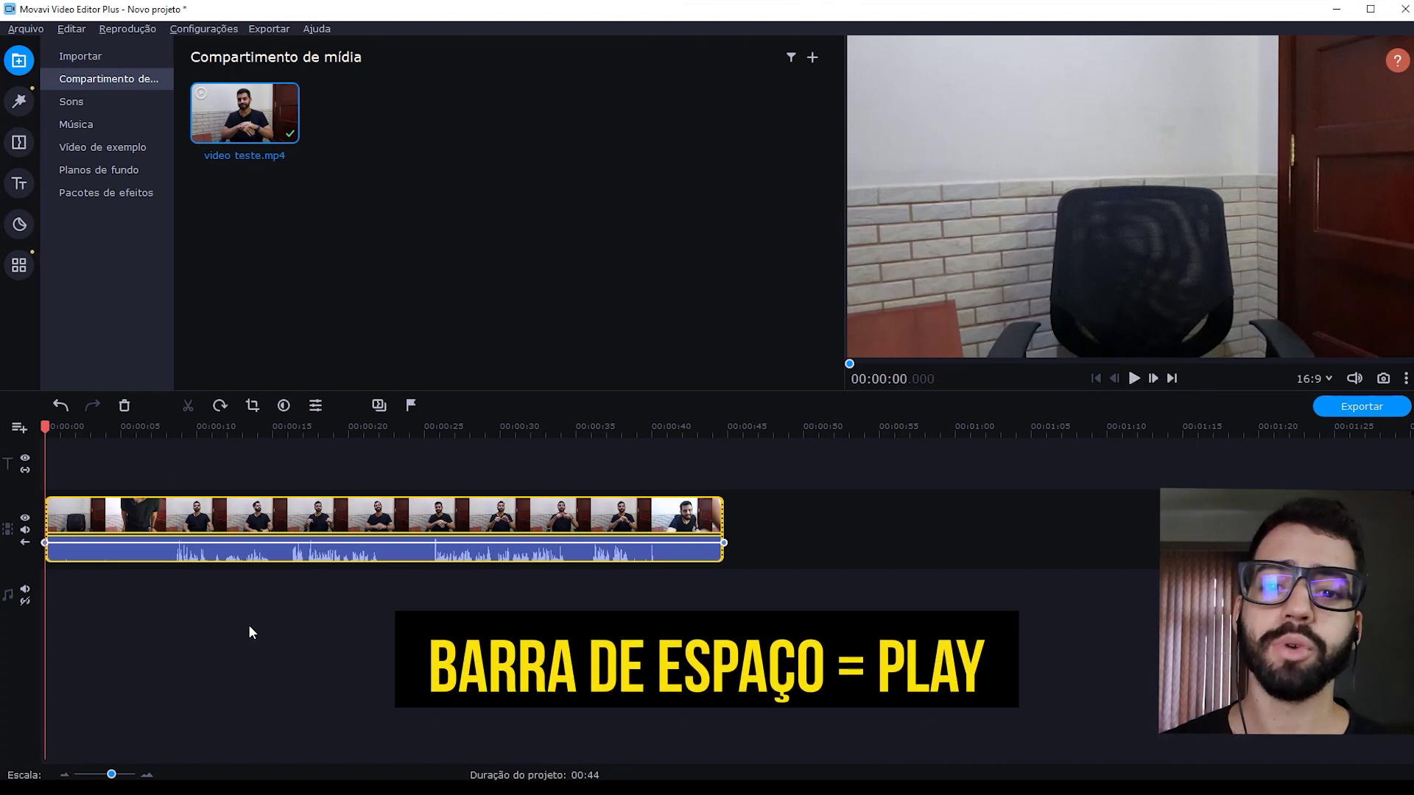
Play the clip on the timeline, check its final moments and return the playhead to the start
{"action": "key", "text": "space"}
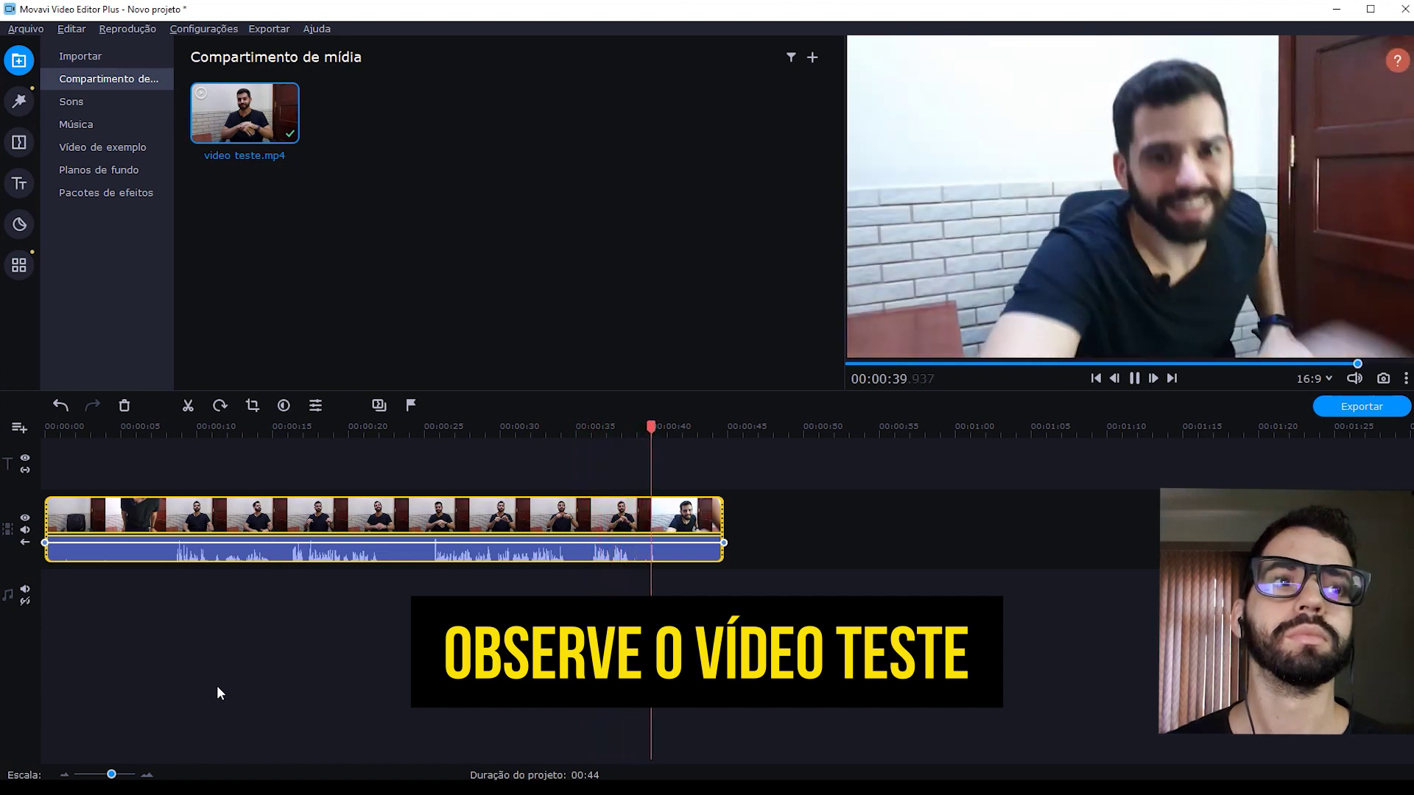
{"action": "left_click", "coordinate": [725, 439]}
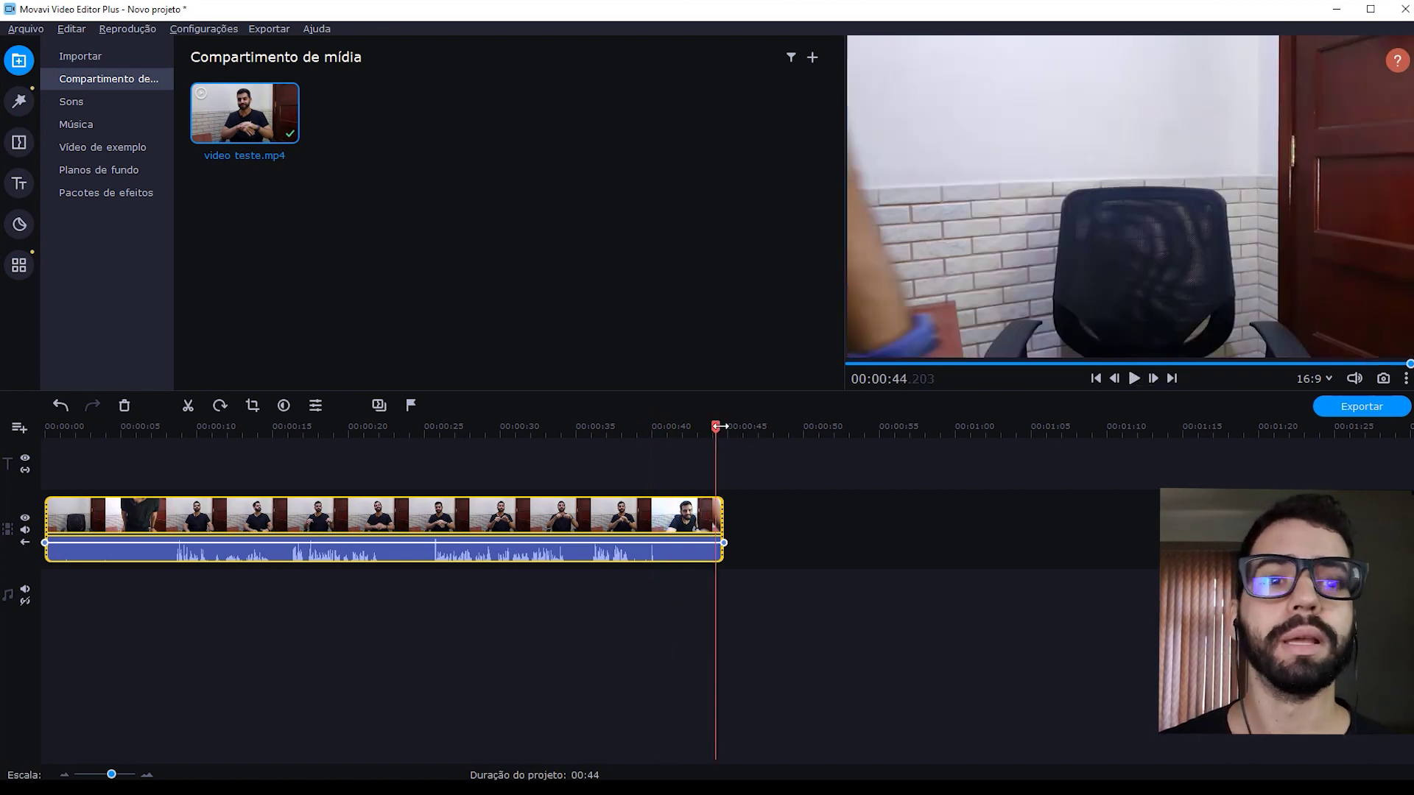
{"action": "key", "text": "Home"}
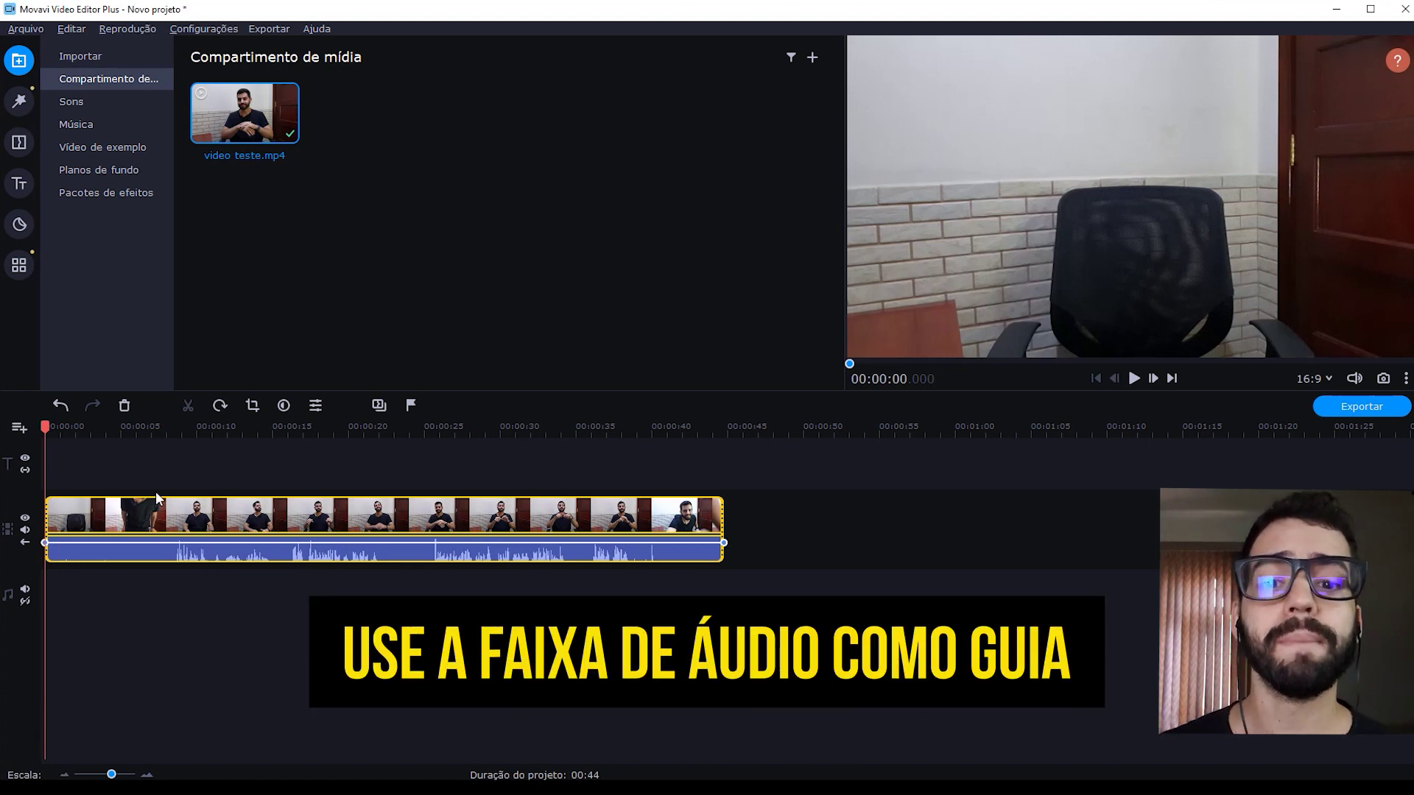
Split the clip at 00:00:08.490, just before the speech begins in the audio waveform
{"action": "left_click", "coordinate": [105, 442]}
{"action": "key", "text": "space"}
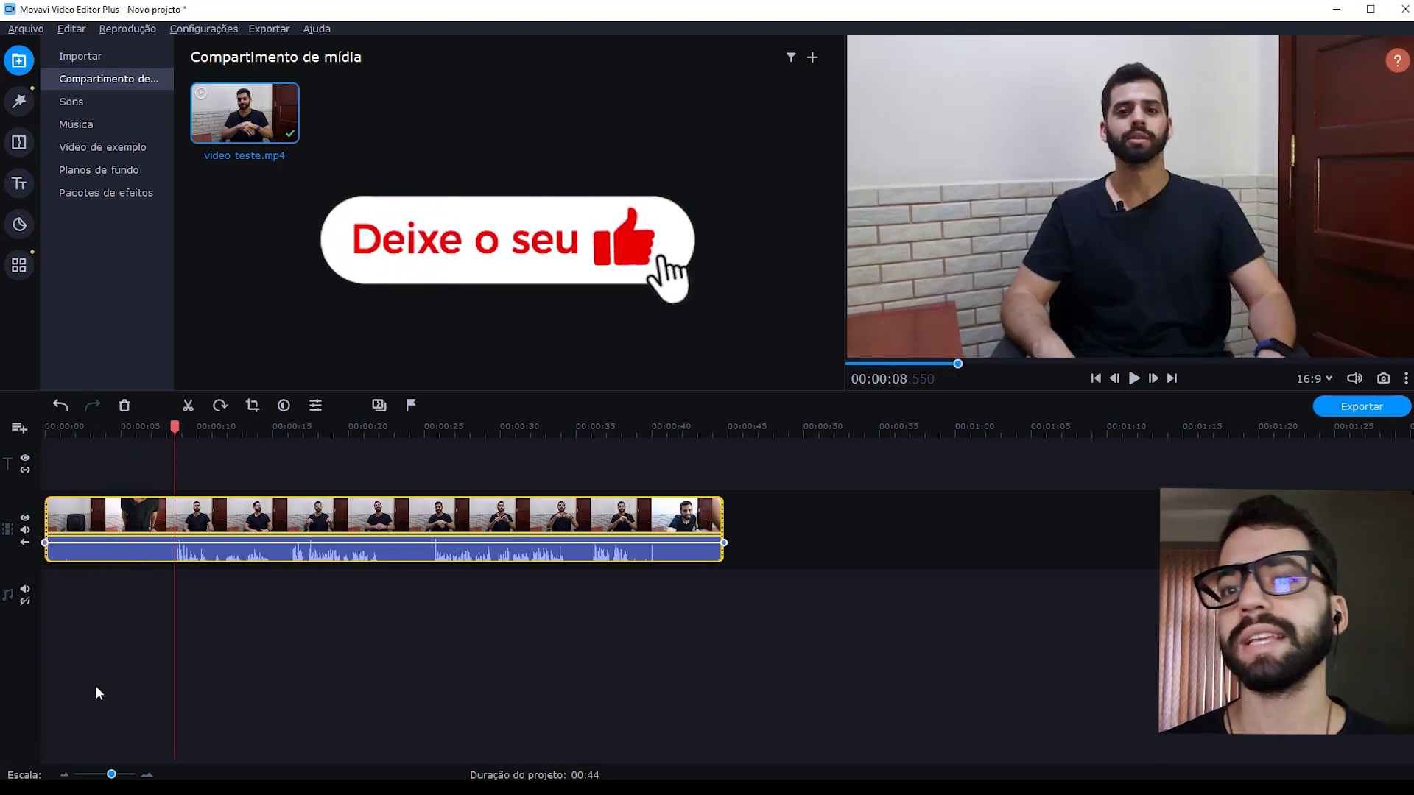
{"action": "left_click_drag", "start_coordinate": [112, 774], "coordinate": [120, 774]}
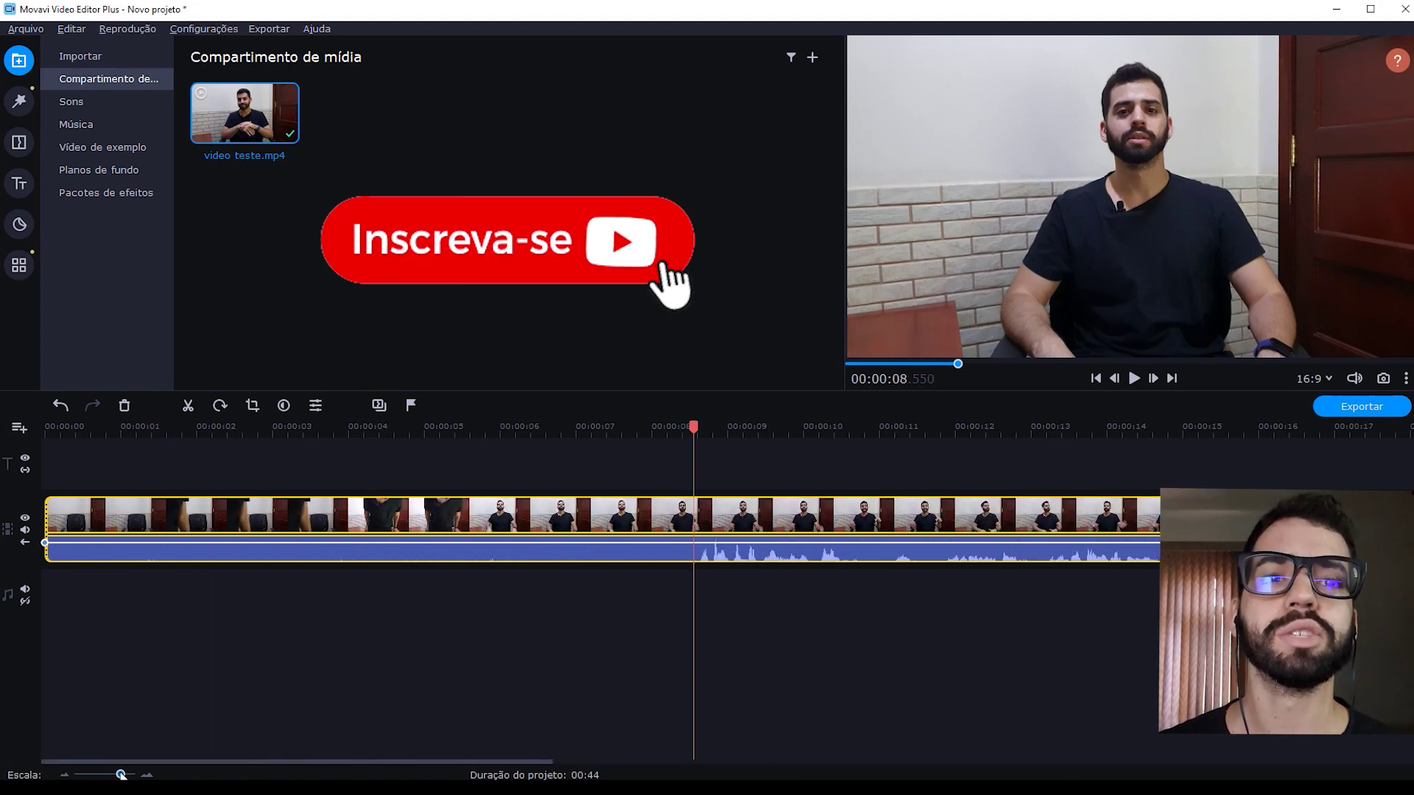
{"action": "scroll", "coordinate": [733, 439], "scroll_direction": "down", "scroll_amount": 1}
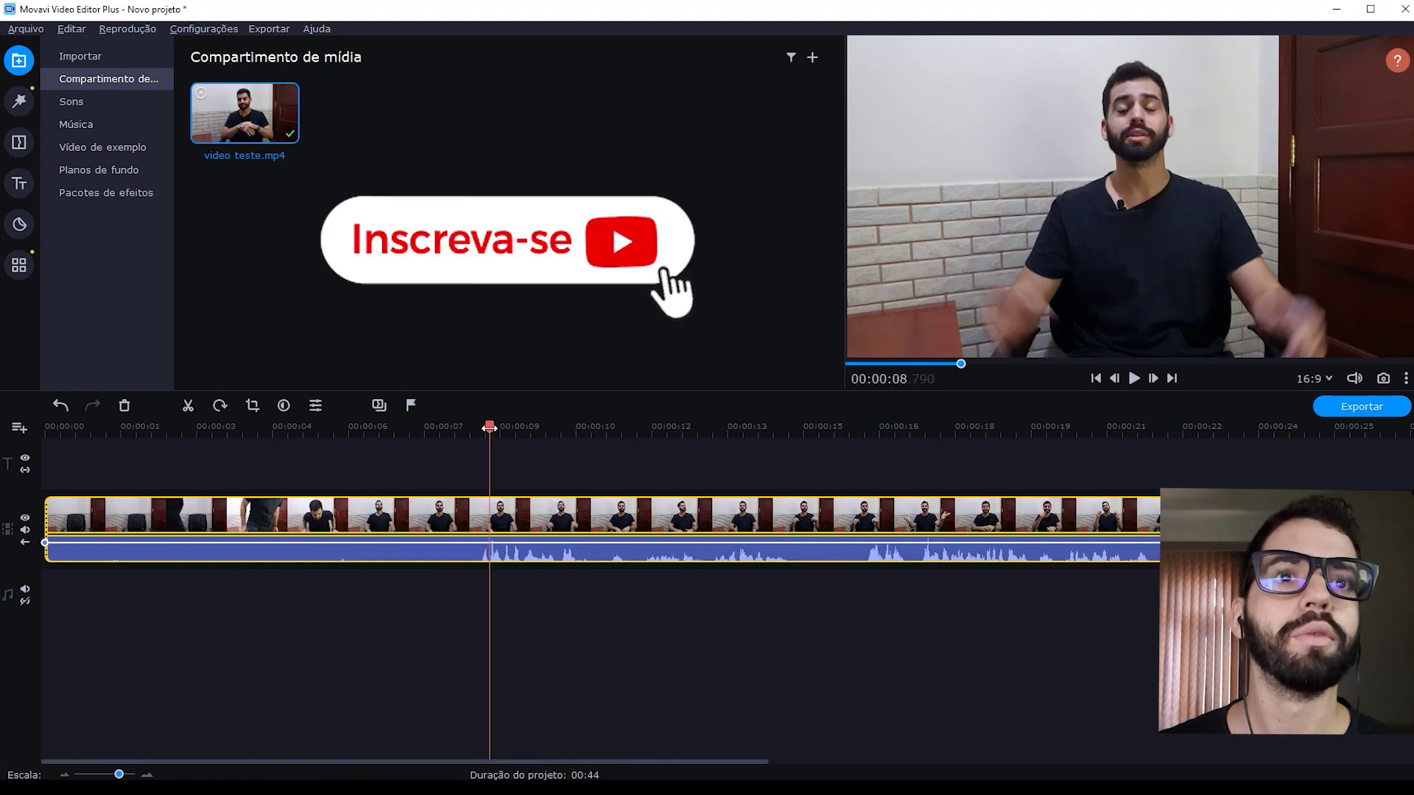
{"action": "key", "text": "ctrl+z"}
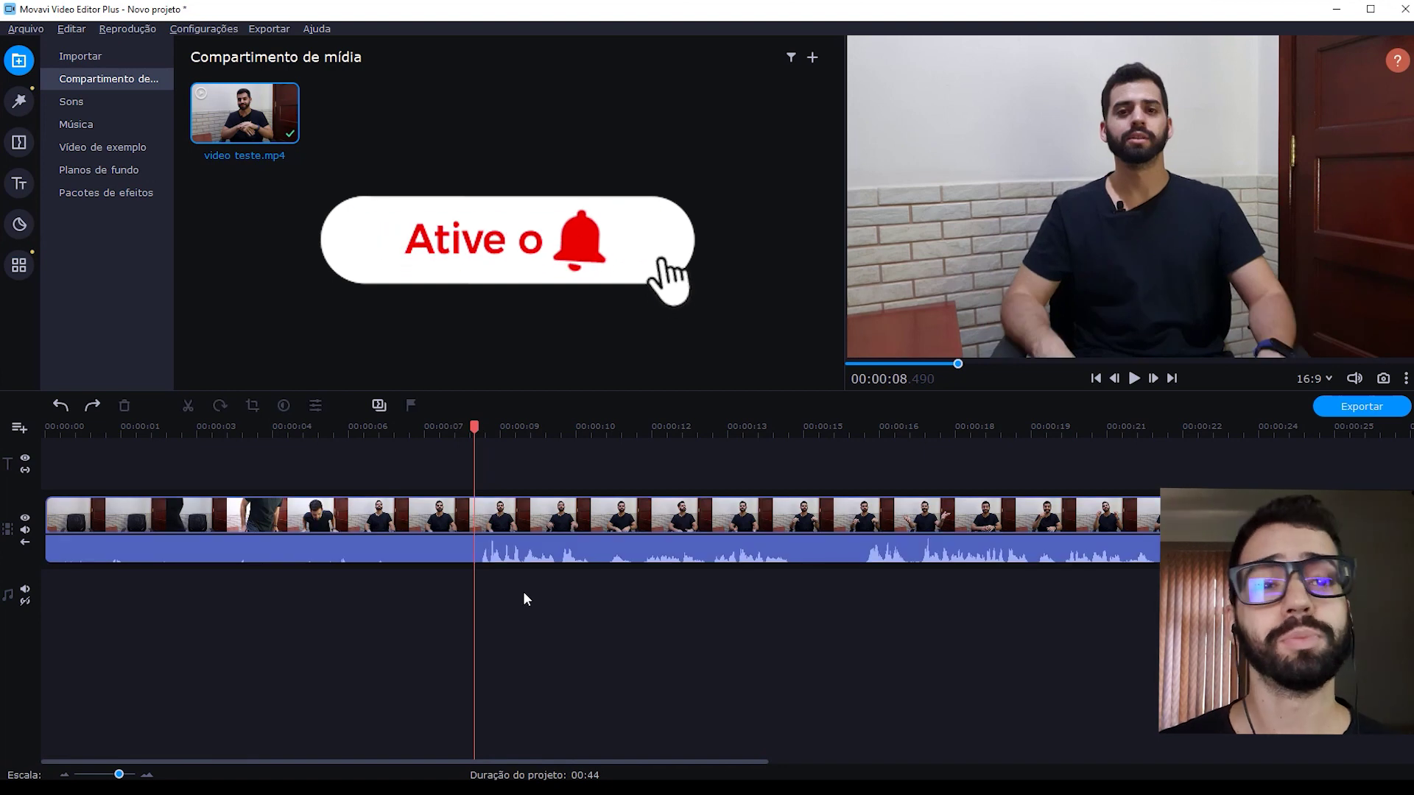
{"action": "left_click", "coordinate": [498, 507]}
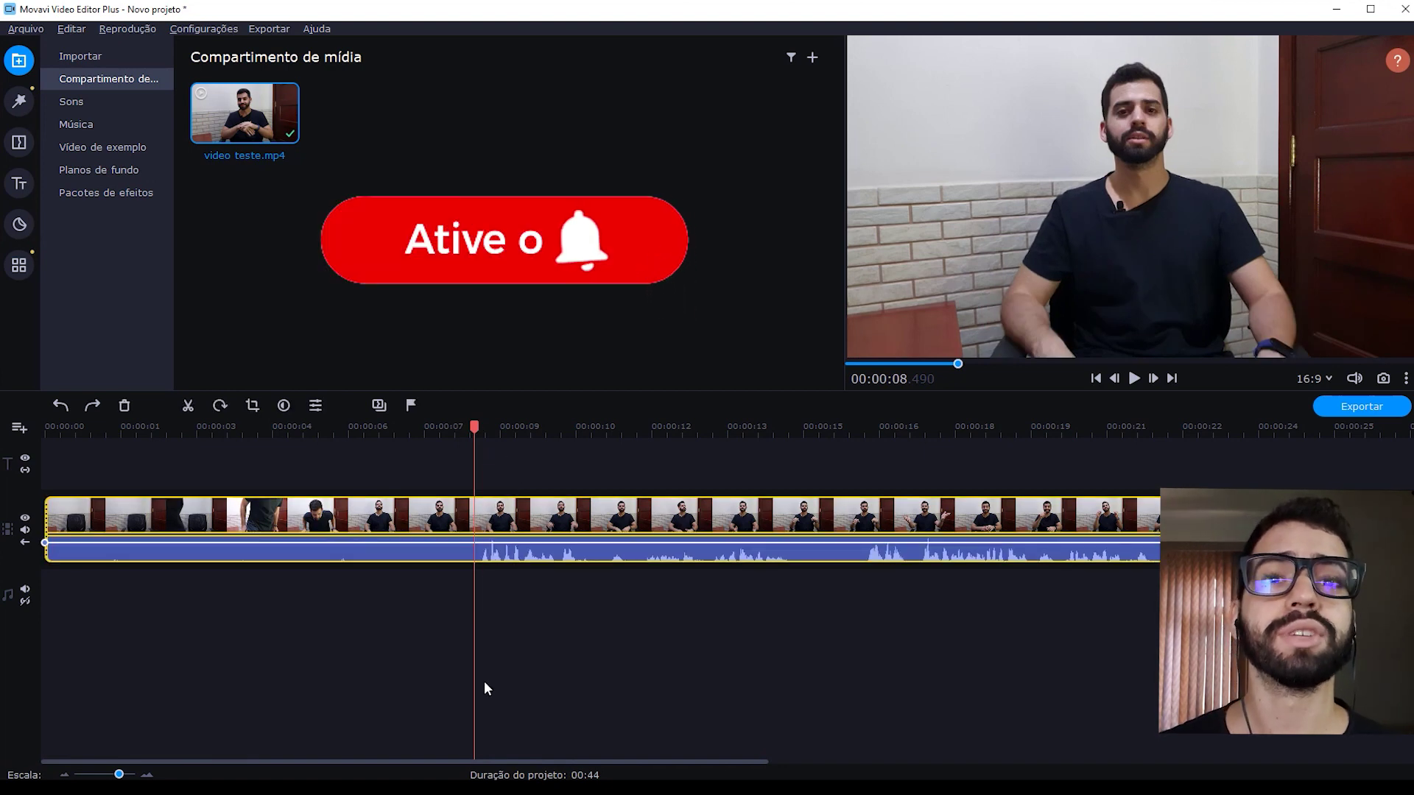
{"action": "left_click", "coordinate": [189, 406]}
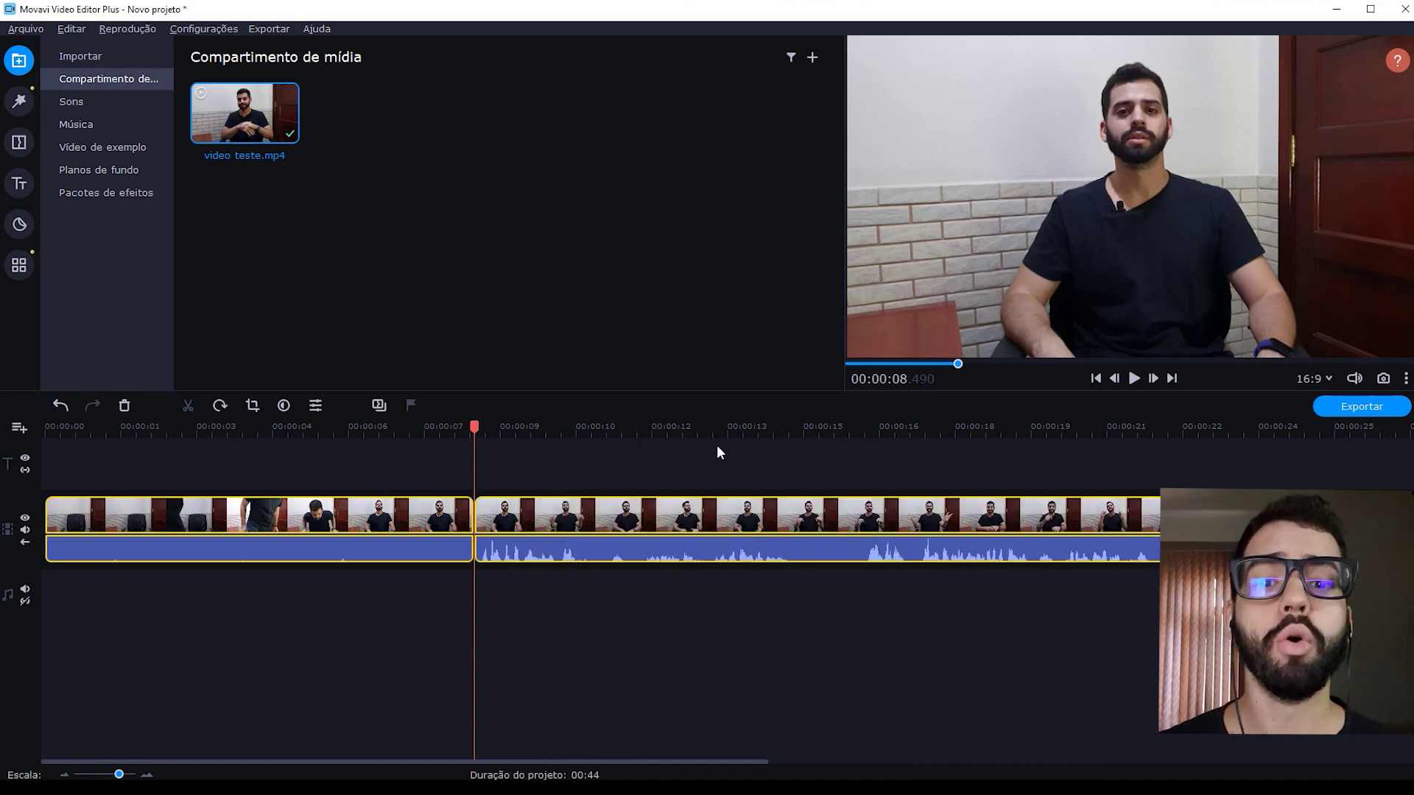
{"action": "key", "text": "ctrl+z"}
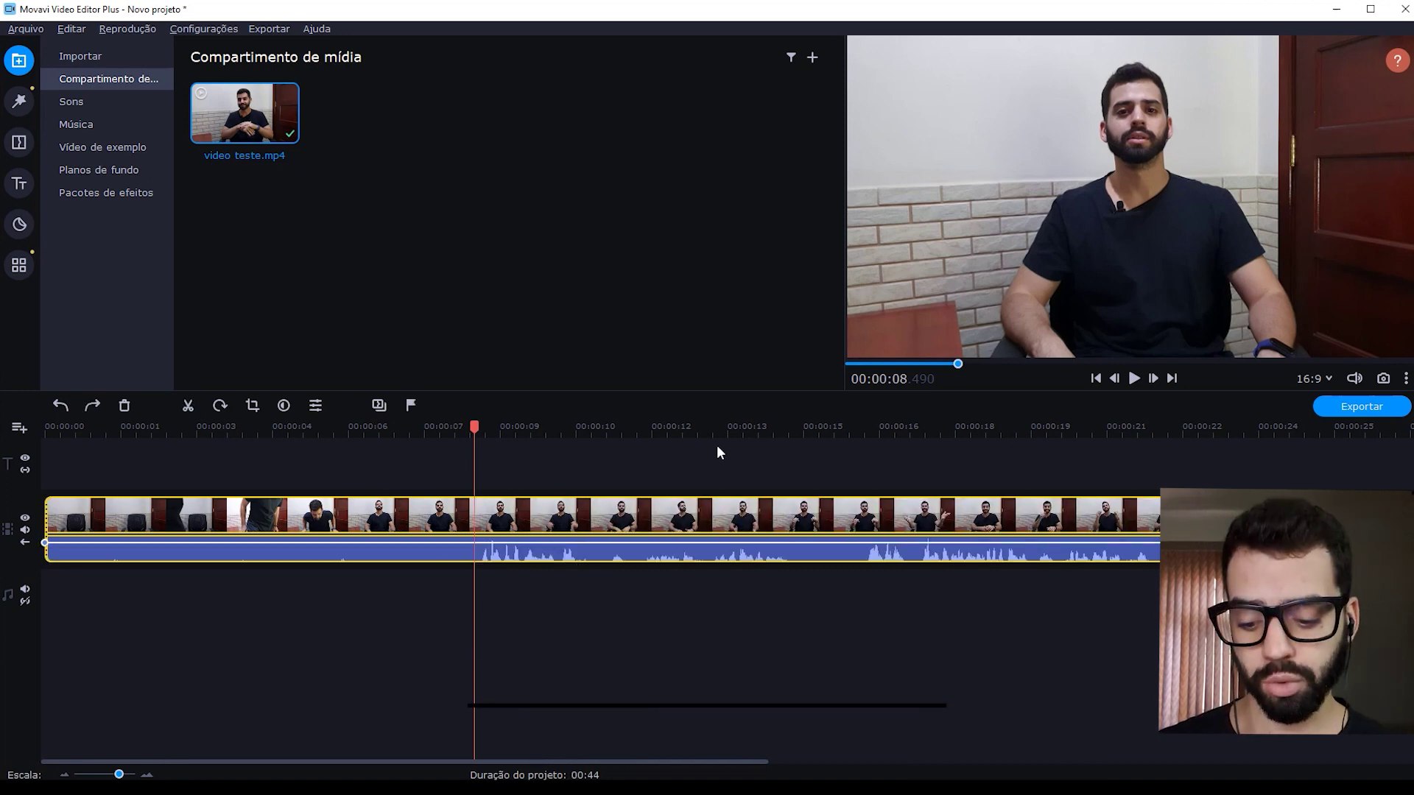
{"action": "key", "text": "ctrl+b"}
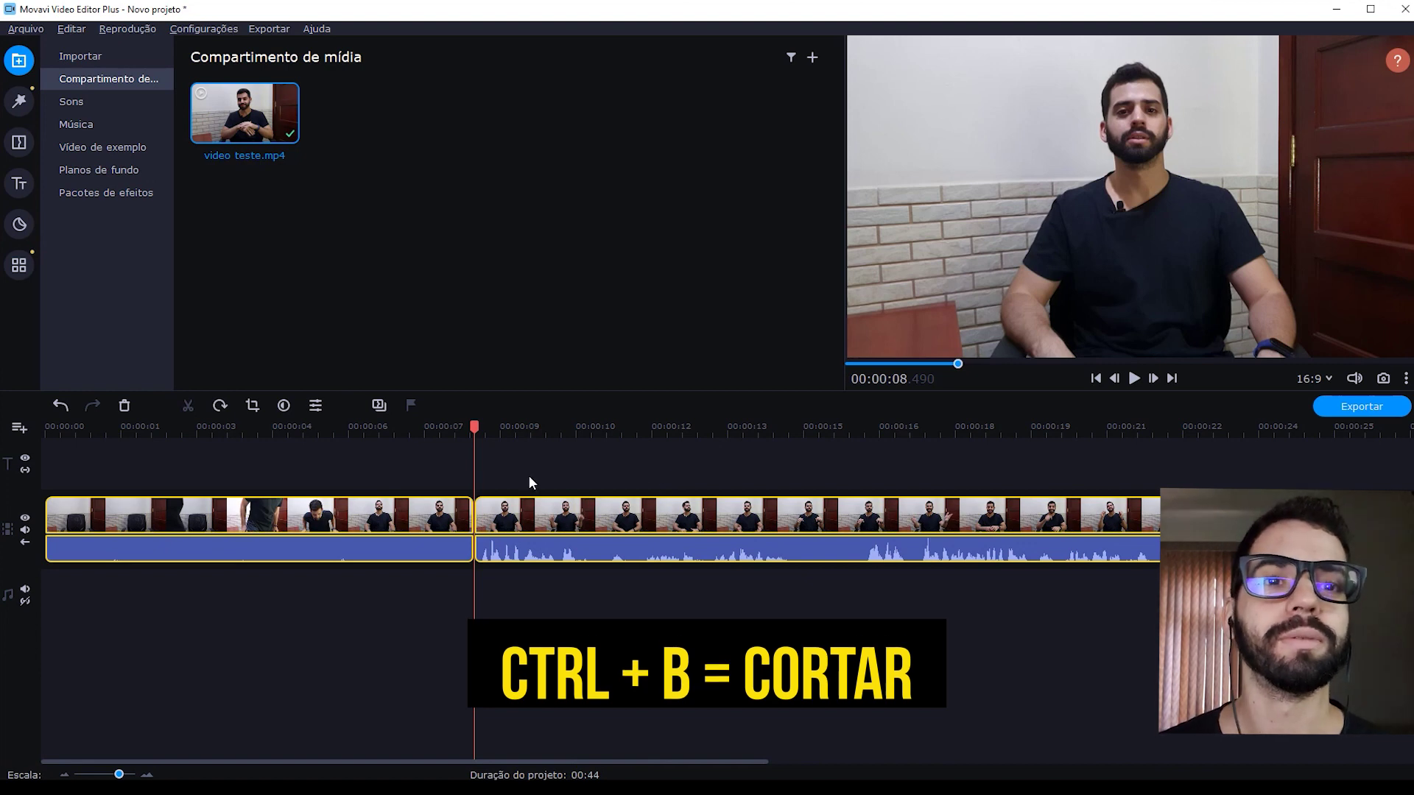
Delete the silent segment before the cut and return the playhead to the start
{"action": "left_click", "coordinate": [431, 479]}
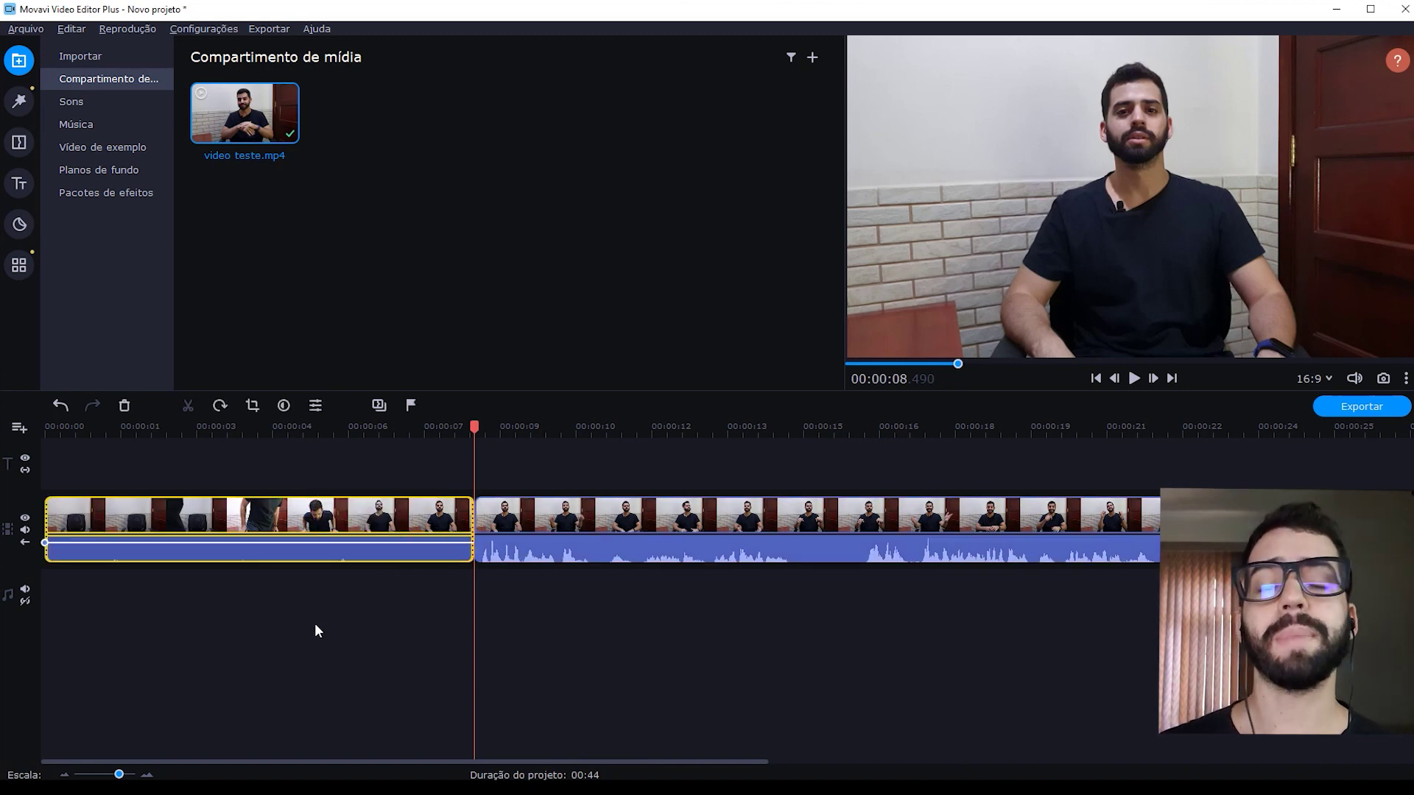
{"action": "key", "text": "Delete"}
{"action": "key", "text": "Home"}
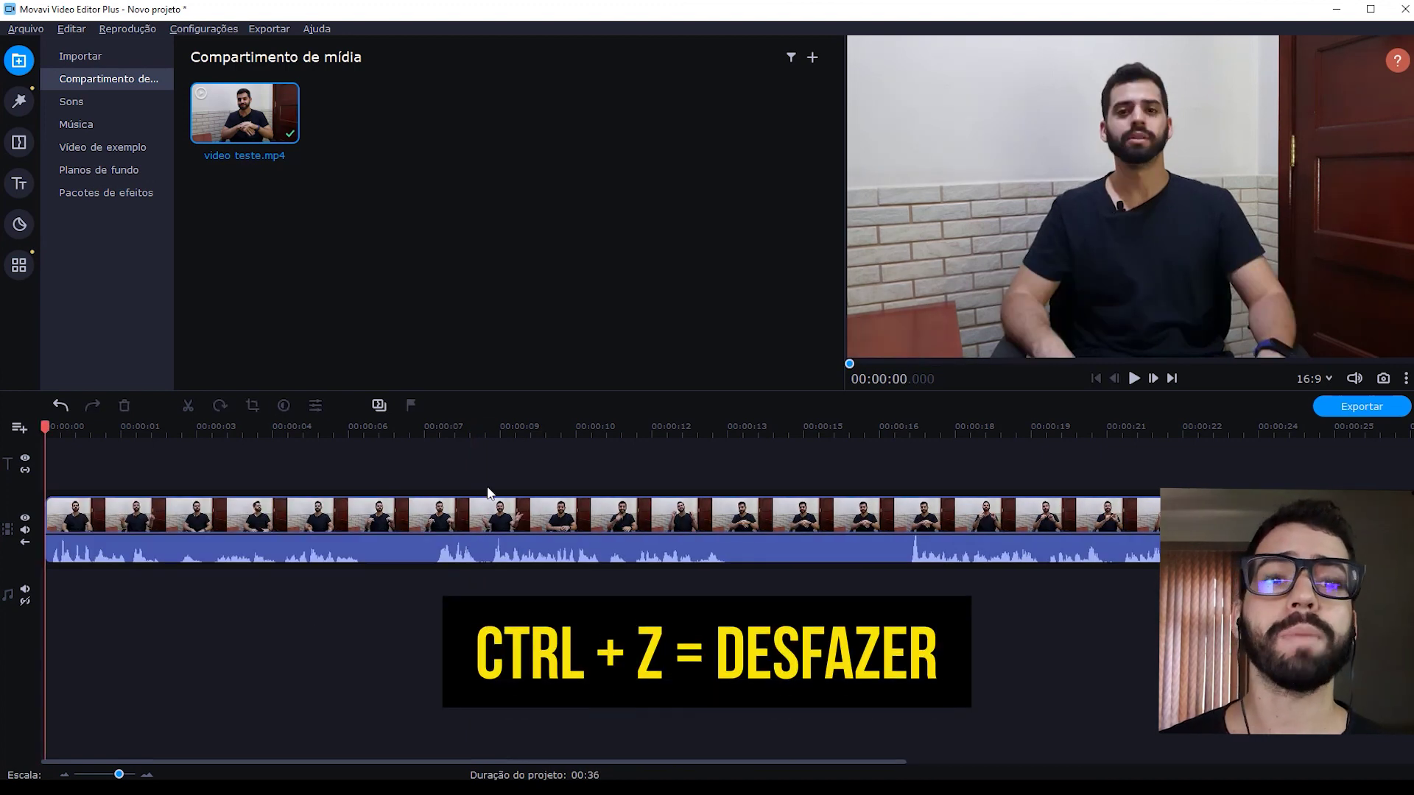
Undo and redo the deletion of the silent opening segment, leaving that segment deleted
{"action": "key", "text": "ctrl+z"}
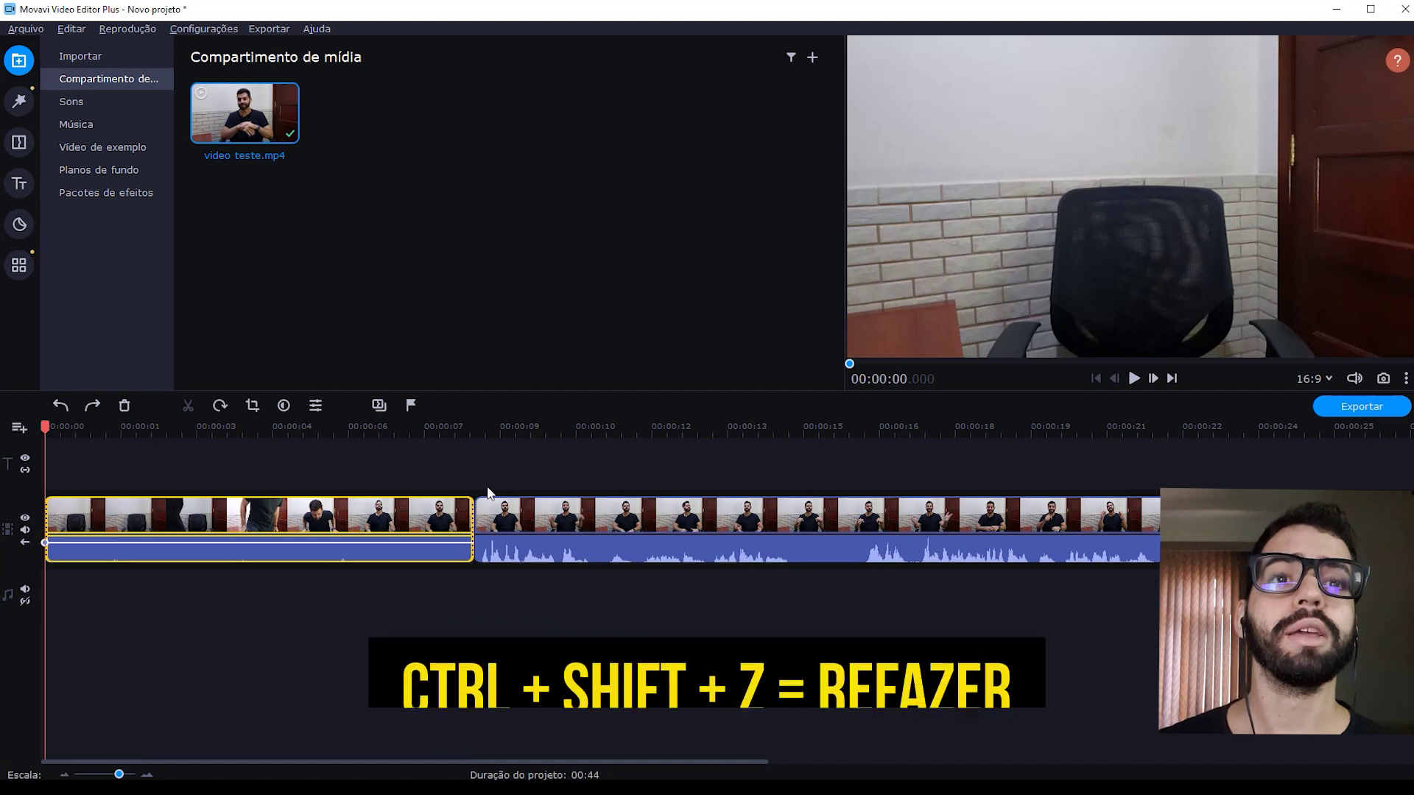
{"action": "key", "text": "ctrl+shift+z"}
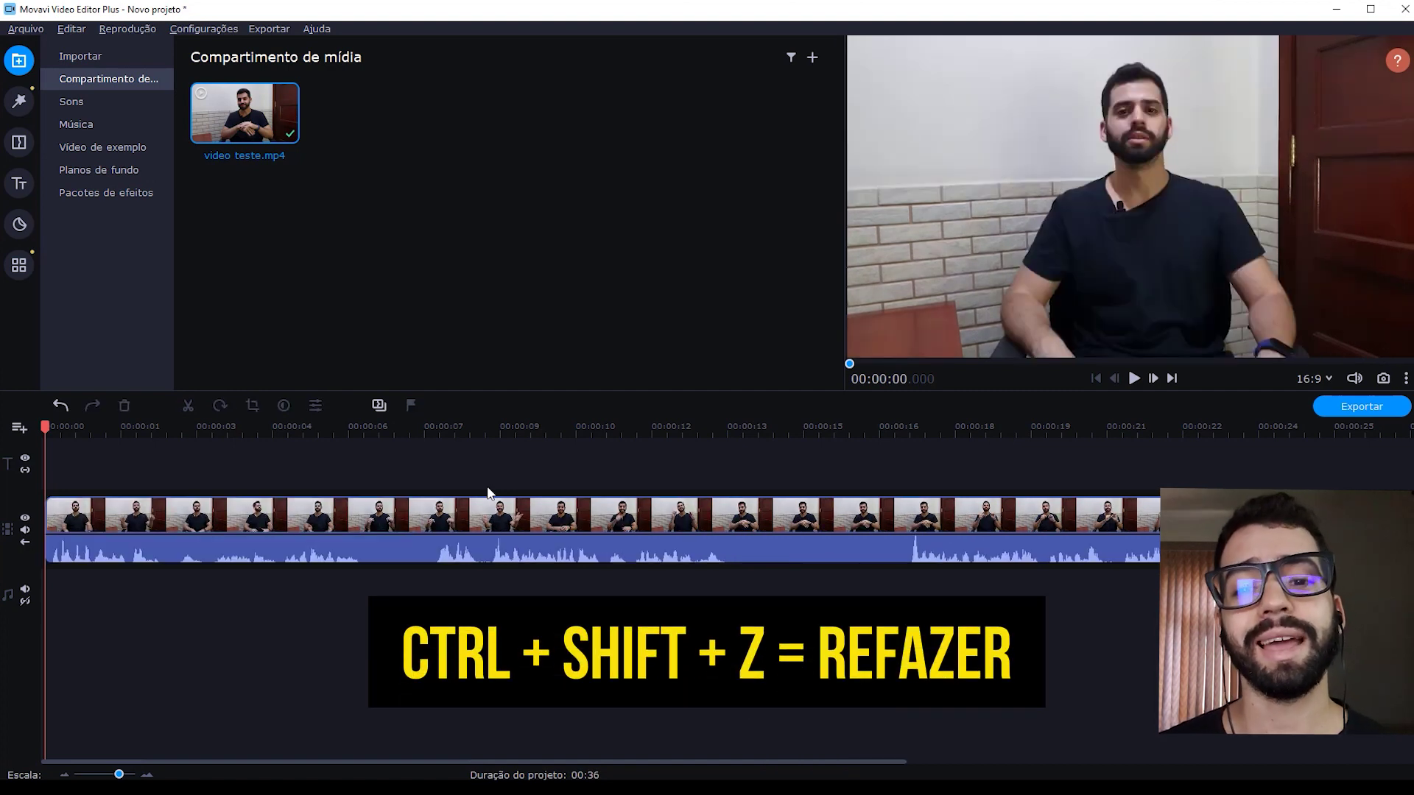
{"action": "left_click", "coordinate": [489, 492]}
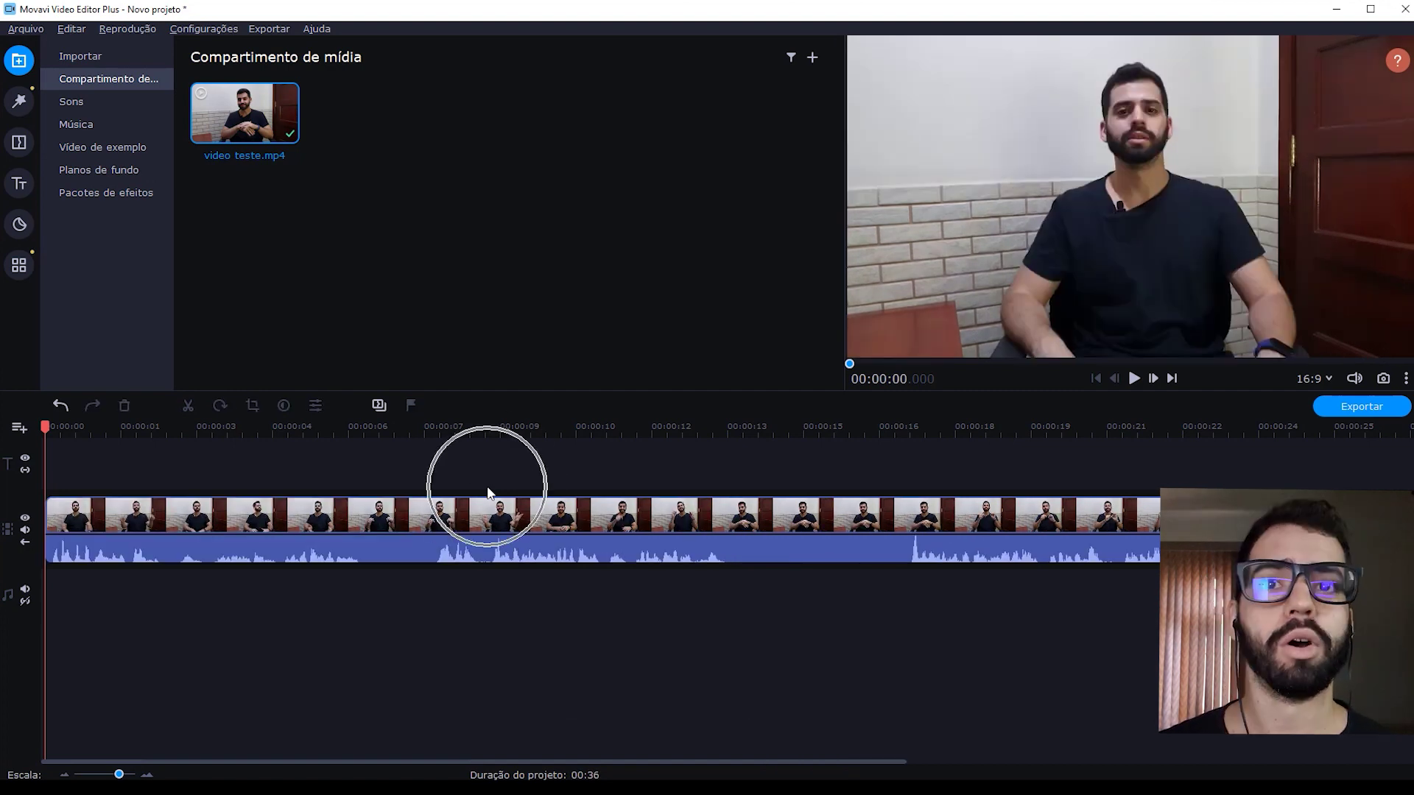
{"action": "left_click", "coordinate": [64, 406]}
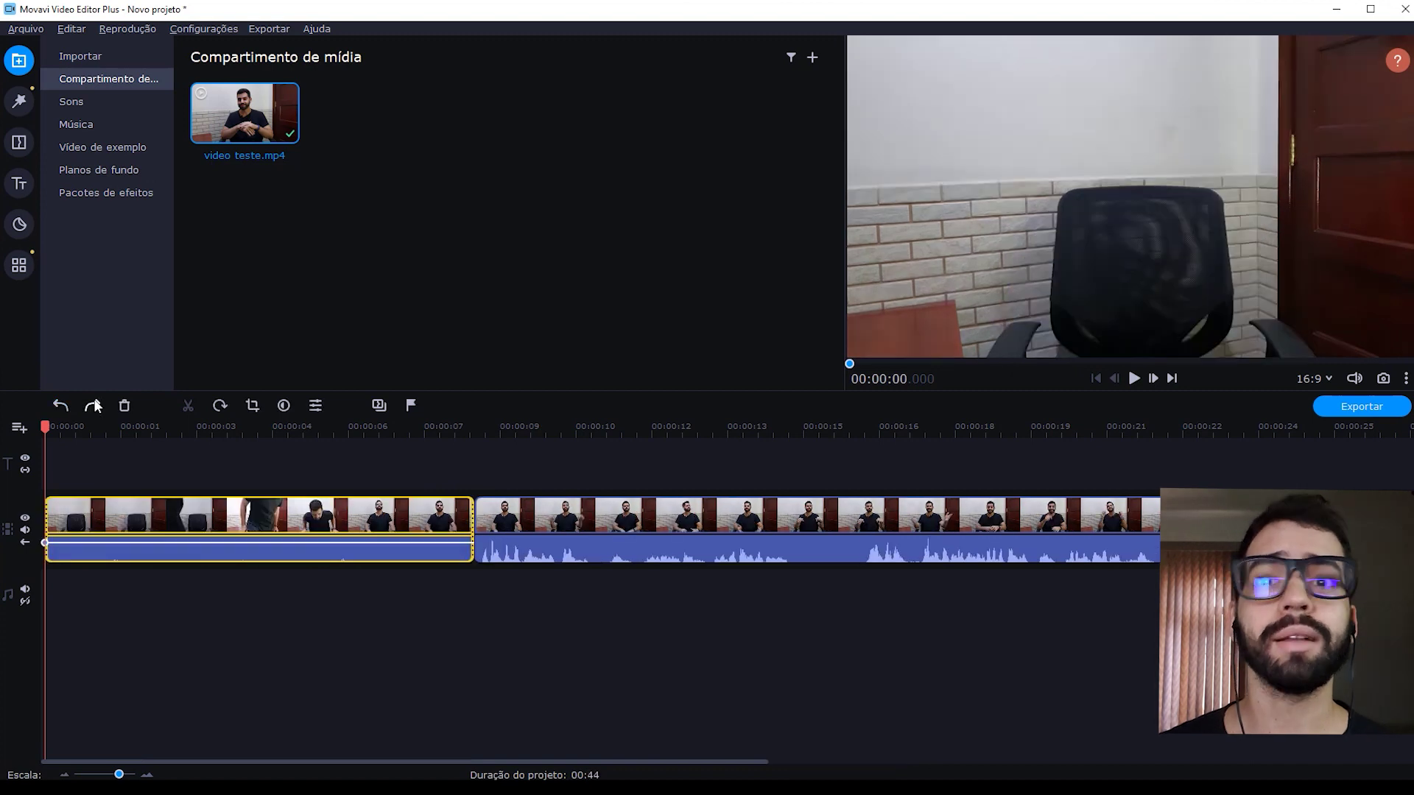
{"action": "left_click", "coordinate": [93, 406]}
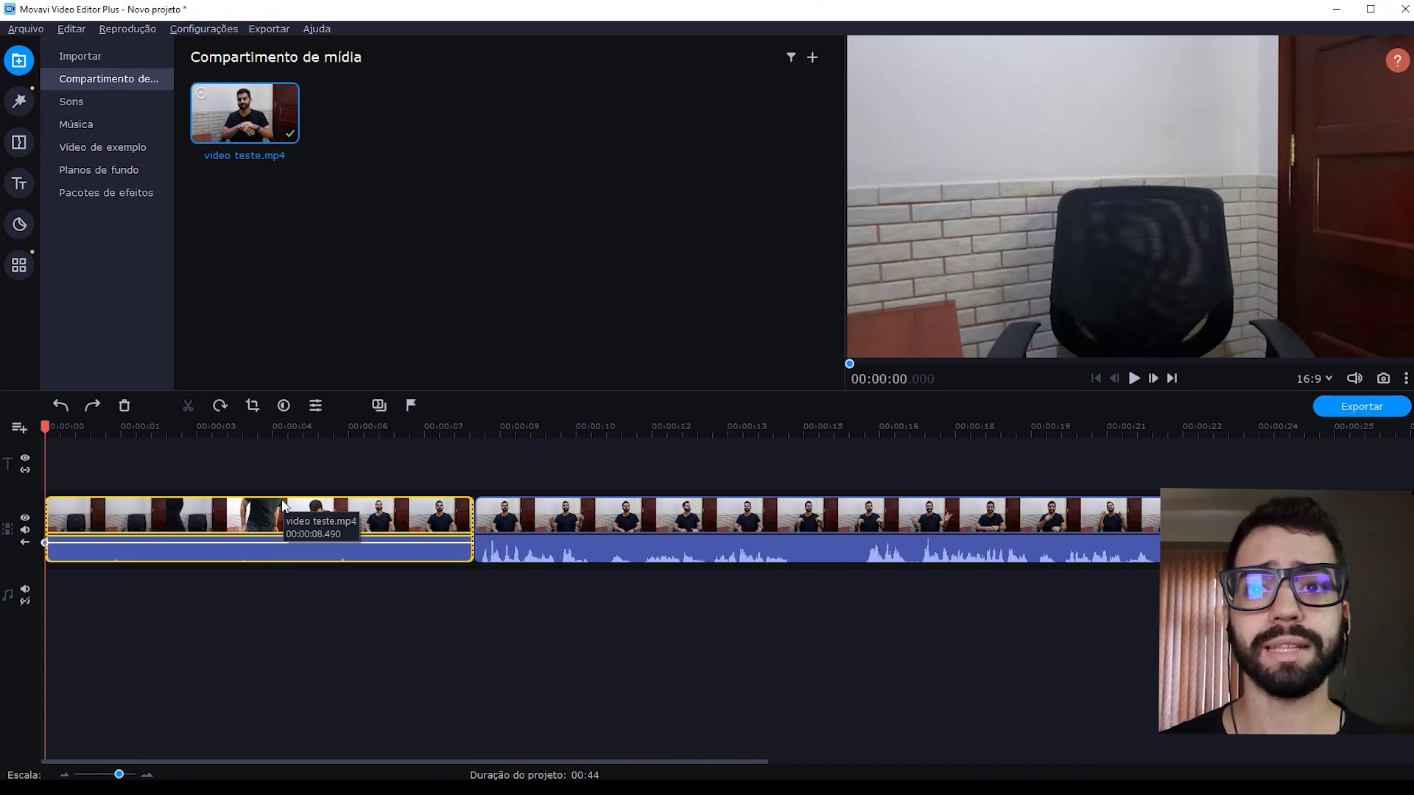
{"action": "key", "text": "Delete"}
Play the trimmed clip's opening and split the clip at 00:00:02.490, in the pause after the first phrase
{"action": "key", "text": "space"}
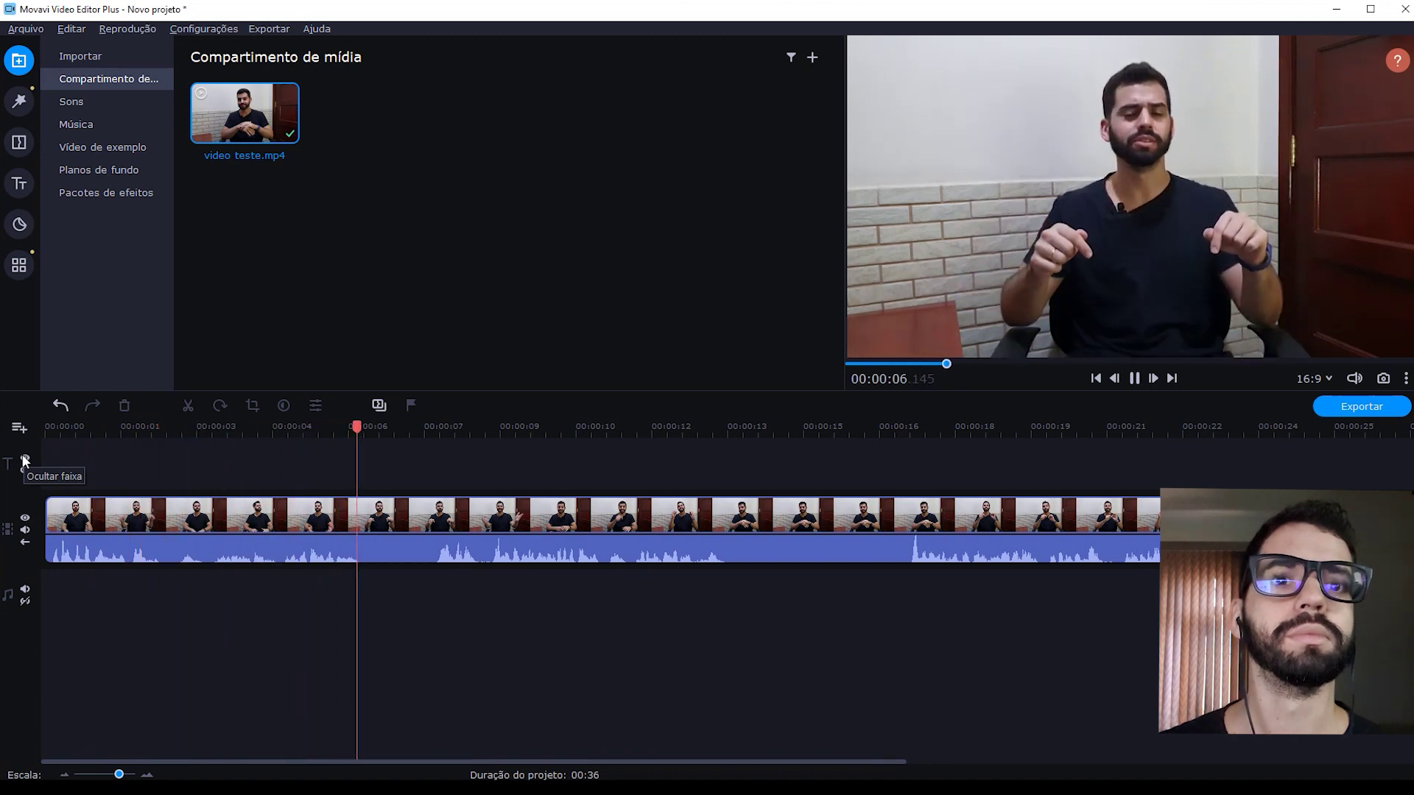
{"action": "key", "text": "space"}
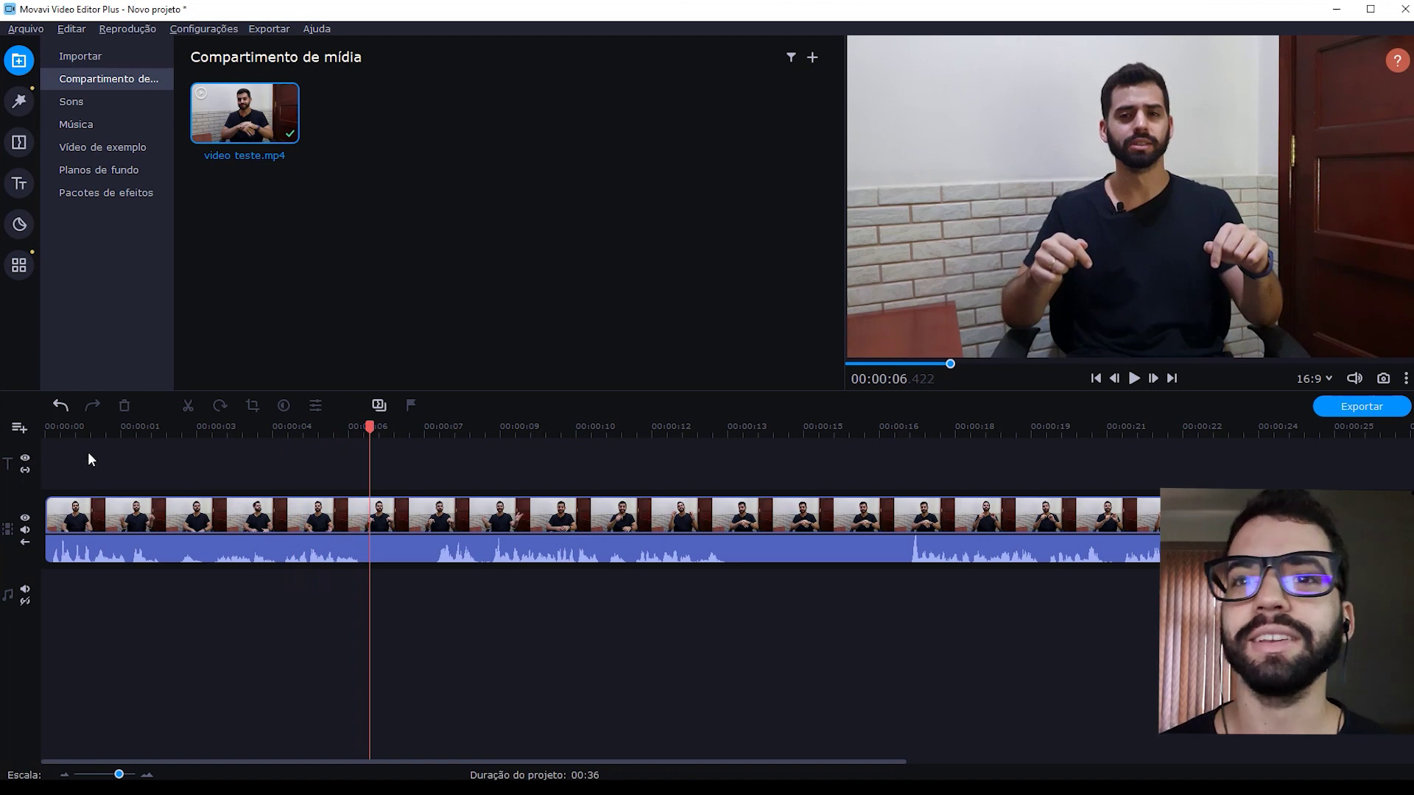
{"action": "left_click", "coordinate": [133, 430]}
{"action": "left_click", "coordinate": [170, 430]}
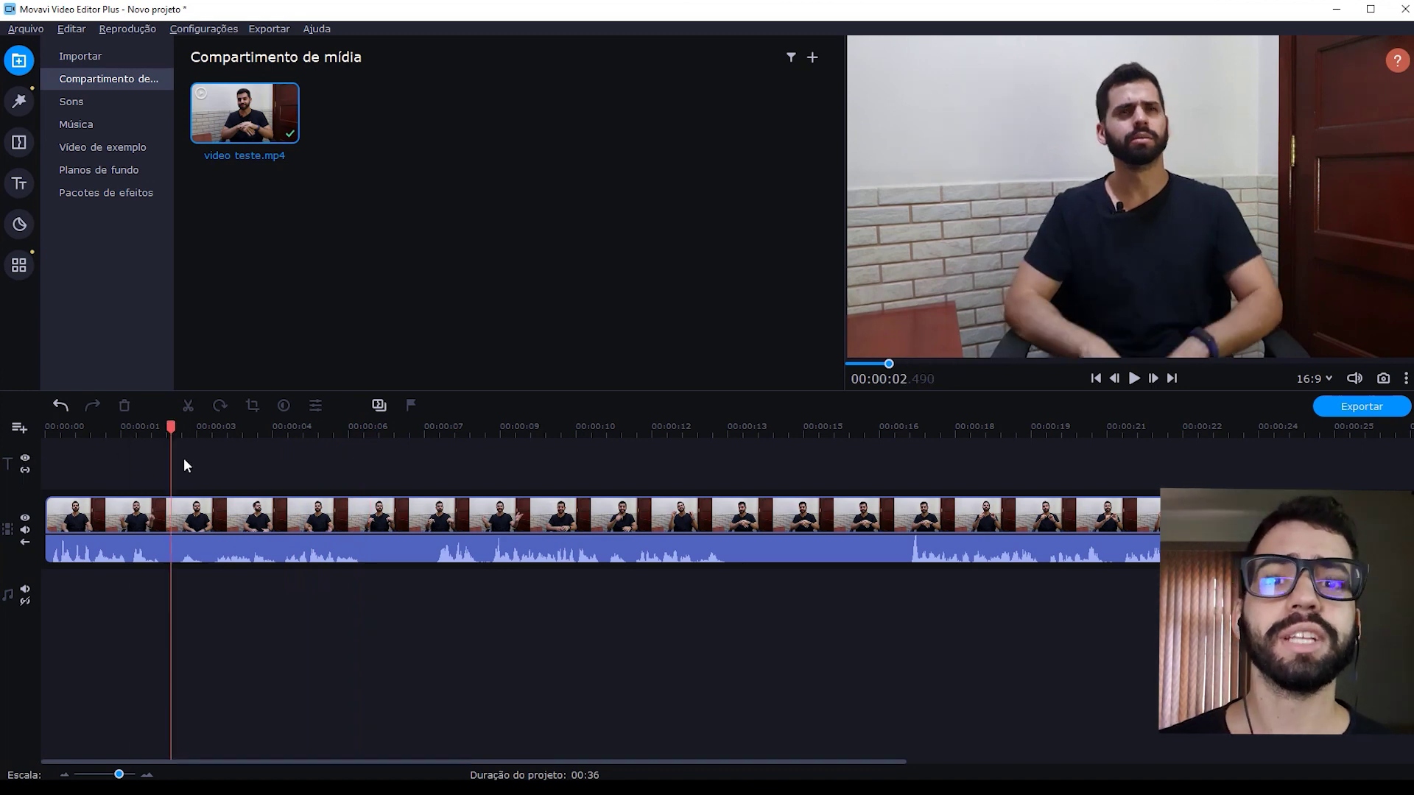
{"action": "left_click", "coordinate": [221, 551]}
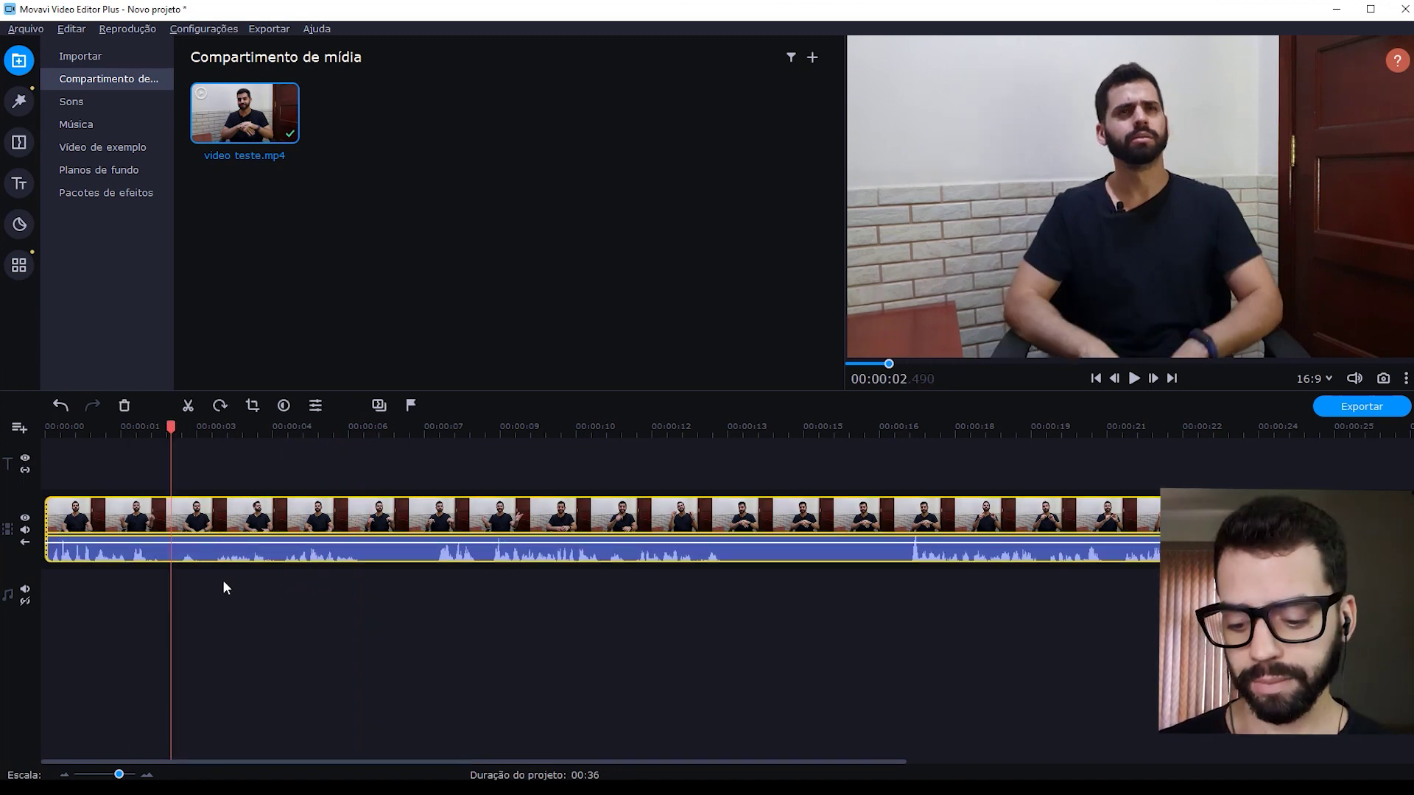
{"action": "key", "text": "ctrl+b"}
Play on to the next pause in speech and split the clip at 00:00:06.544
{"action": "key", "text": "space"}
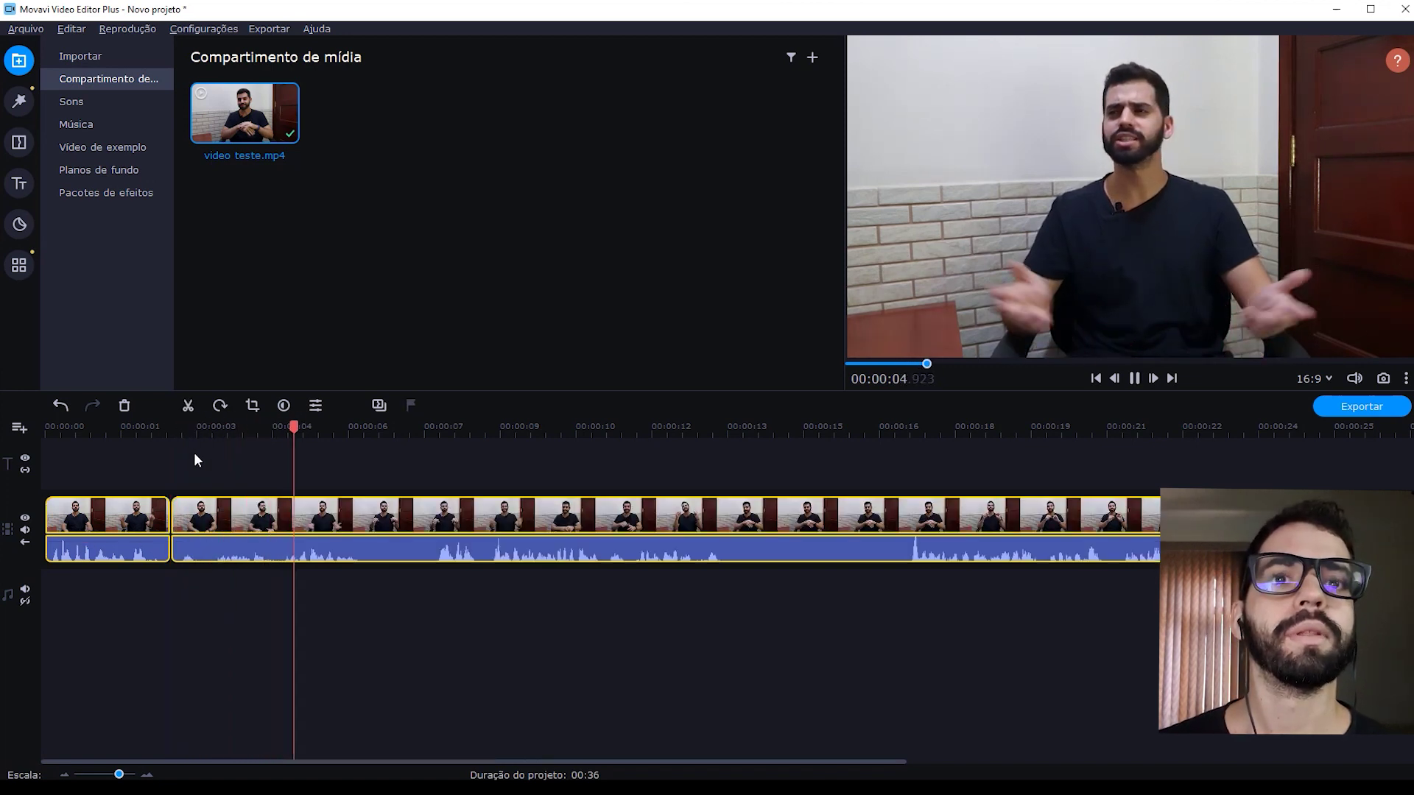
{"action": "key", "text": "space"}
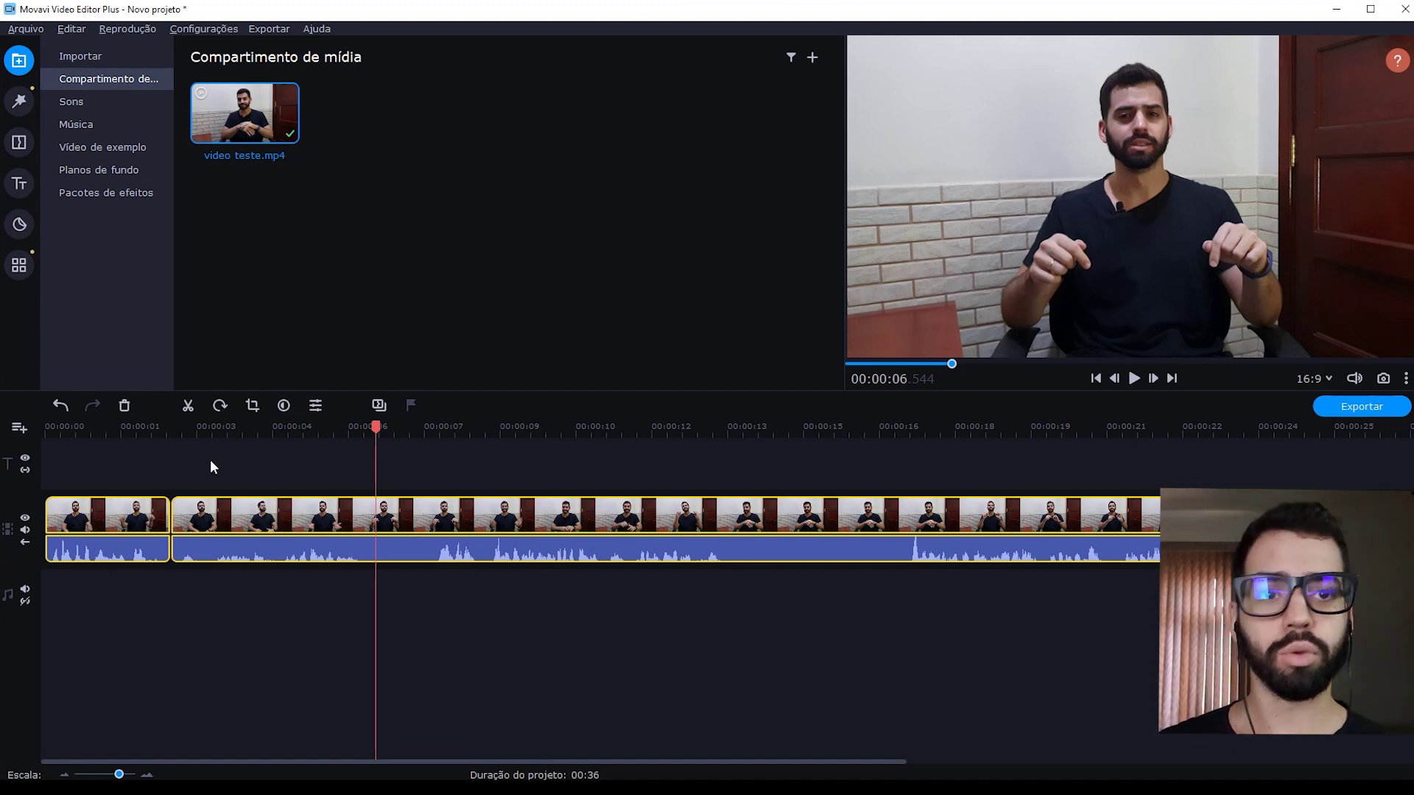
{"action": "key", "text": "ctrl+b"}
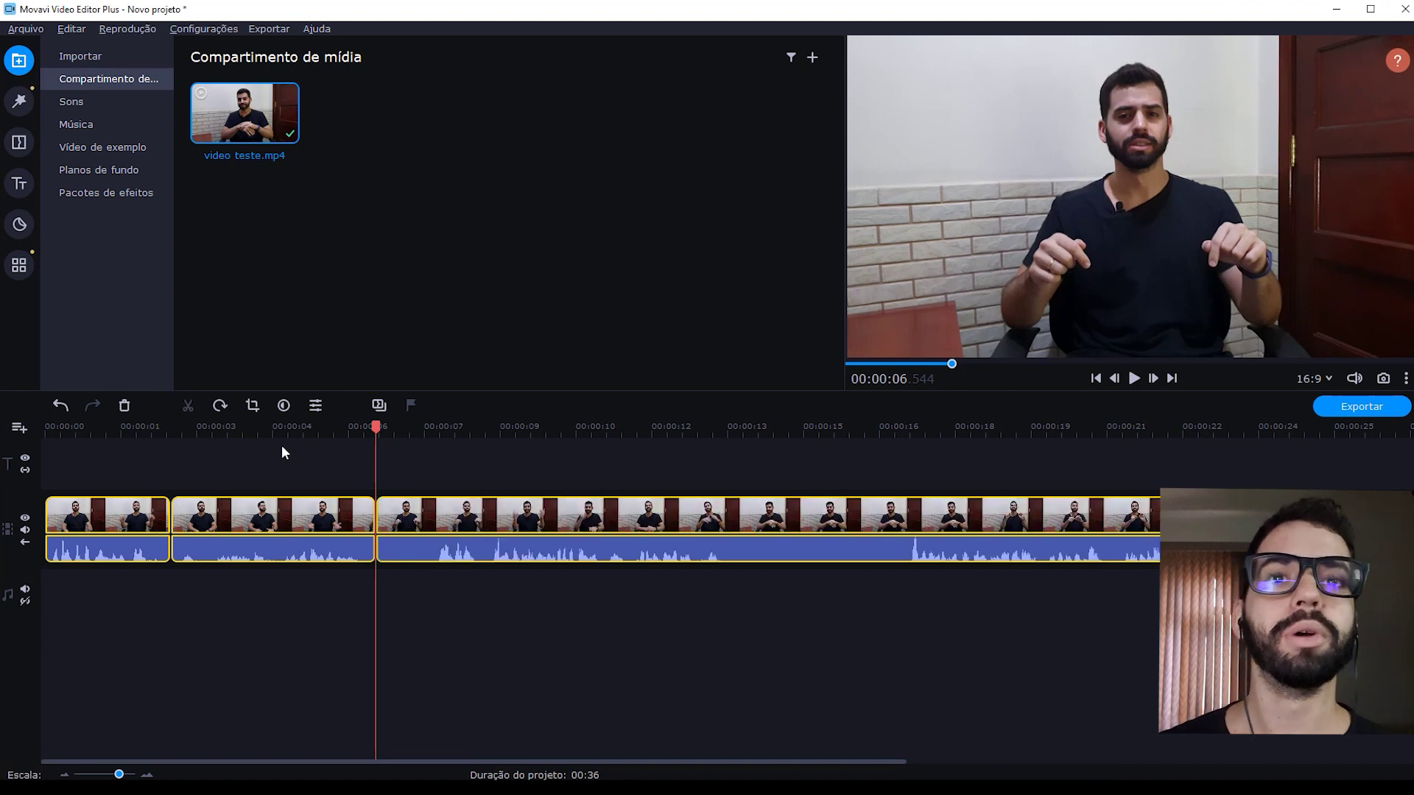
Apply the Adams colour filter to the second video segment and open that segment's effect settings
{"action": "left_click", "coordinate": [272, 426]}
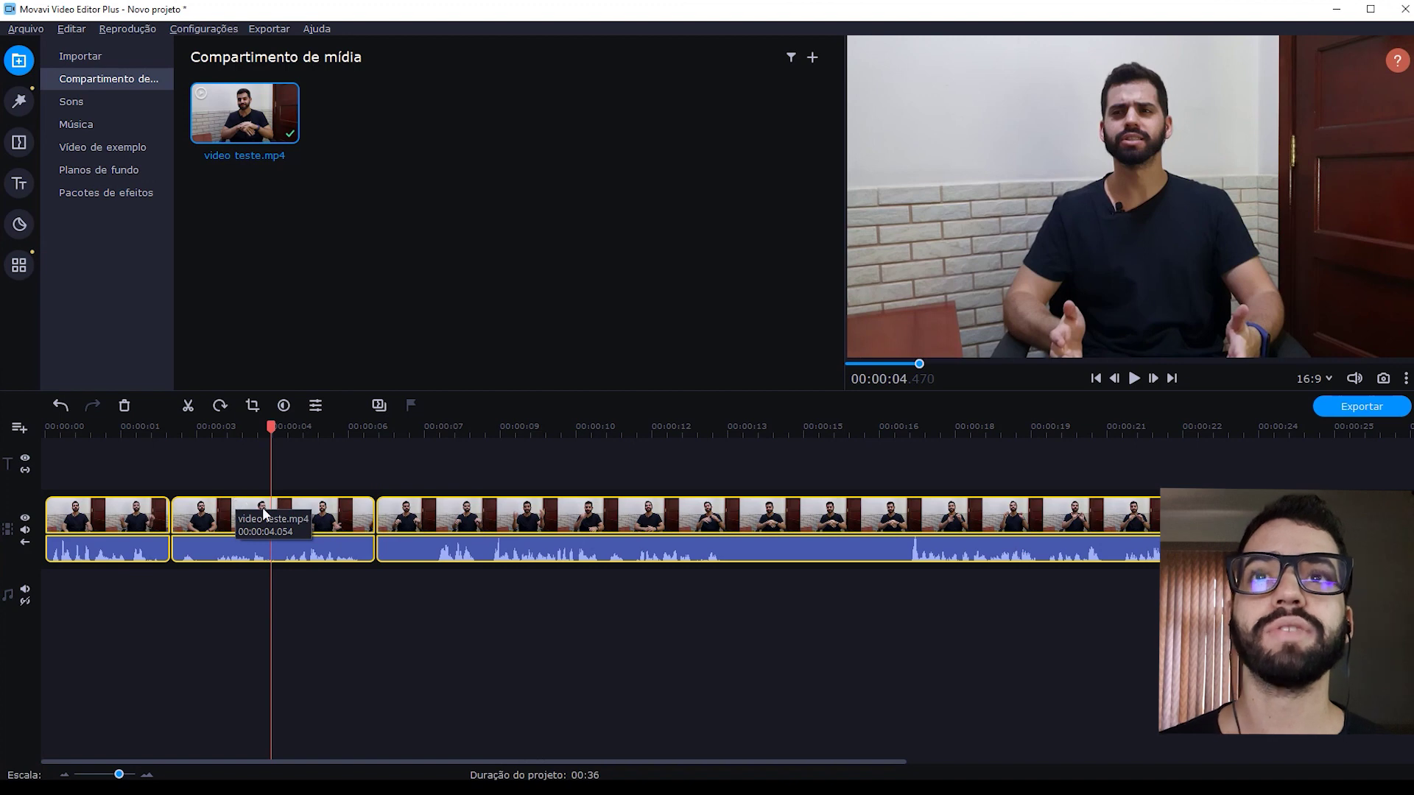
{"action": "left_click", "coordinate": [20, 102]}
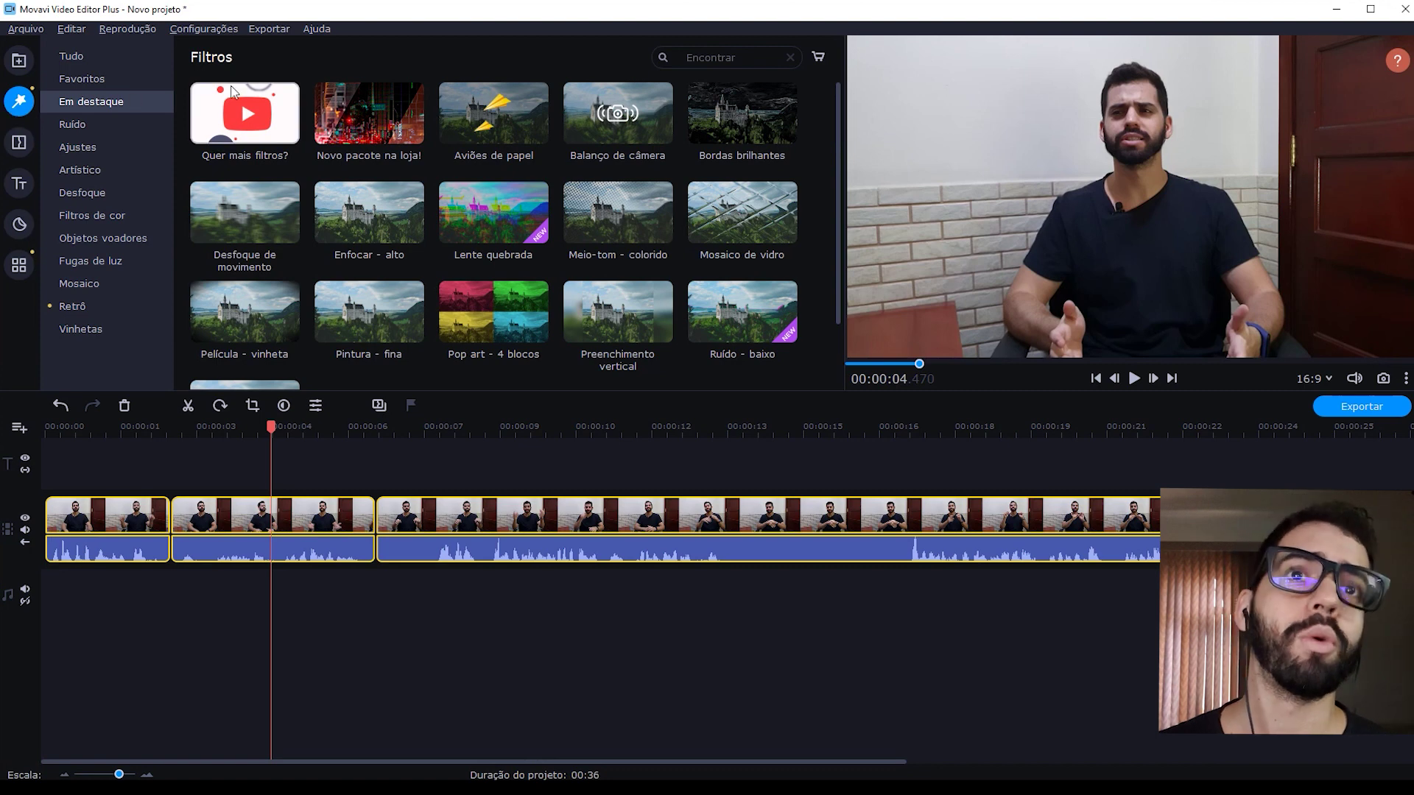
{"action": "left_click", "coordinate": [72, 56]}
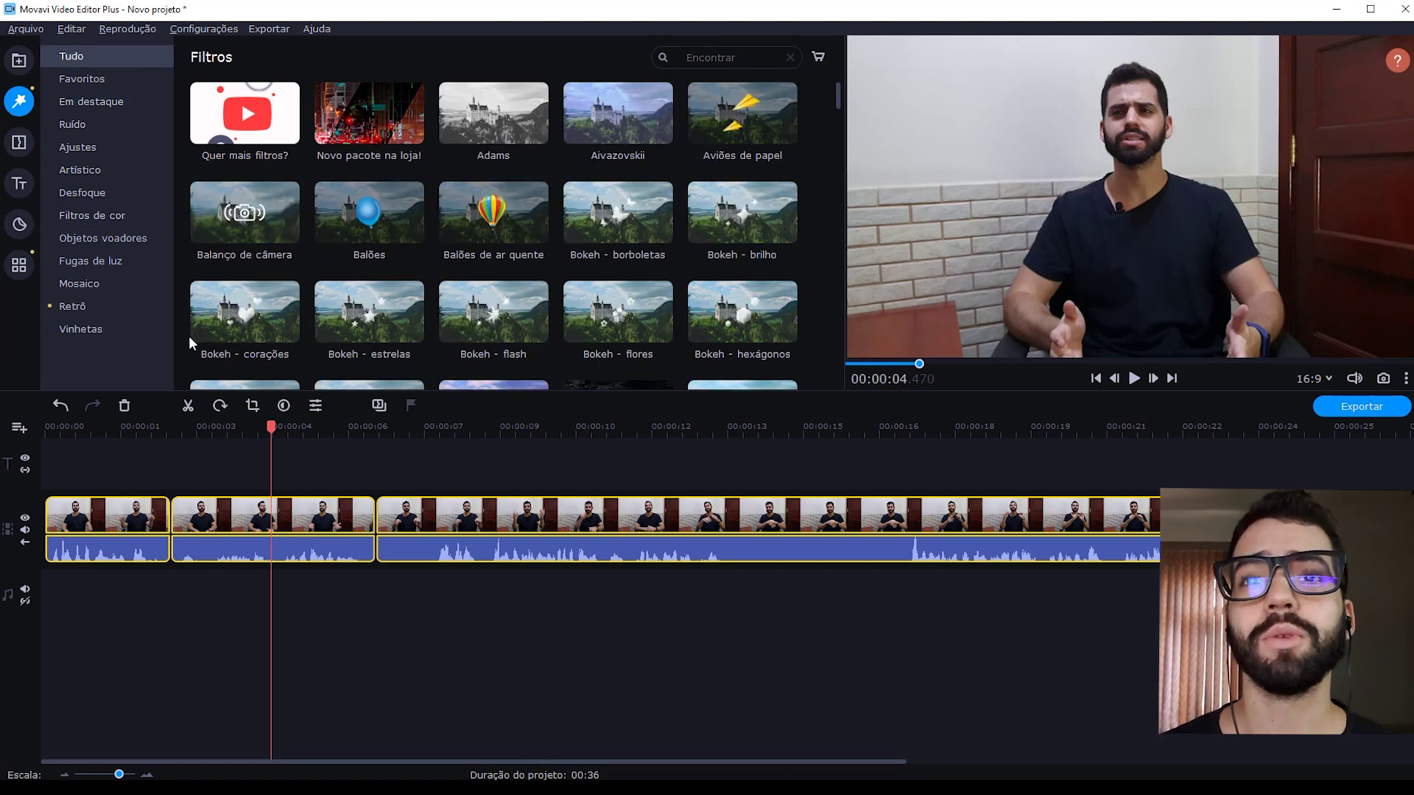
{"action": "left_click", "coordinate": [97, 218]}
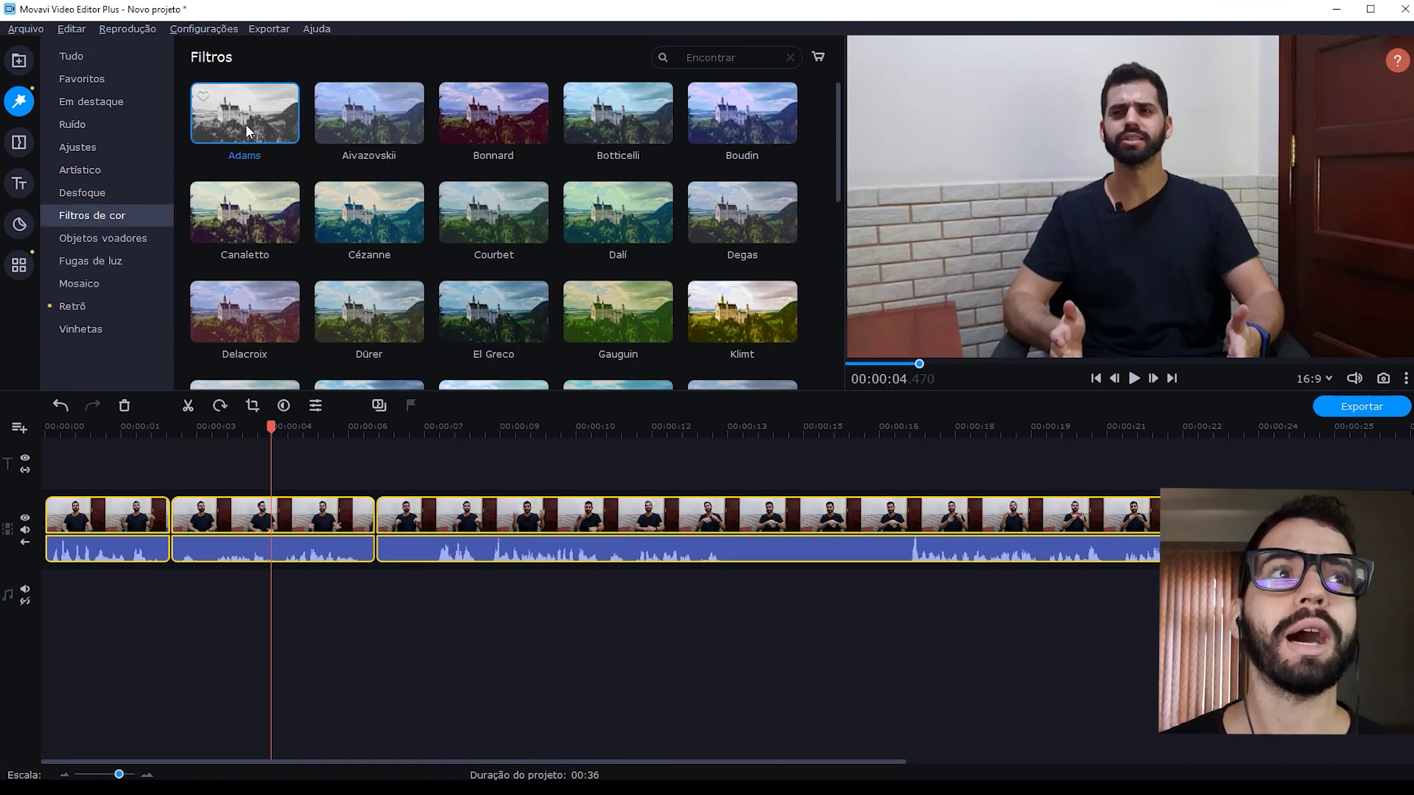
{"action": "left_click", "coordinate": [286, 515]}
{"action": "left_click_drag", "start_coordinate": [258, 119], "coordinate": [256, 532]}
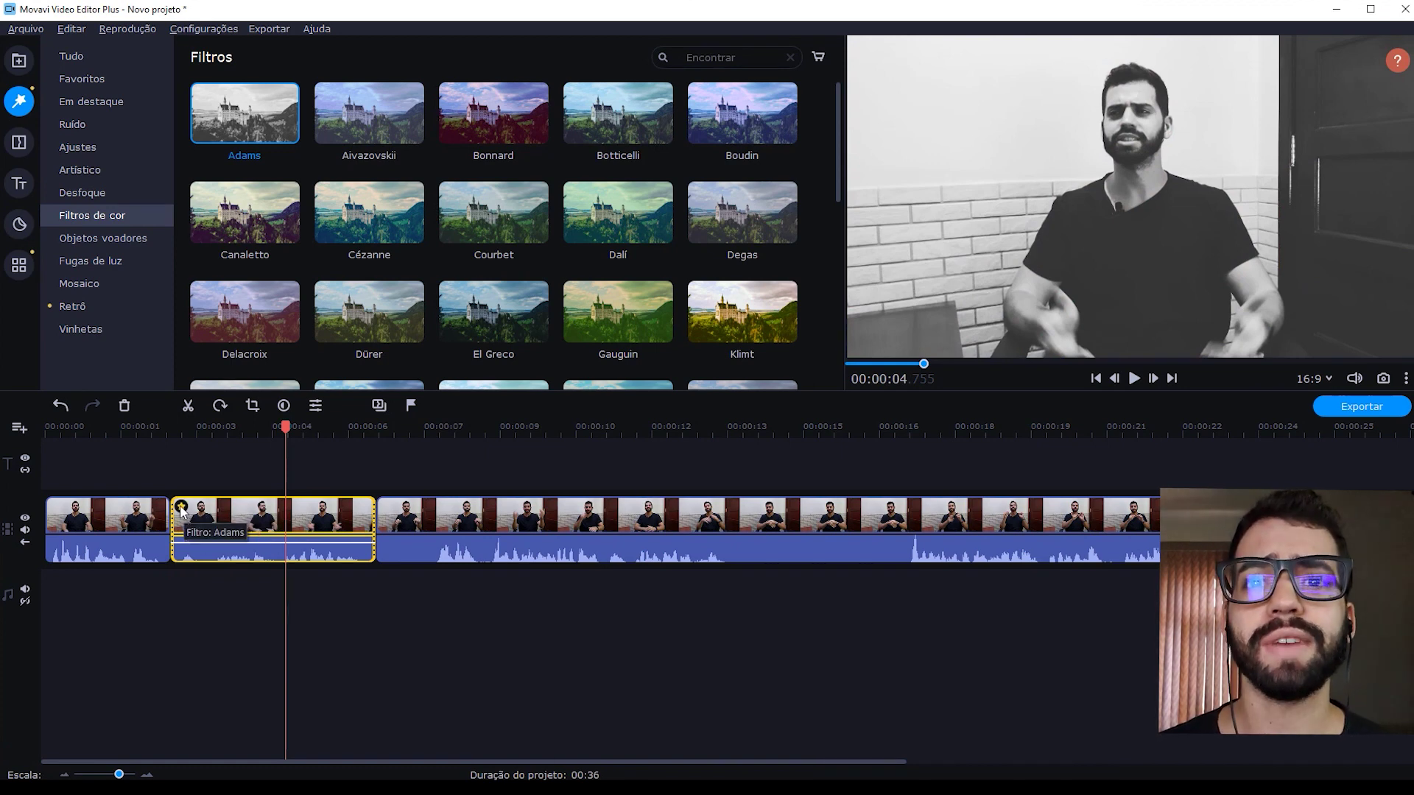
{"action": "left_click", "coordinate": [181, 507]}
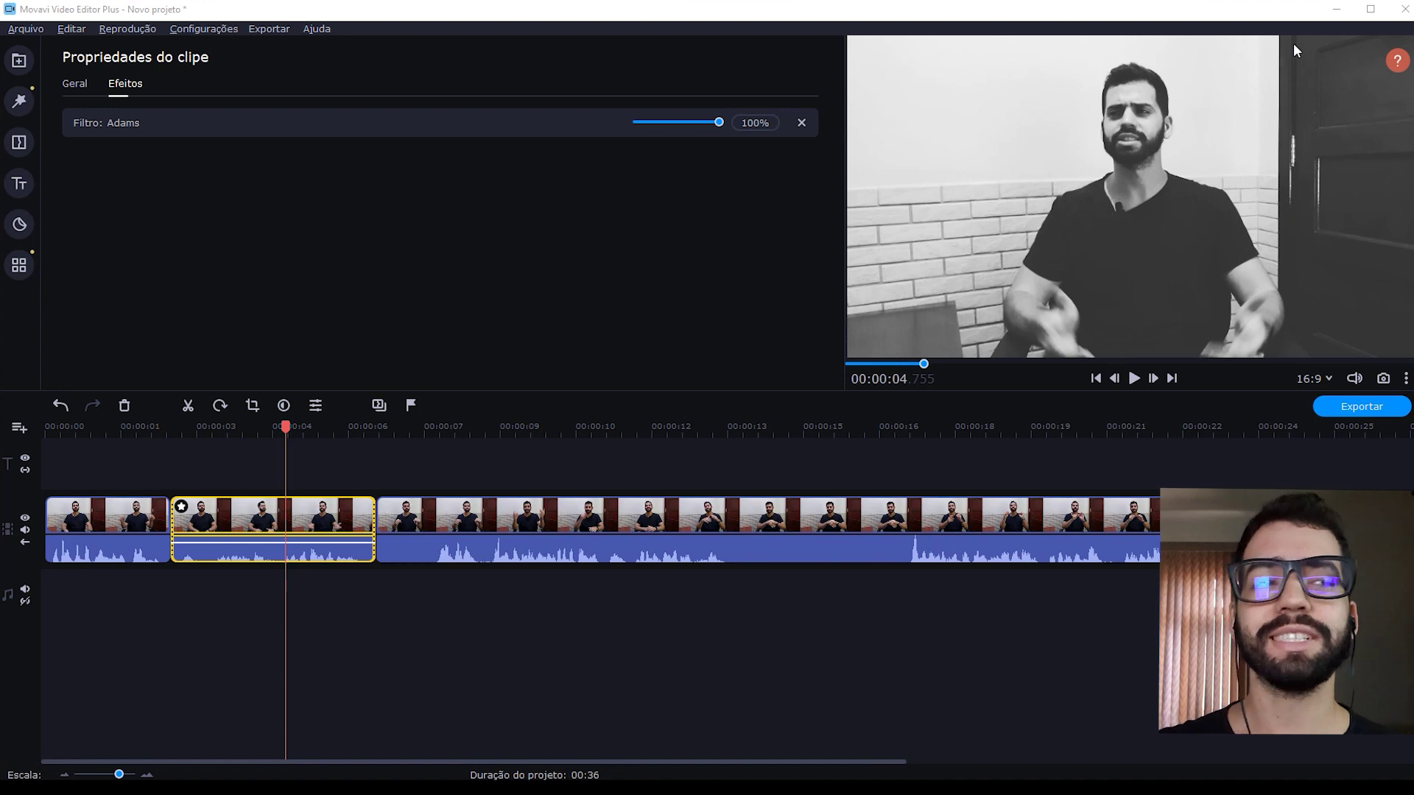
Crop the second segment to a tighter frame around the speaker, apply it, and play the timeline from the first segment
{"action": "left_click", "coordinate": [252, 405]}
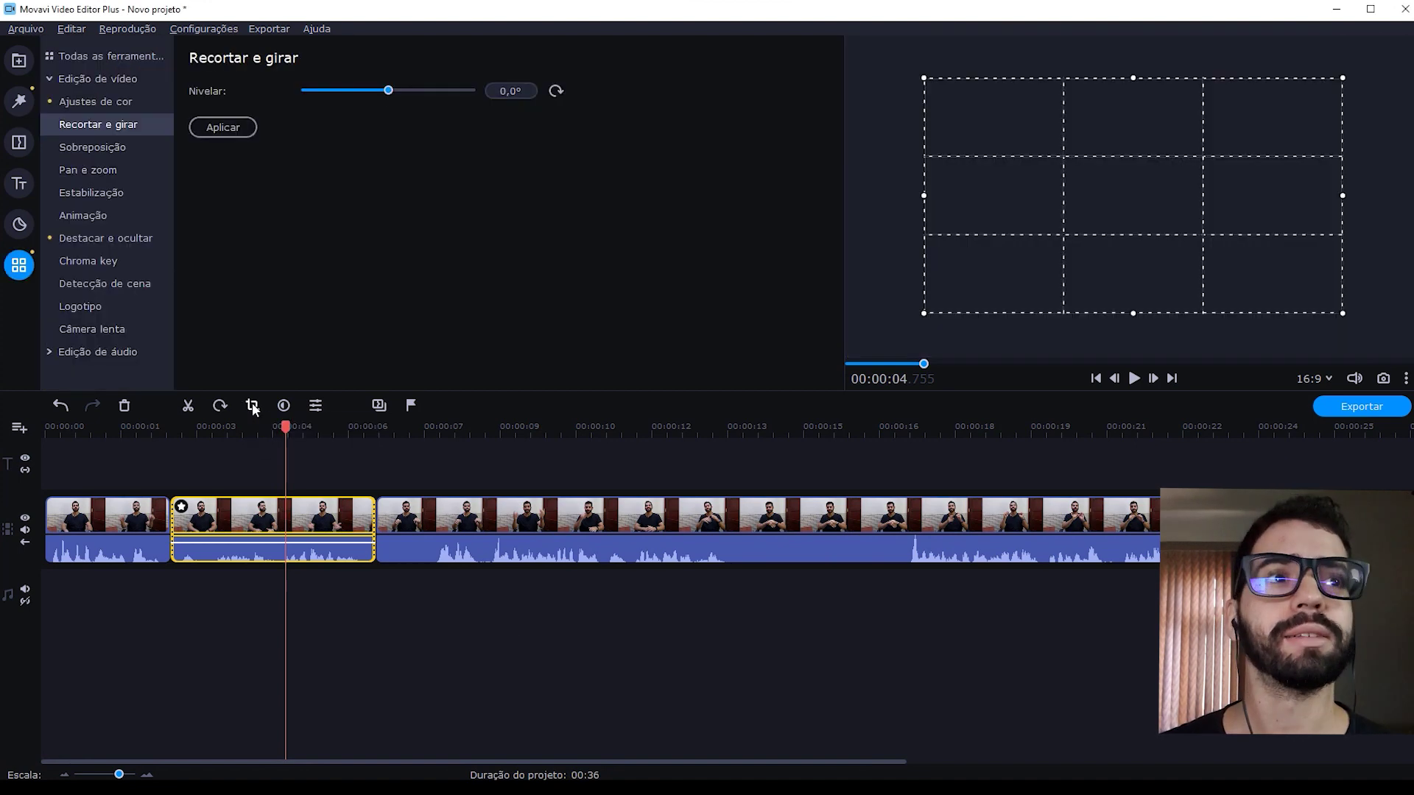
{"action": "left_click_drag", "start_coordinate": [923, 78], "coordinate": [991, 125]}
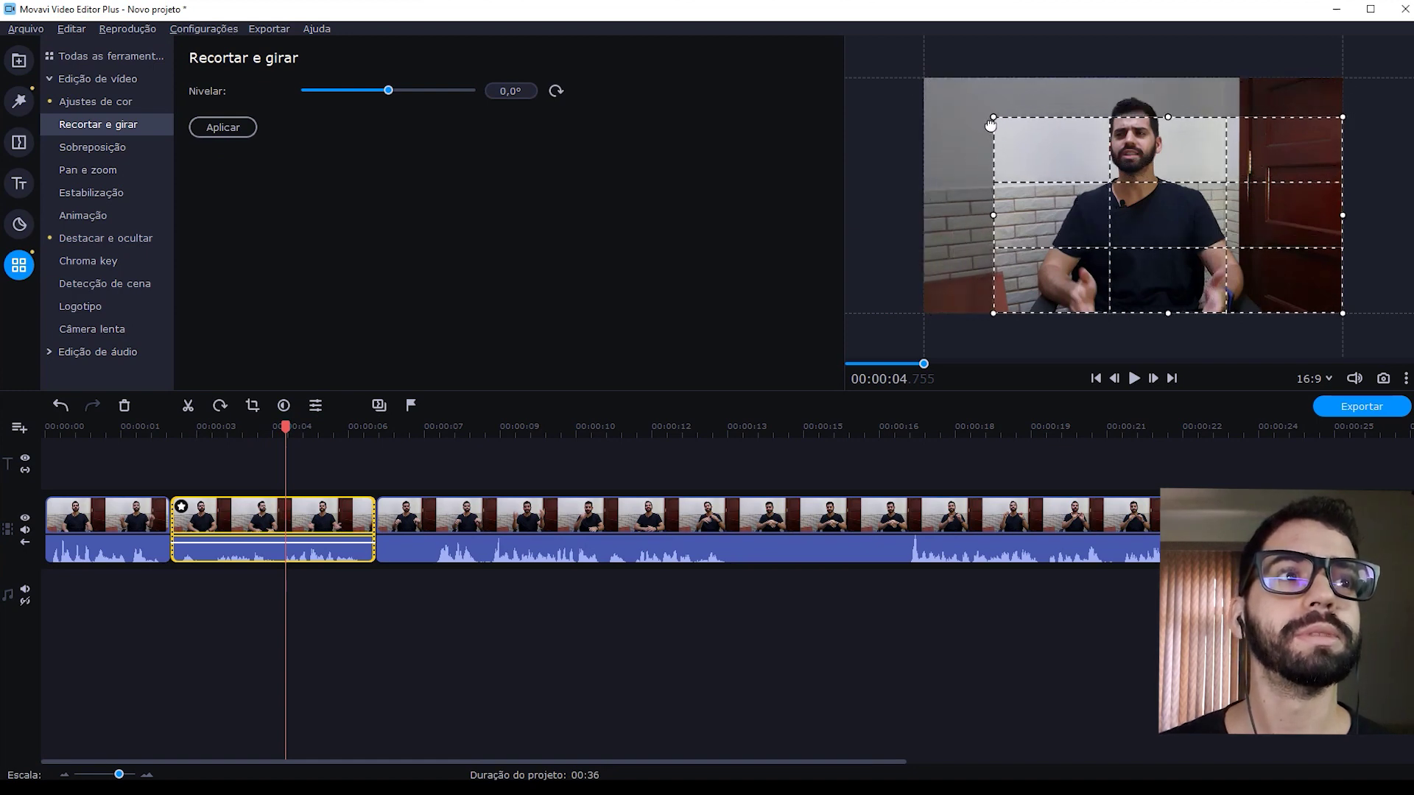
{"action": "left_click_drag", "start_coordinate": [1287, 234], "coordinate": [1230, 209]}
{"action": "left_click_drag", "start_coordinate": [959, 285], "coordinate": [973, 276]}
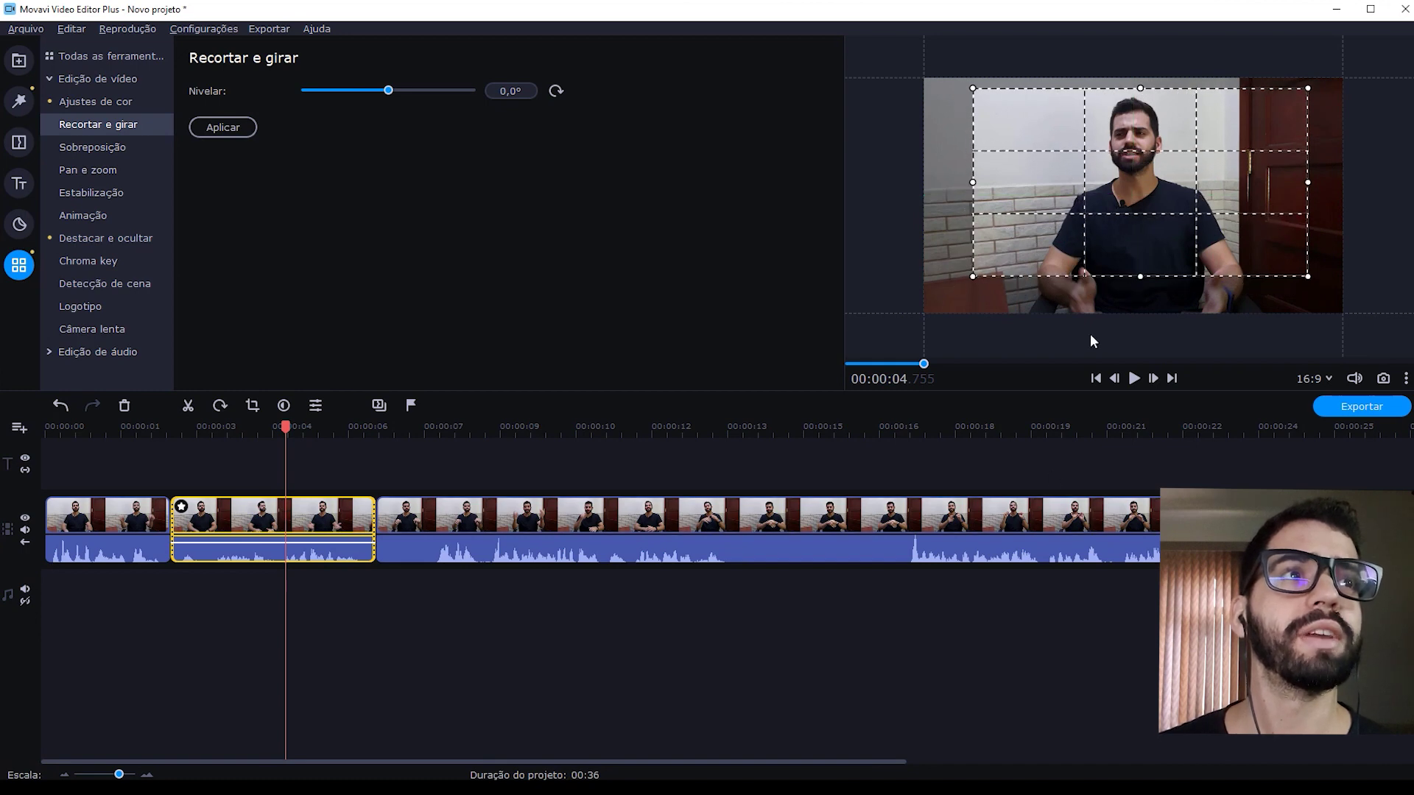
{"action": "left_click", "coordinate": [232, 130]}
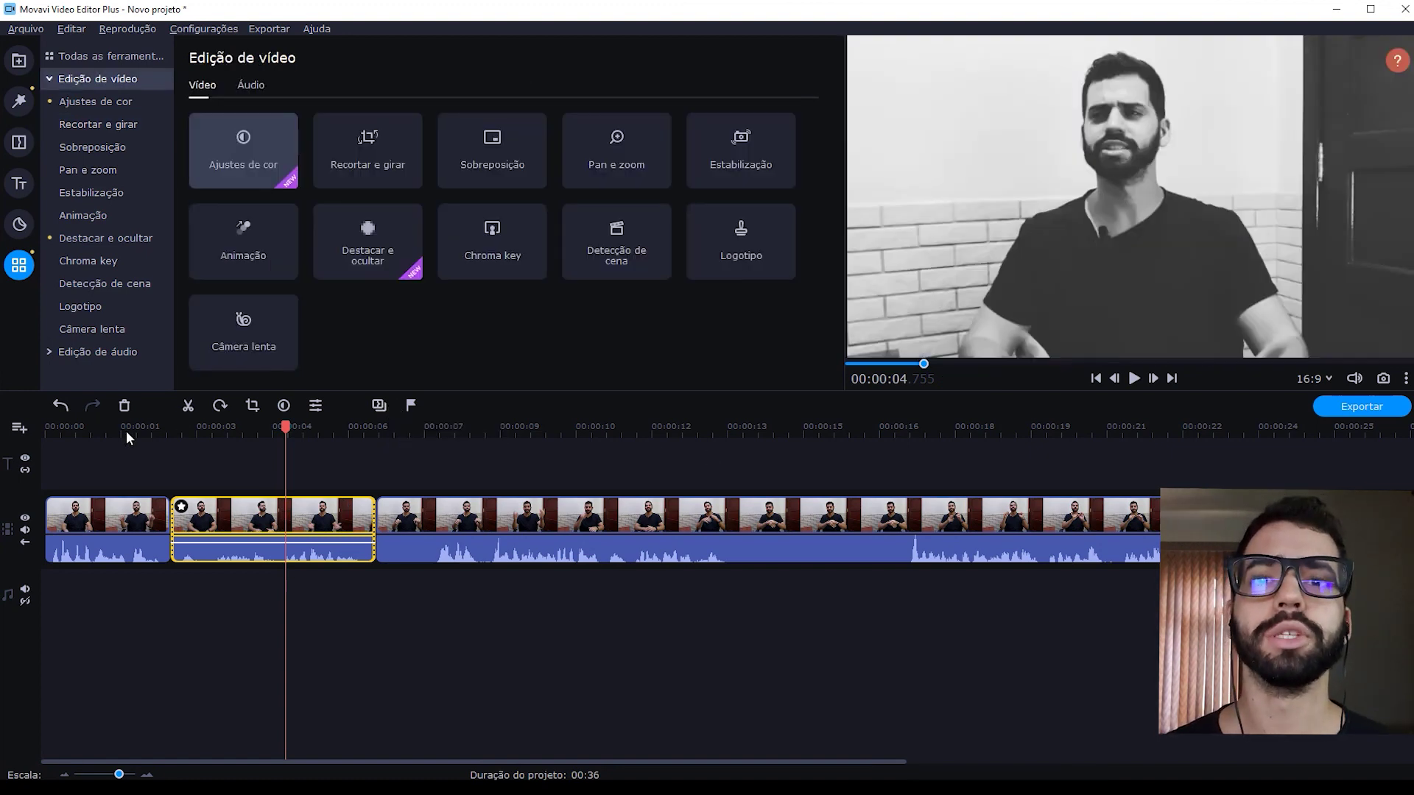
{"action": "left_click", "coordinate": [85, 427]}
{"action": "key", "text": "space"}
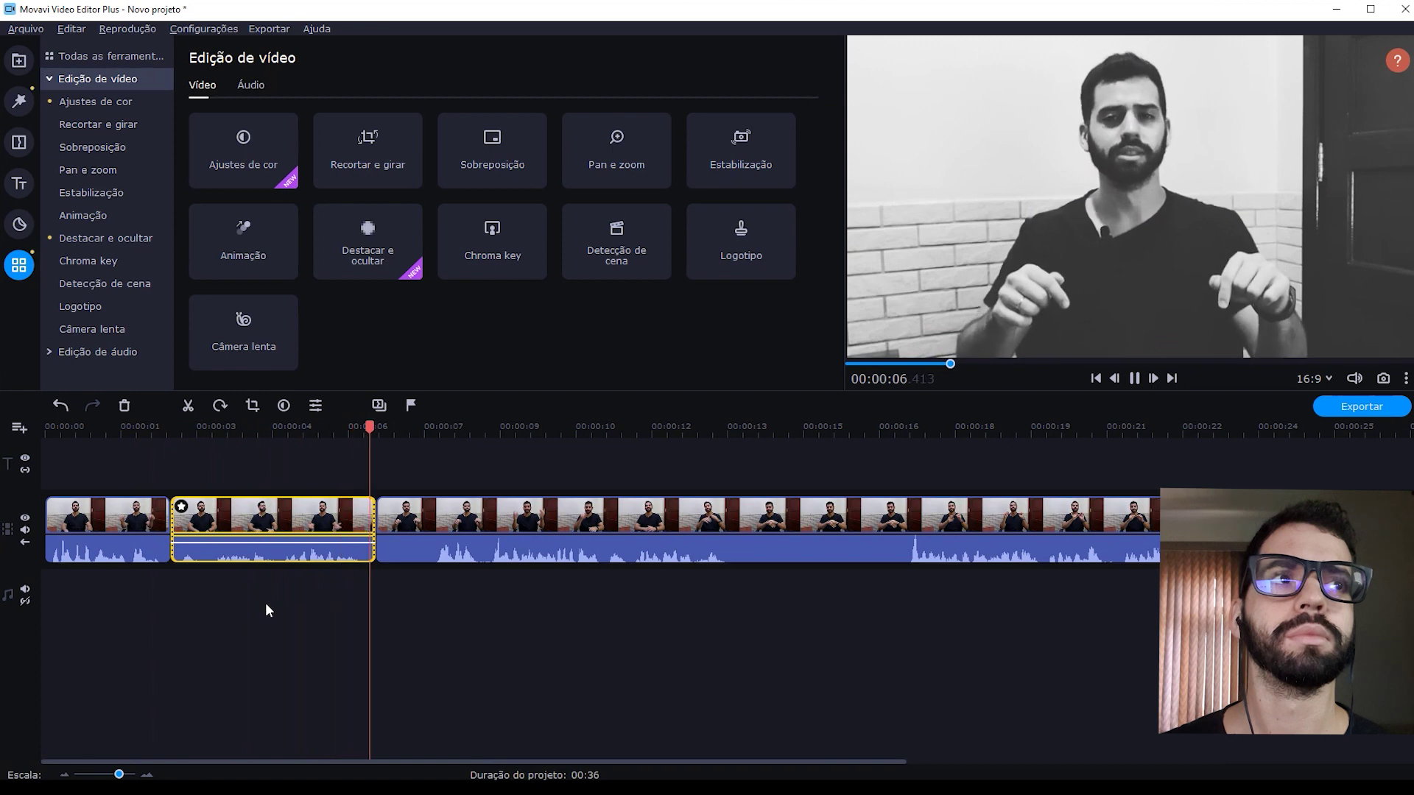
Split the third segment at 00:00:07.695, just before speech resumes, and delete its silent opening piece
{"action": "left_click", "coordinate": [449, 428]}
{"action": "left_click", "coordinate": [395, 437]}
{"action": "left_click_drag", "start_coordinate": [395, 442], "coordinate": [435, 447]}
{"action": "left_click", "coordinate": [471, 548]}
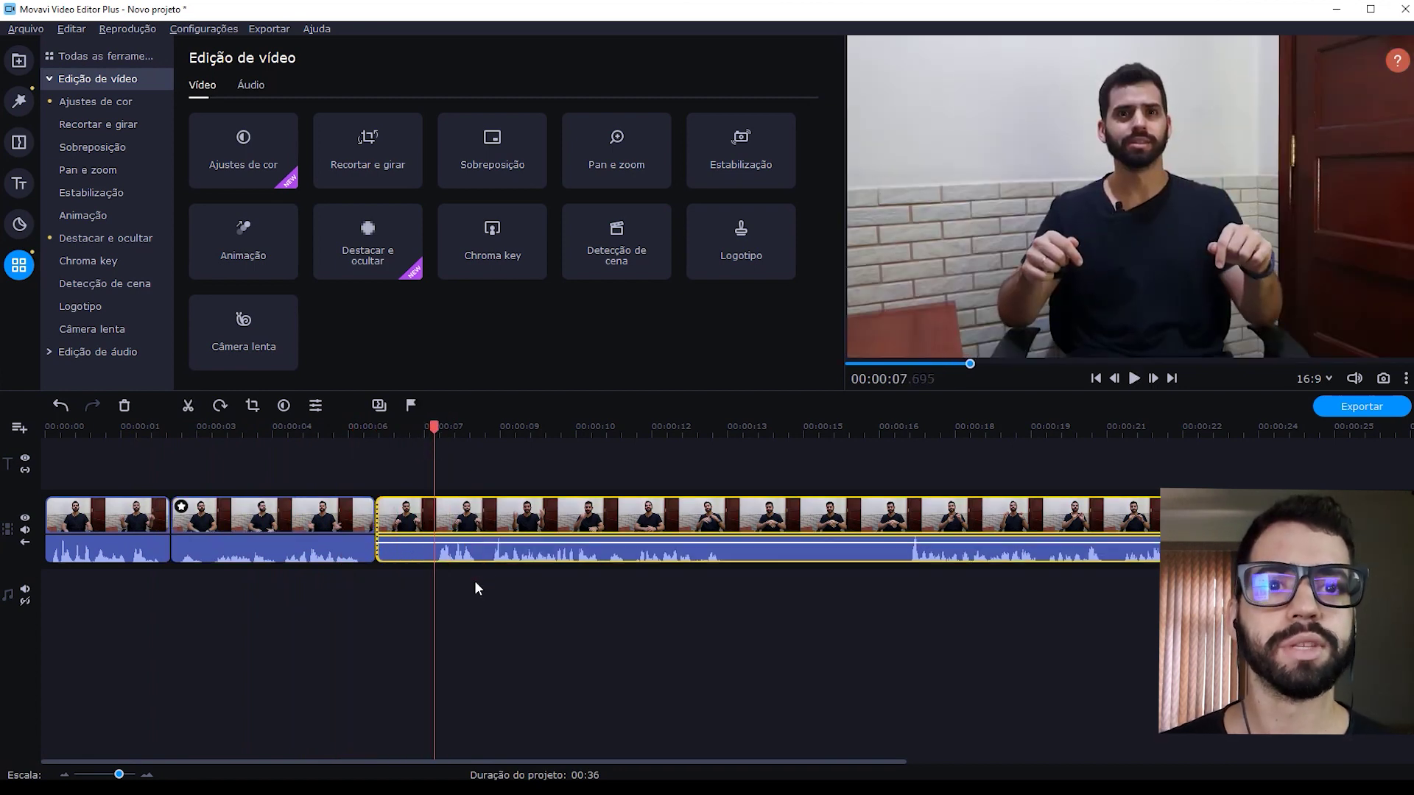
{"action": "key", "text": "ctrl+b"}
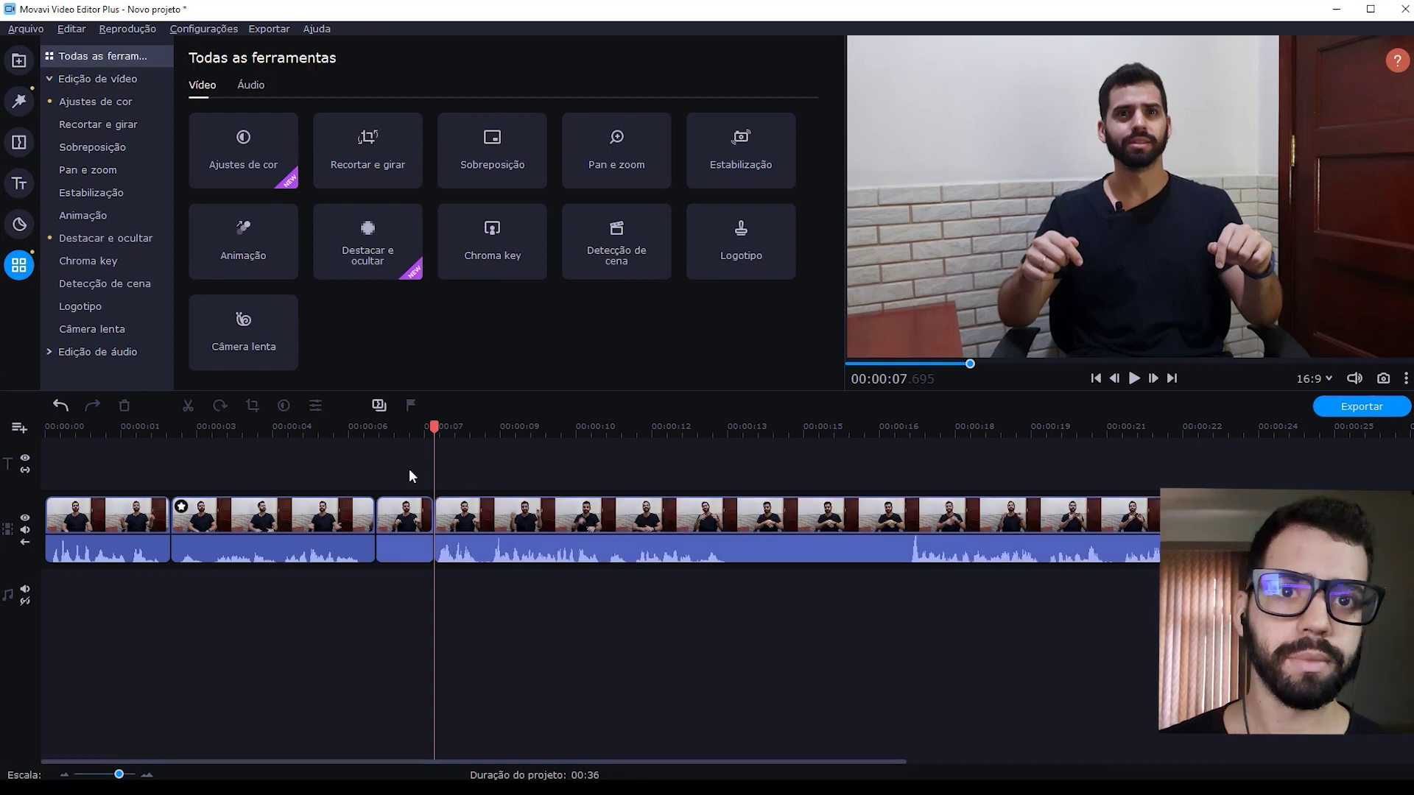
{"action": "key", "text": "Delete"}
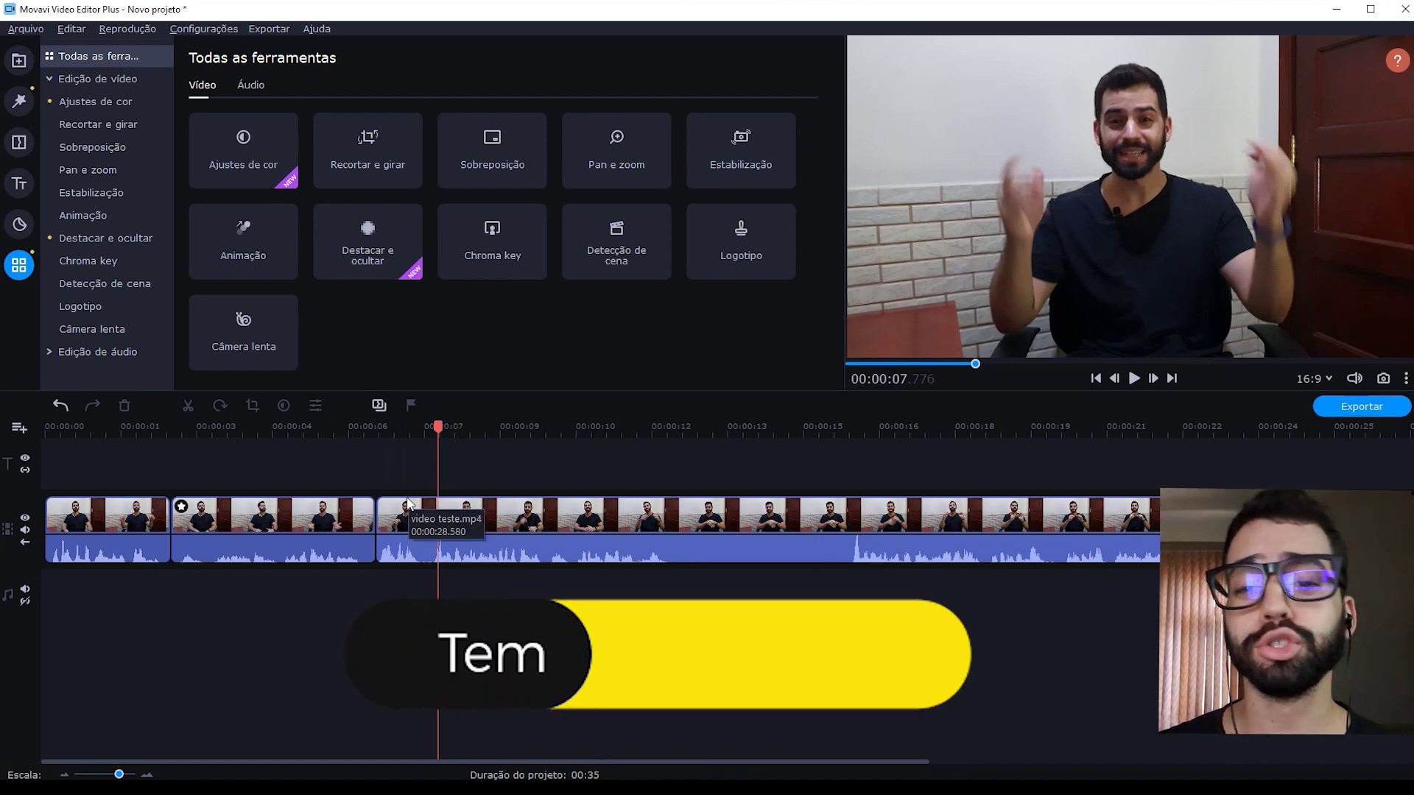
Play on to the next pause, split the clip at 00:00:12.619 and 00:00:15.885, and delete the silent piece in between
{"action": "key", "text": "space"}
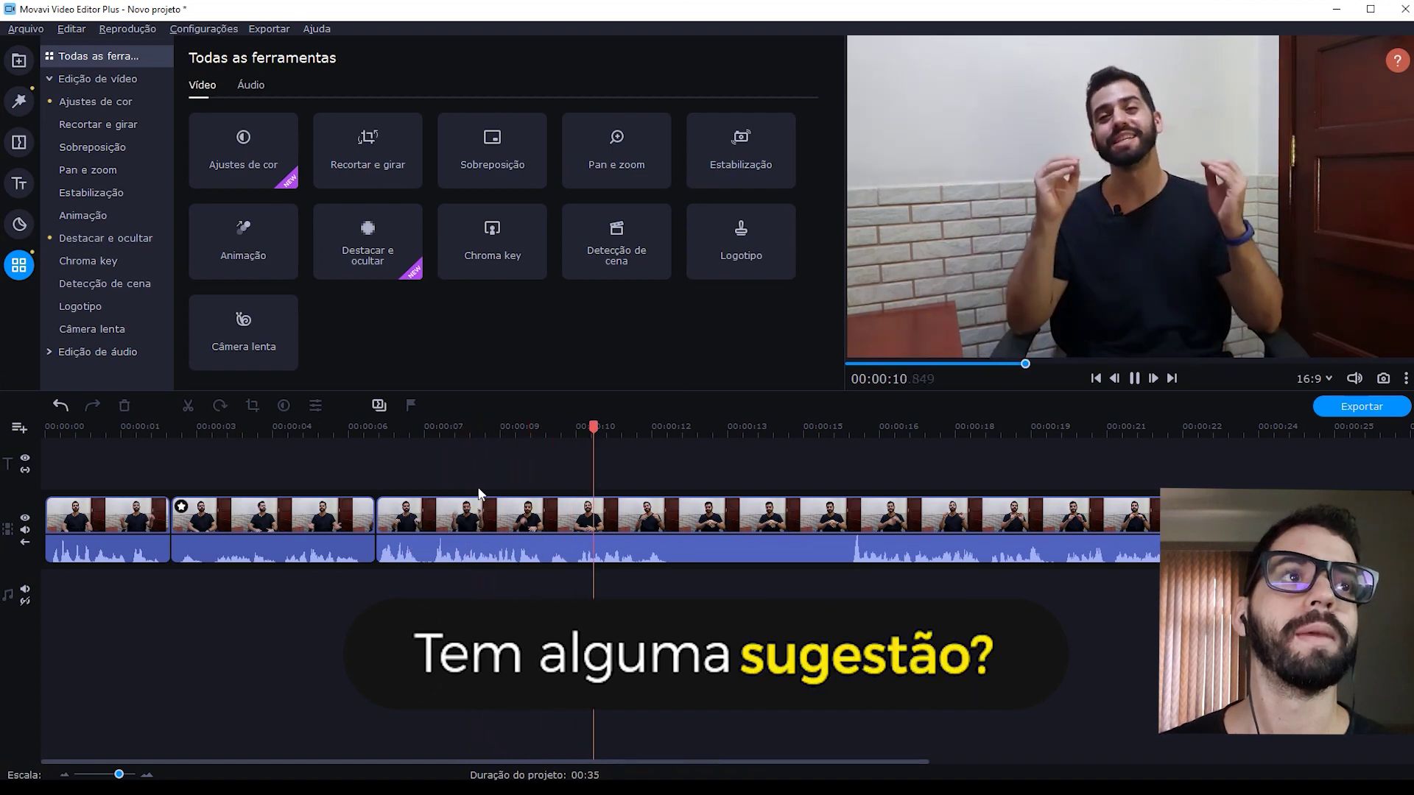
{"action": "key", "text": "space"}
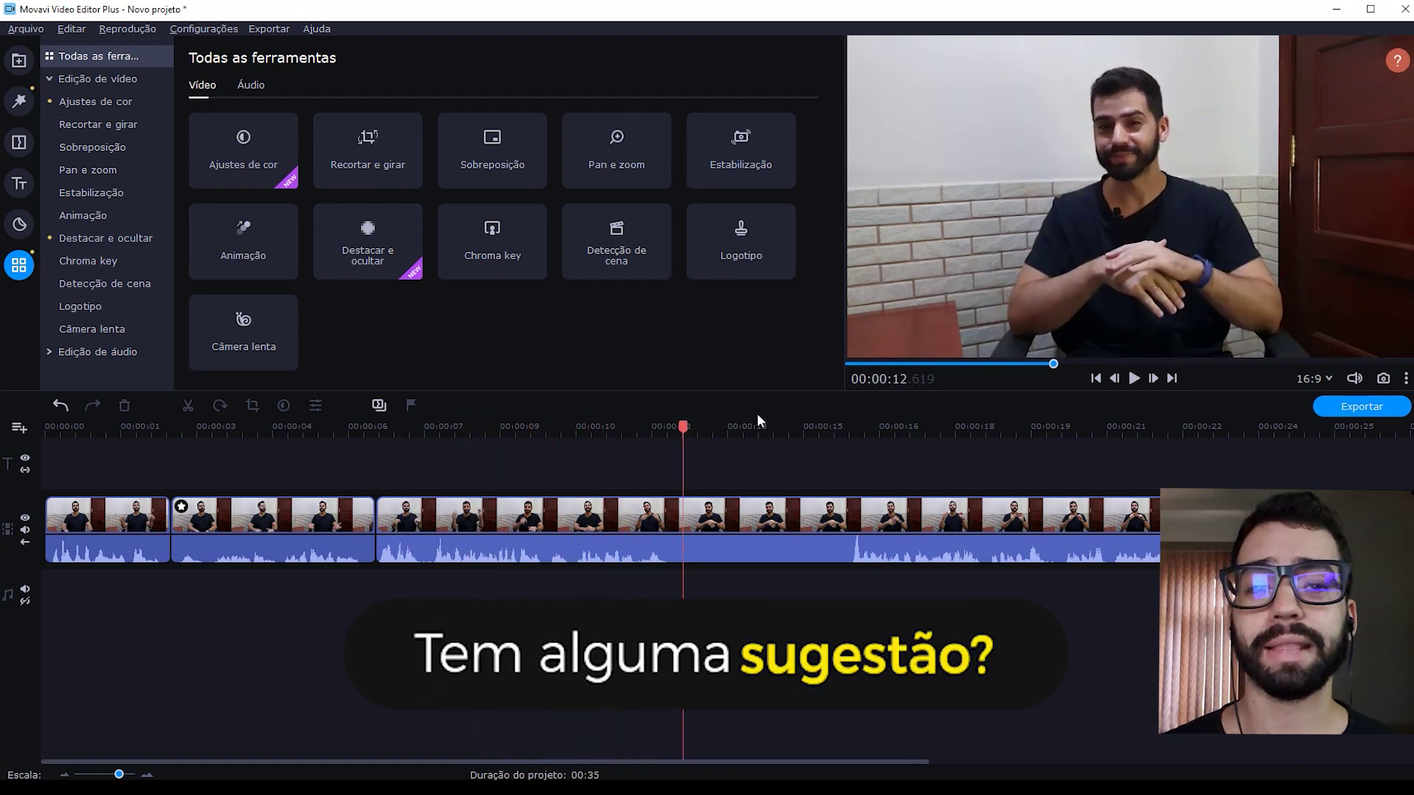
{"action": "left_click", "coordinate": [748, 516]}
{"action": "key", "text": "ctrl+b"}
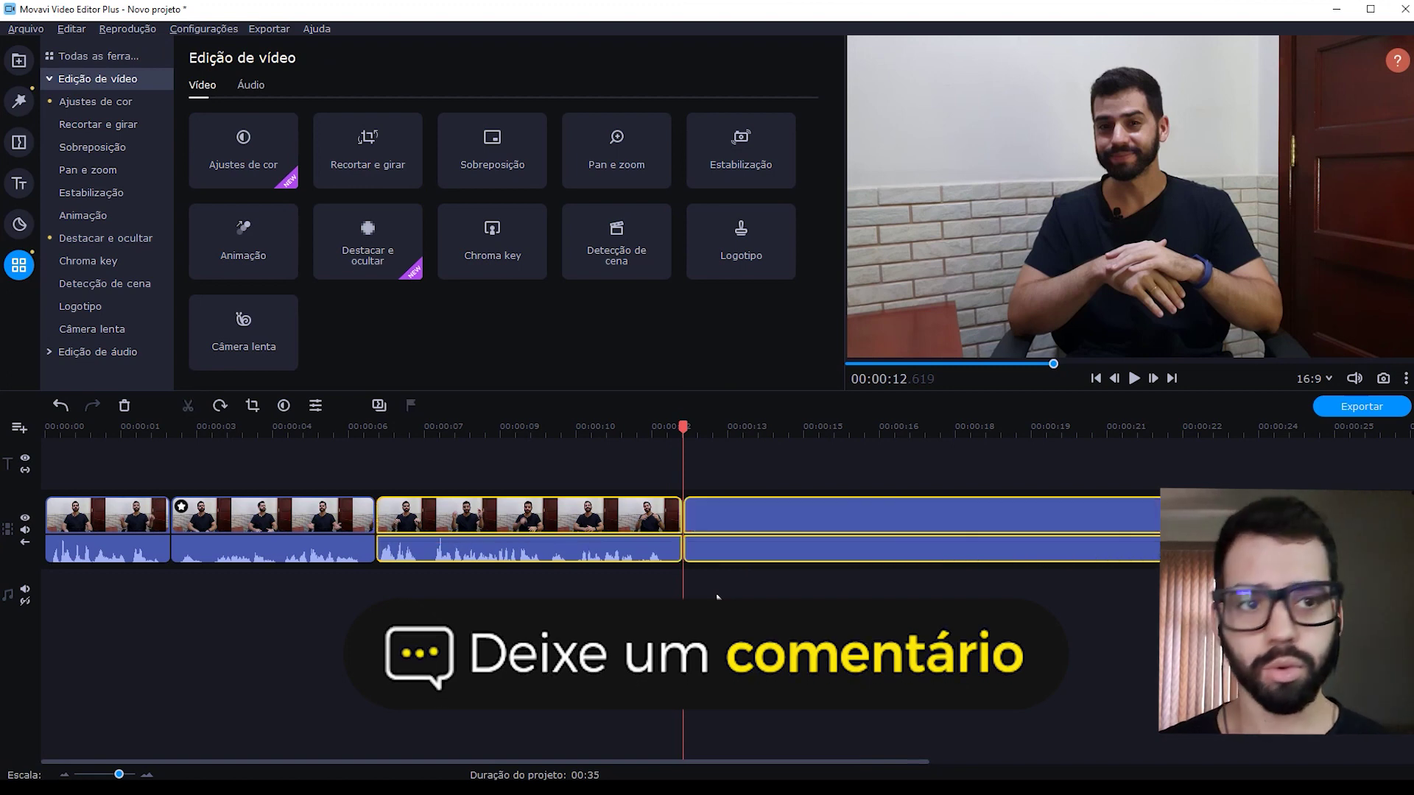
{"action": "left_click", "coordinate": [849, 467]}
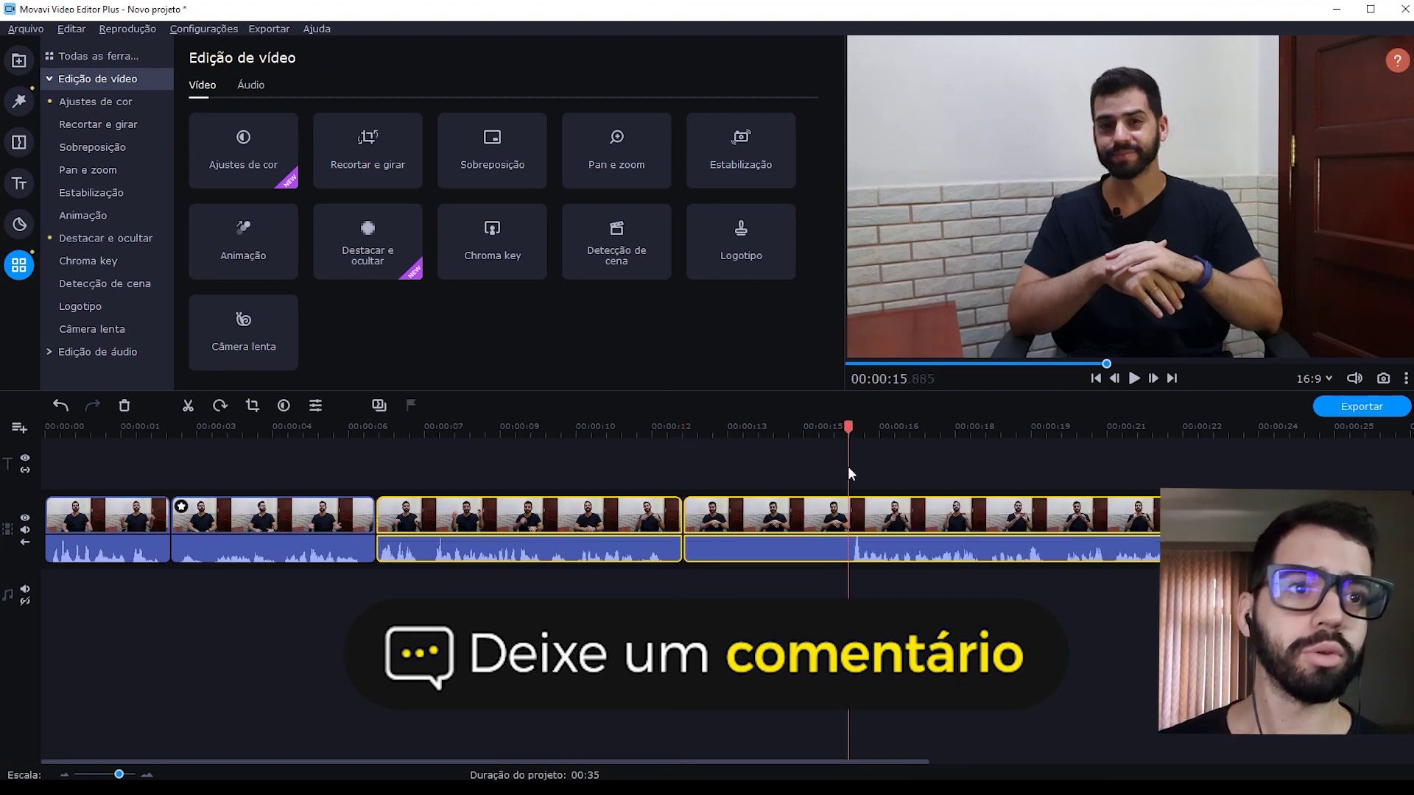
{"action": "key", "text": "ctrl+b"}
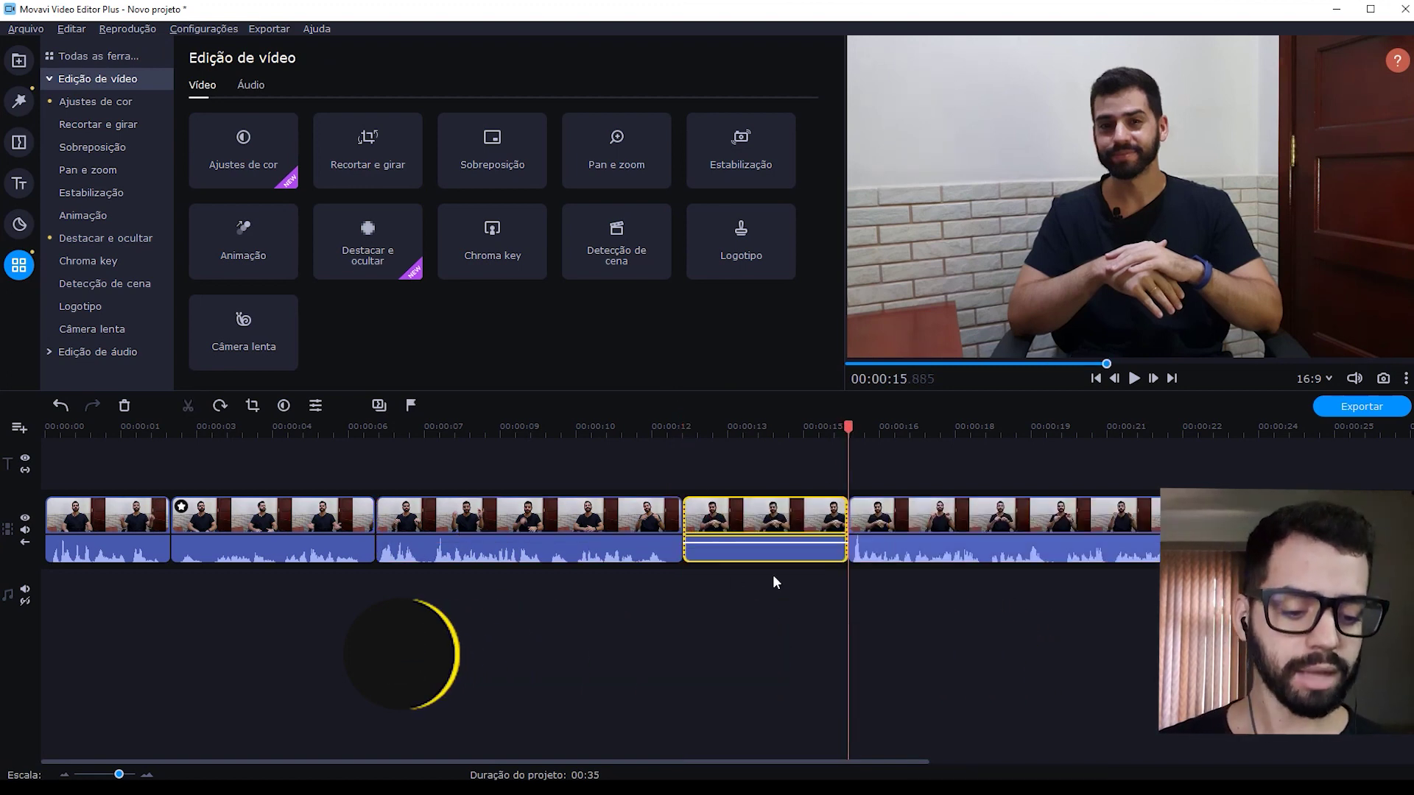
{"action": "key", "text": "Delete"}
Trim the end of the third segment back to 00:00:12.360
{"action": "left_click", "coordinate": [662, 426]}
{"action": "left_click_drag", "start_coordinate": [662, 426], "coordinate": [669, 432]}
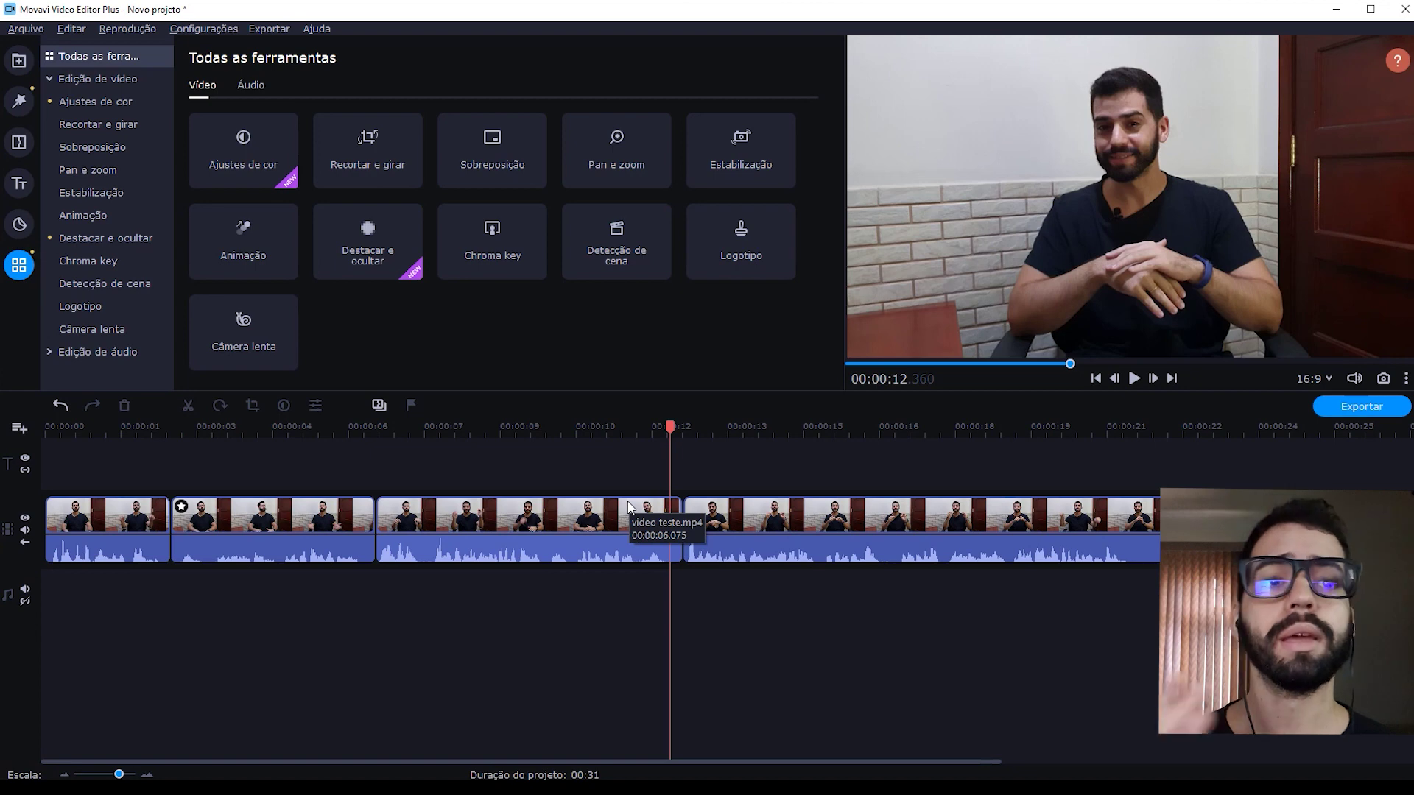
{"action": "left_click", "coordinate": [595, 538]}
{"action": "left_click_drag", "start_coordinate": [681, 515], "coordinate": [669, 513]}
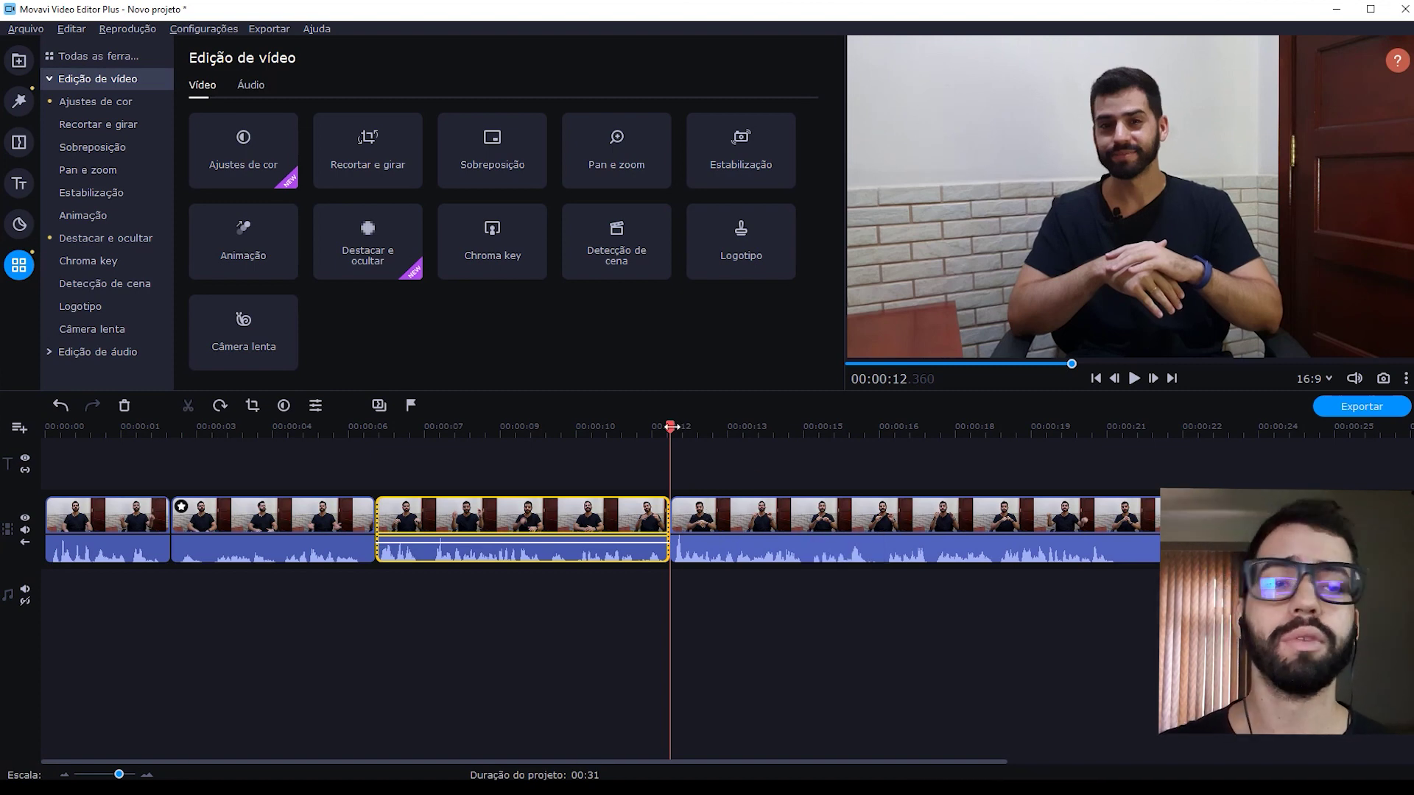
Play on to the next pause in the last segment, split it on both sides of the silence and delete the silent piece
{"action": "left_click_drag", "start_coordinate": [670, 427], "coordinate": [619, 429]}
{"action": "key", "text": "space"}
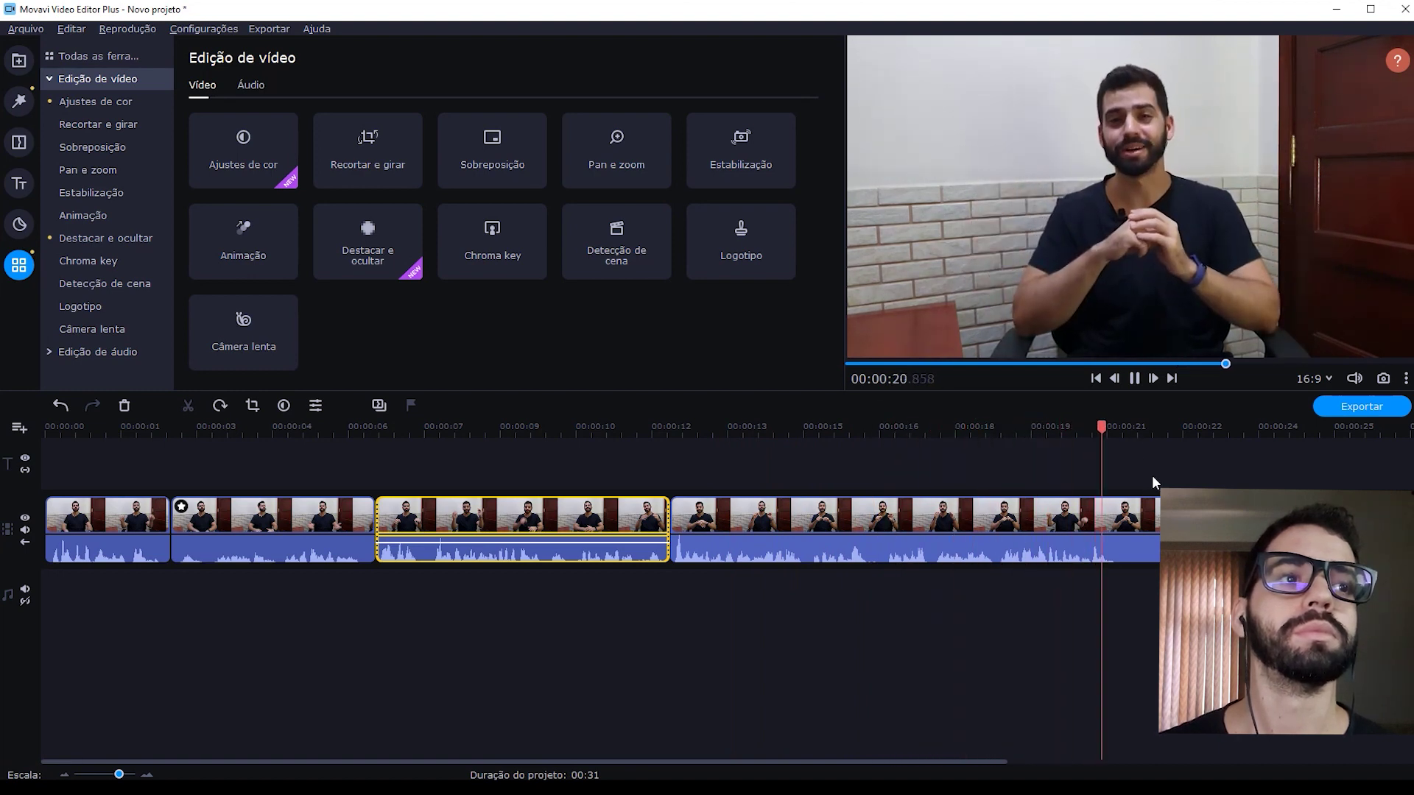
{"action": "key", "text": "ctrl+b"}
{"action": "left_click", "coordinate": [1161, 538]}
{"action": "key", "text": "space"}
{"action": "key", "text": "ctrl+b"}
{"action": "key", "text": "Delete"}
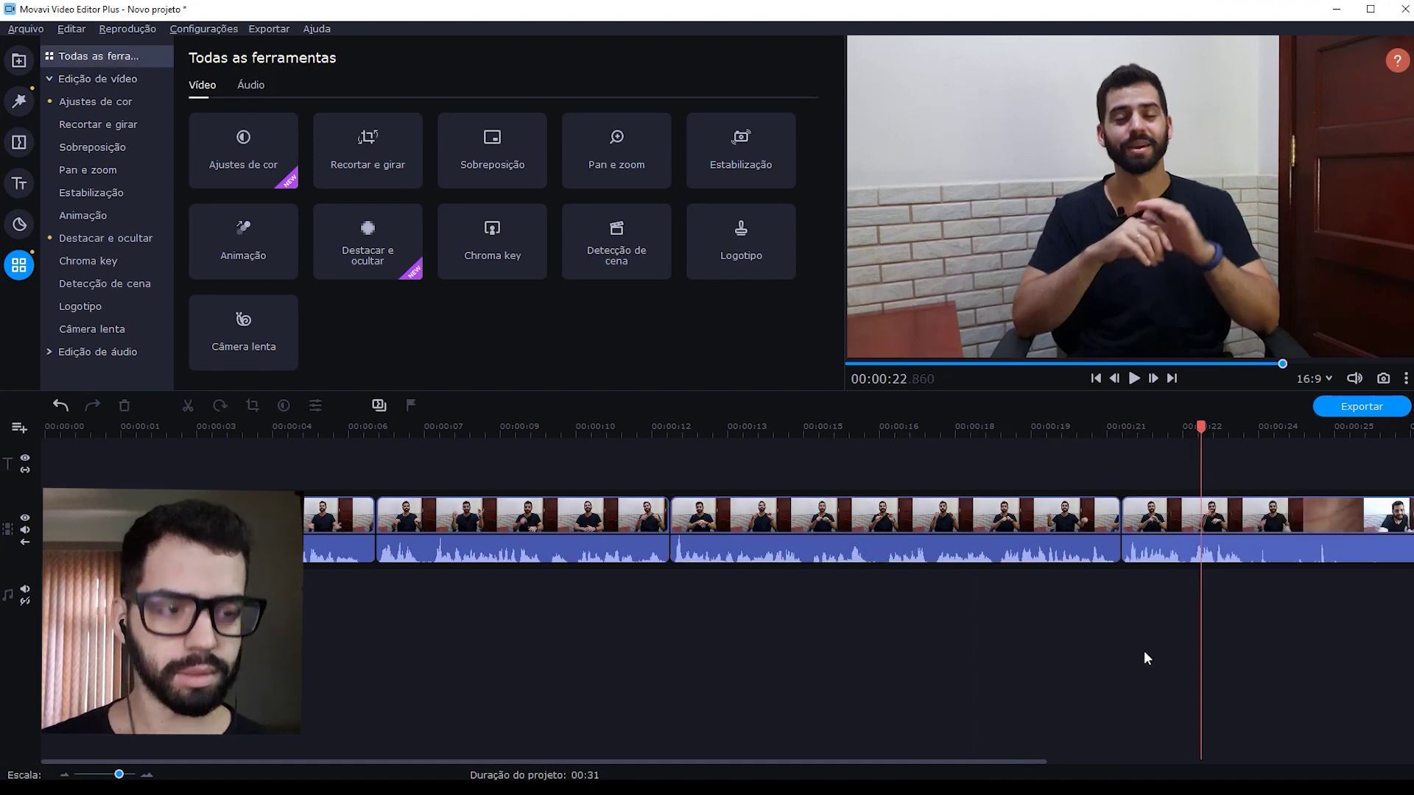
Play to the hand covering the camera, split the last segment at 00:00:24.885 and delete everything after the cut
{"action": "key", "text": "space"}
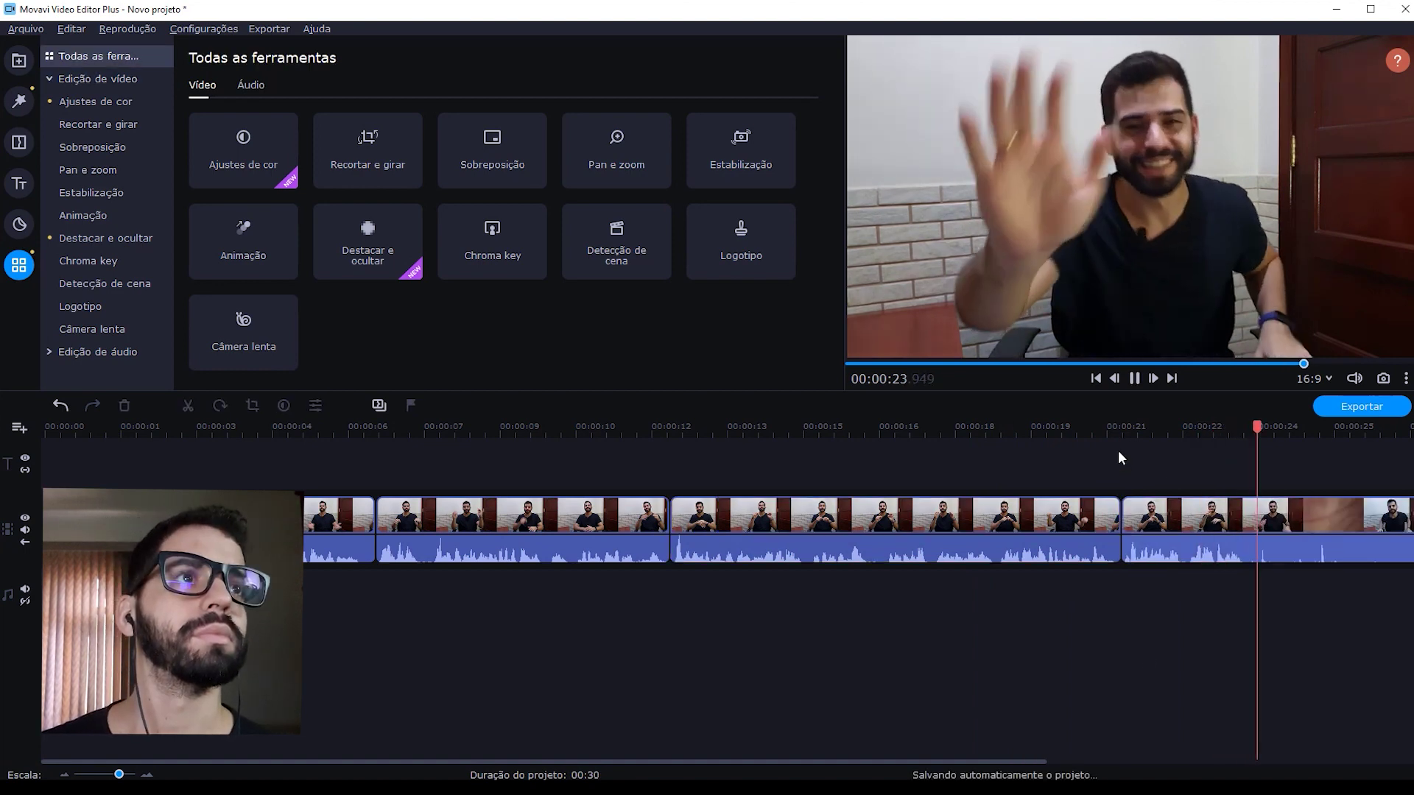
{"action": "key", "text": "space"}
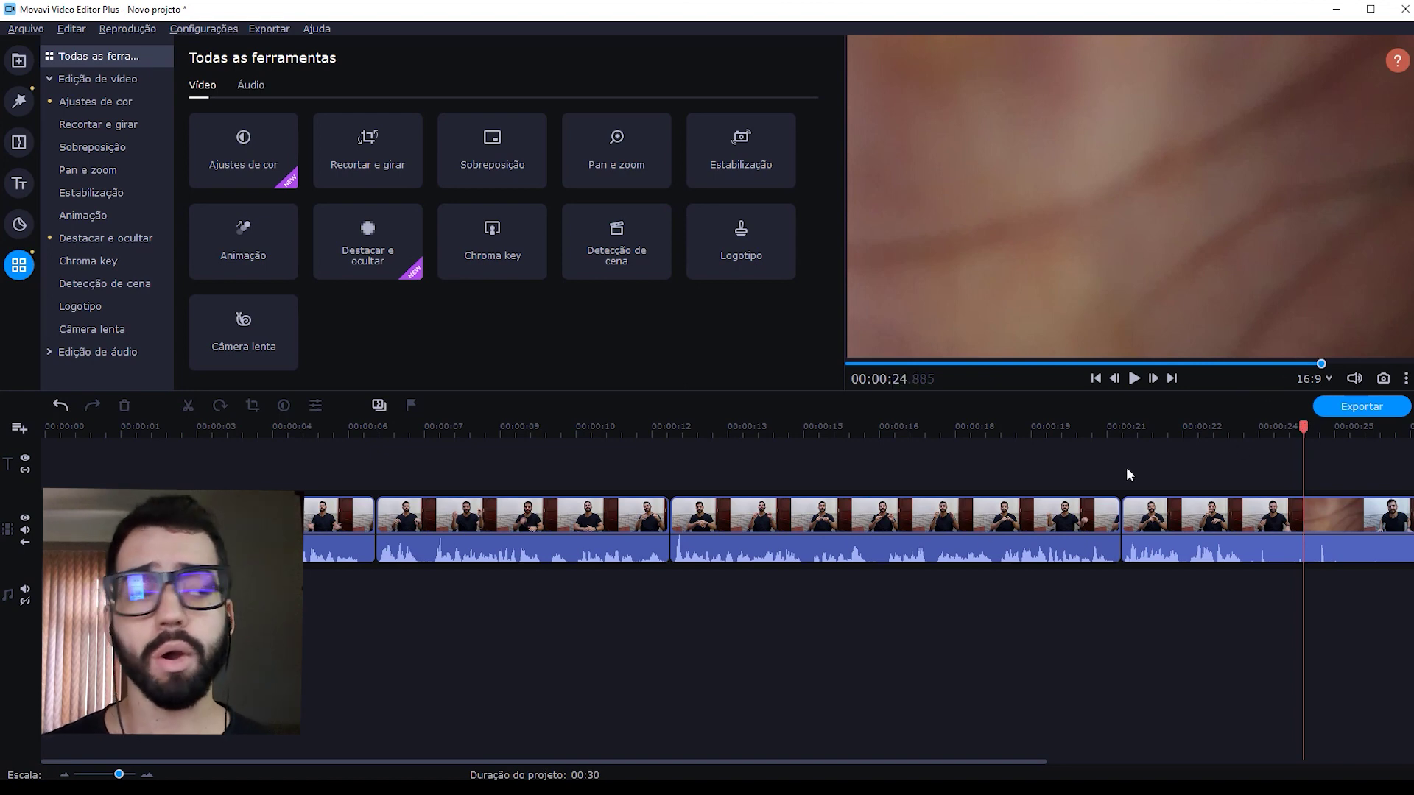
{"action": "left_click", "coordinate": [1204, 538]}
{"action": "key", "text": "ctrl+b"}
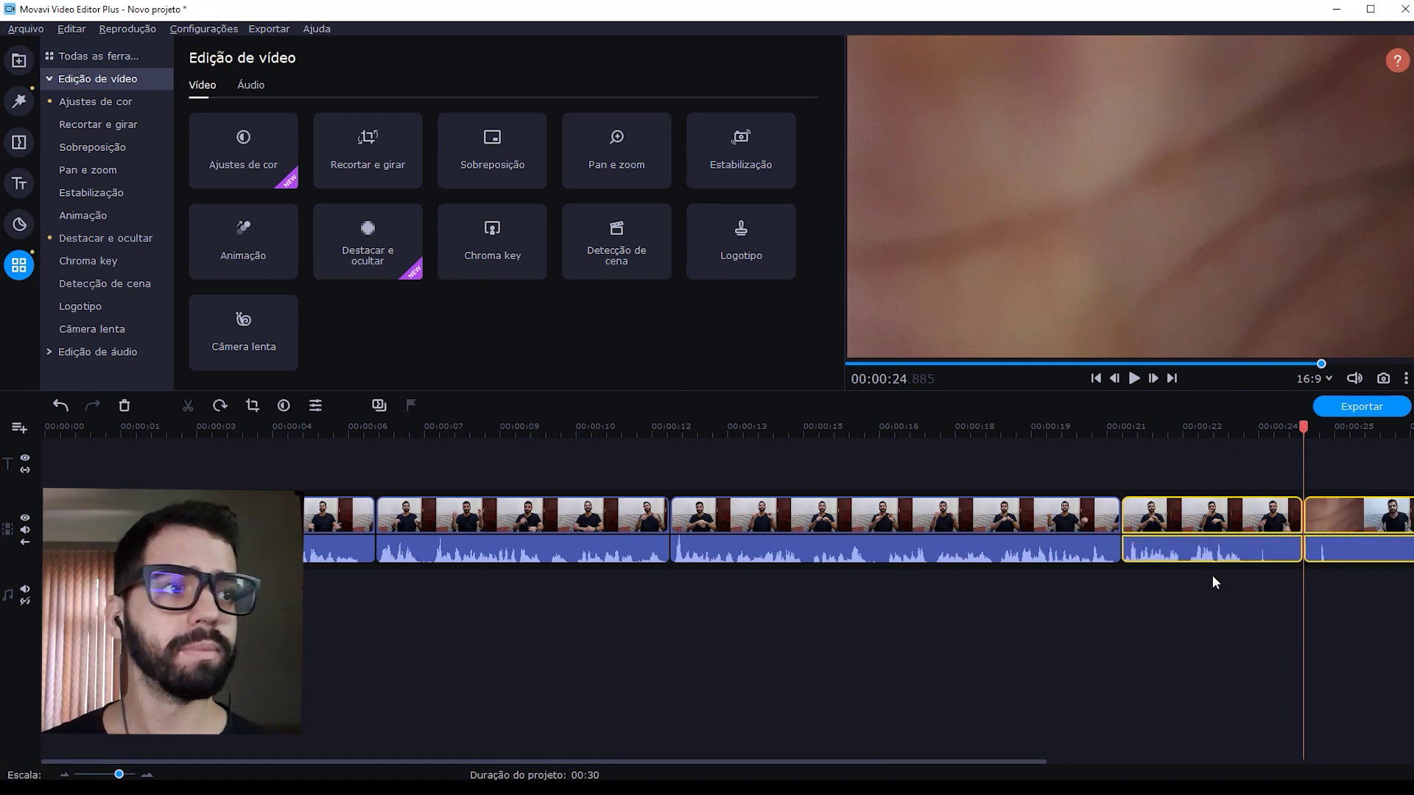
{"action": "key", "text": "Delete"}
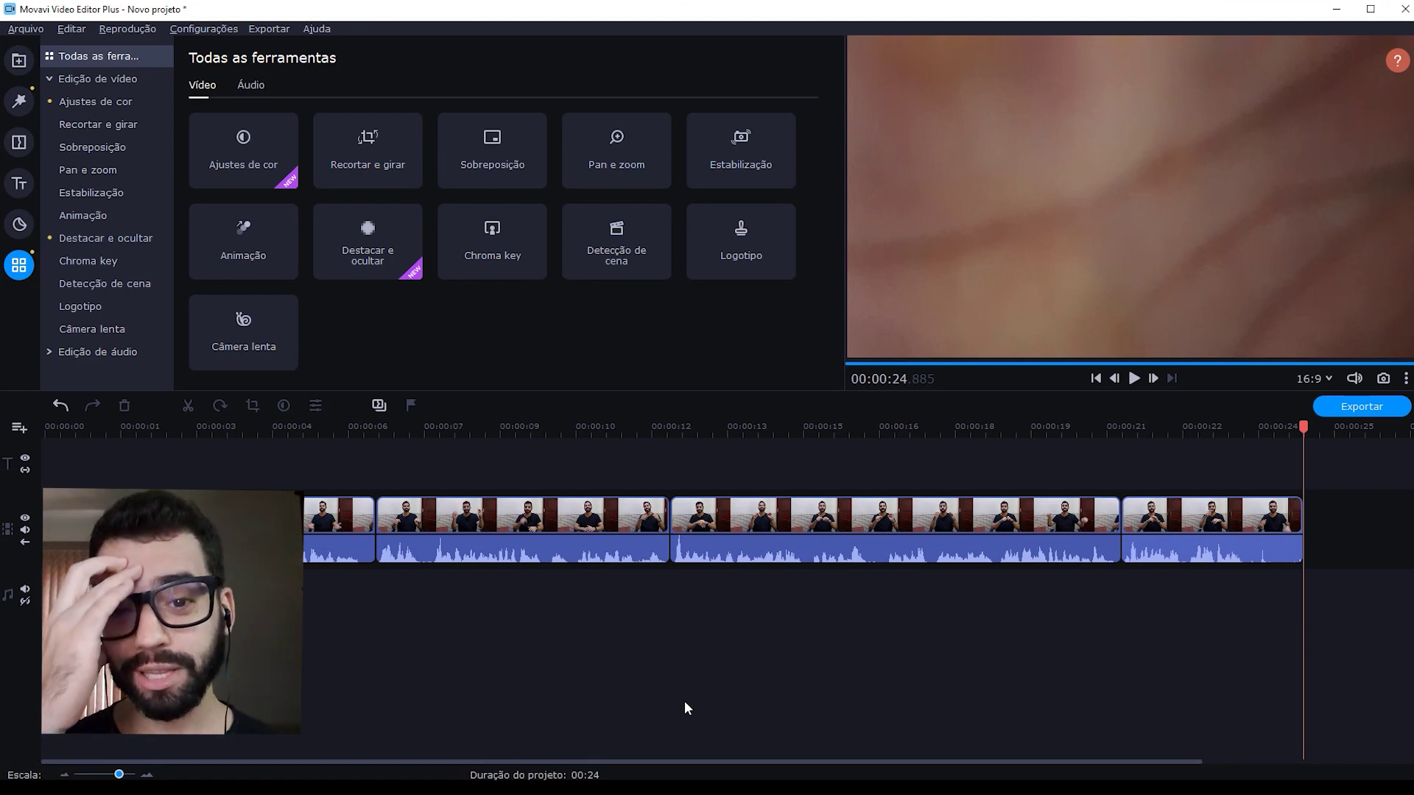
Save the project as "video teste" in the Projects folder
{"action": "left_click", "coordinate": [41, 29]}
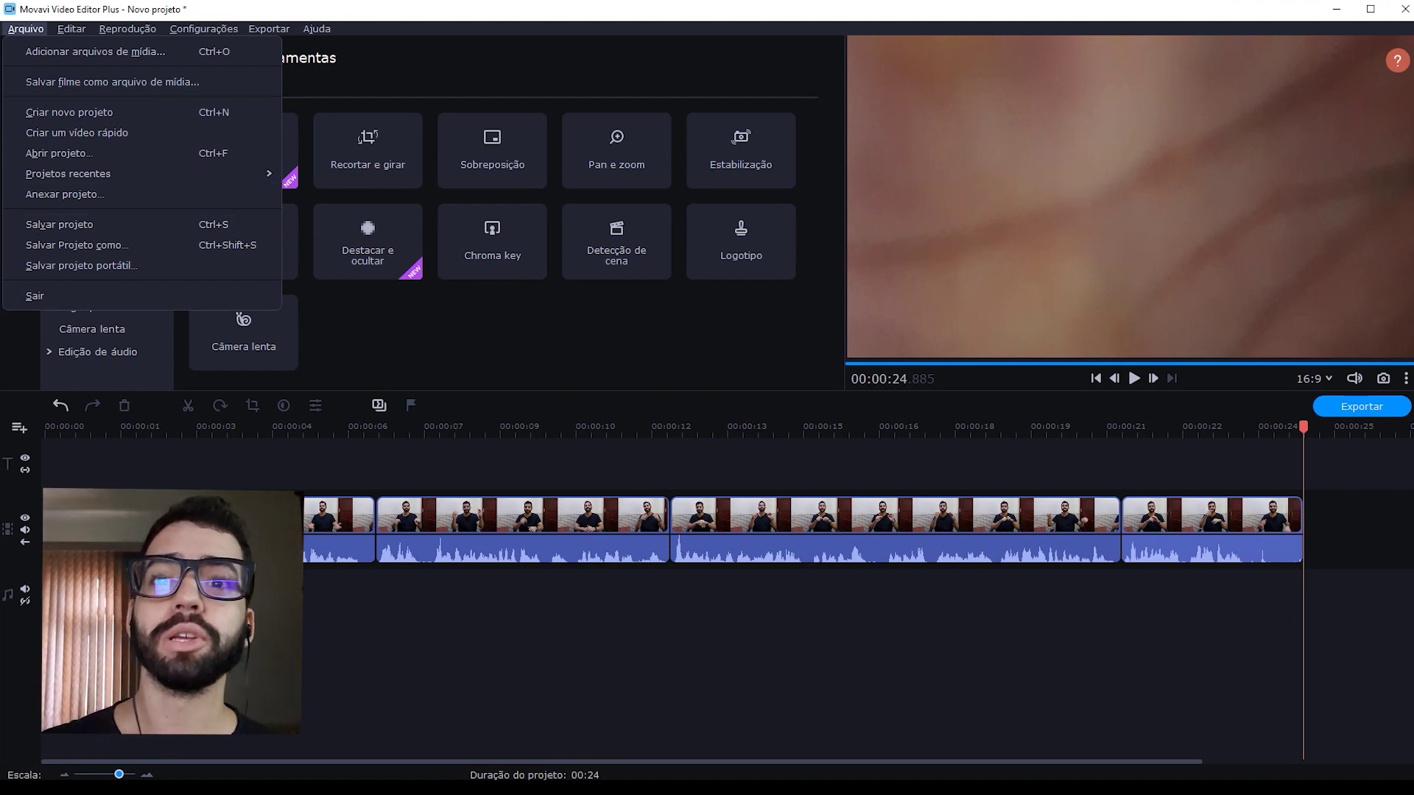
{"action": "key", "text": "Escape"}
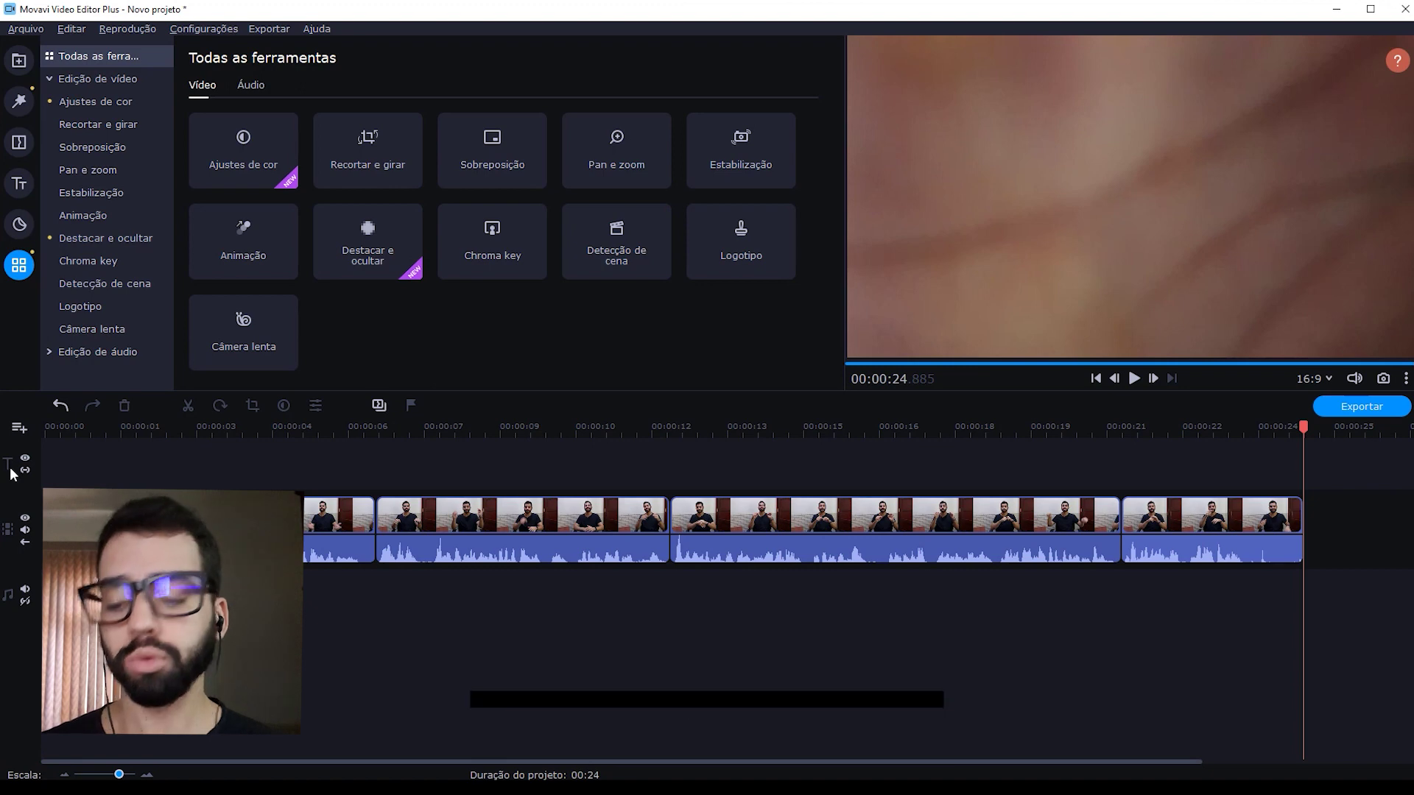
{"action": "key", "text": "ctrl+s"}
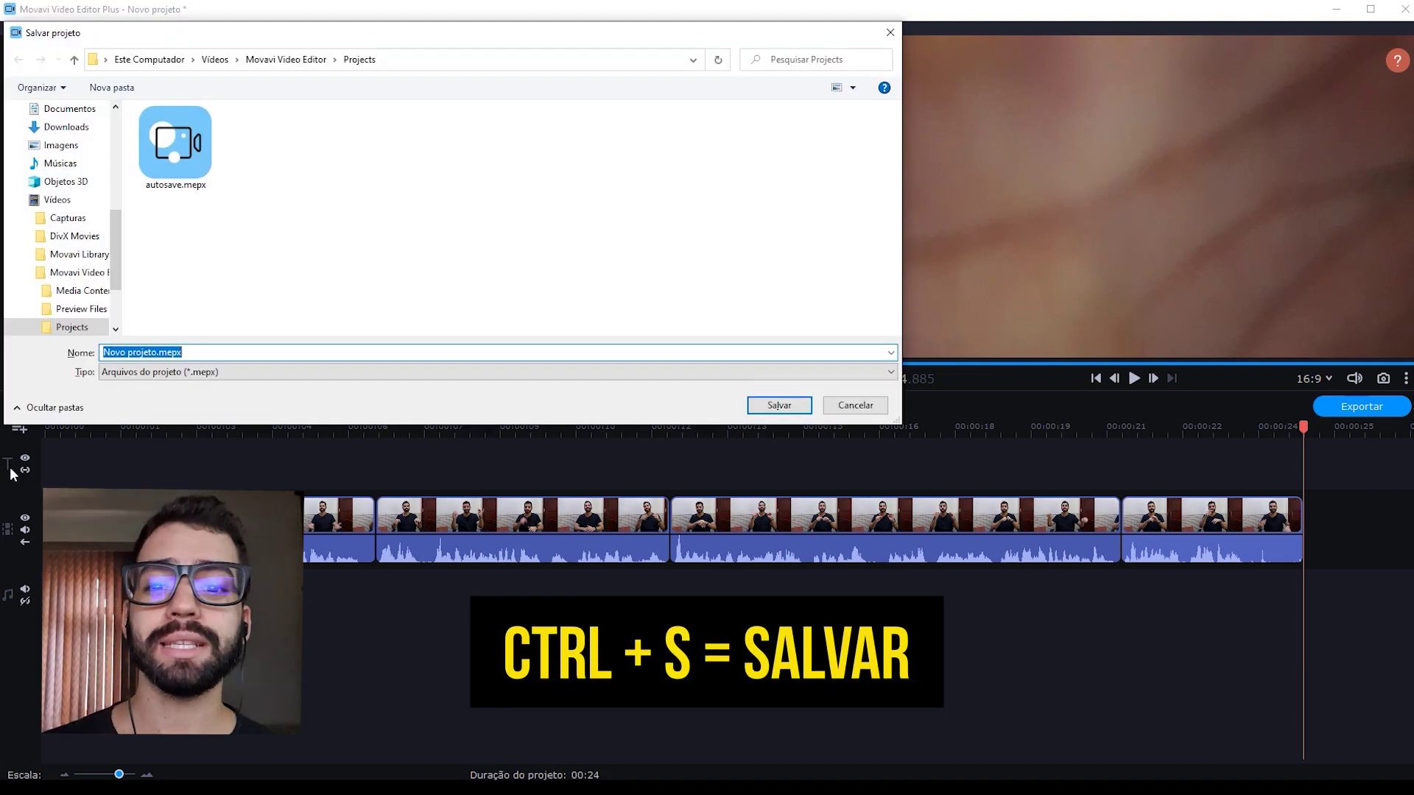
{"action": "left_click", "coordinate": [154, 352]}
{"action": "key", "text": "shift+Home"}
{"action": "type", "text": "video teste"}
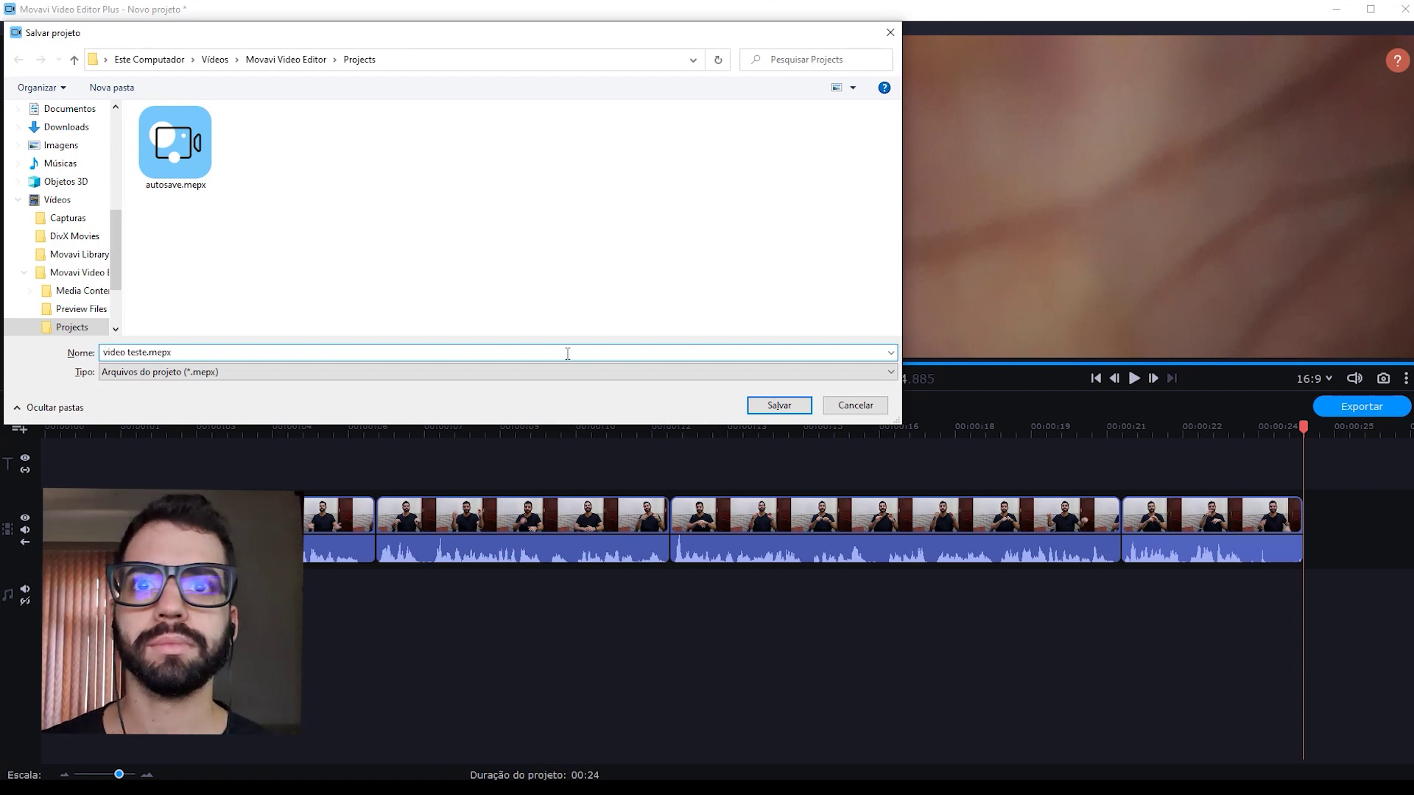
{"action": "left_click", "coordinate": [781, 406]}
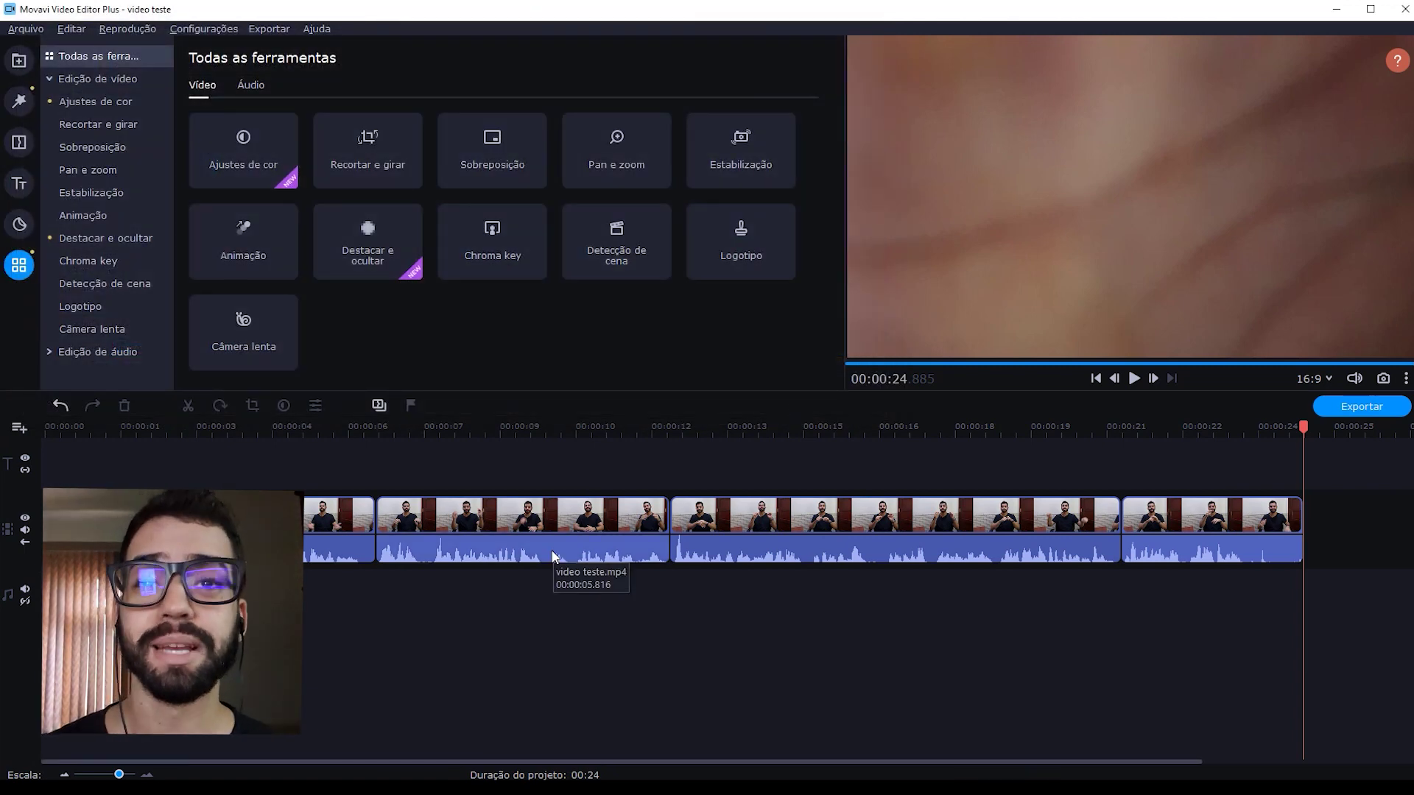
Place the playhead at 00:00:02.655 in the filtered segment and browse the built-in music collection
{"action": "left_click", "coordinate": [179, 429]}
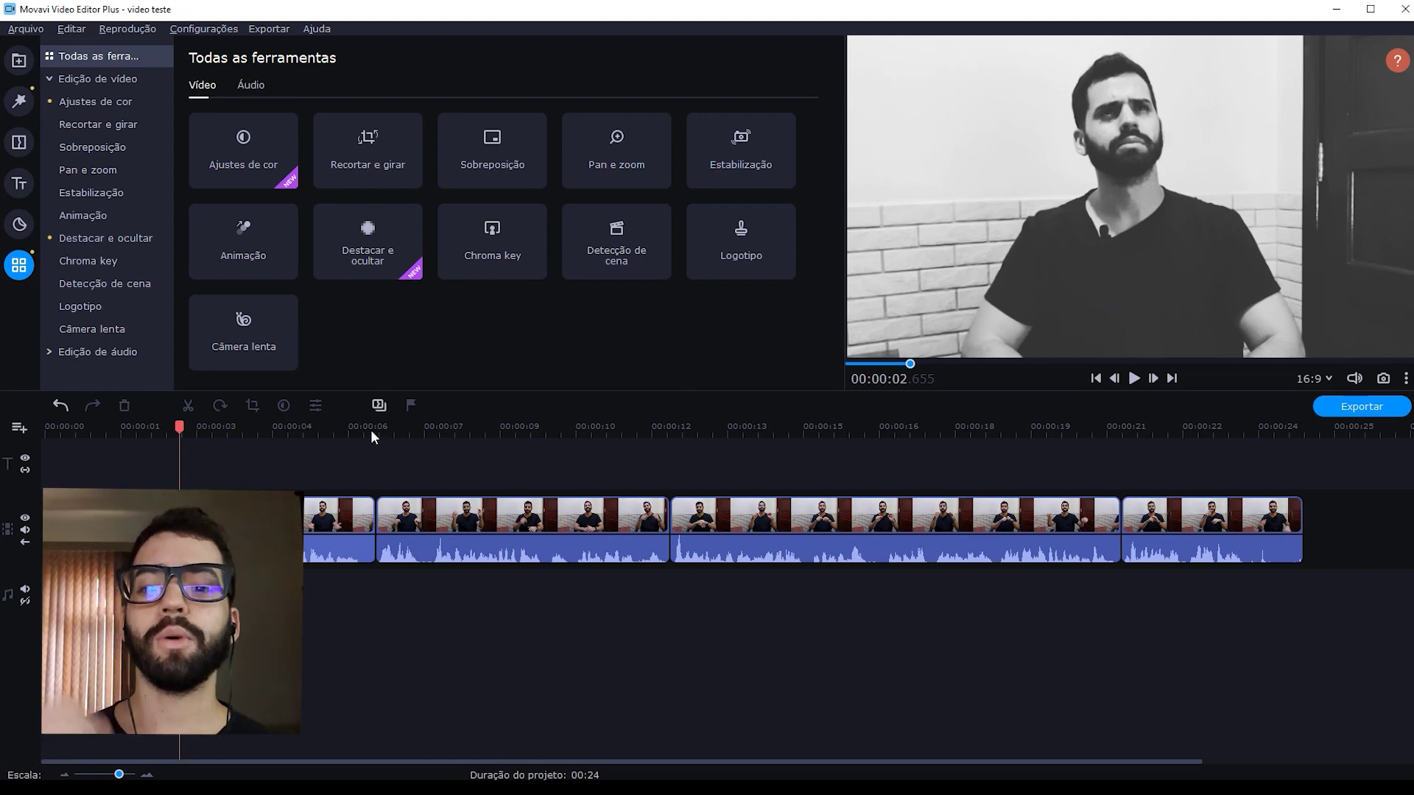
{"action": "left_click", "coordinate": [19, 61]}
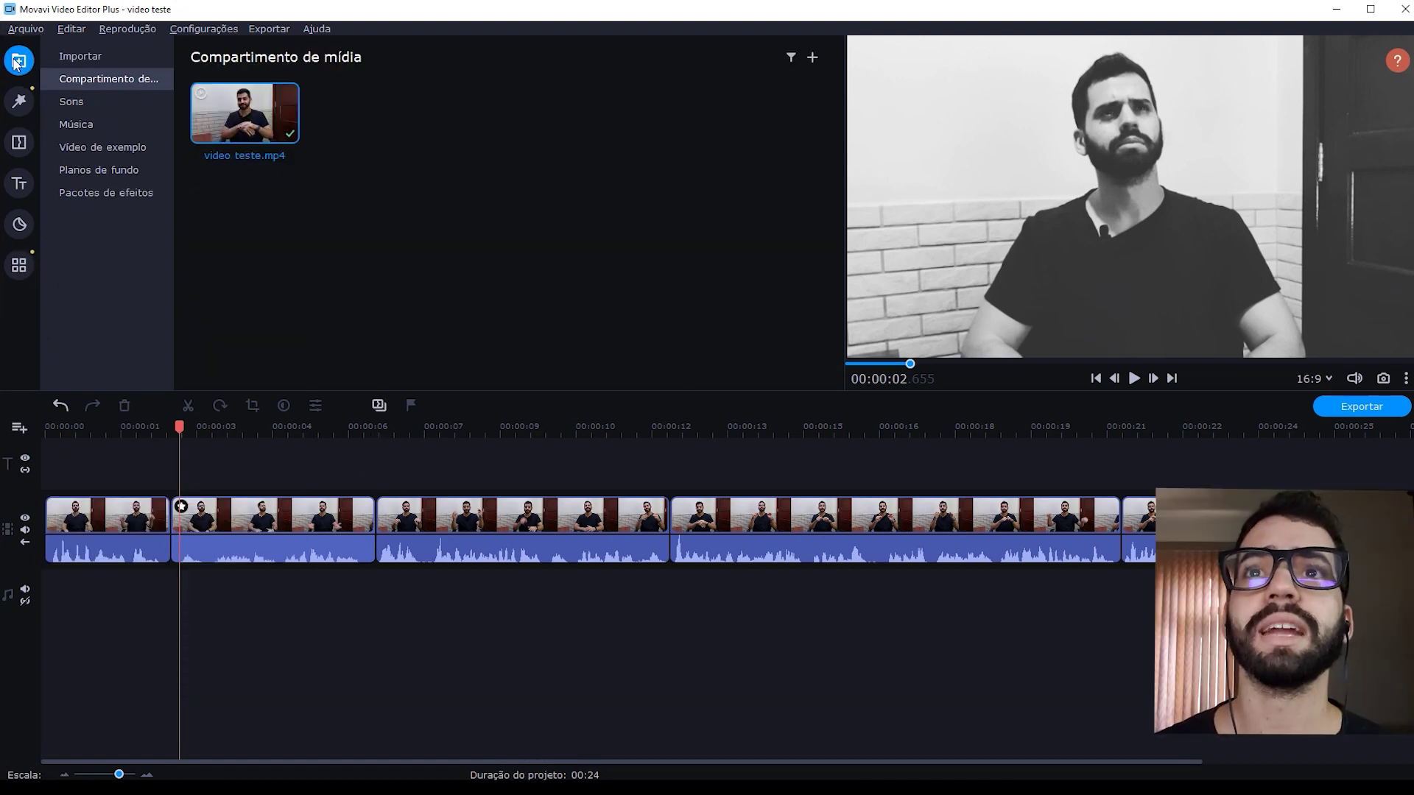
{"action": "left_click", "coordinate": [79, 127]}
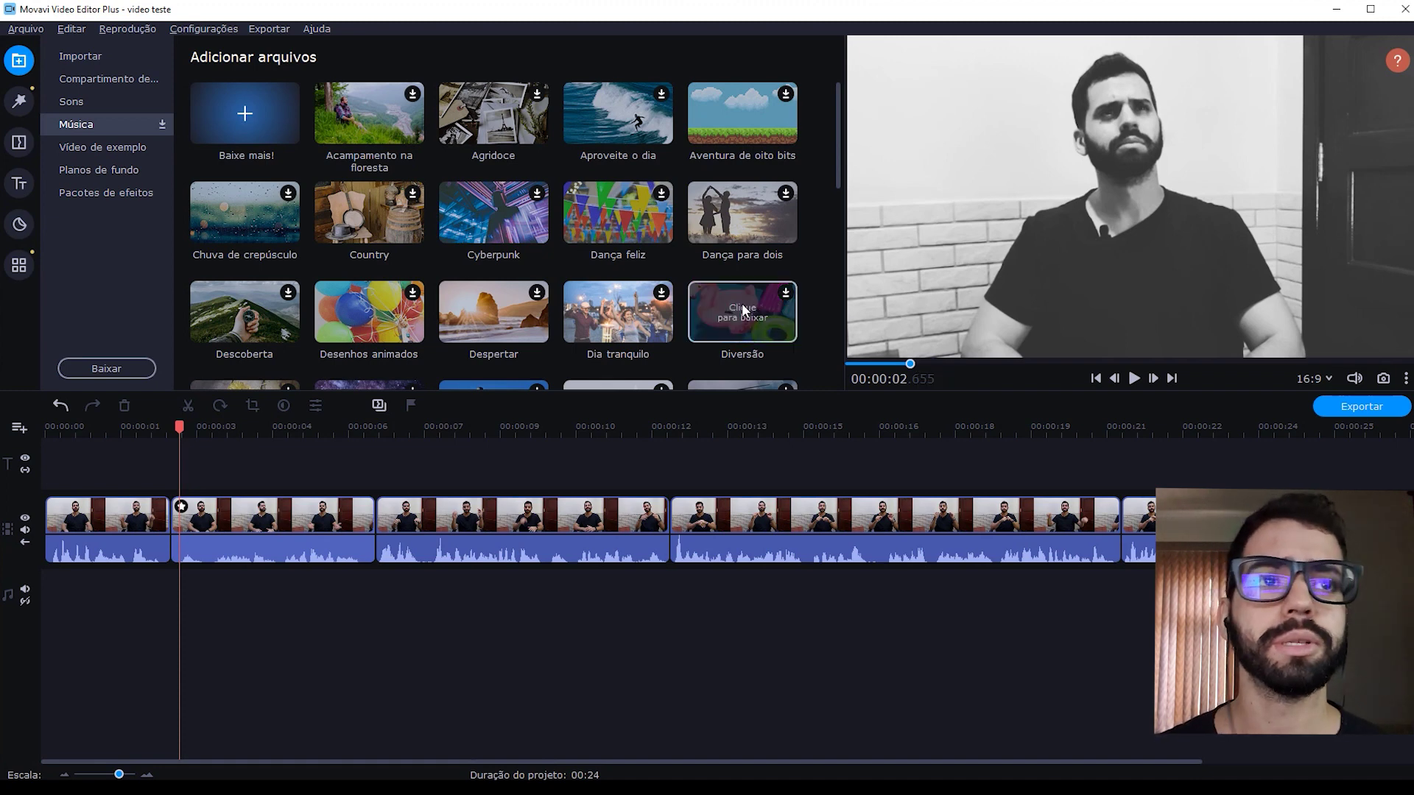
Add the Rebelde music to the audio track, aligned with the start of the timeline
{"action": "scroll", "coordinate": [505, 279], "scroll_direction": "down", "scroll_amount": 5}
{"action": "left_click", "coordinate": [479, 254]}
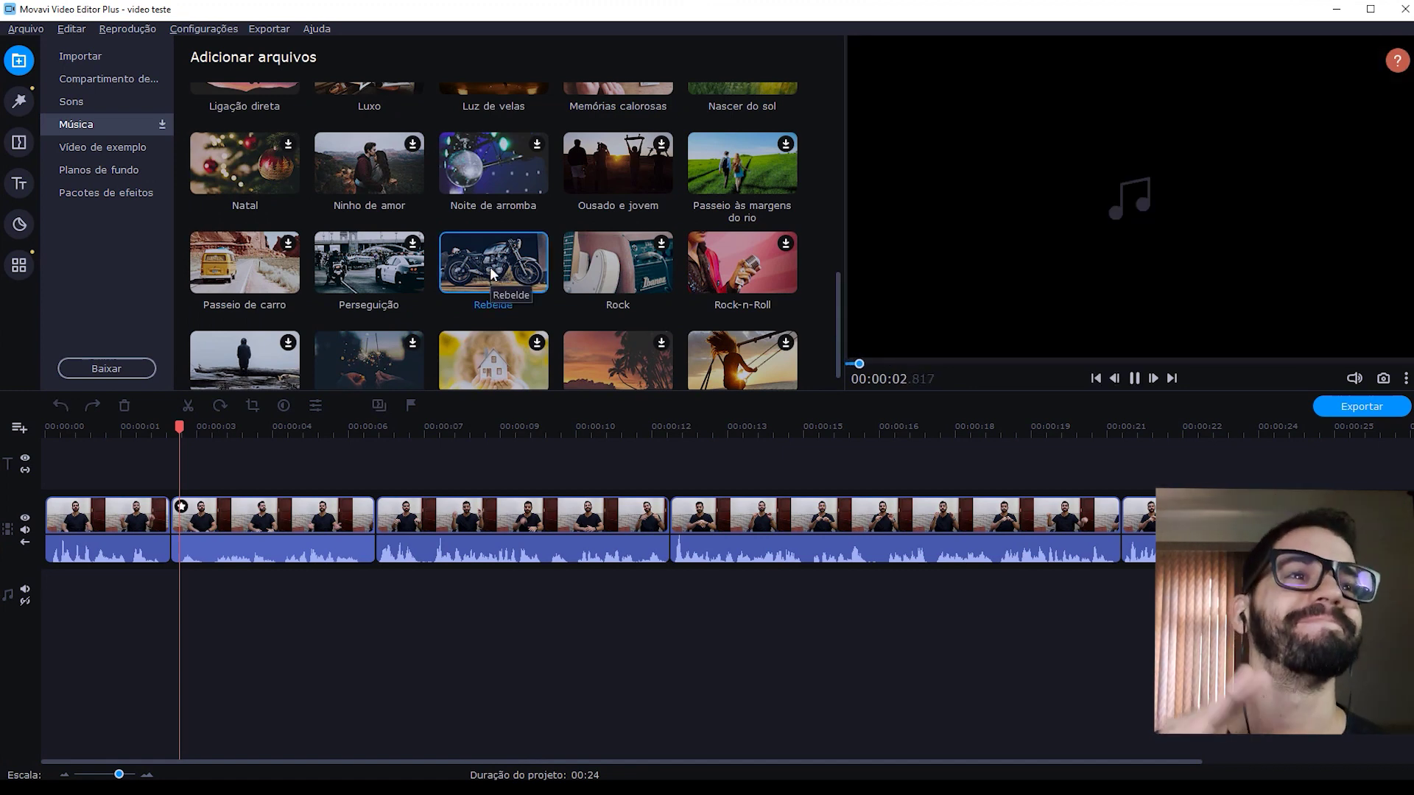
{"action": "left_click", "coordinate": [1135, 379]}
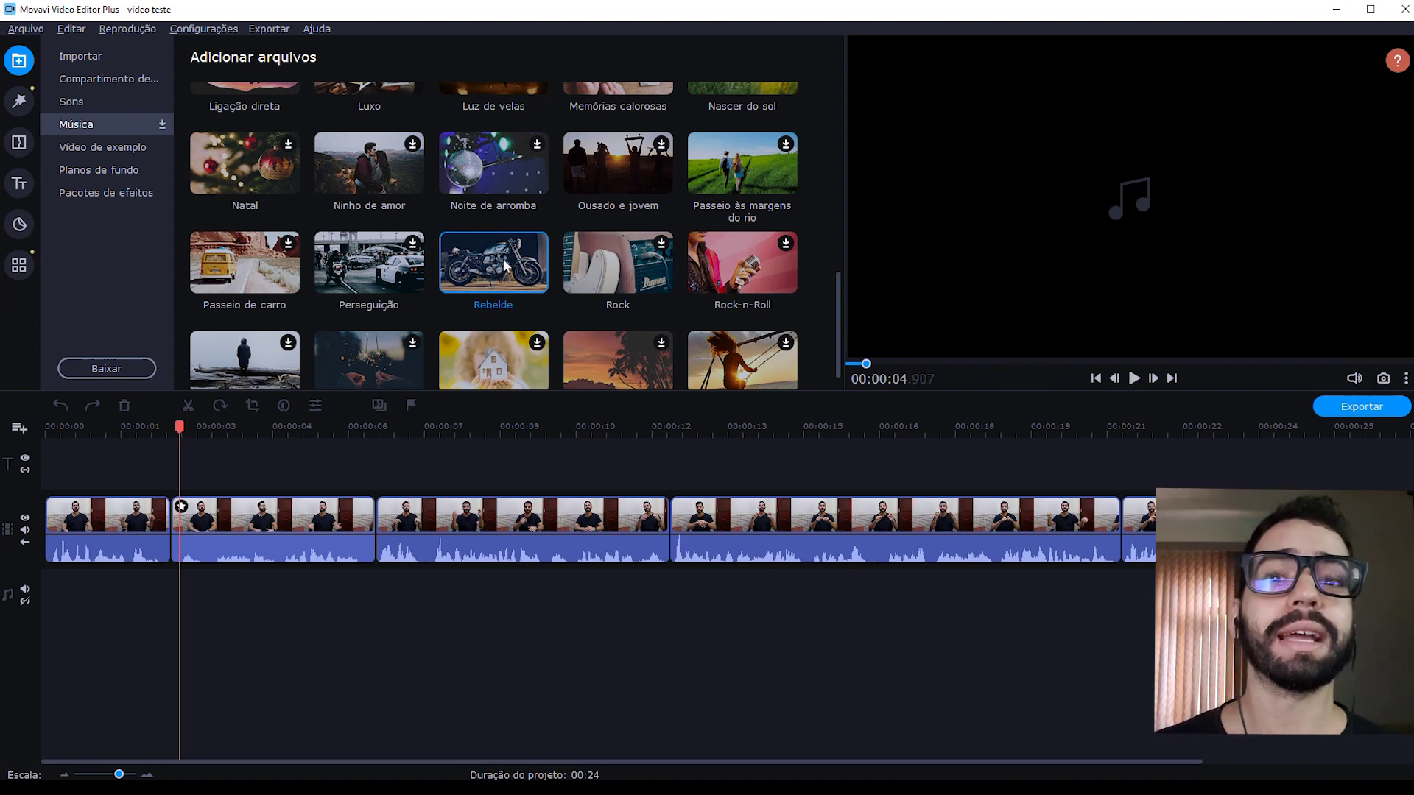
{"action": "left_click_drag", "start_coordinate": [504, 266], "coordinate": [350, 582]}
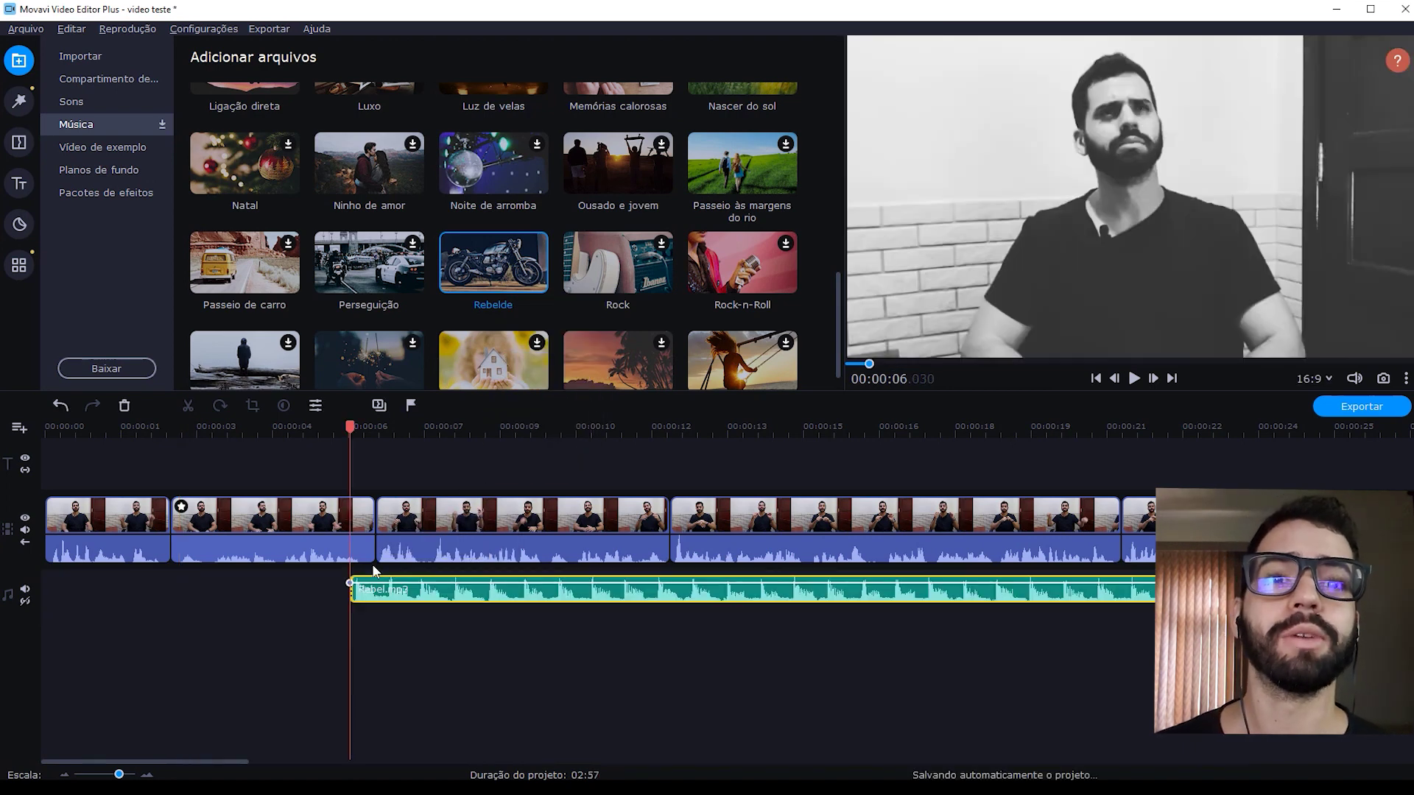
{"action": "left_click_drag", "start_coordinate": [529, 596], "coordinate": [233, 596]}
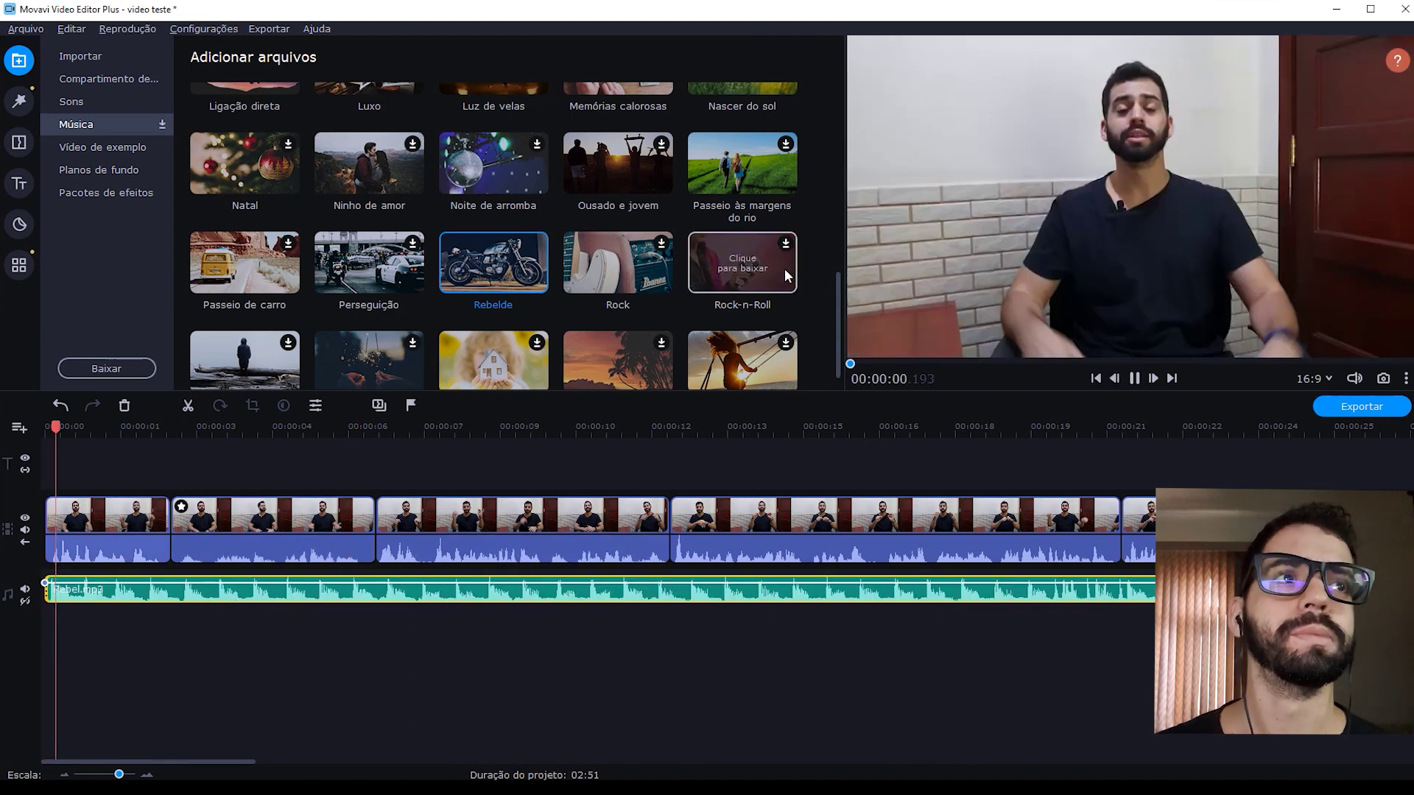
{"action": "key", "text": "space"}
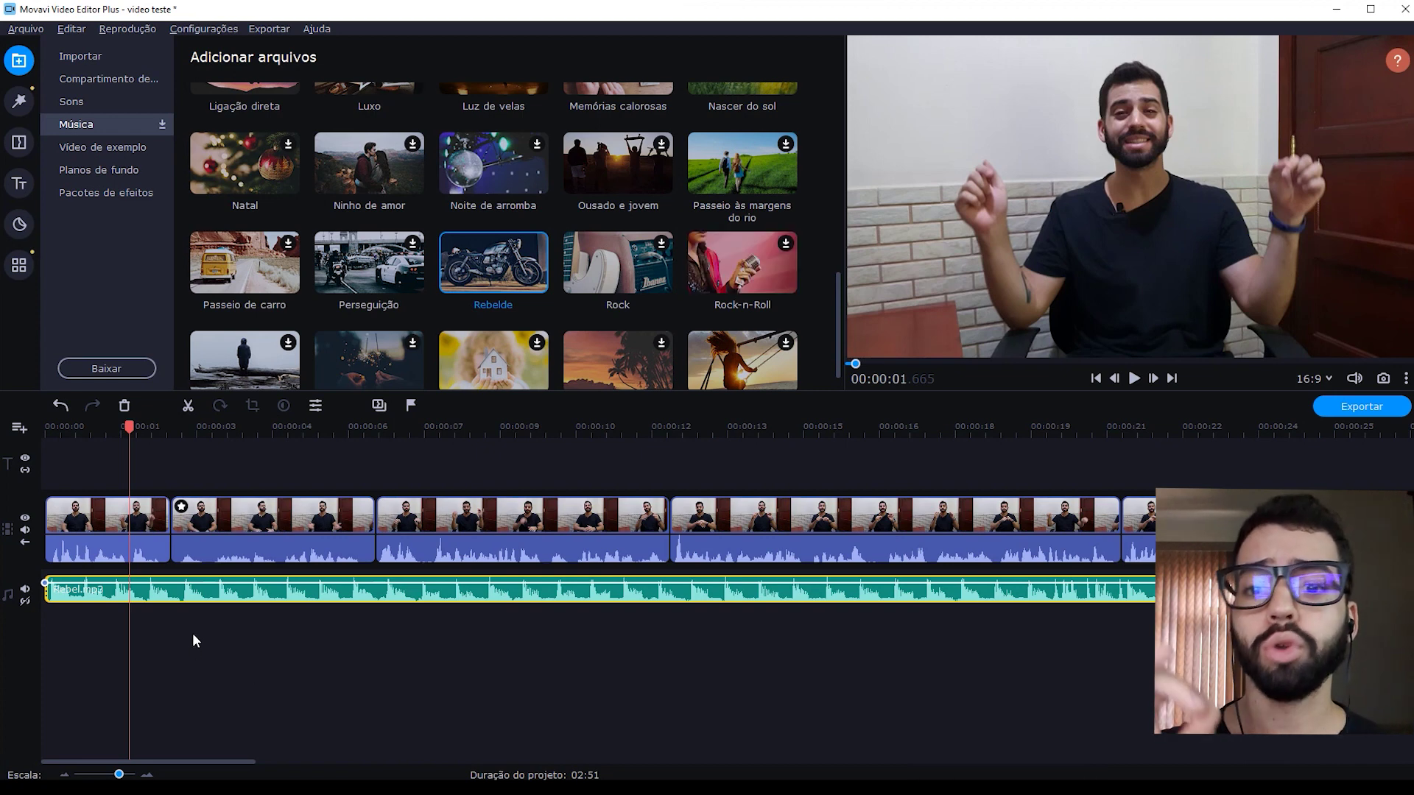
Examine the general and effects properties of the music clip
{"action": "double_click", "coordinate": [153, 595]}
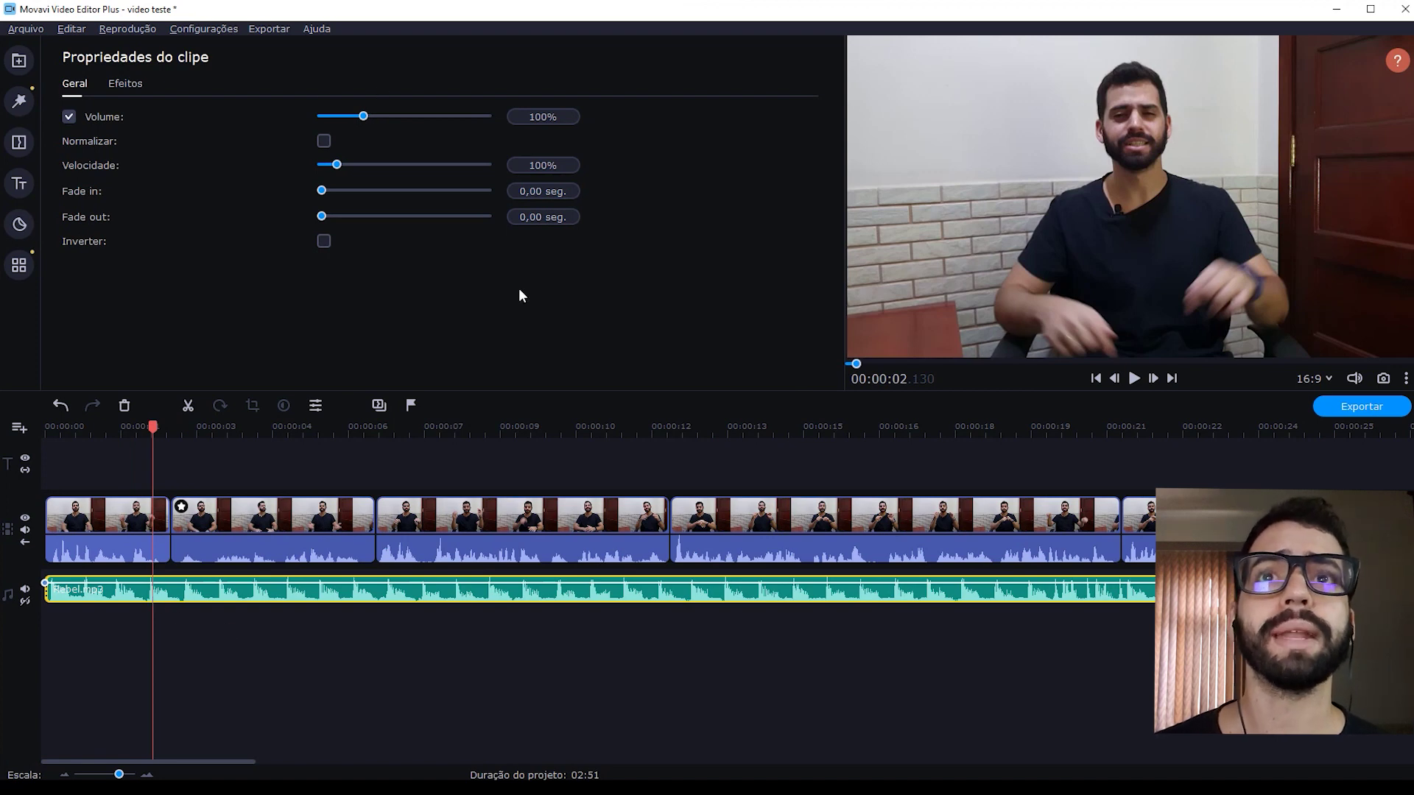
{"action": "left_click", "coordinate": [127, 84]}
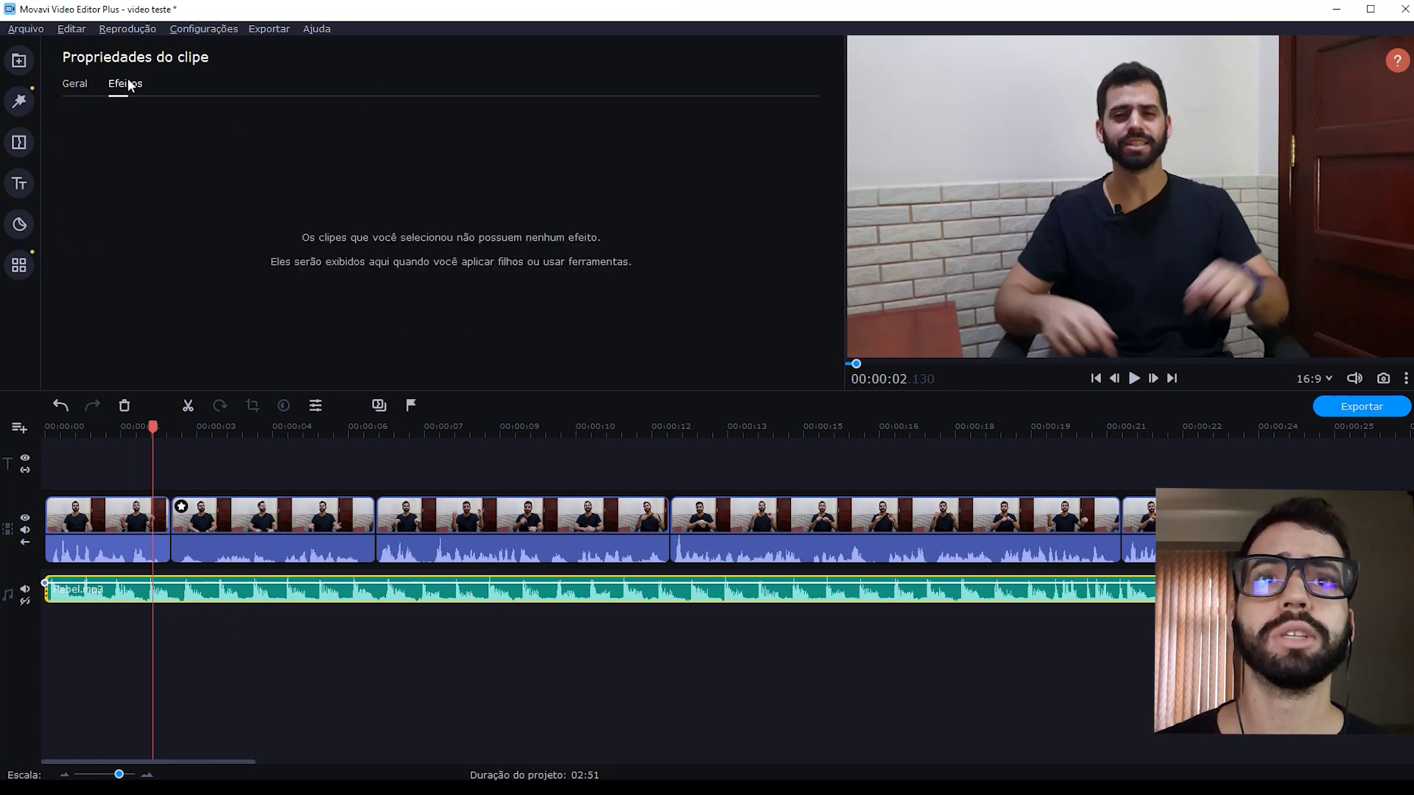
{"action": "left_click", "coordinate": [76, 84]}
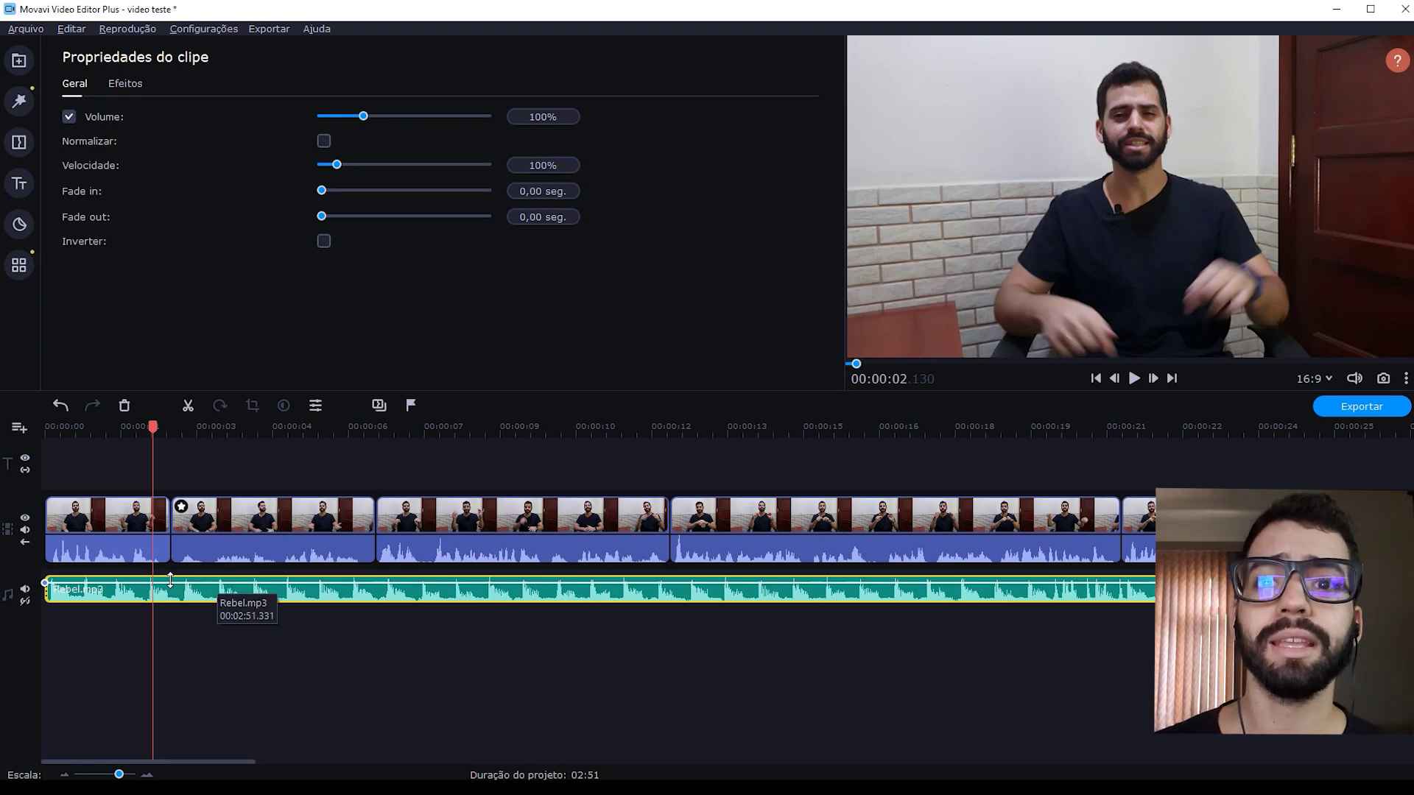
Lower the music clip's volume line close to its minimum and play the project from the start
{"action": "left_click_drag", "start_coordinate": [171, 581], "coordinate": [172, 592]}
{"action": "key", "text": "Home"}
{"action": "key", "text": "space"}
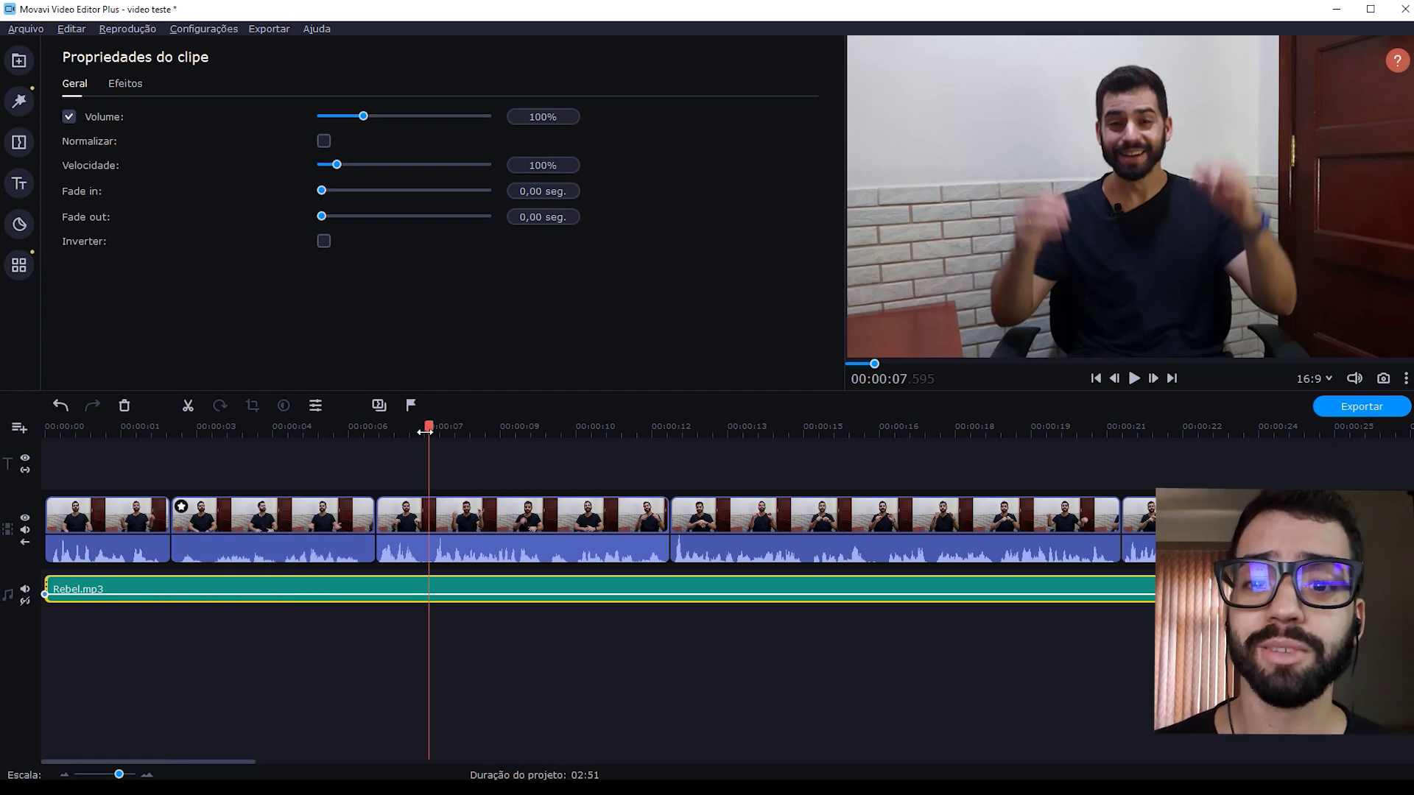
Place the playhead at 00:00:24.810, at the end of the last video segment
{"action": "left_click_drag", "start_coordinate": [425, 432], "coordinate": [1126, 536]}
{"action": "key", "text": "space"}
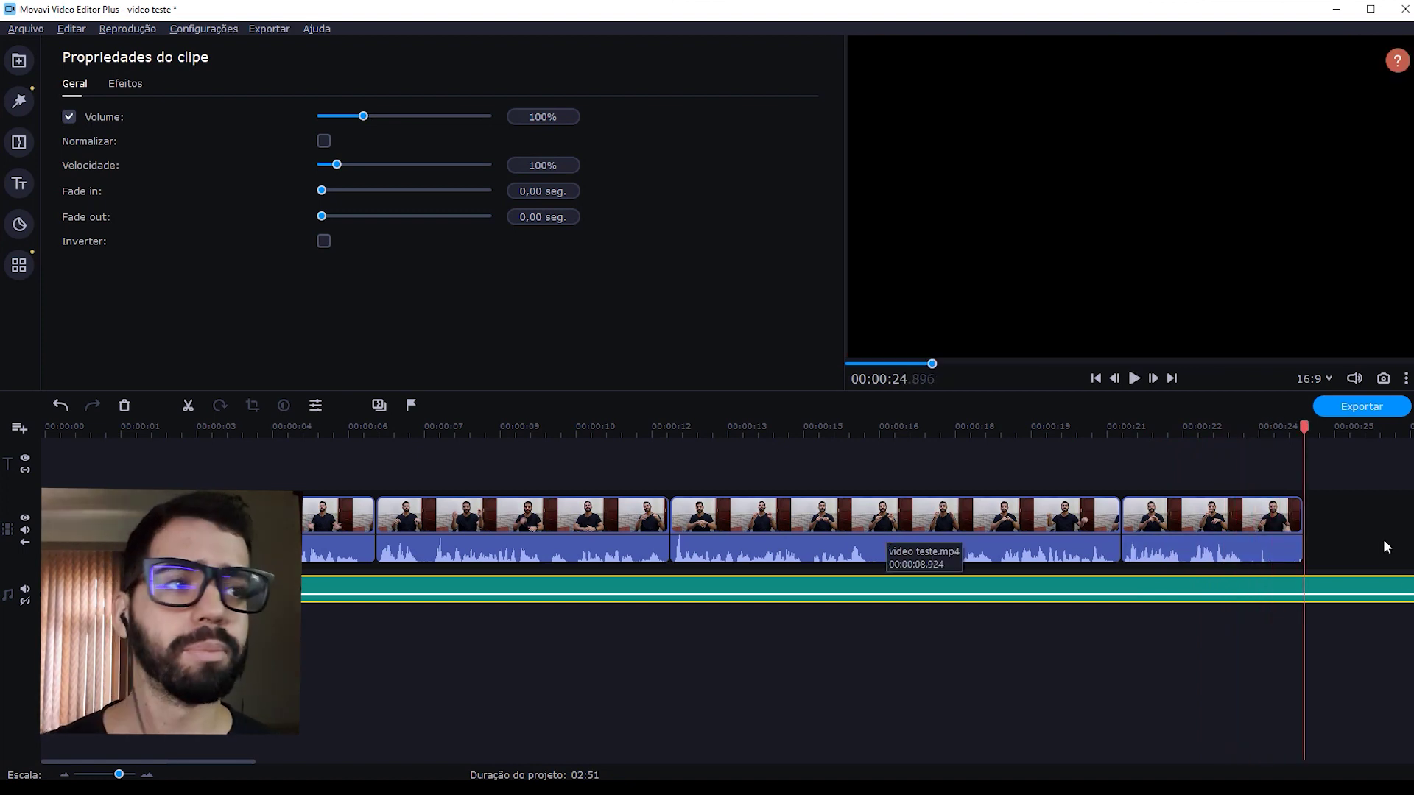
{"action": "left_click_drag", "start_coordinate": [120, 775], "coordinate": [115, 774]}
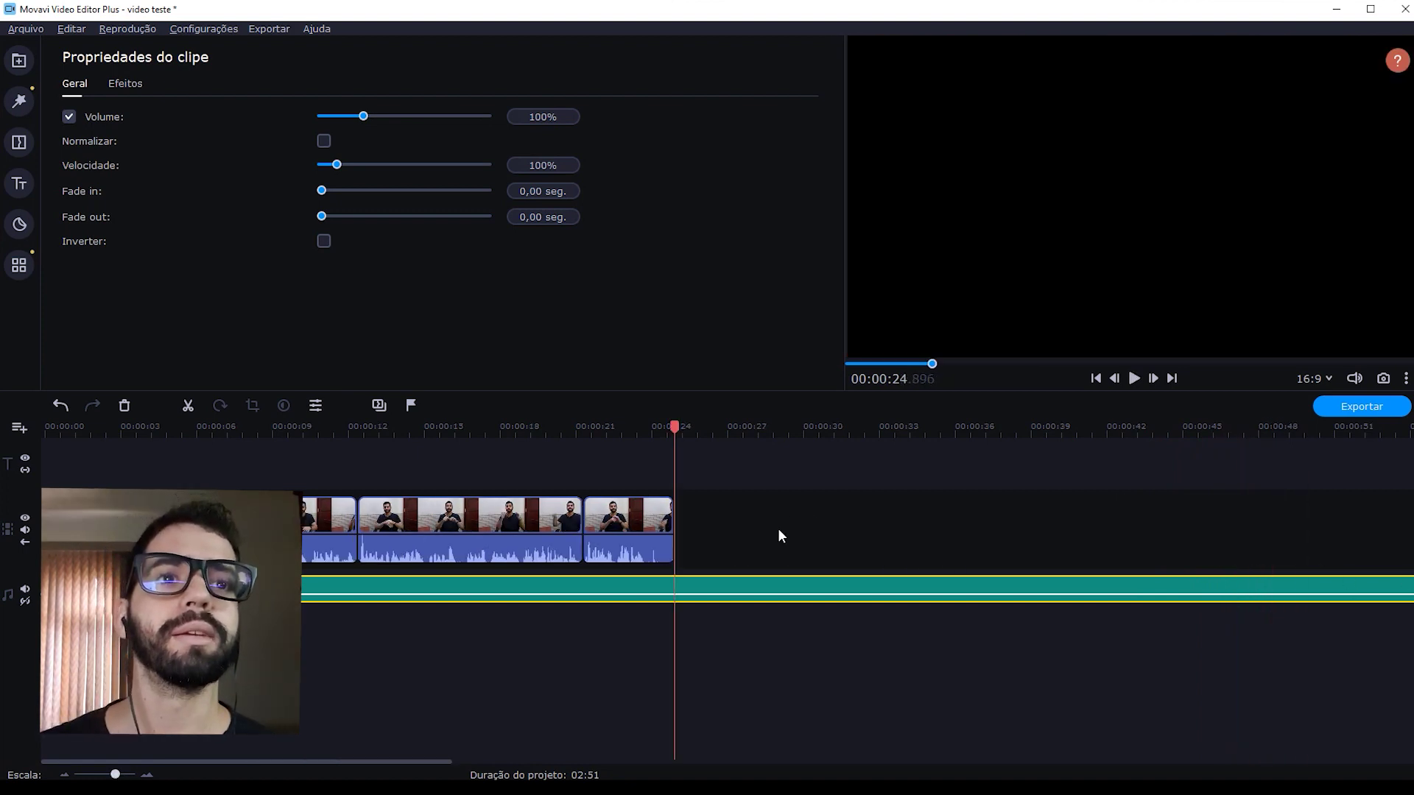
{"action": "left_click", "coordinate": [659, 430]}
{"action": "left_click_drag", "start_coordinate": [660, 430], "coordinate": [672, 432]}
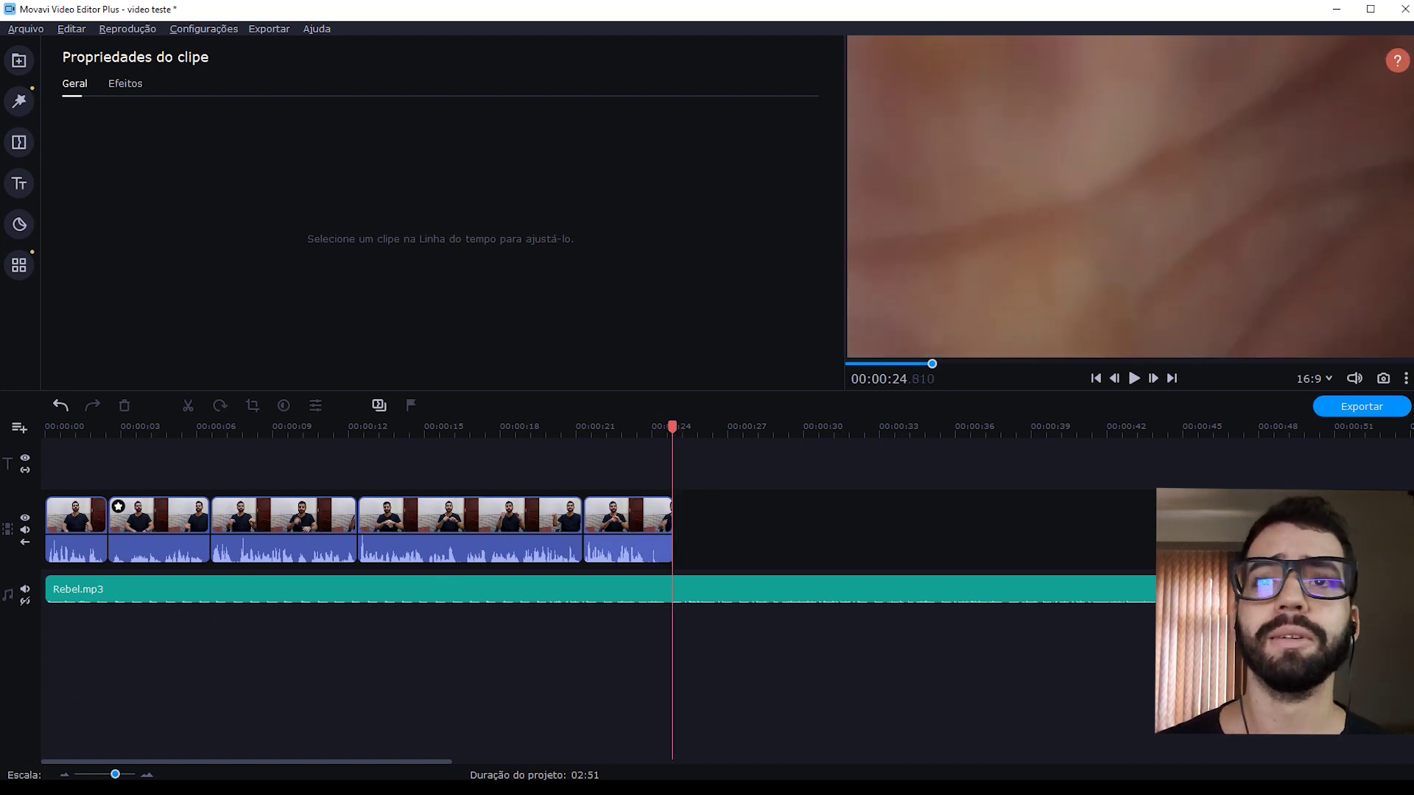
Preview the Diamante, Círculo moderno and Legendas com fundo titles among the featured titles
{"action": "left_click", "coordinate": [20, 184]}
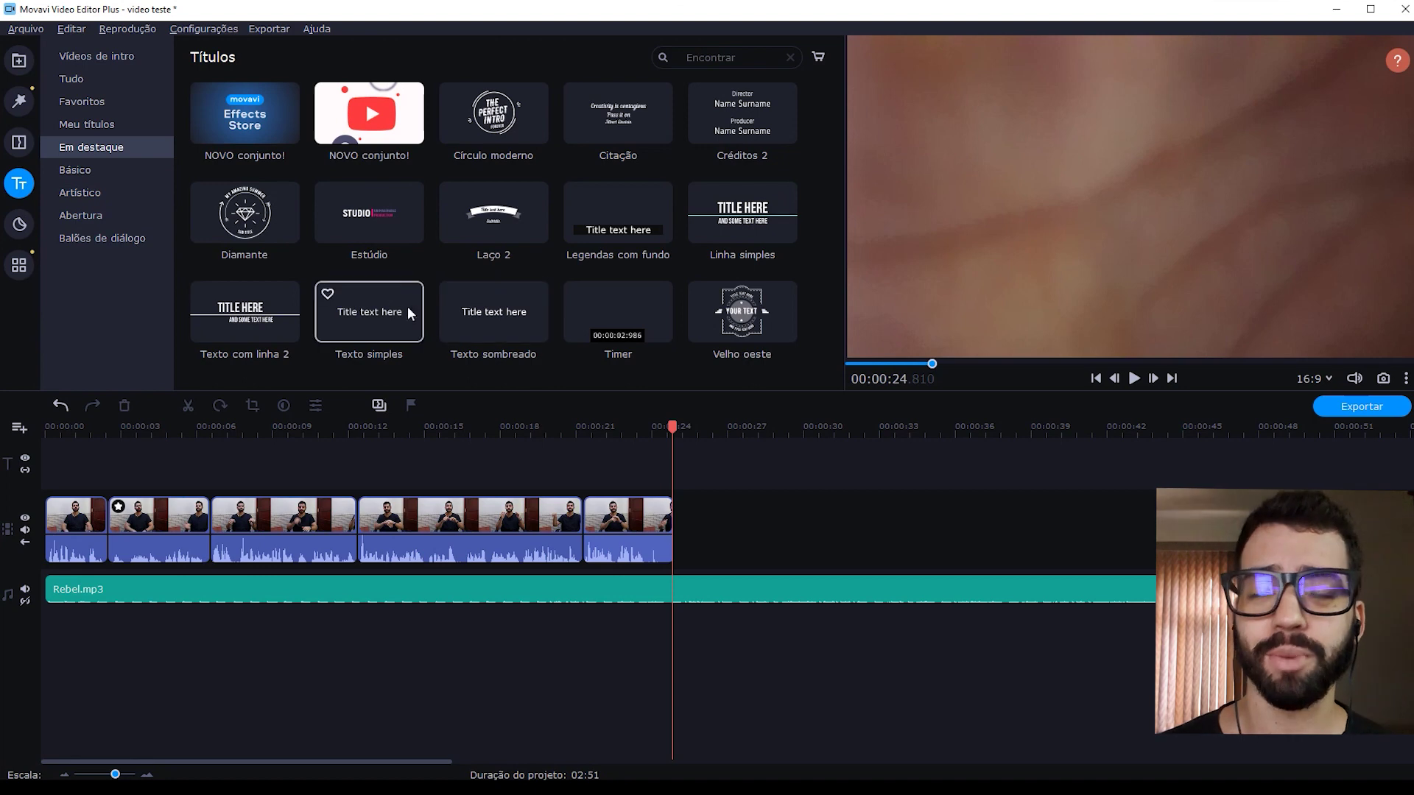
{"action": "left_click", "coordinate": [238, 212]}
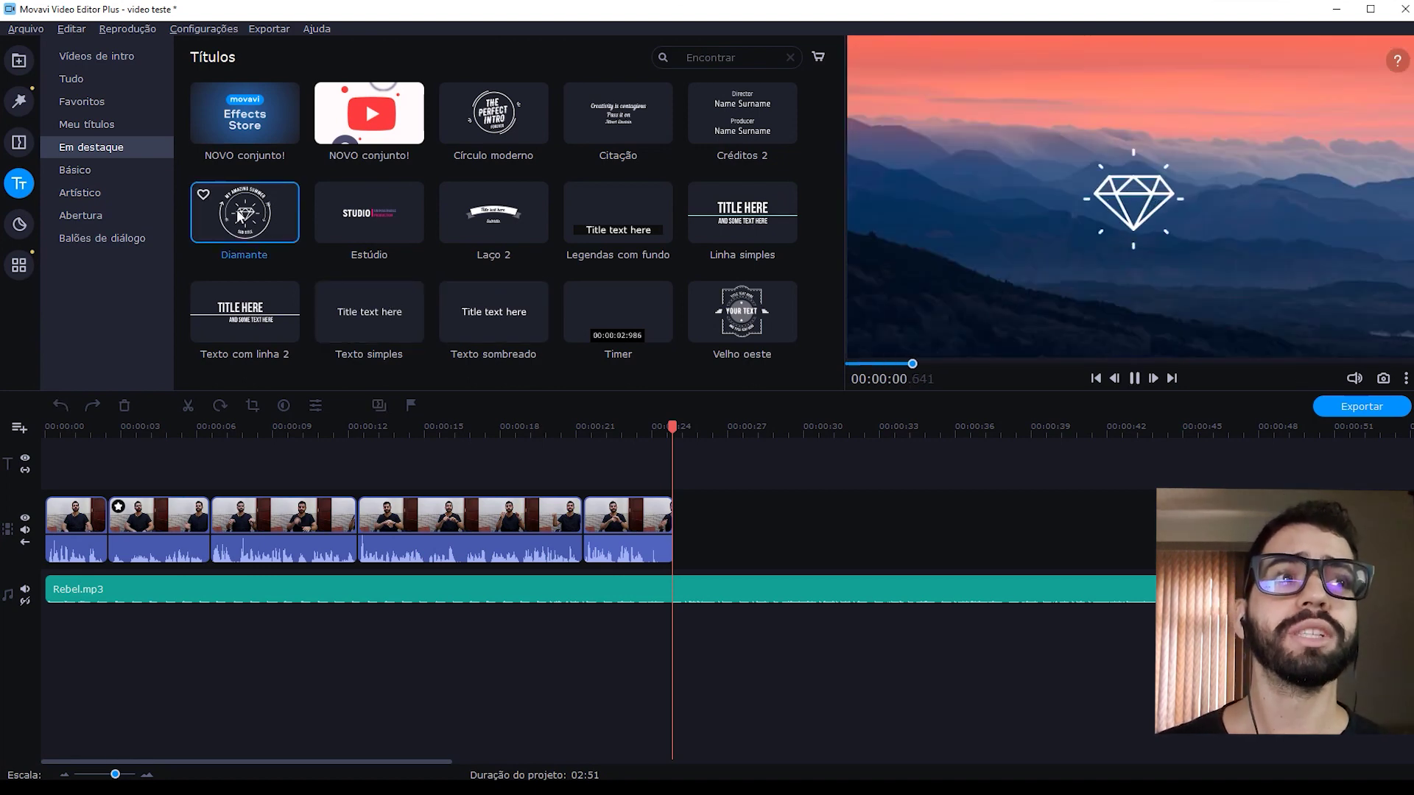
{"action": "left_click", "coordinate": [503, 125]}
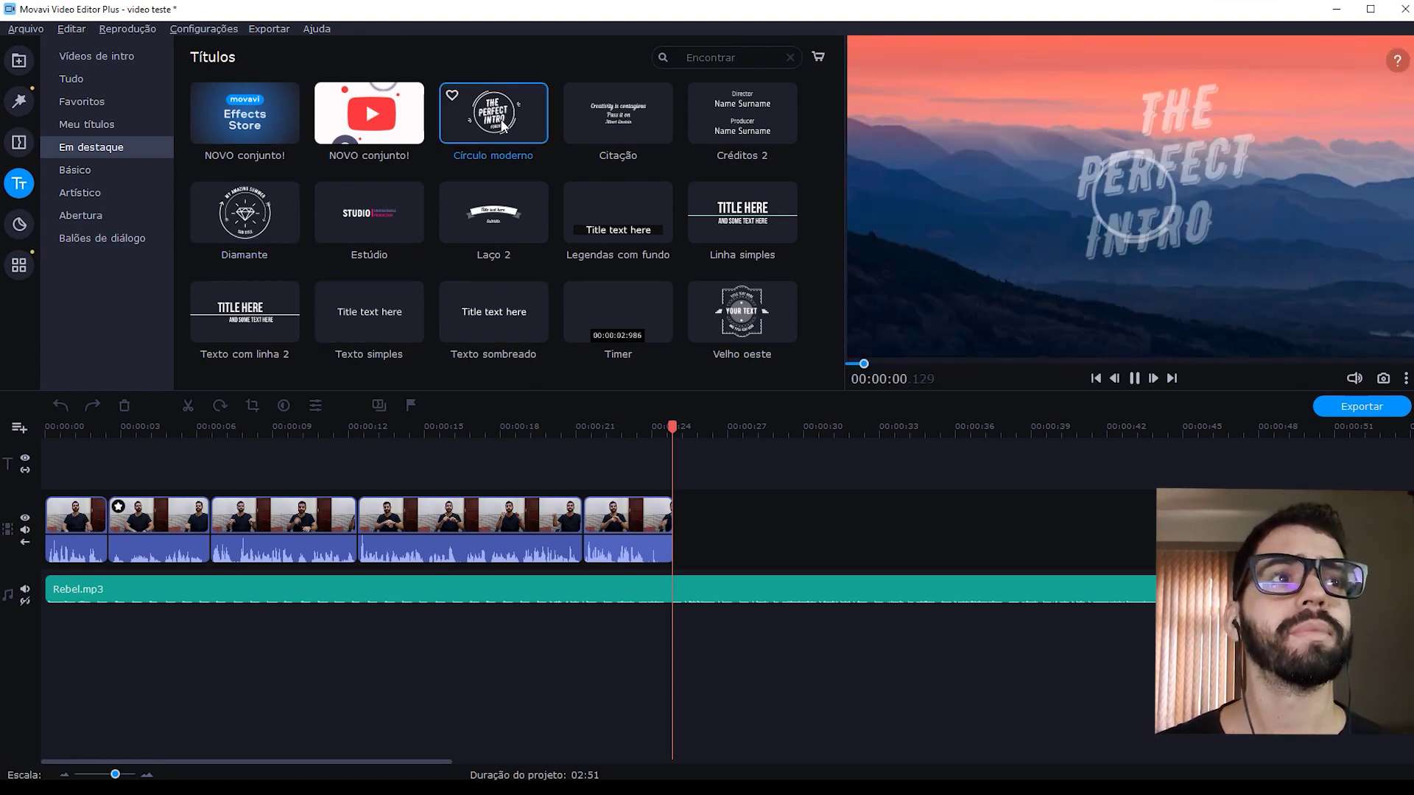
{"action": "left_click", "coordinate": [623, 218]}
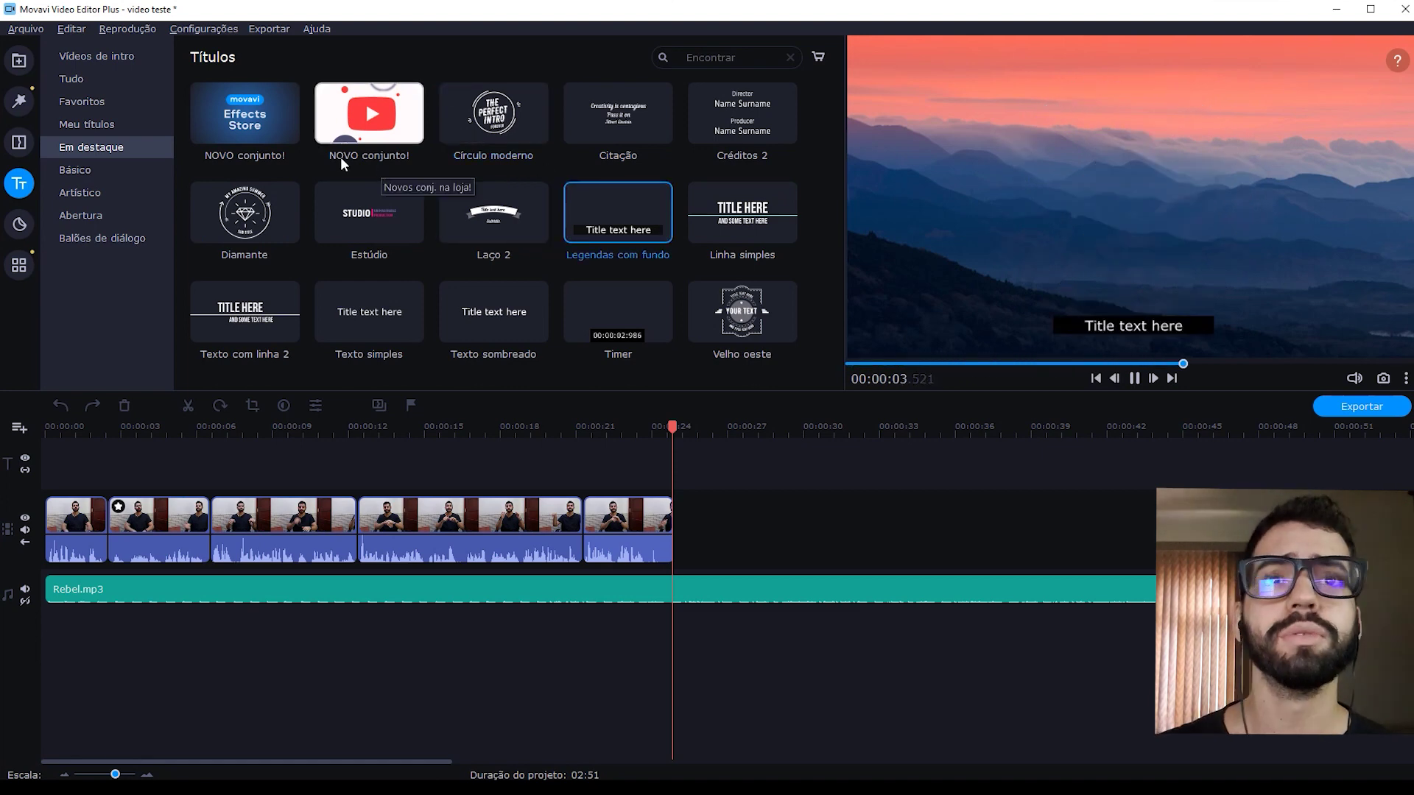
Add the Falha intro video after the last segment on the video track and play it back
{"action": "left_click", "coordinate": [100, 60]}
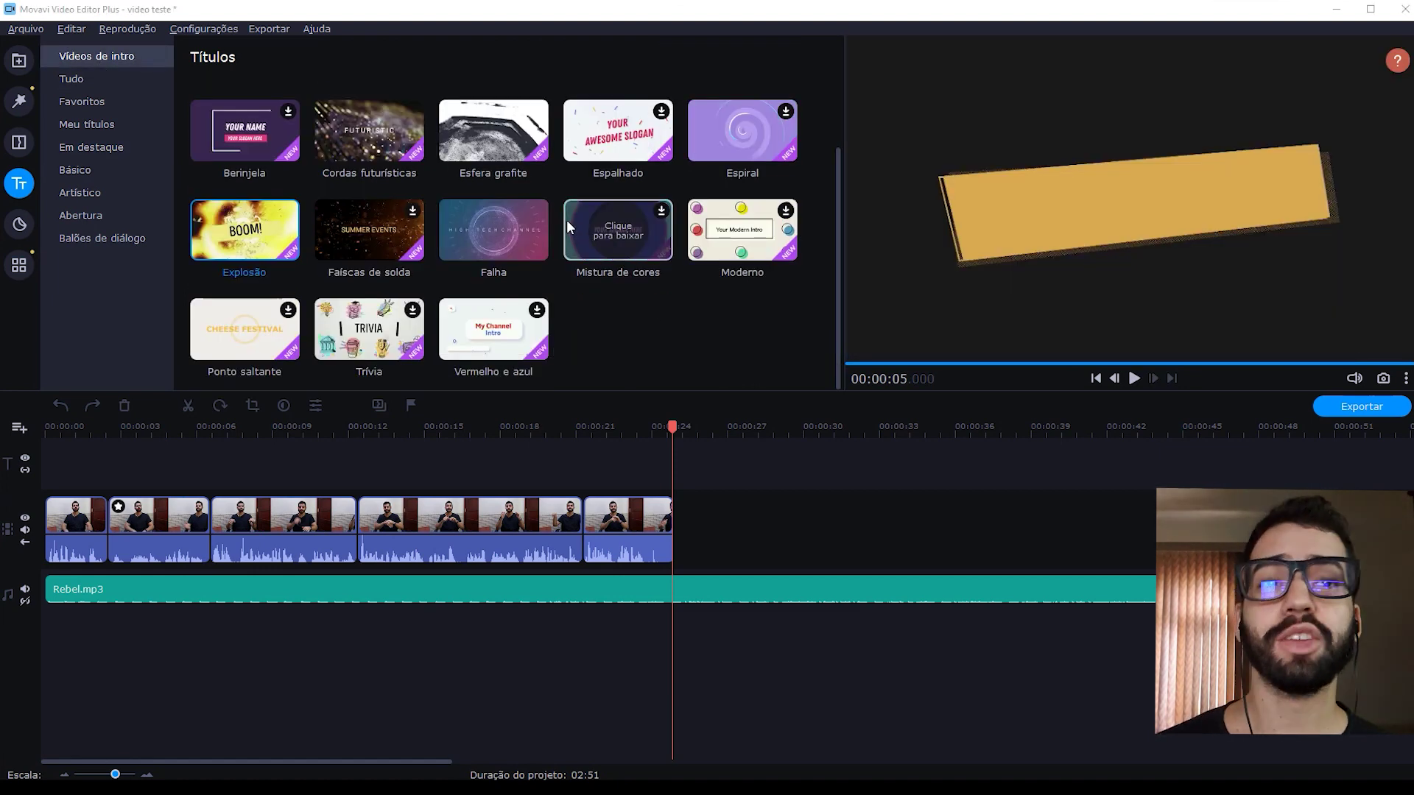
{"action": "left_click", "coordinate": [523, 243]}
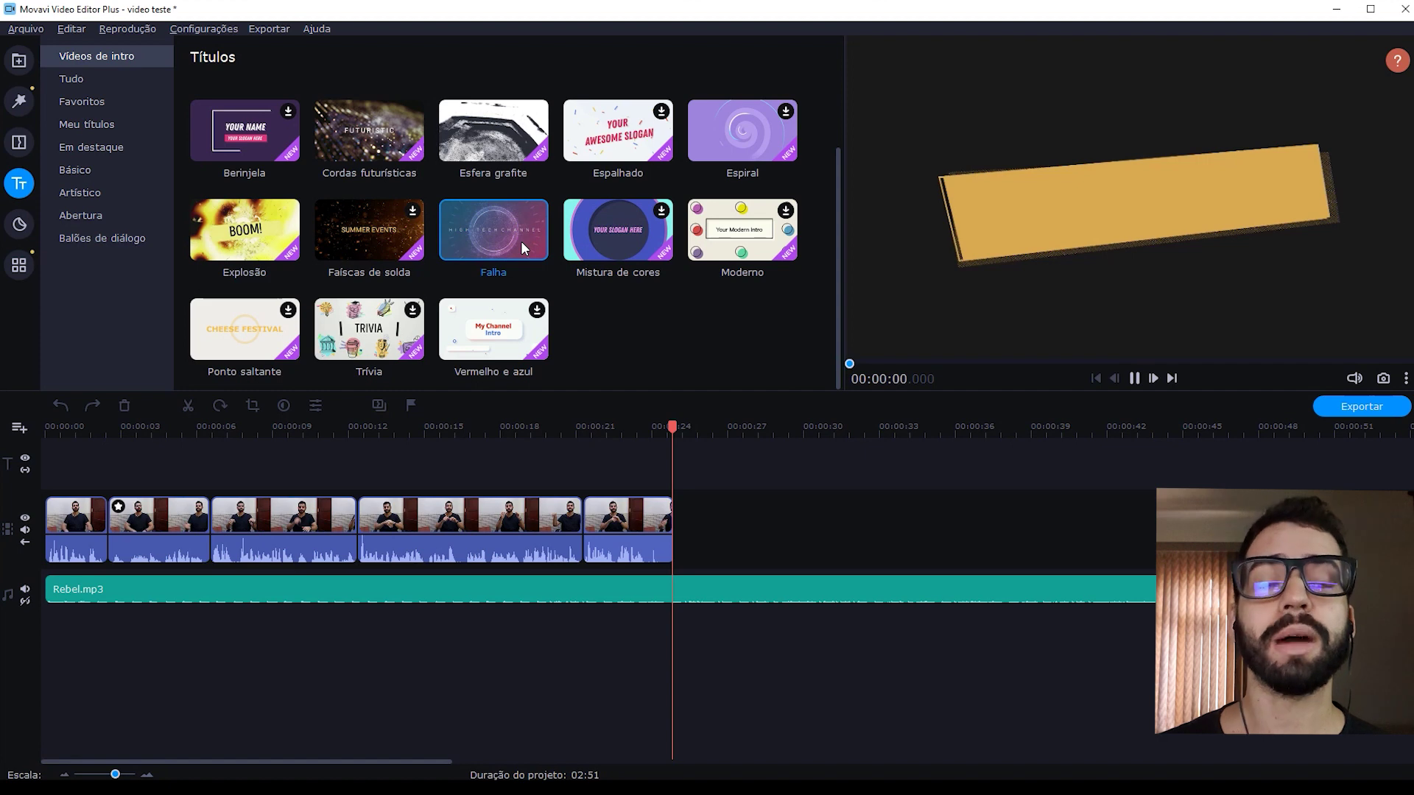
{"action": "left_click_drag", "start_coordinate": [482, 250], "coordinate": [685, 529]}
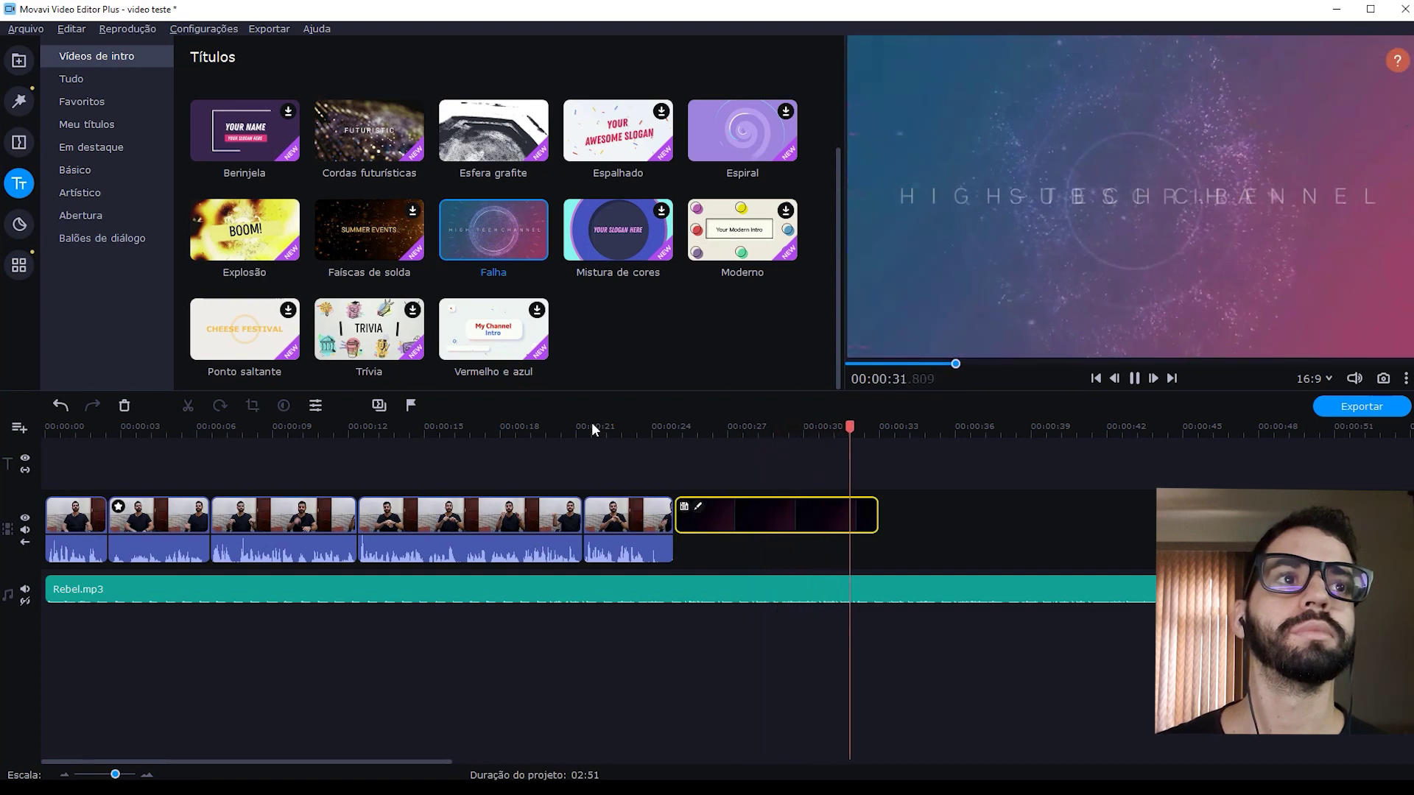
{"action": "key", "text": "space"}
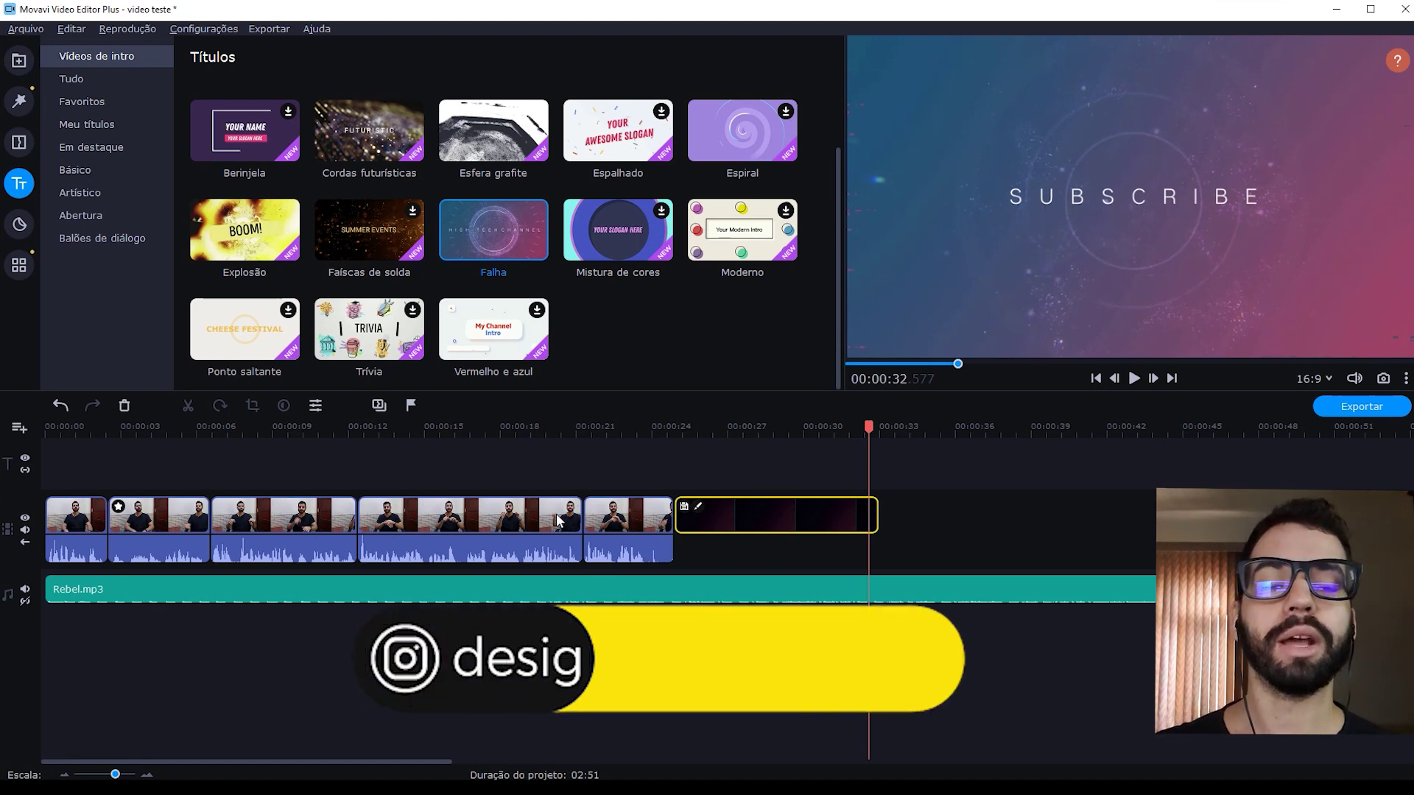
Open the Falha intro's contents for editing, with its HIGH-TECH CHANNEL title opened for changes
{"action": "left_click", "coordinate": [716, 515]}
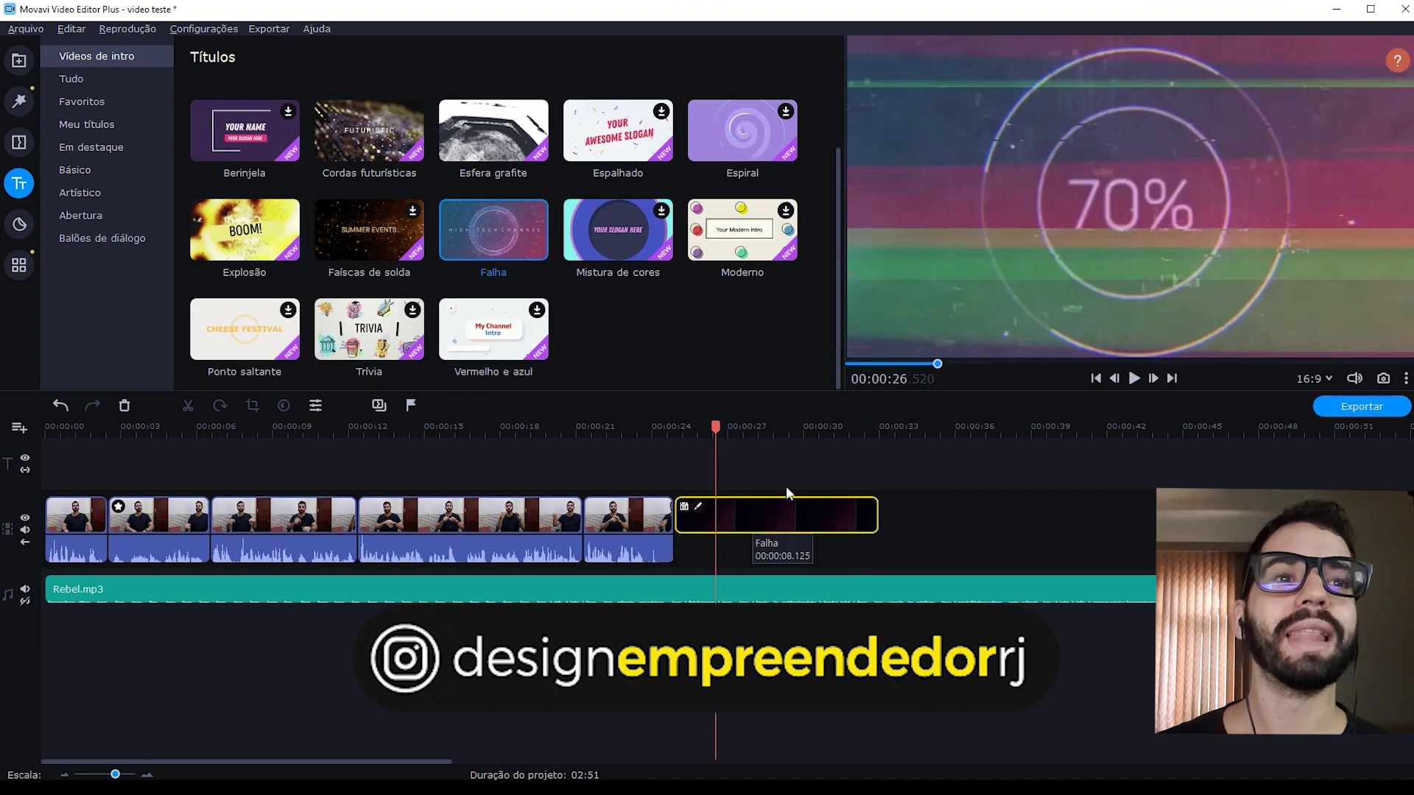
{"action": "left_click", "coordinate": [699, 505]}
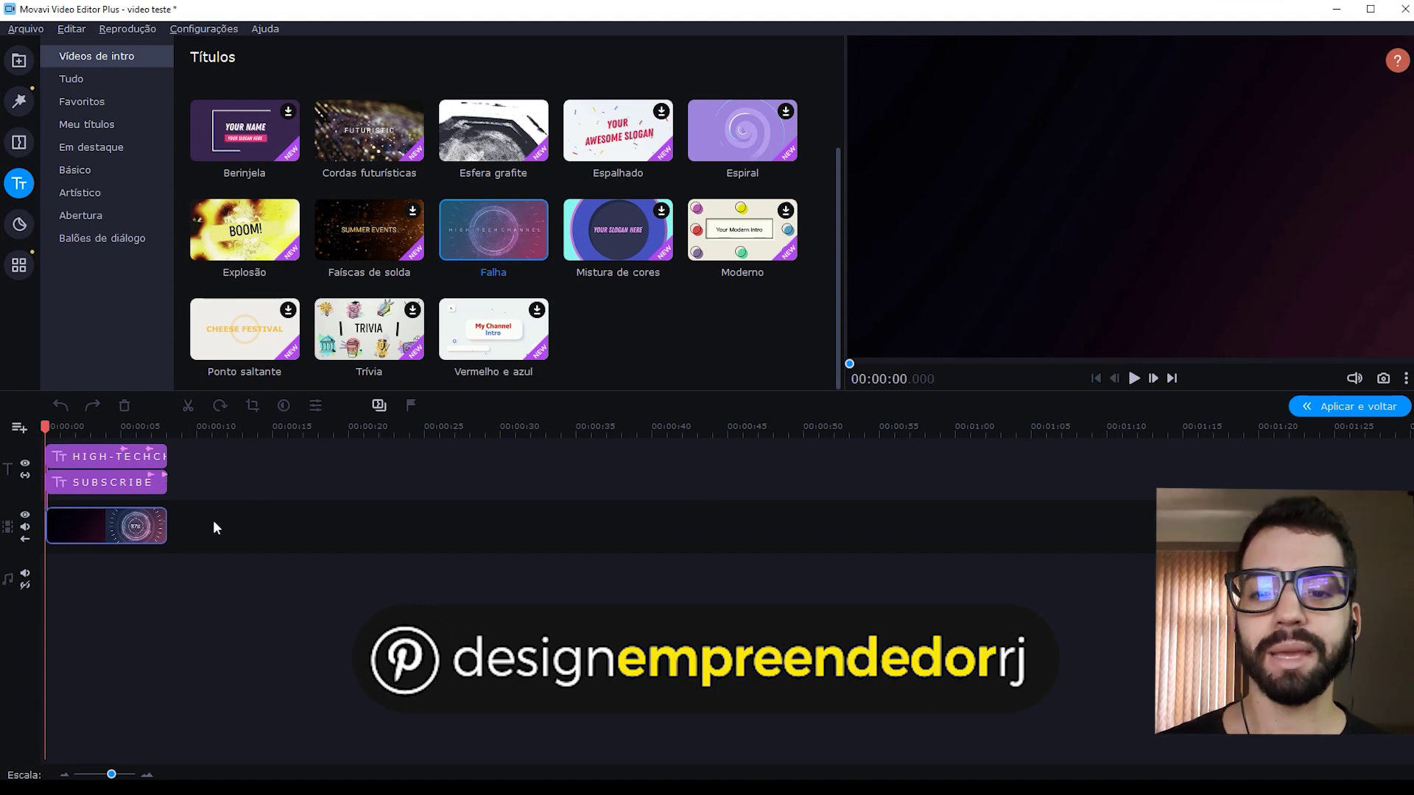
{"action": "left_click", "coordinate": [124, 456]}
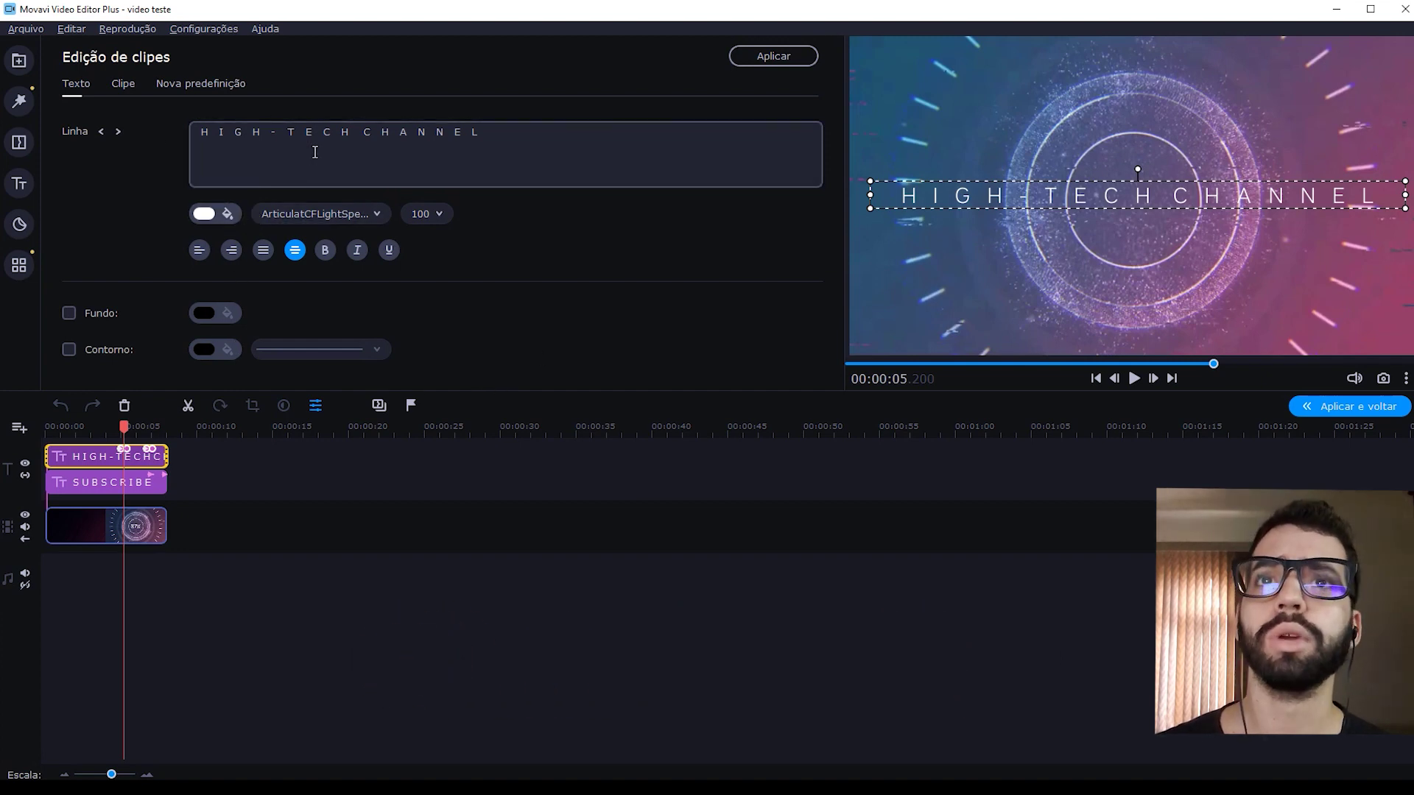
Examine the title's duration, animation speed and new preset settings
{"action": "left_click", "coordinate": [133, 83]}
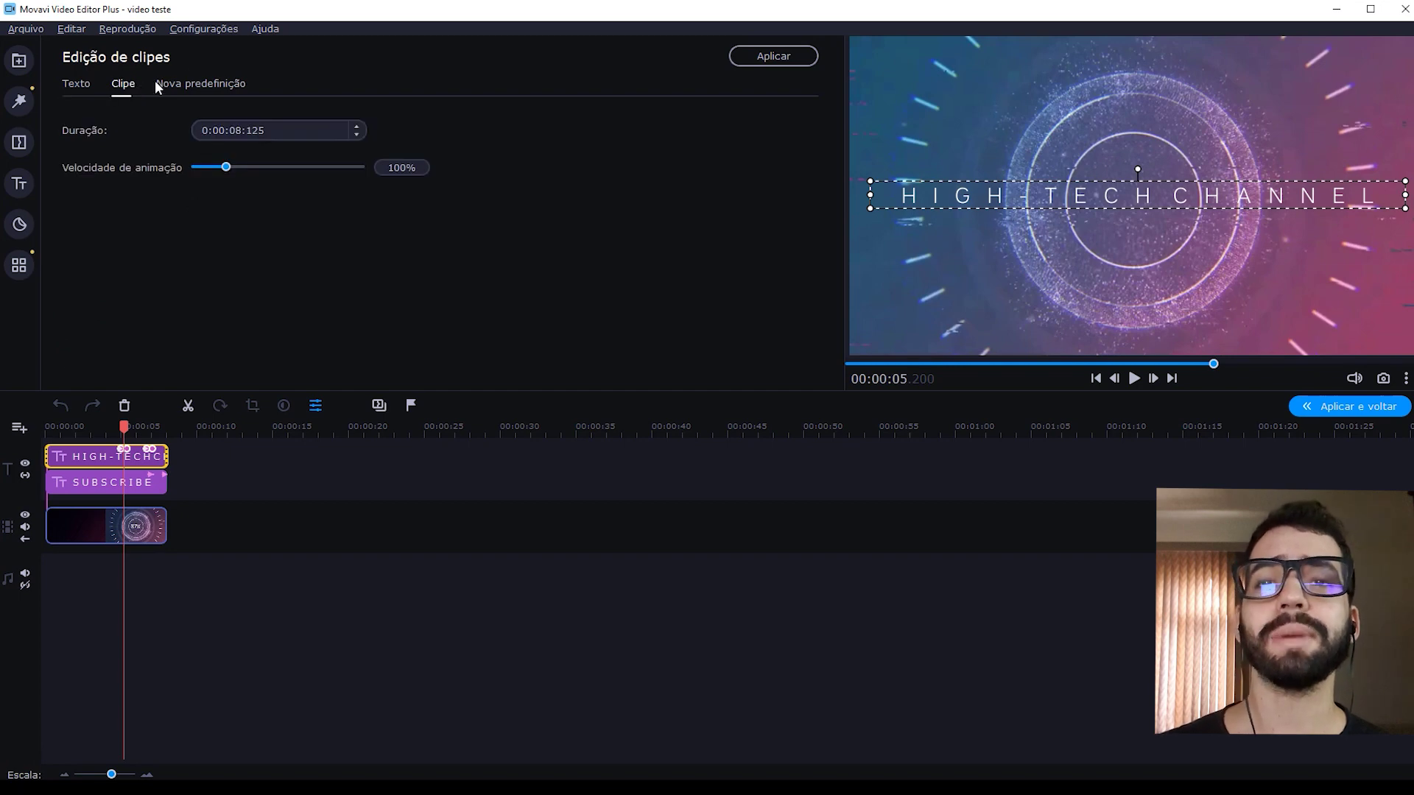
{"action": "left_click", "coordinate": [198, 83]}
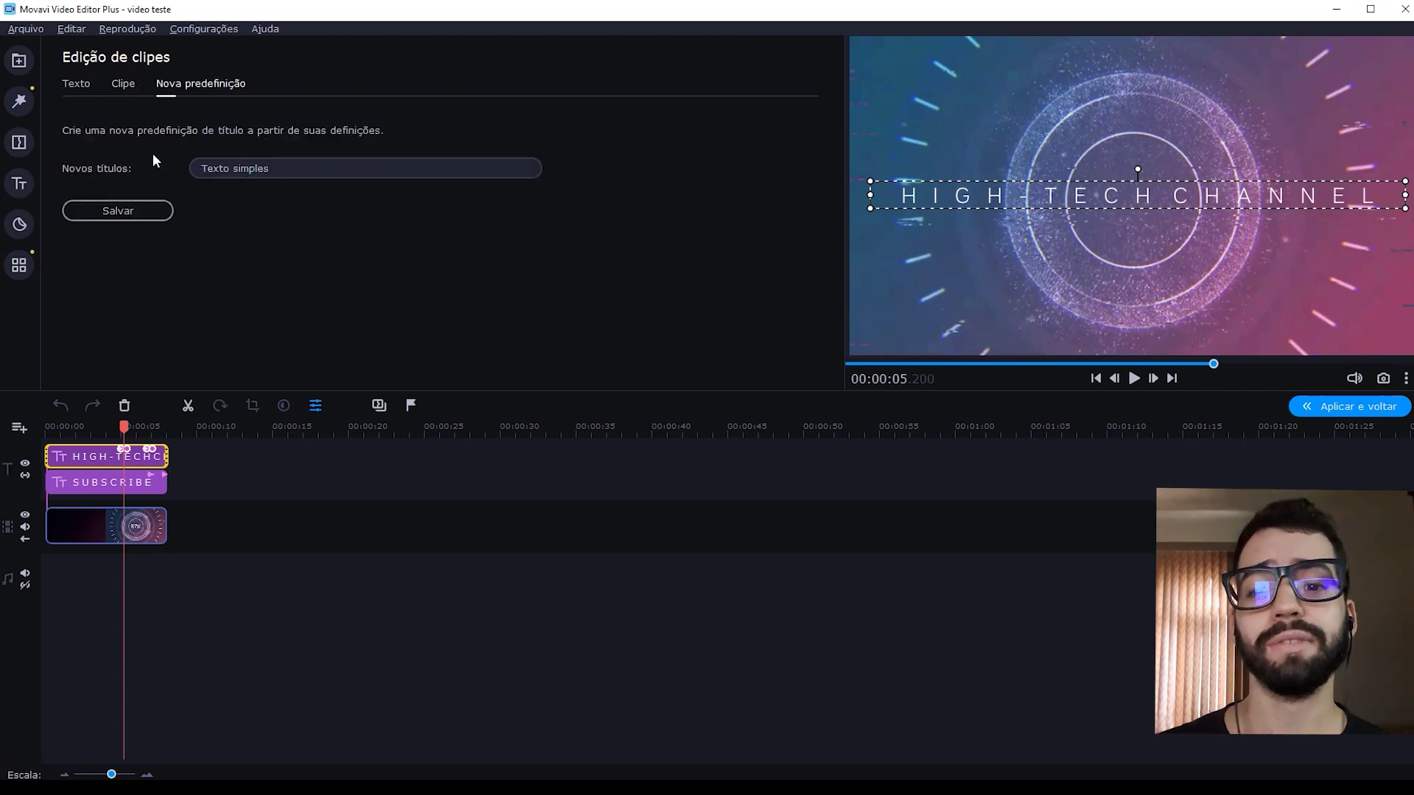
{"action": "left_click", "coordinate": [76, 83]}
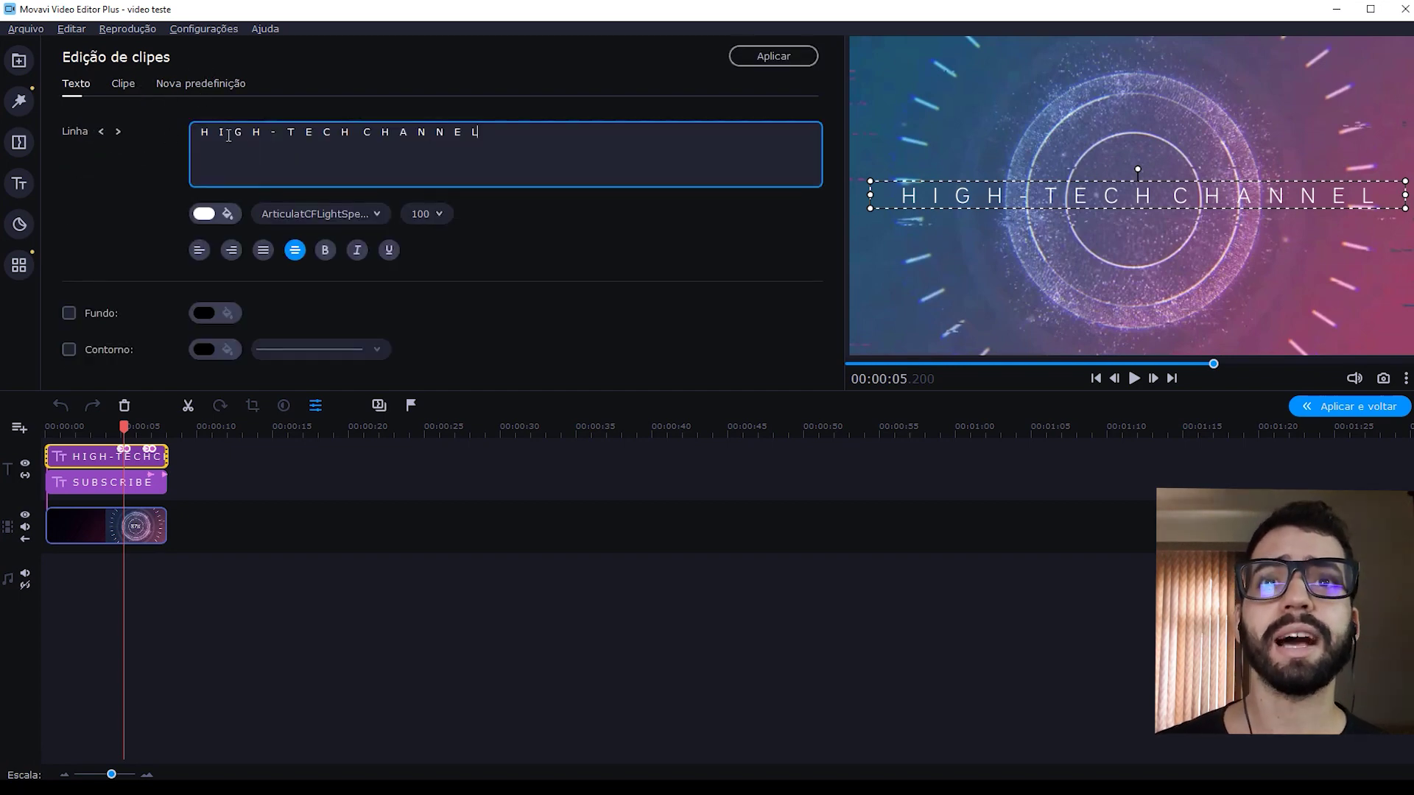
Replace the HIGH-TECH CHANNEL title text with DESIGN EMPREENDEDOR
{"action": "key", "text": "shift+Left"}
{"action": "key", "text": "shift+Left"}
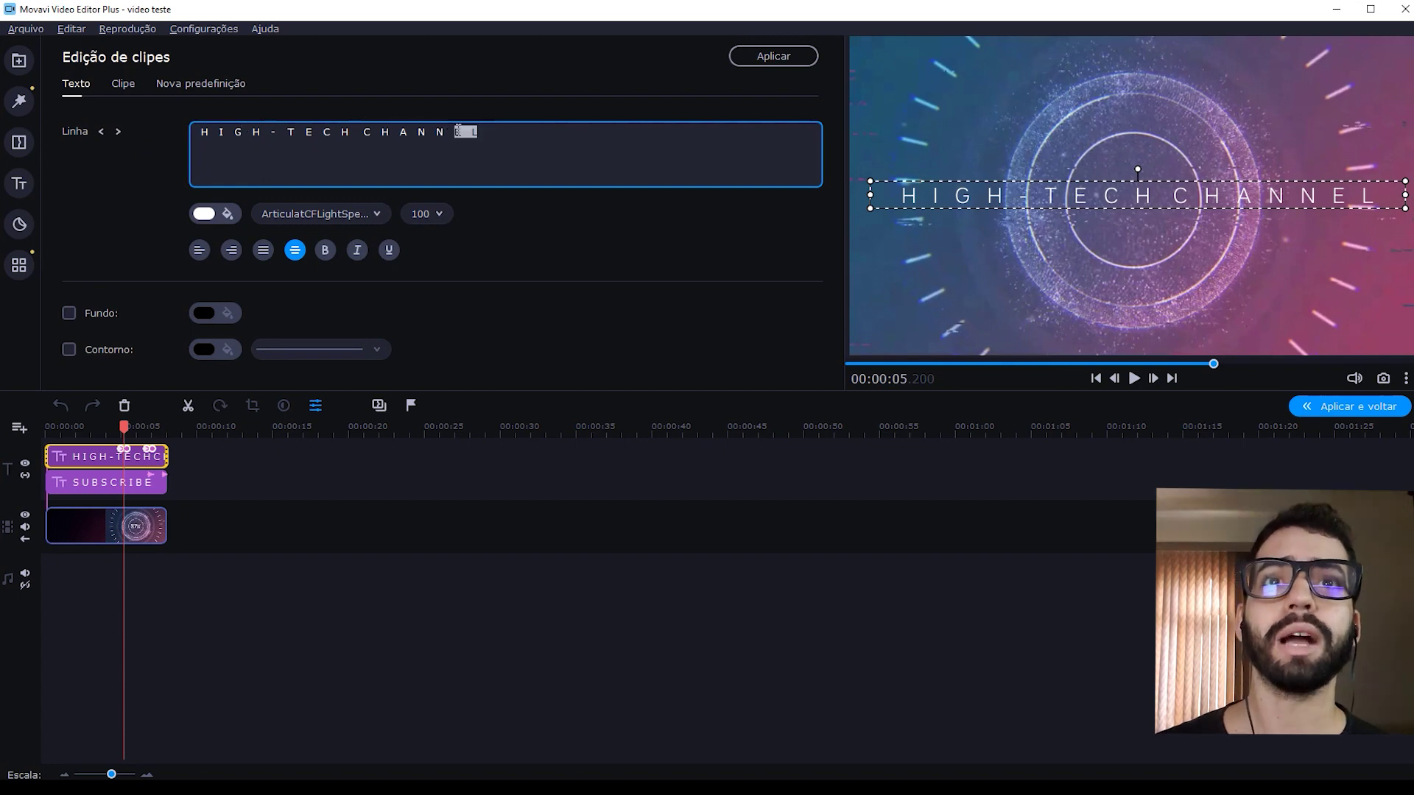
{"action": "key", "text": "shift+Left"}
{"action": "key", "text": "shift+Left"}
{"action": "key", "text": "shift+Left"}
{"action": "key", "text": "shift+Left"}
{"action": "key", "text": "shift+Left"}
{"action": "key", "text": "shift+Left"}
{"action": "key", "text": "shift+Left"}
{"action": "key", "text": "shift+Left"}
{"action": "key", "text": "shift+Left"}
{"action": "key", "text": "shift+Left"}
{"action": "key", "text": "shift+Left"}
{"action": "key", "text": "shift+Left"}
{"action": "key", "text": "shift+Left"}
{"action": "key", "text": "shift+Left"}
{"action": "key", "text": "shift+Left"}
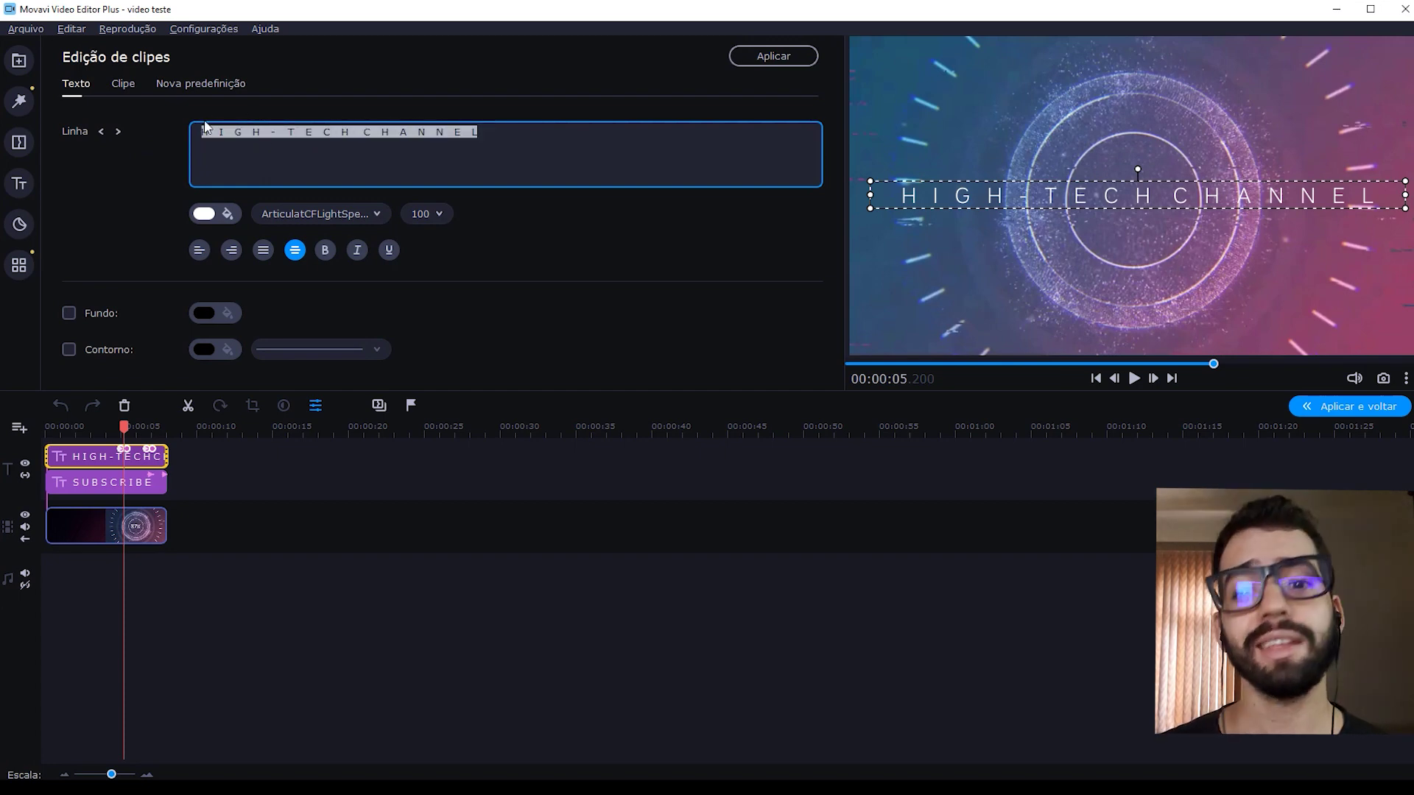
{"action": "key", "text": "BackSpace"}
{"action": "type", "text": "DESIGN EM"}
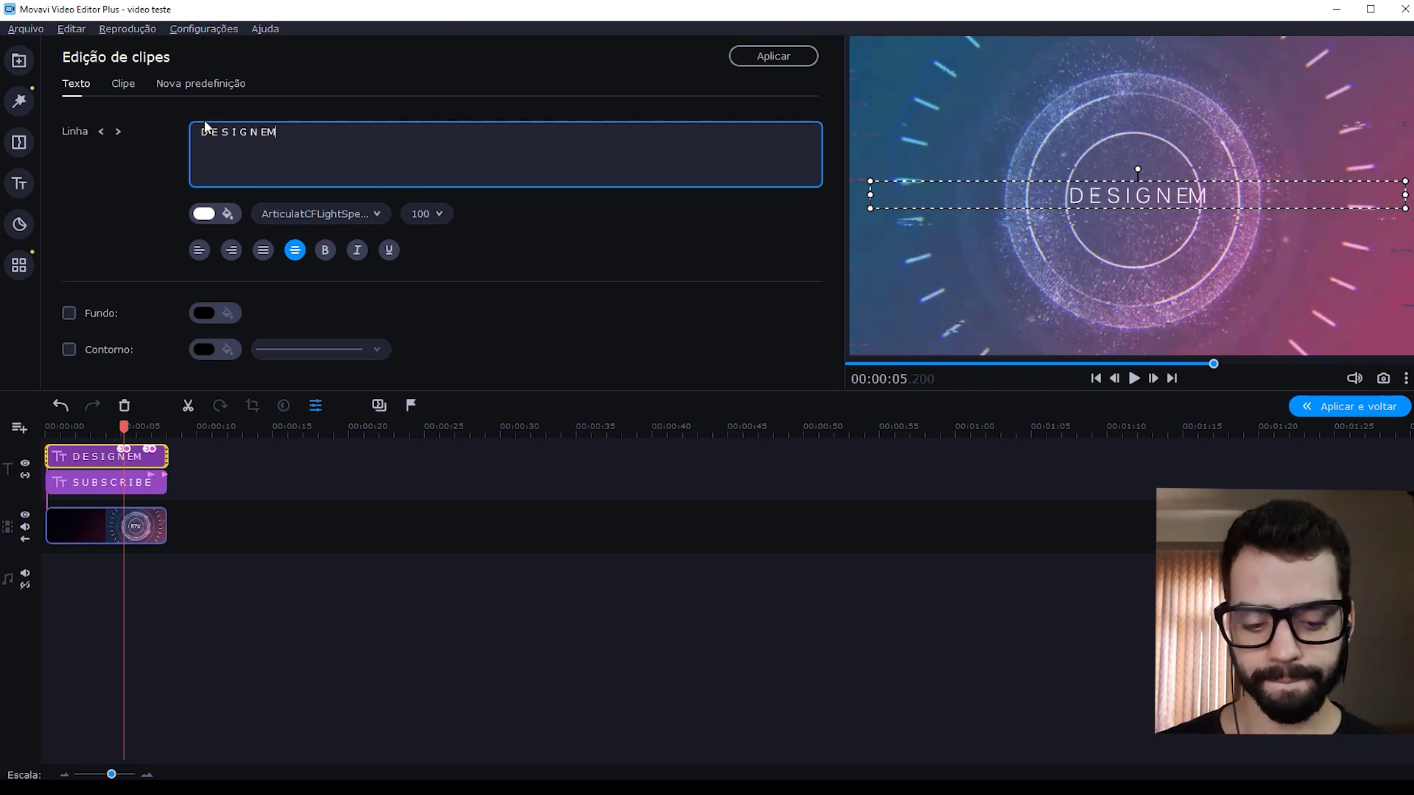
{"action": "type", "text": "PREEN"}
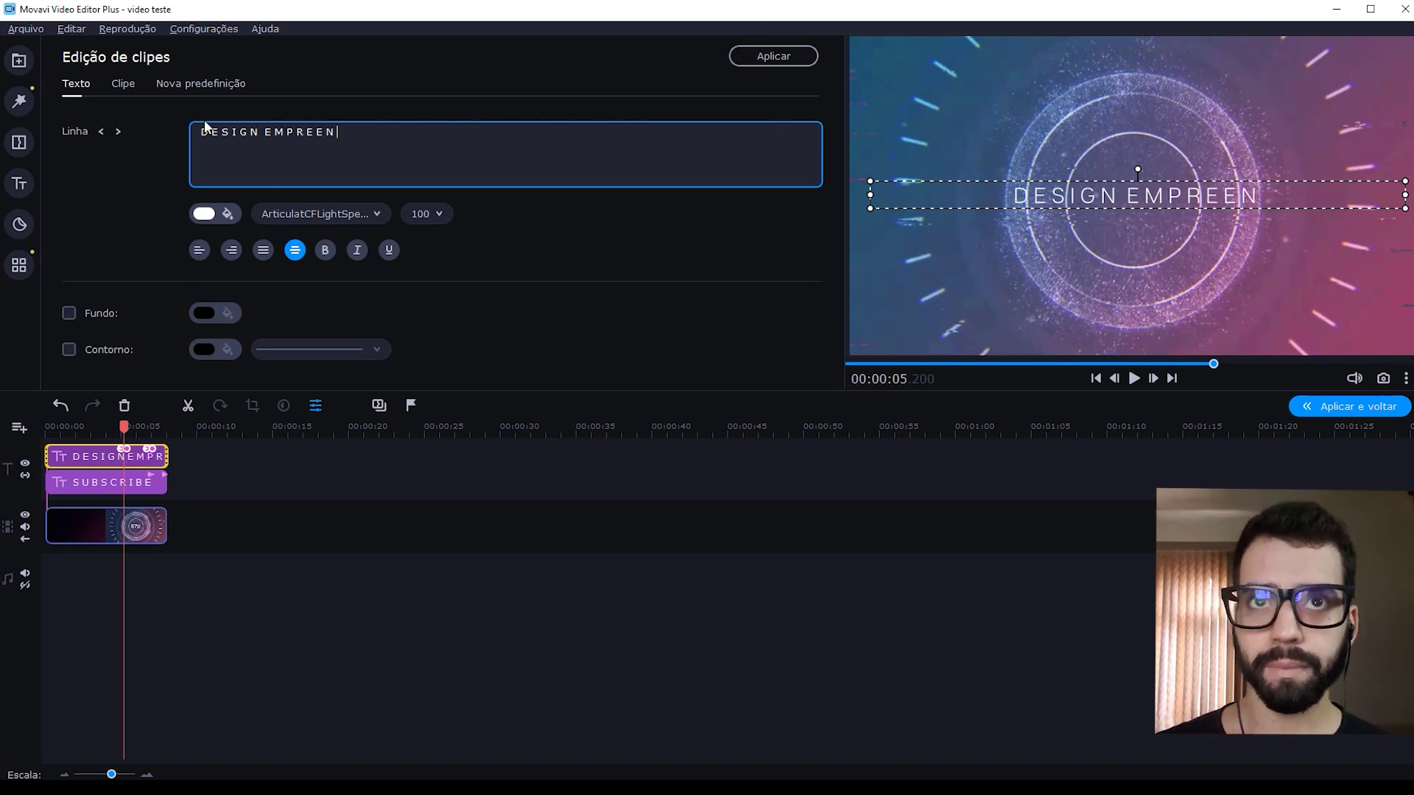
{"action": "type", "text": "DEDOR"}
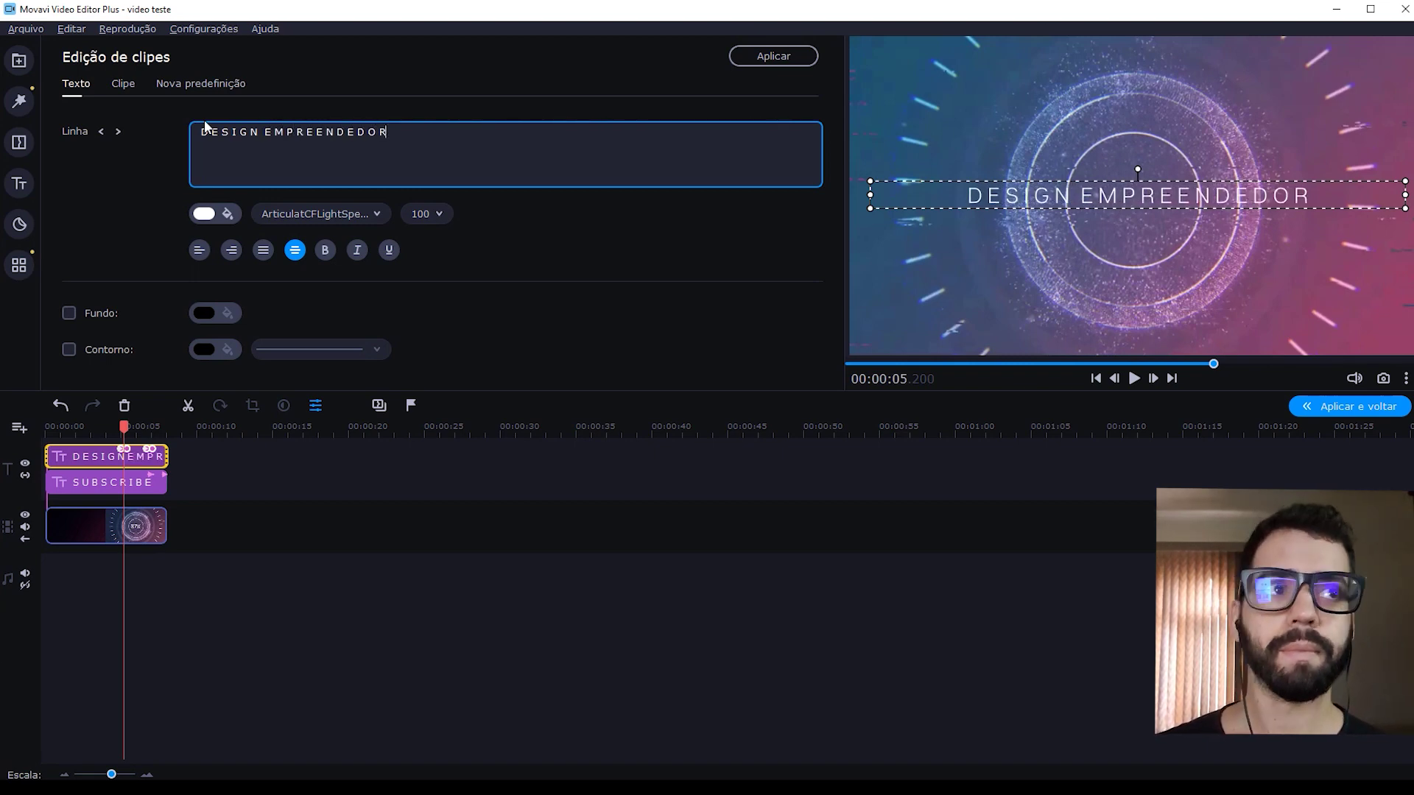
Replace the SUBSCRIBE title text with INSCREVA-SE and play the edited intro
{"action": "left_click", "coordinate": [139, 482]}
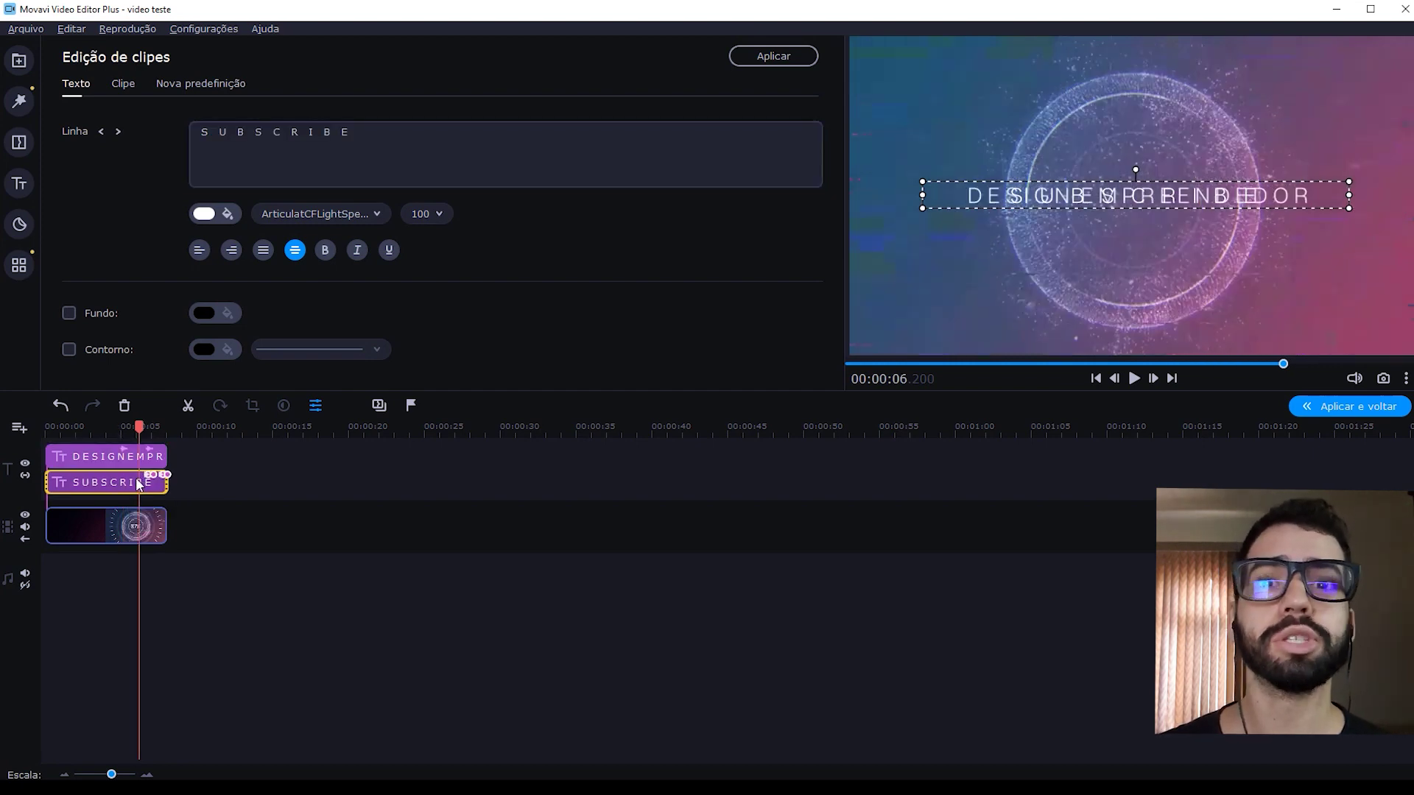
{"action": "left_click", "coordinate": [134, 485]}
{"action": "left_click", "coordinate": [281, 152]}
{"action": "double_click", "coordinate": [281, 152]}
{"action": "type", "text": "IN"}
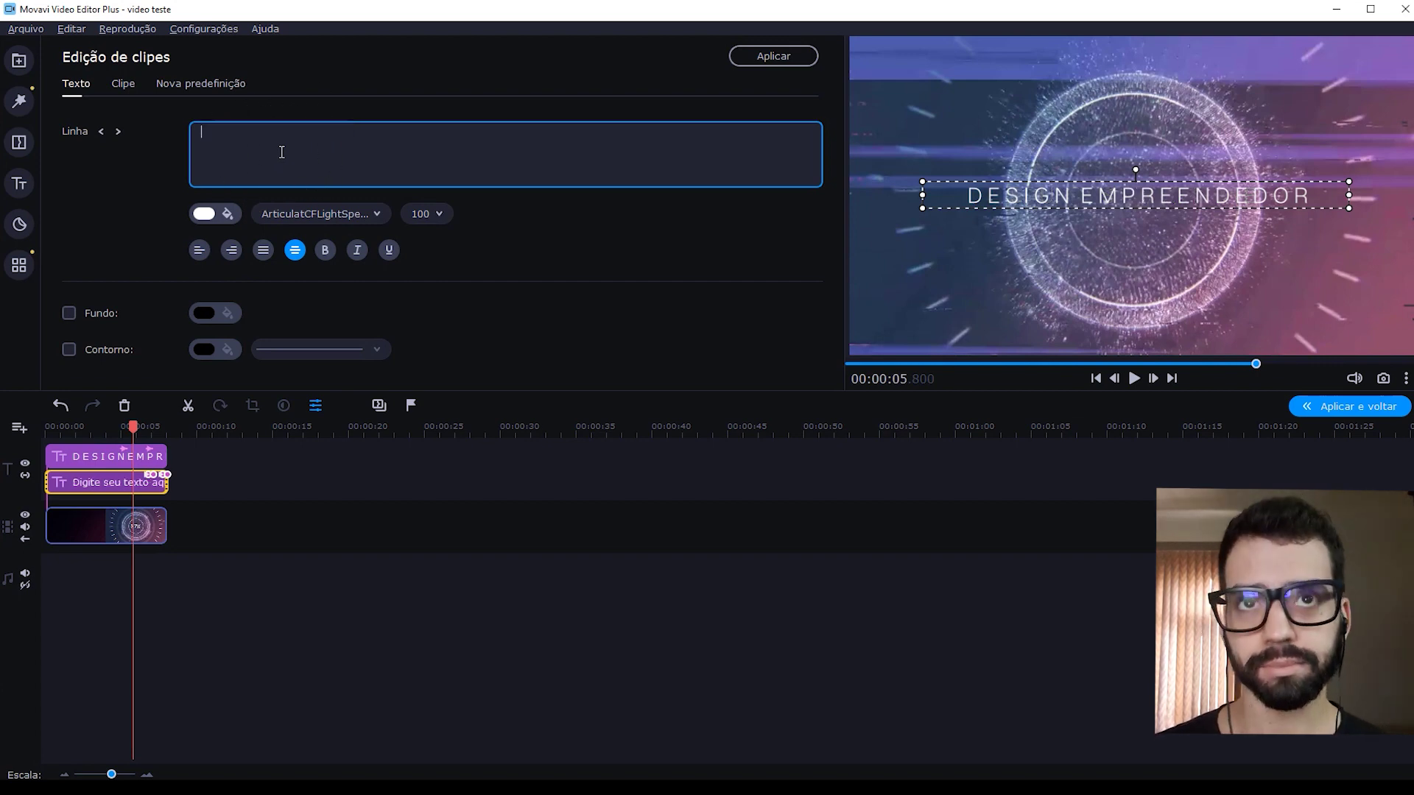
{"action": "type", "text": "SCREVA-SE"}
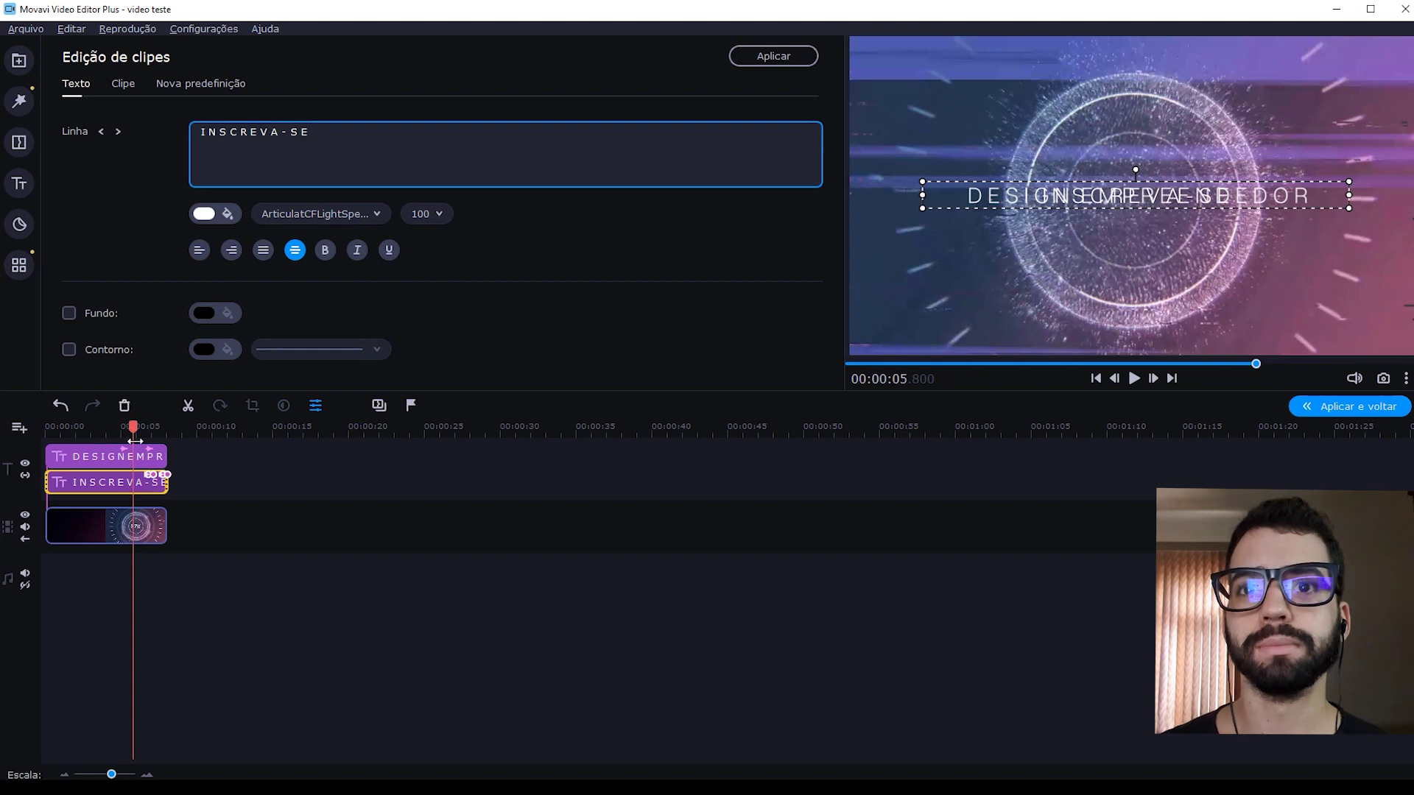
{"action": "key", "text": "space"}
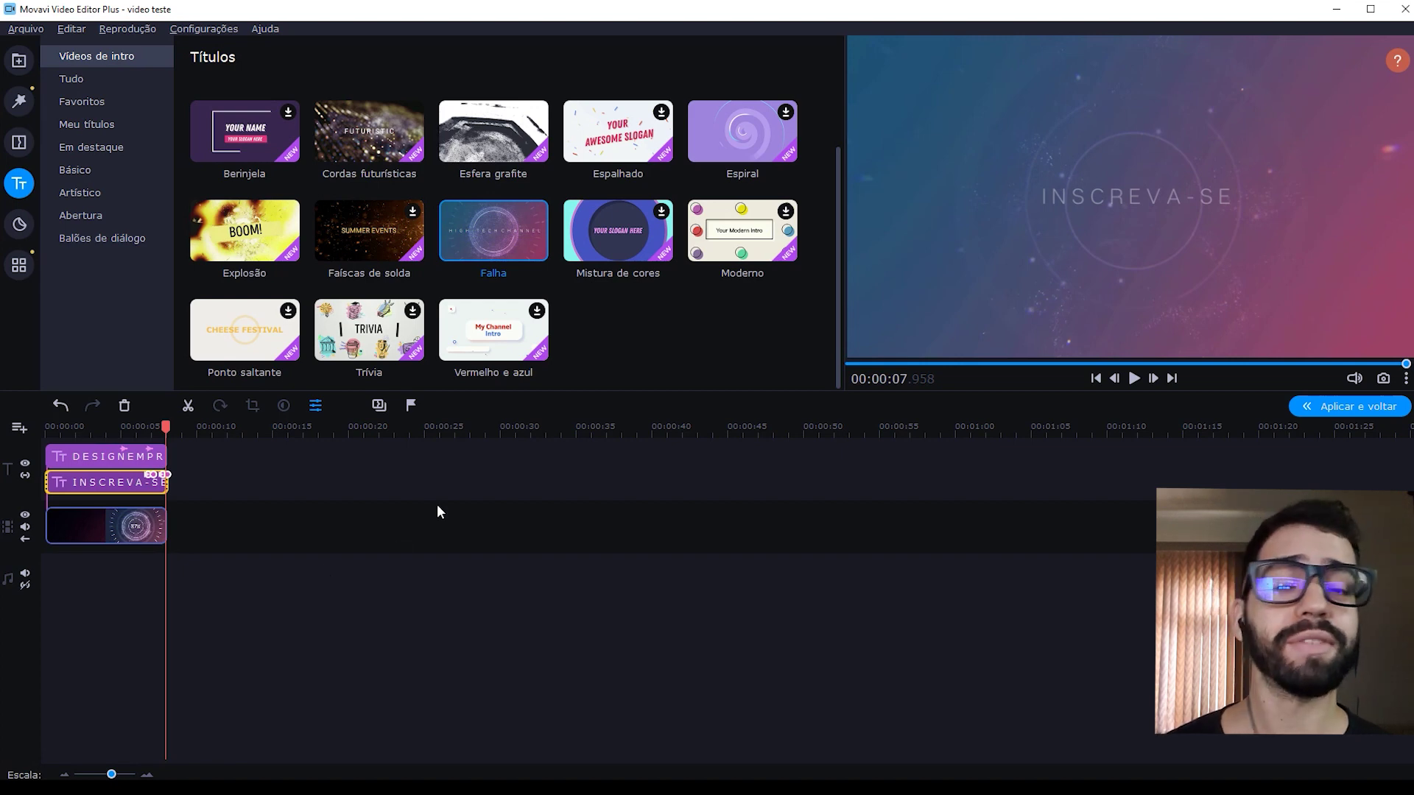
Apply the intro edits, return to the main timeline and play the passage from the last clip into the intro
{"action": "left_click", "coordinate": [1337, 410]}
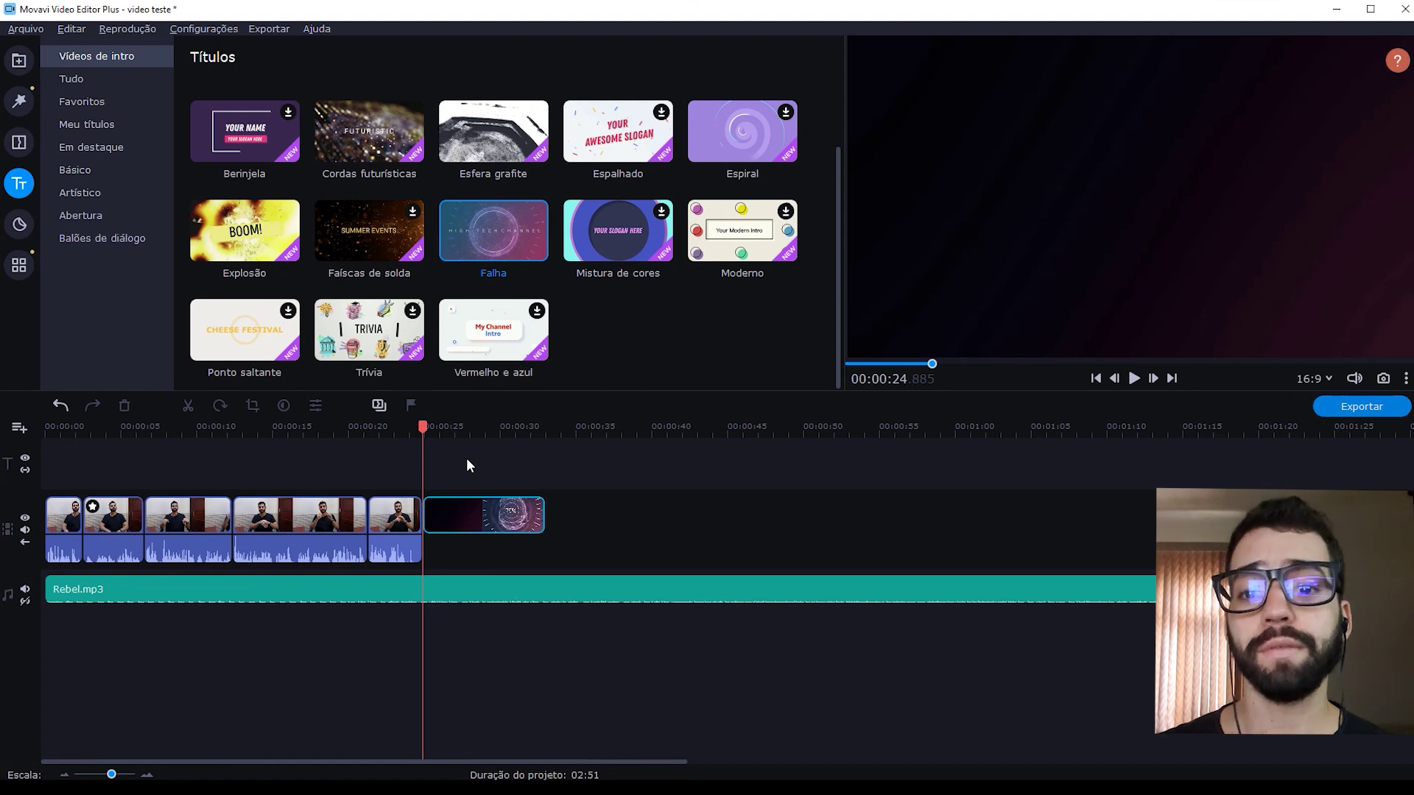
{"action": "left_click", "coordinate": [388, 434]}
{"action": "key", "text": "space"}
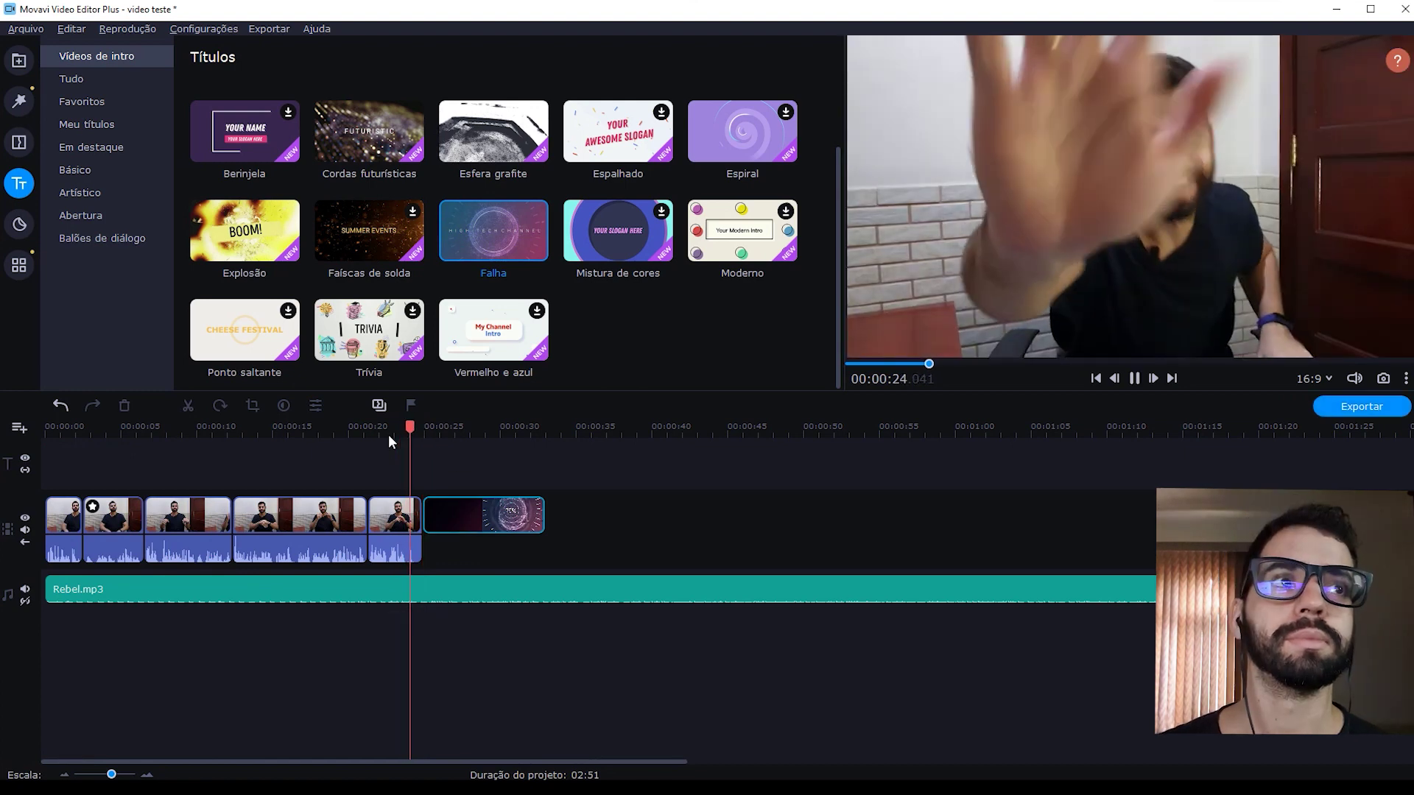
{"action": "key", "text": "space"}
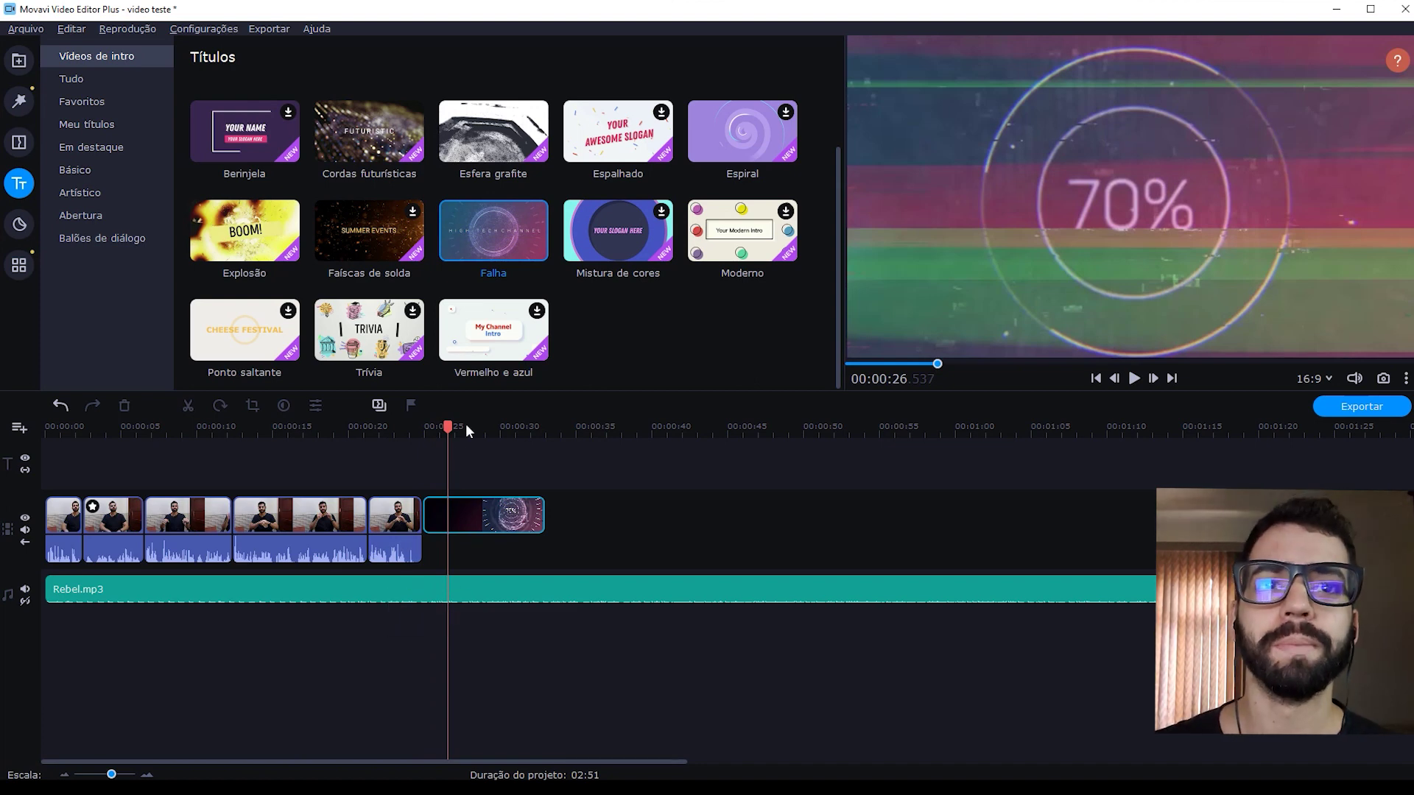
Split the Rebel.mp3 music at the point where the Falha intro begins
{"action": "left_click_drag", "start_coordinate": [450, 427], "coordinate": [423, 427]}
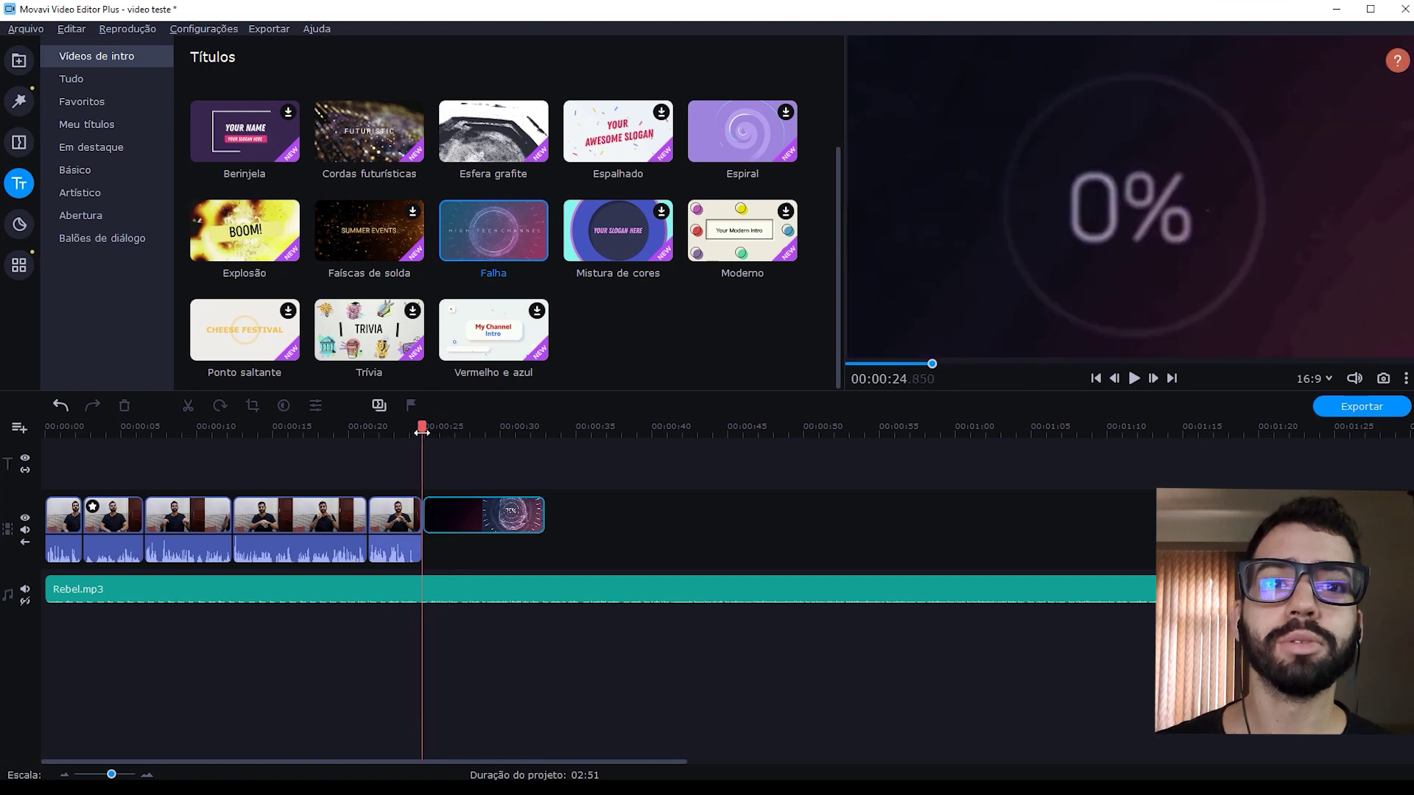
{"action": "left_click", "coordinate": [444, 594]}
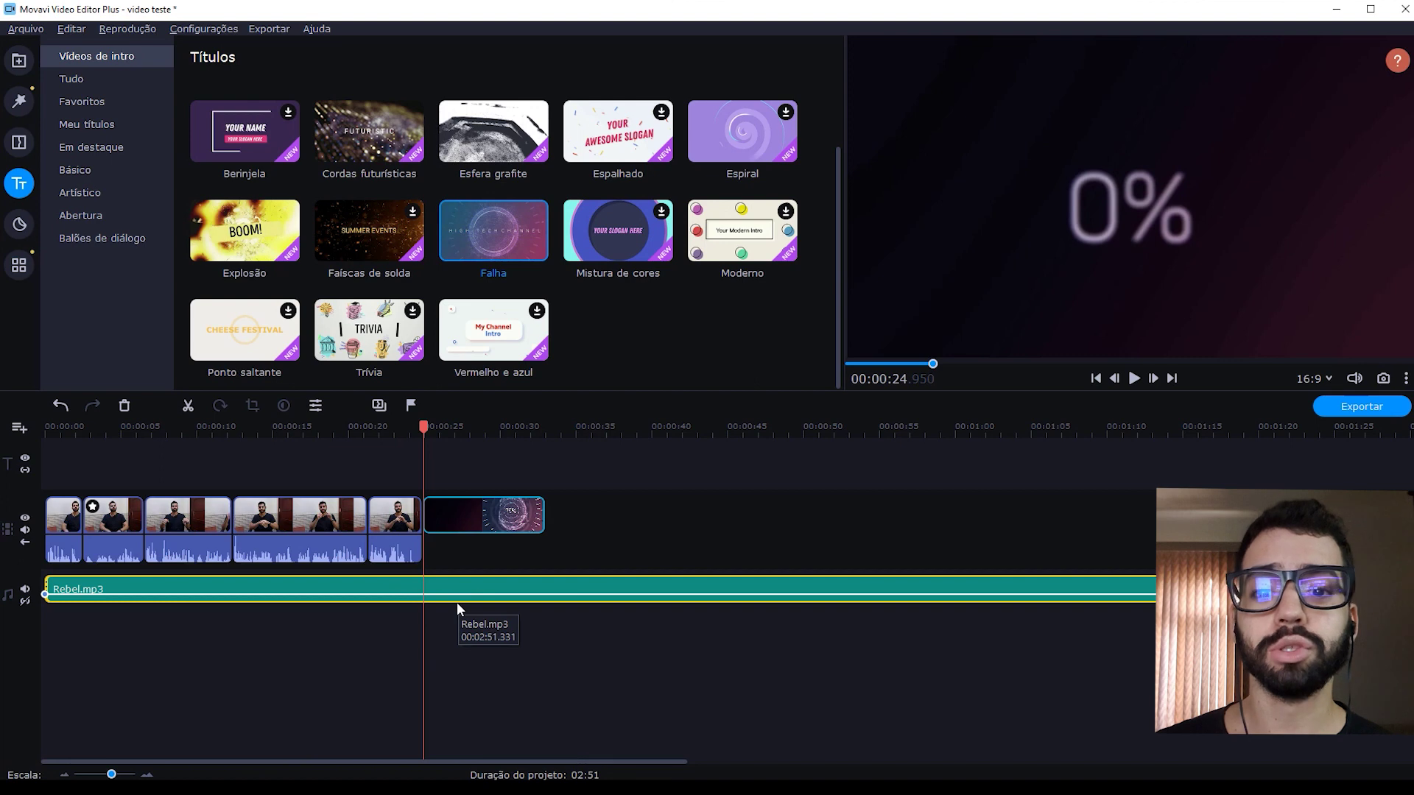
{"action": "key", "text": "ctrl+b"}
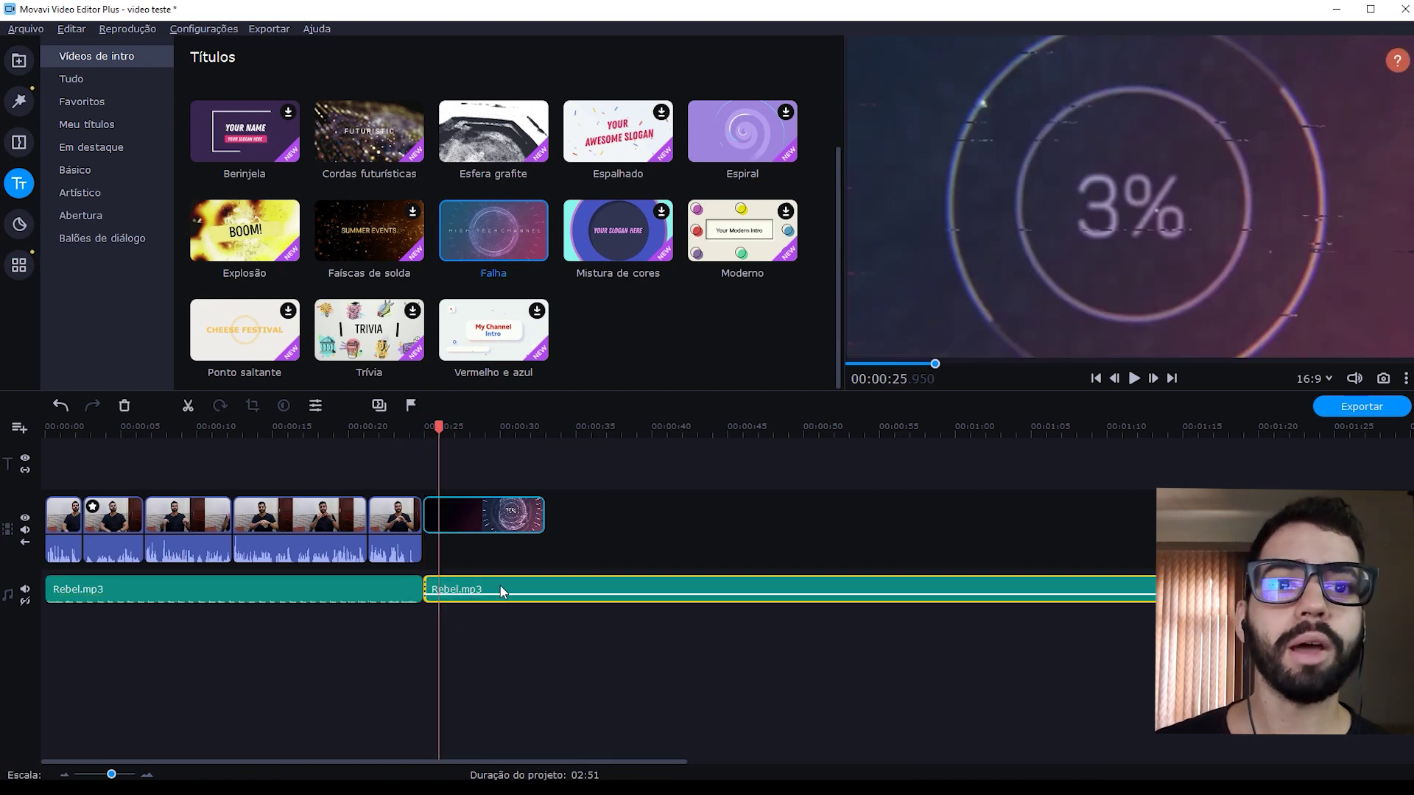
Raise the volume of the Rebel.mp3 segment under the intro and play the change from the last clip
{"action": "left_click", "coordinate": [501, 589]}
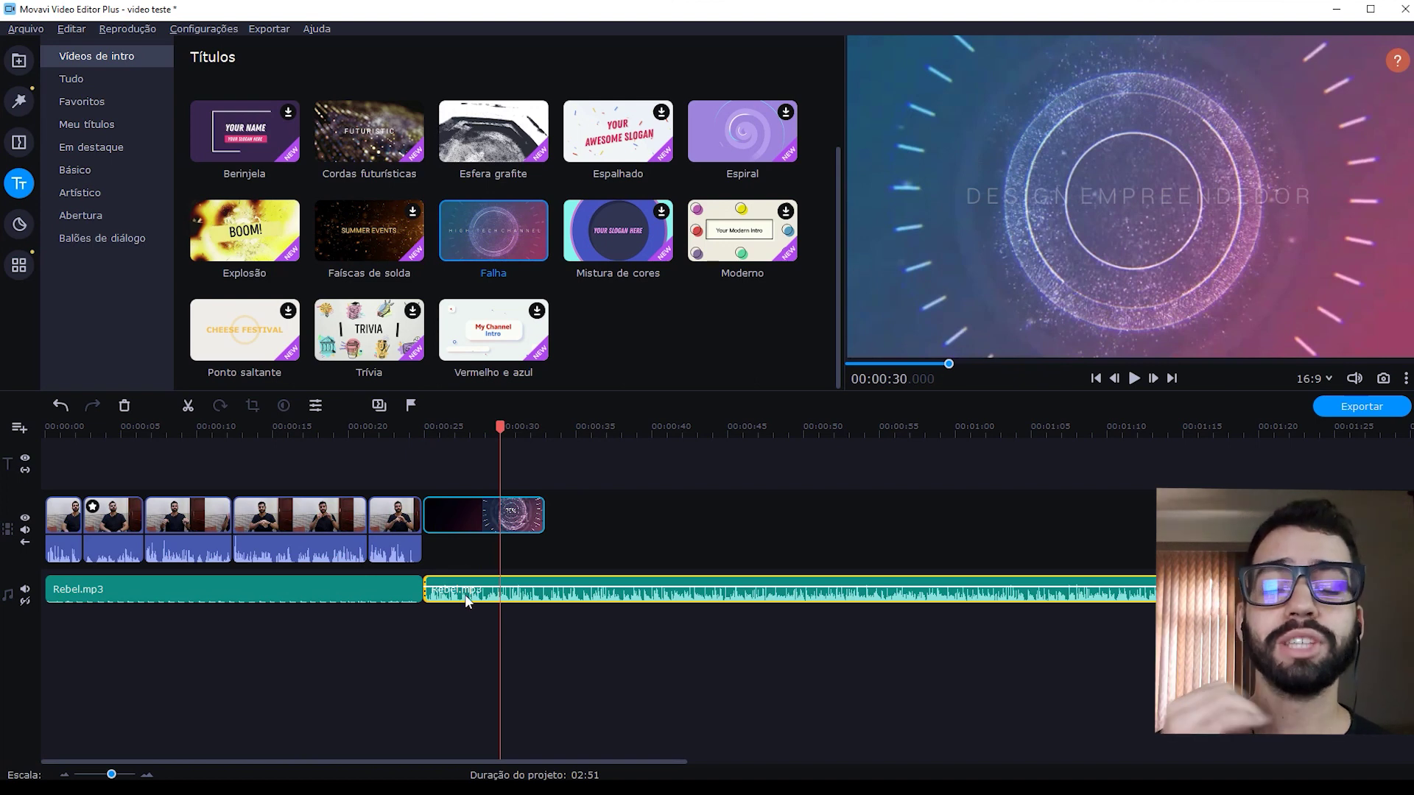
{"action": "left_click", "coordinate": [412, 431]}
{"action": "key", "text": "space"}
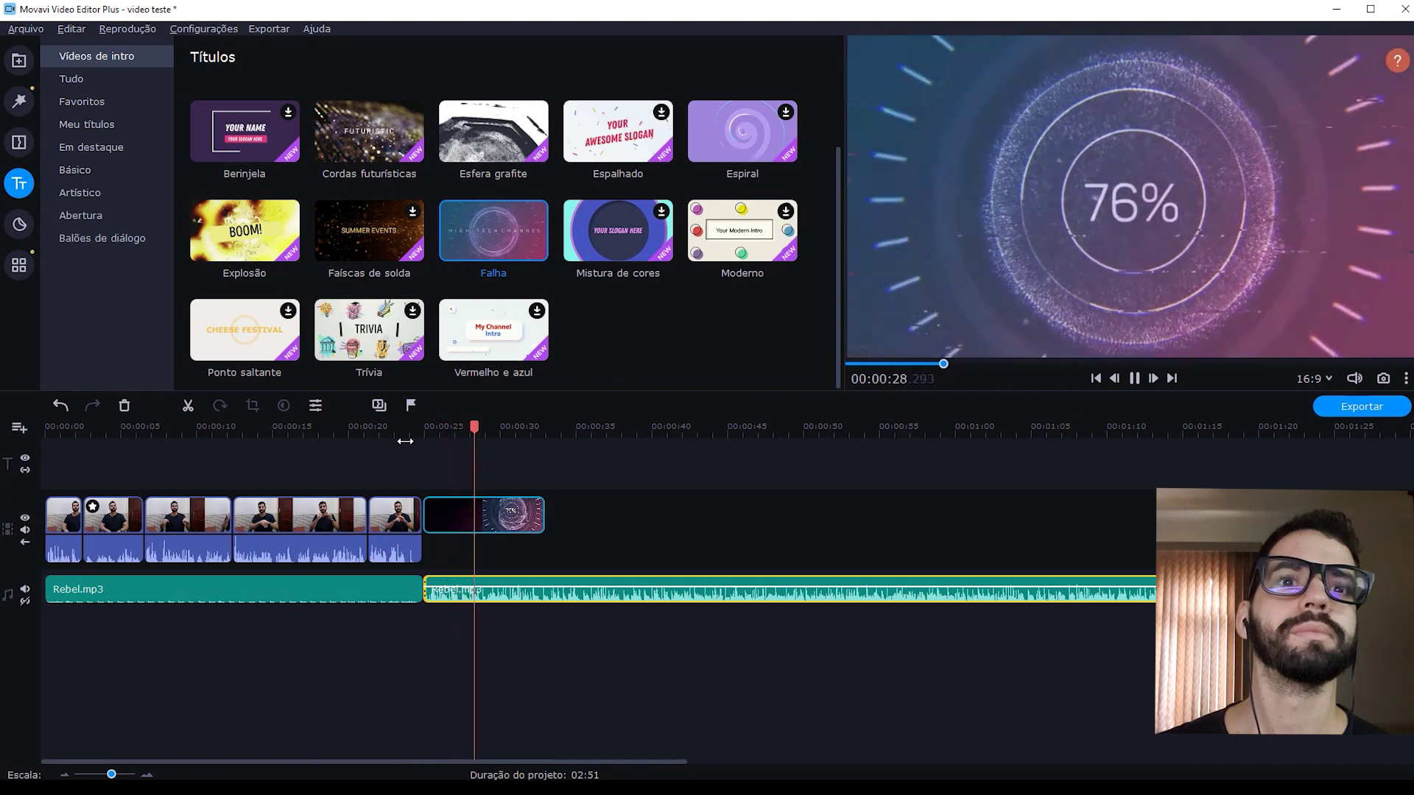
{"action": "key", "text": "space"}
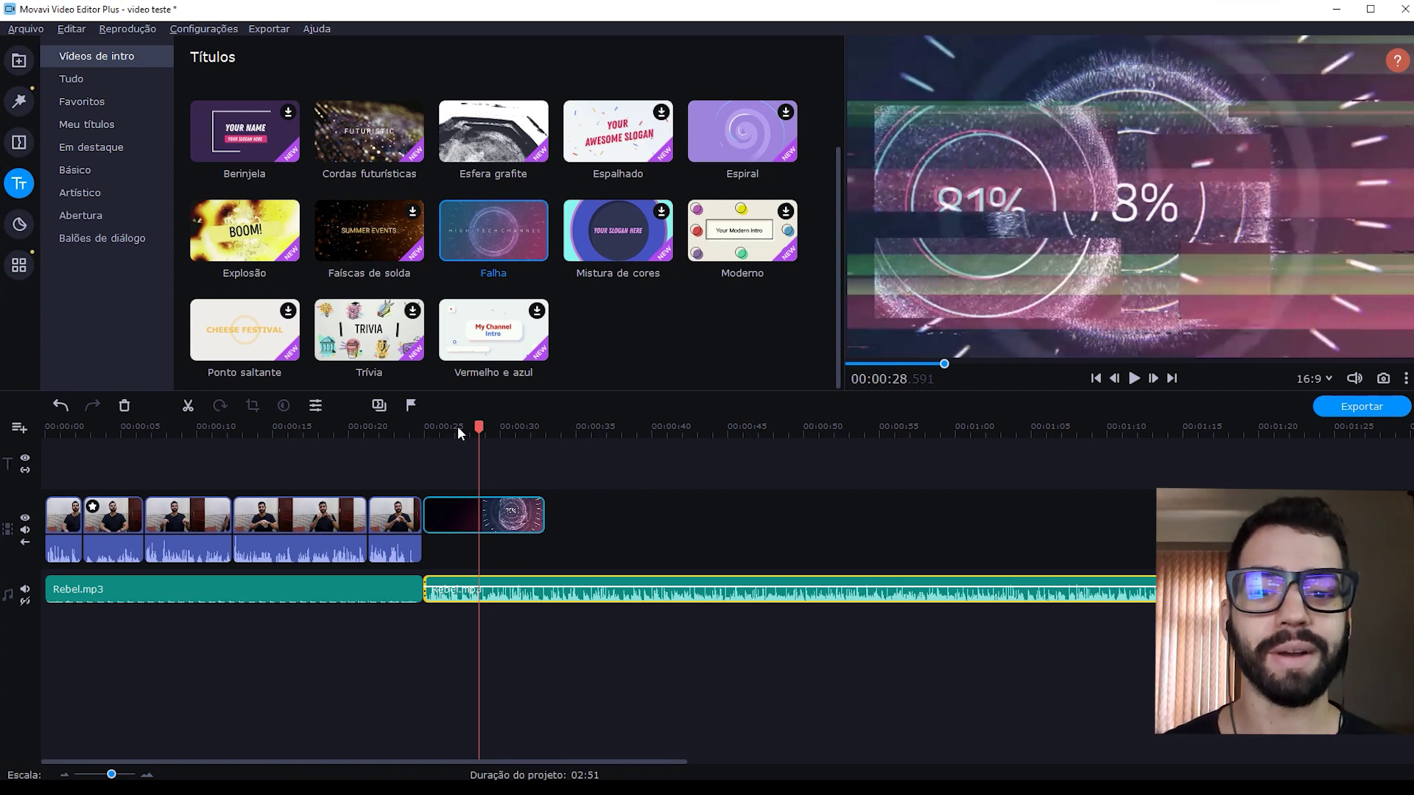
Browse all the transitions and preview the Falha 1, Falha 2 and Falha 3 effects
{"action": "left_click_drag", "start_coordinate": [479, 427], "coordinate": [423, 427]}
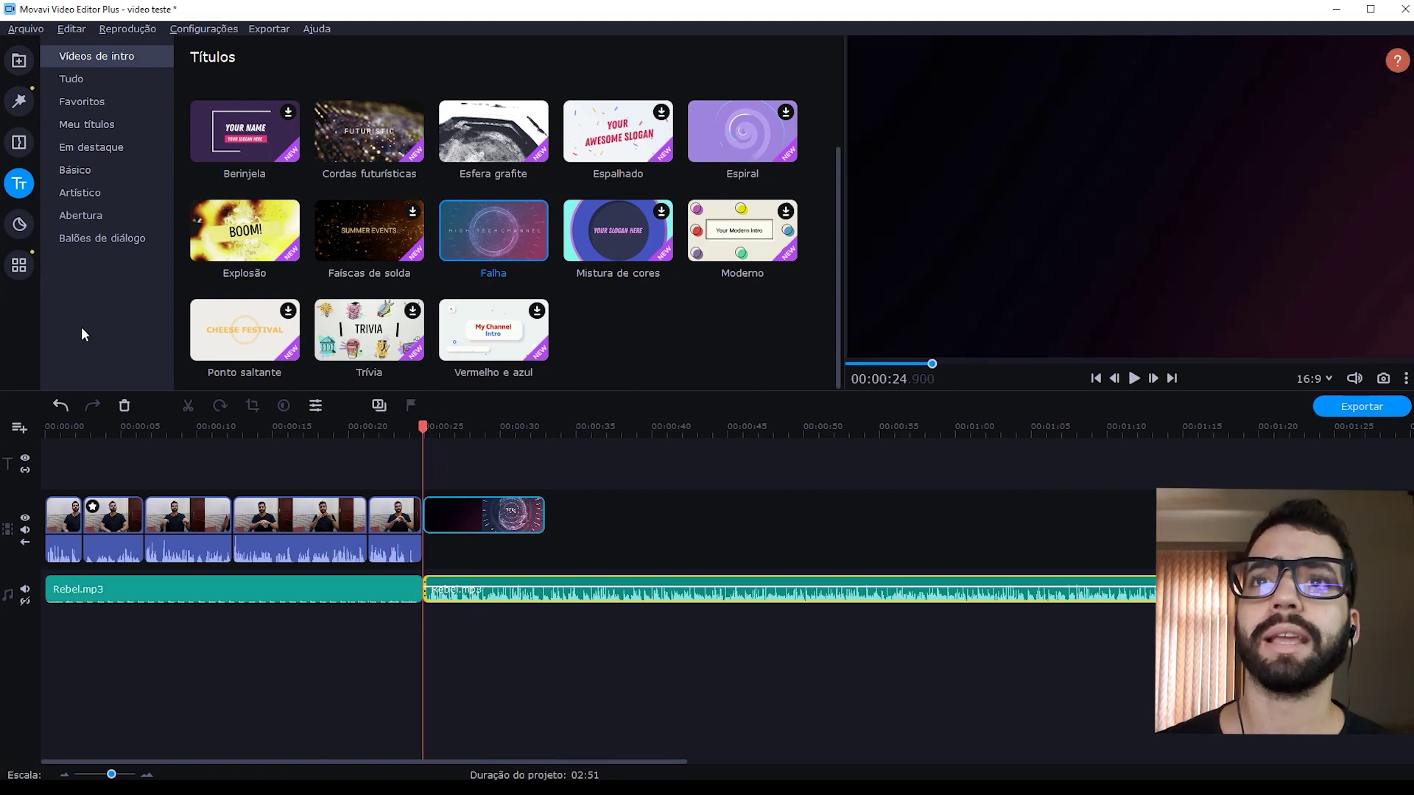
{"action": "left_click", "coordinate": [20, 143]}
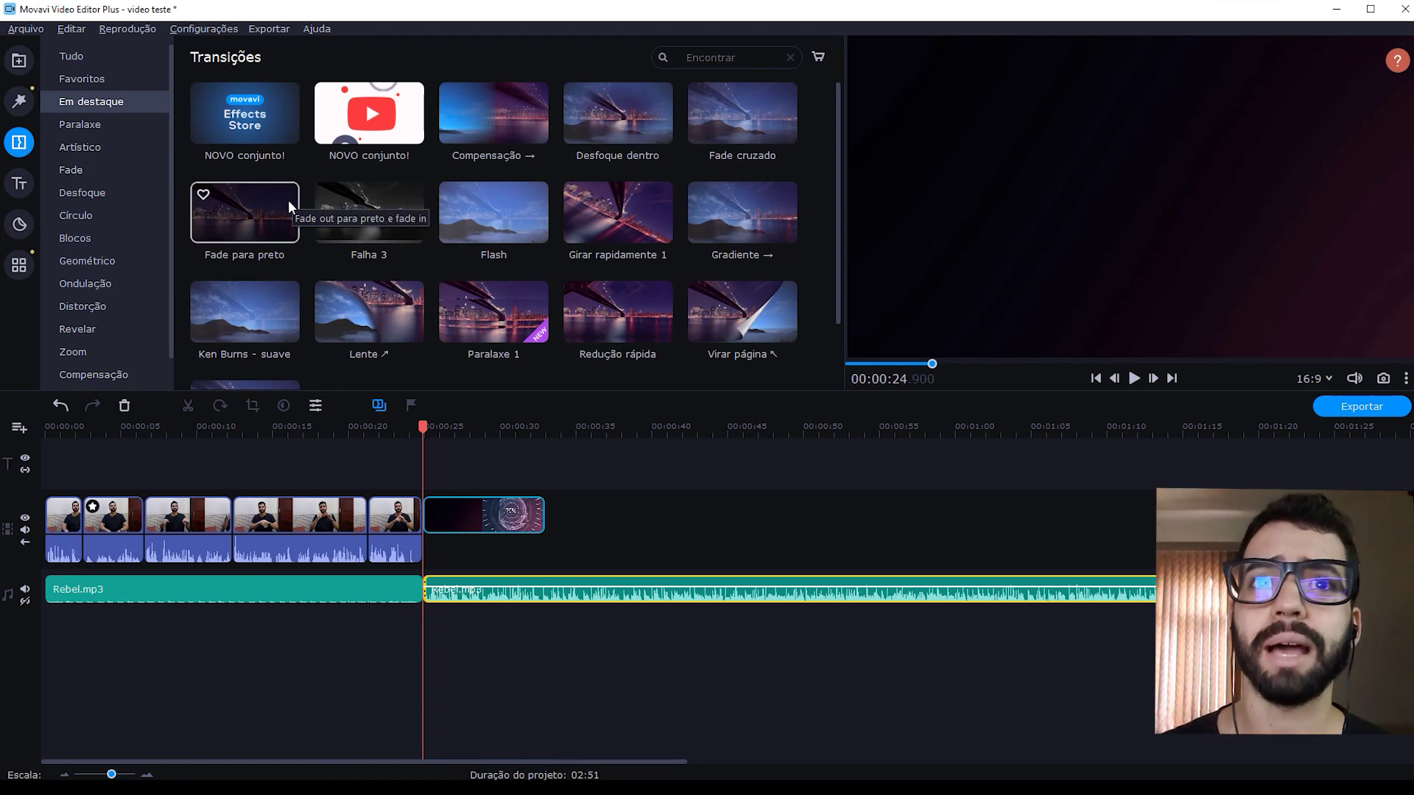
{"action": "left_click", "coordinate": [72, 59]}
{"action": "scroll", "coordinate": [425, 313], "scroll_direction": "down", "scroll_amount": 15}
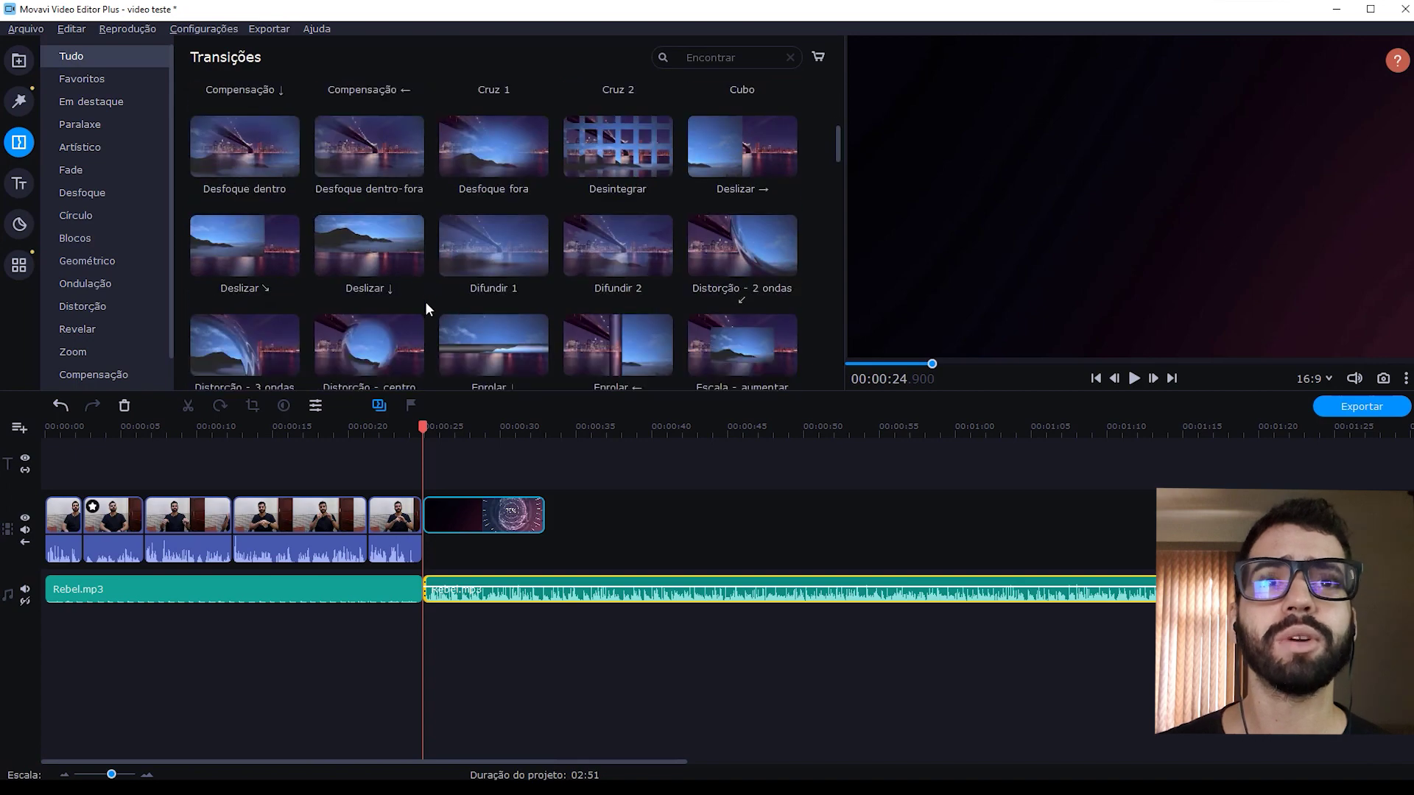
{"action": "scroll", "coordinate": [390, 276], "scroll_direction": "up", "scroll_amount": 8}
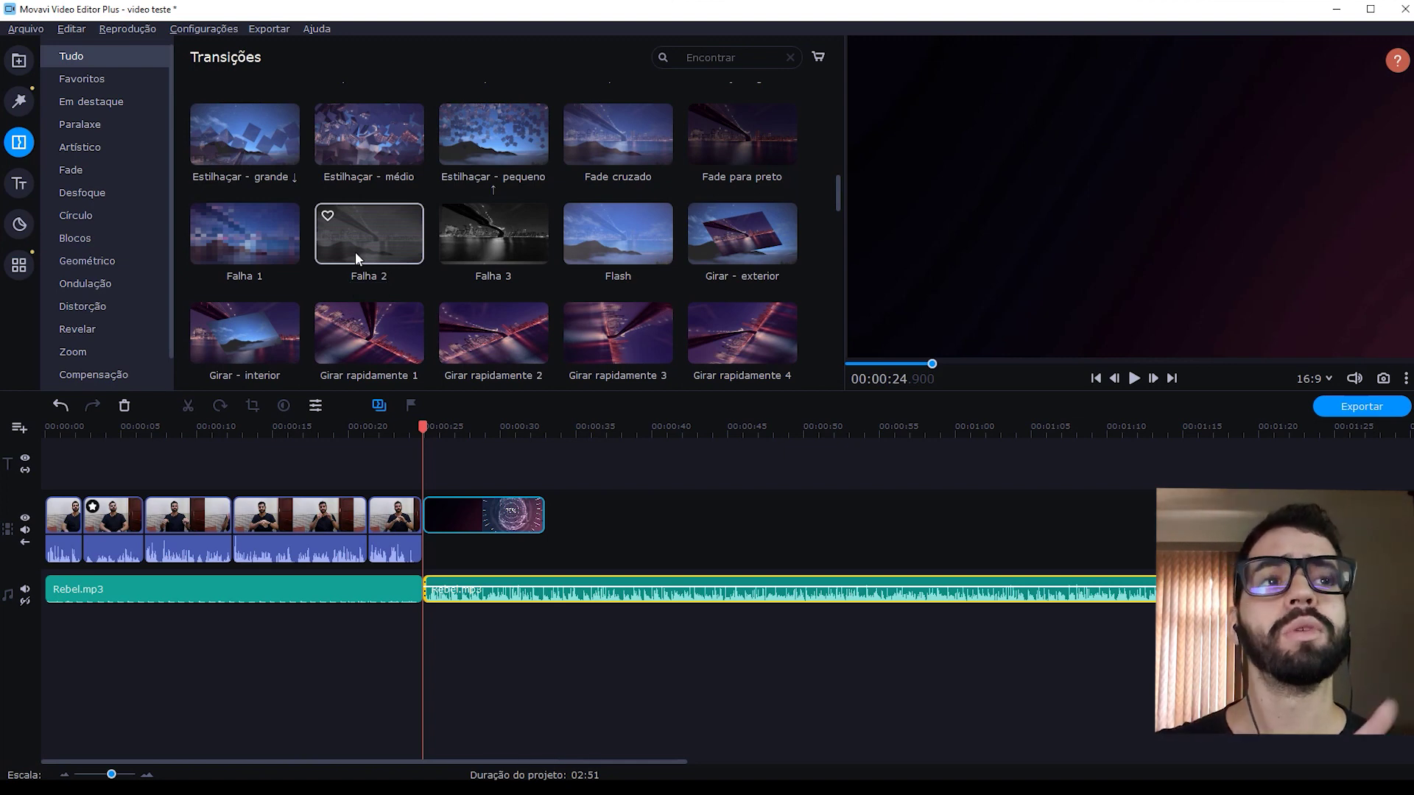
{"action": "left_click", "coordinate": [368, 237]}
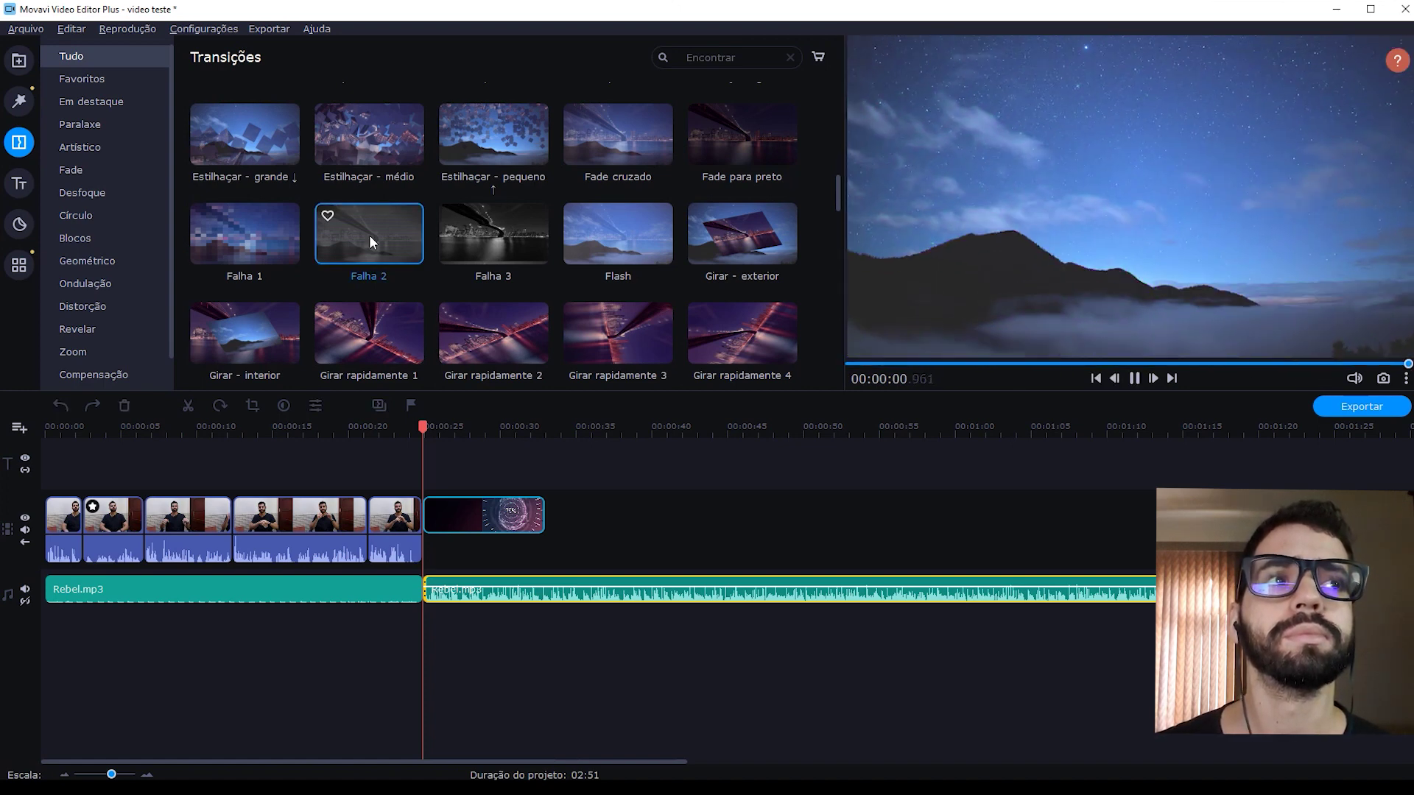
{"action": "left_click", "coordinate": [481, 236]}
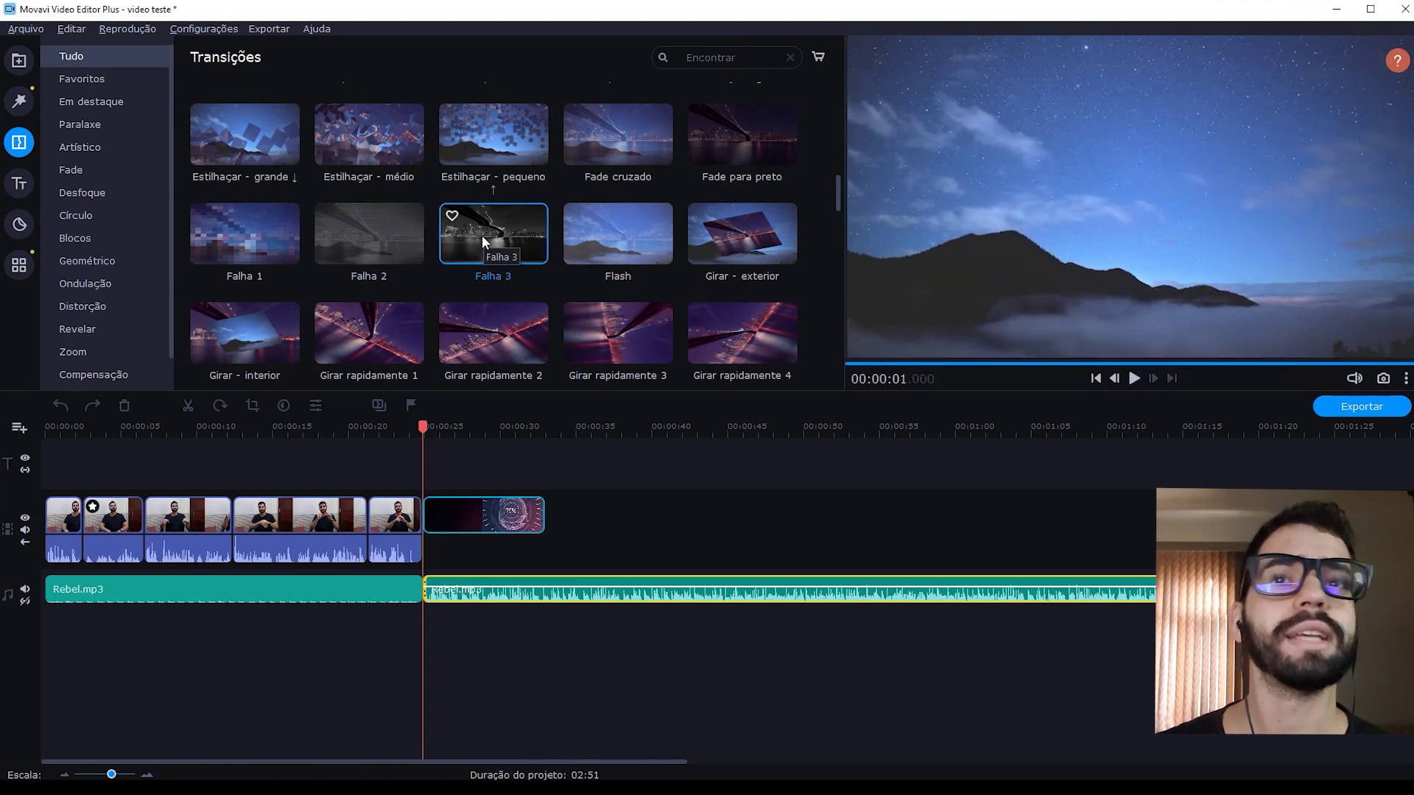
{"action": "left_click", "coordinate": [279, 232]}
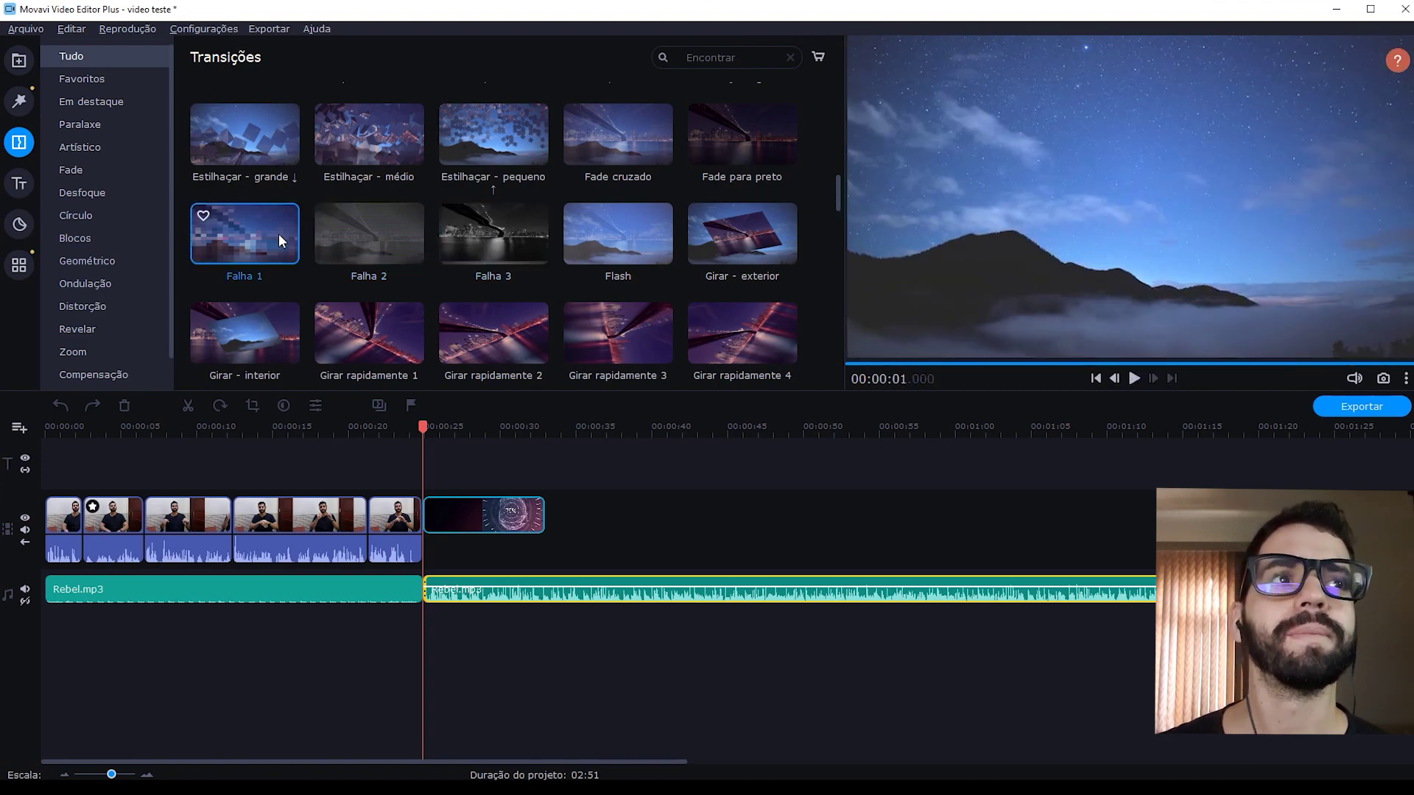
{"action": "left_click", "coordinate": [377, 240]}
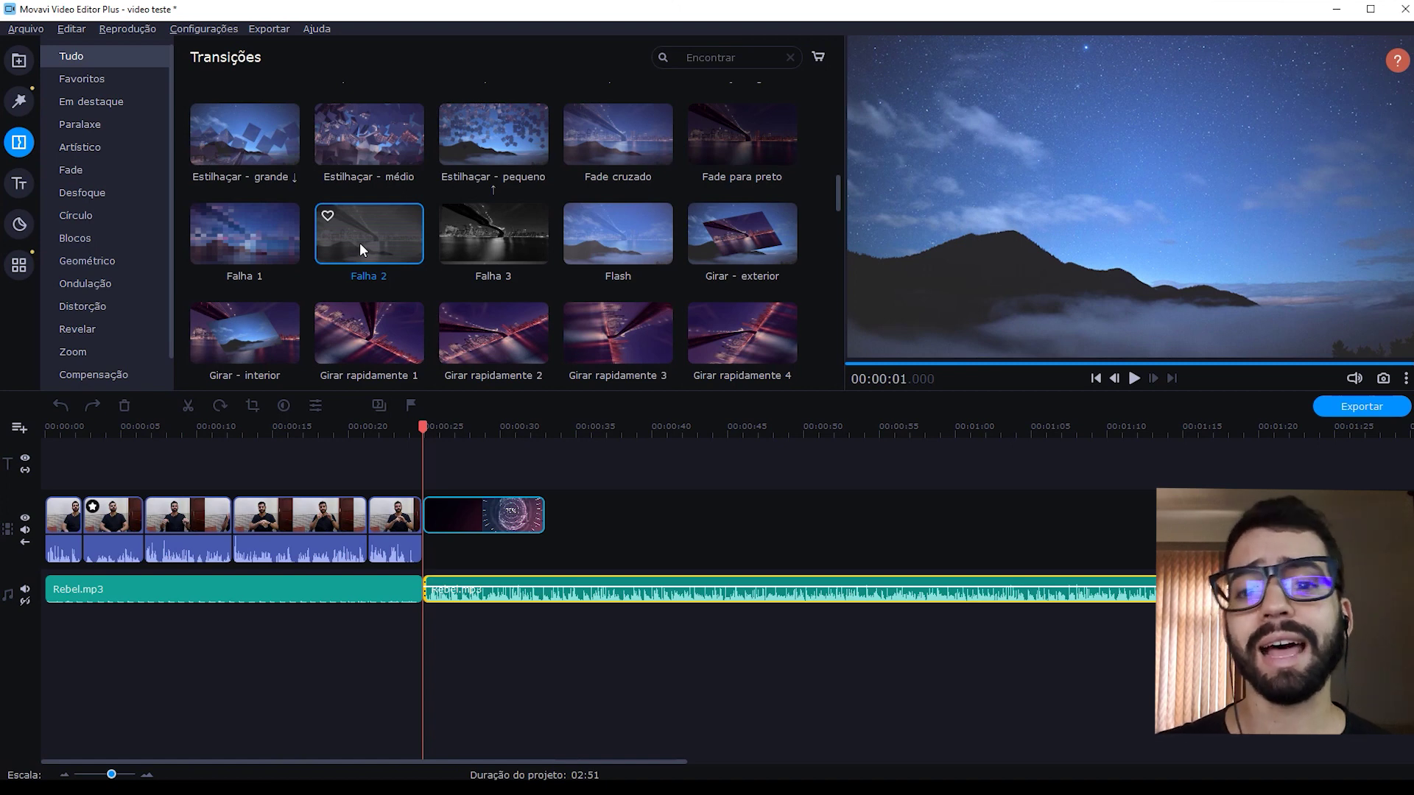
Place the Falha 2 transition between the last video clip and the intro, and play the result
{"action": "left_click_drag", "start_coordinate": [360, 241], "coordinate": [422, 528]}
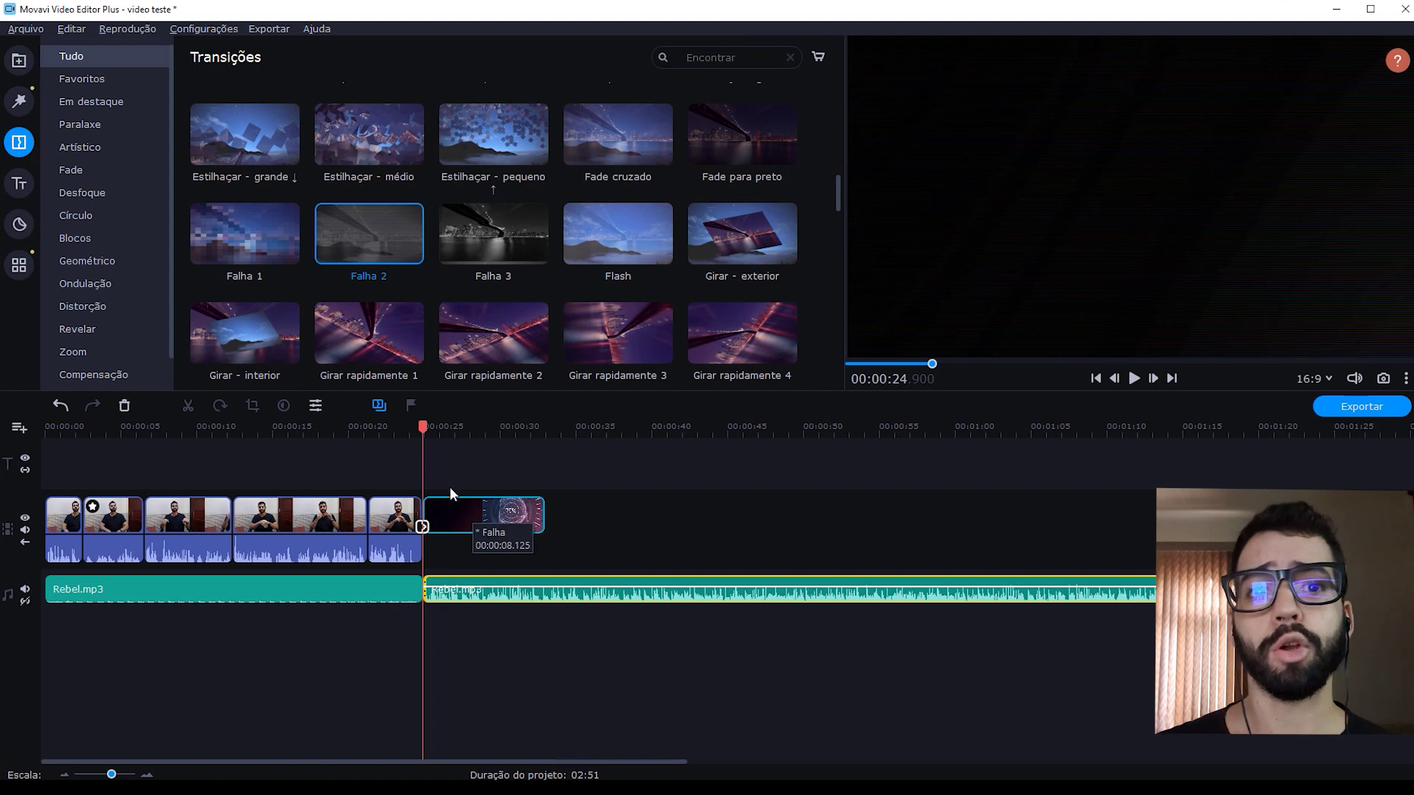
{"action": "left_click", "coordinate": [388, 426]}
{"action": "key", "text": "space"}
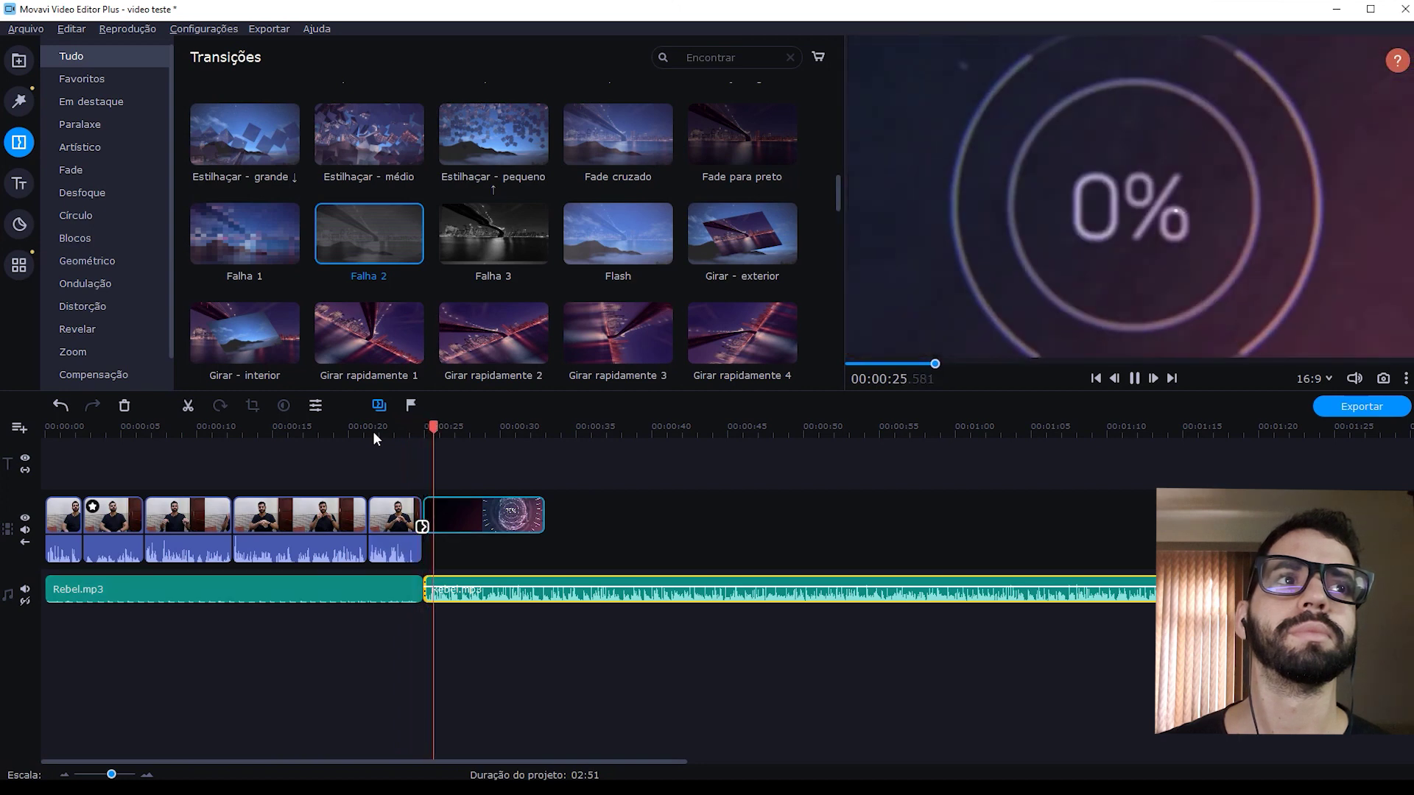
{"action": "key", "text": "space"}
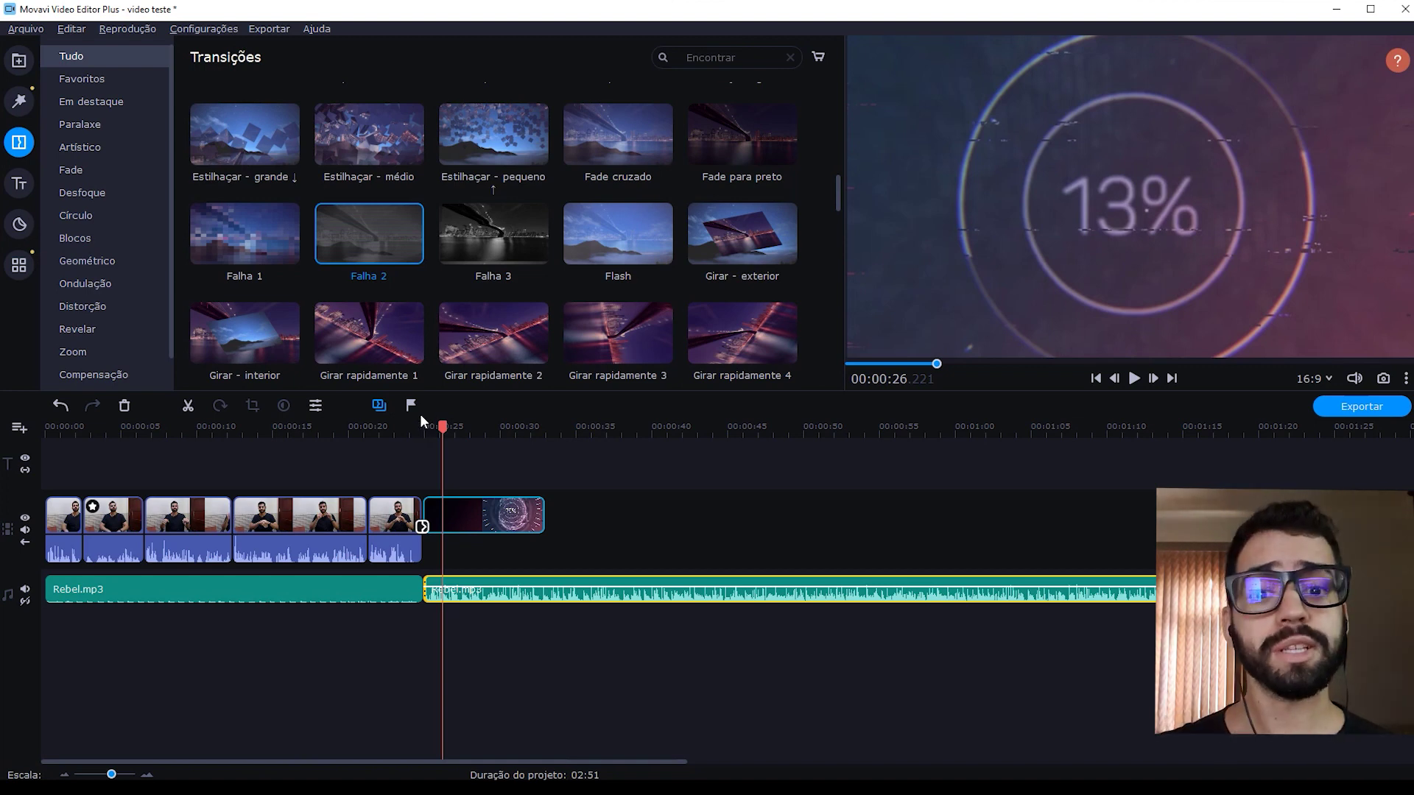
Import inscreva-se.mp4 from the 27 - movavi folder into the project's media and preview it
{"action": "left_click", "coordinate": [19, 60]}
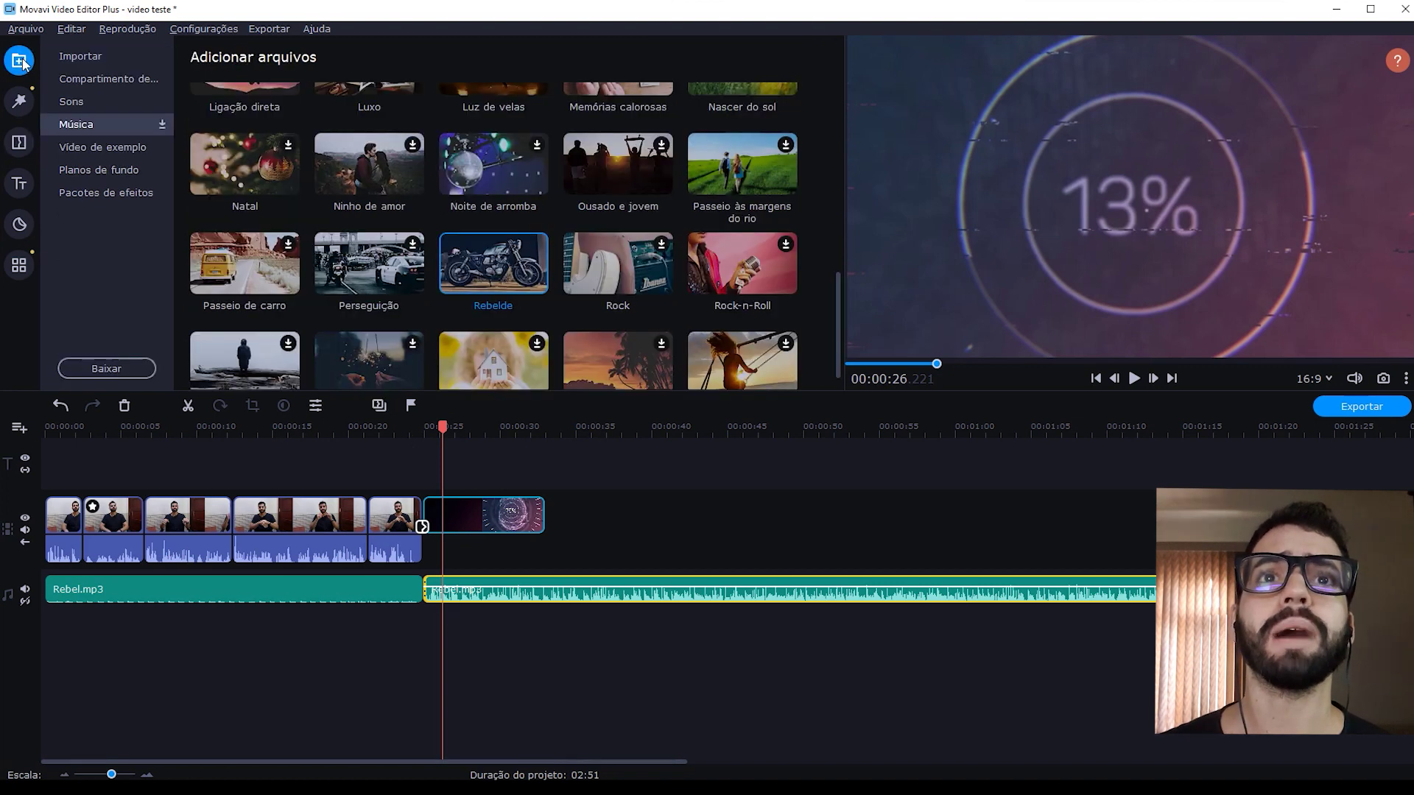
{"action": "left_click", "coordinate": [78, 59]}
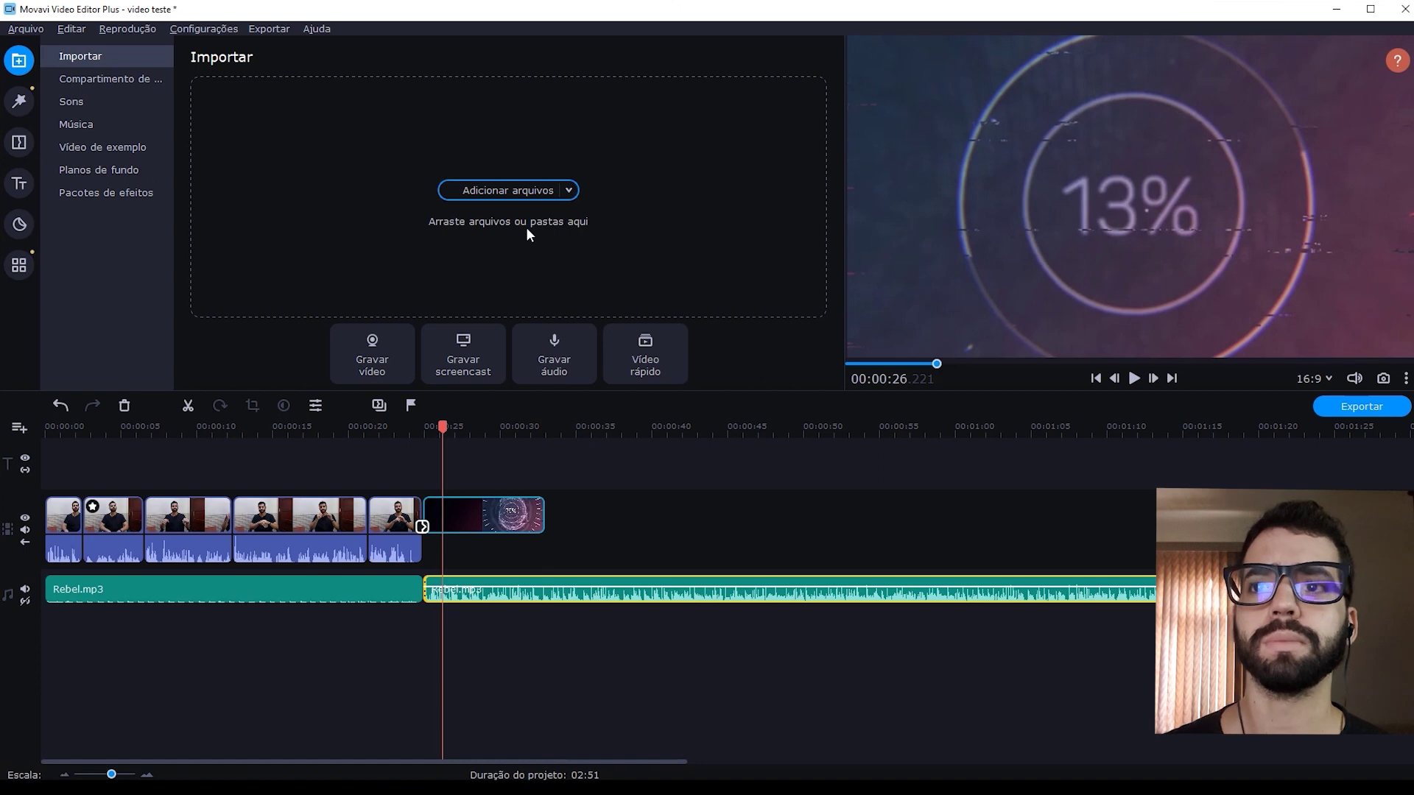
{"action": "key", "text": "alt+Tab"}
{"action": "left_click", "coordinate": [318, 268]}
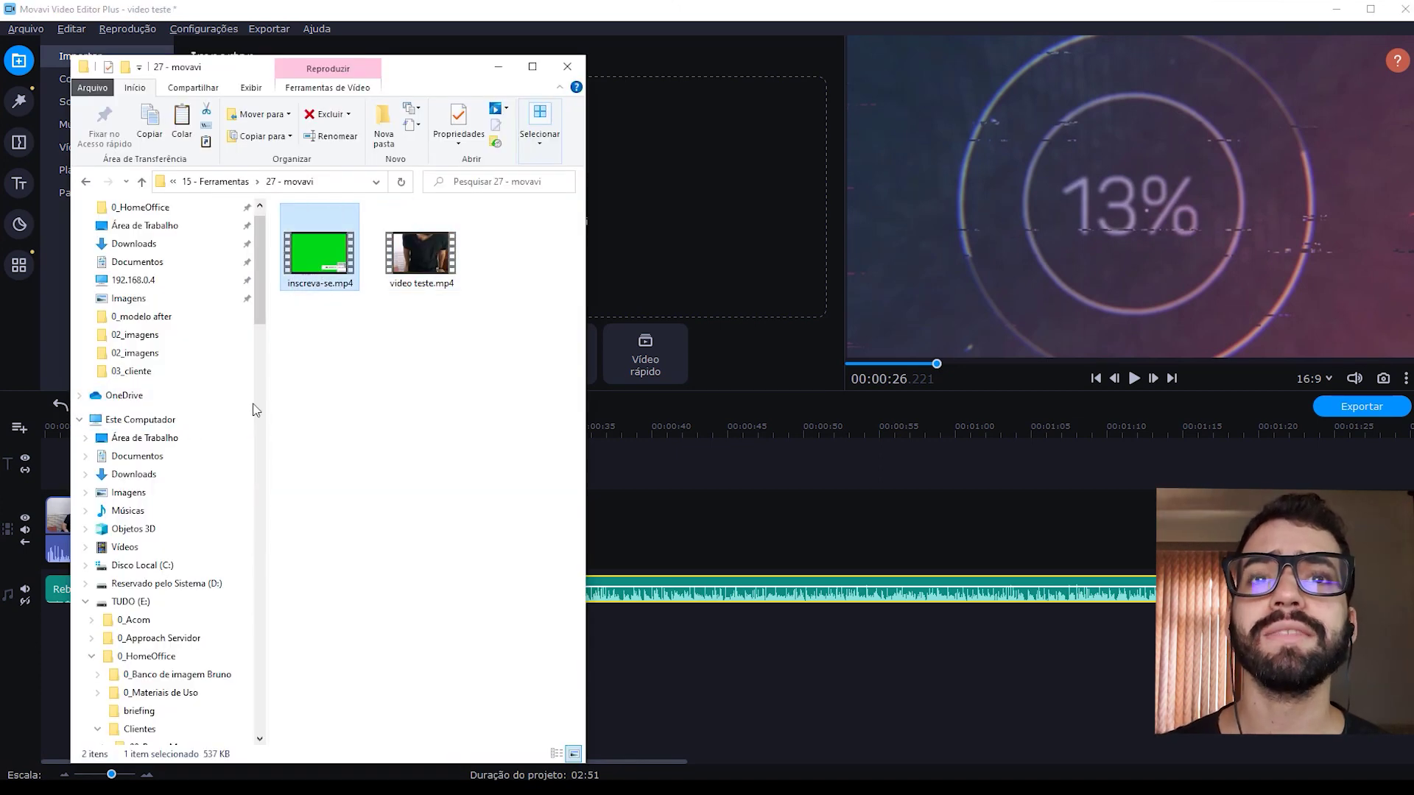
{"action": "left_click_drag", "start_coordinate": [310, 267], "coordinate": [632, 254]}
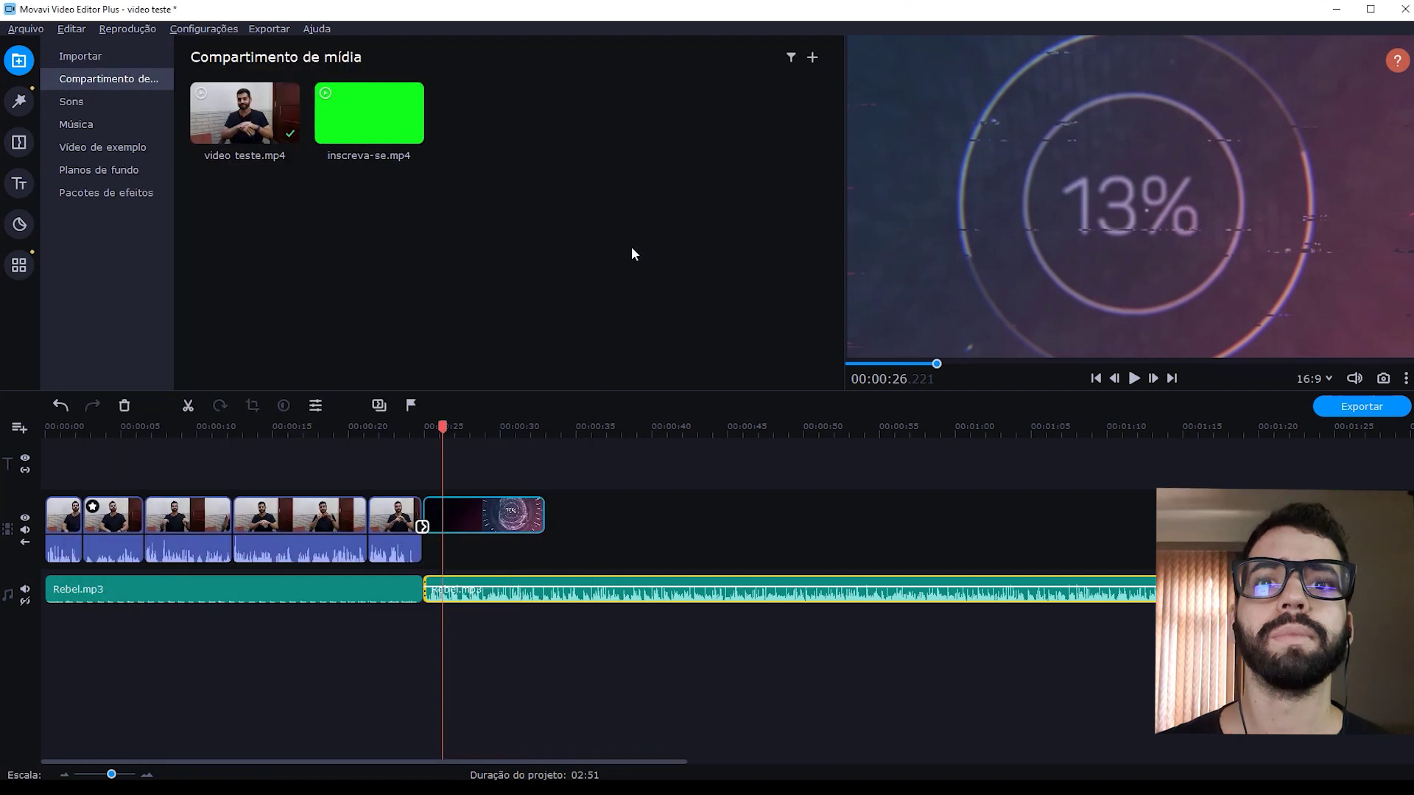
{"action": "left_click", "coordinate": [377, 113]}
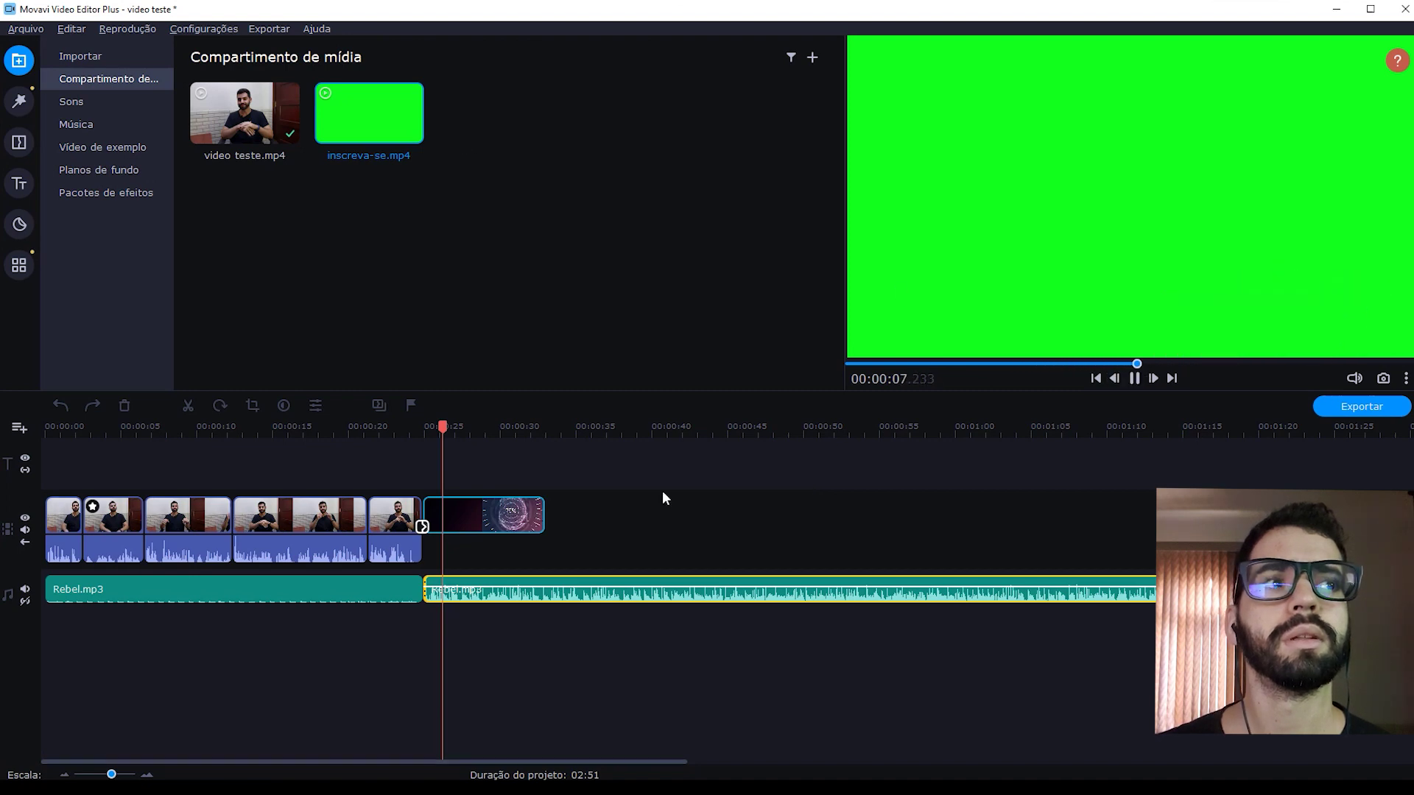
{"action": "left_click", "coordinate": [520, 319]}
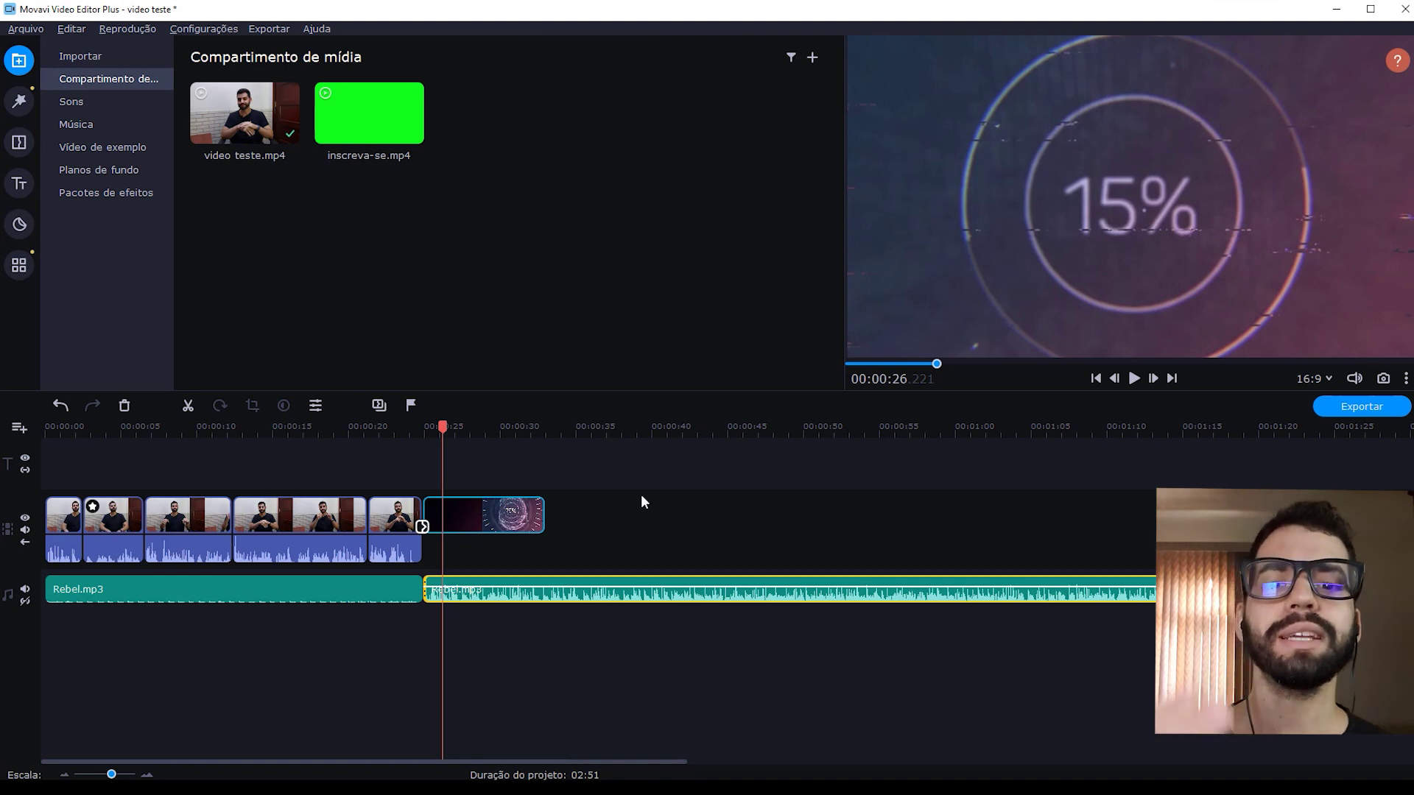
Add an extra video track above the main clips on the timeline
{"action": "left_click", "coordinate": [18, 430]}
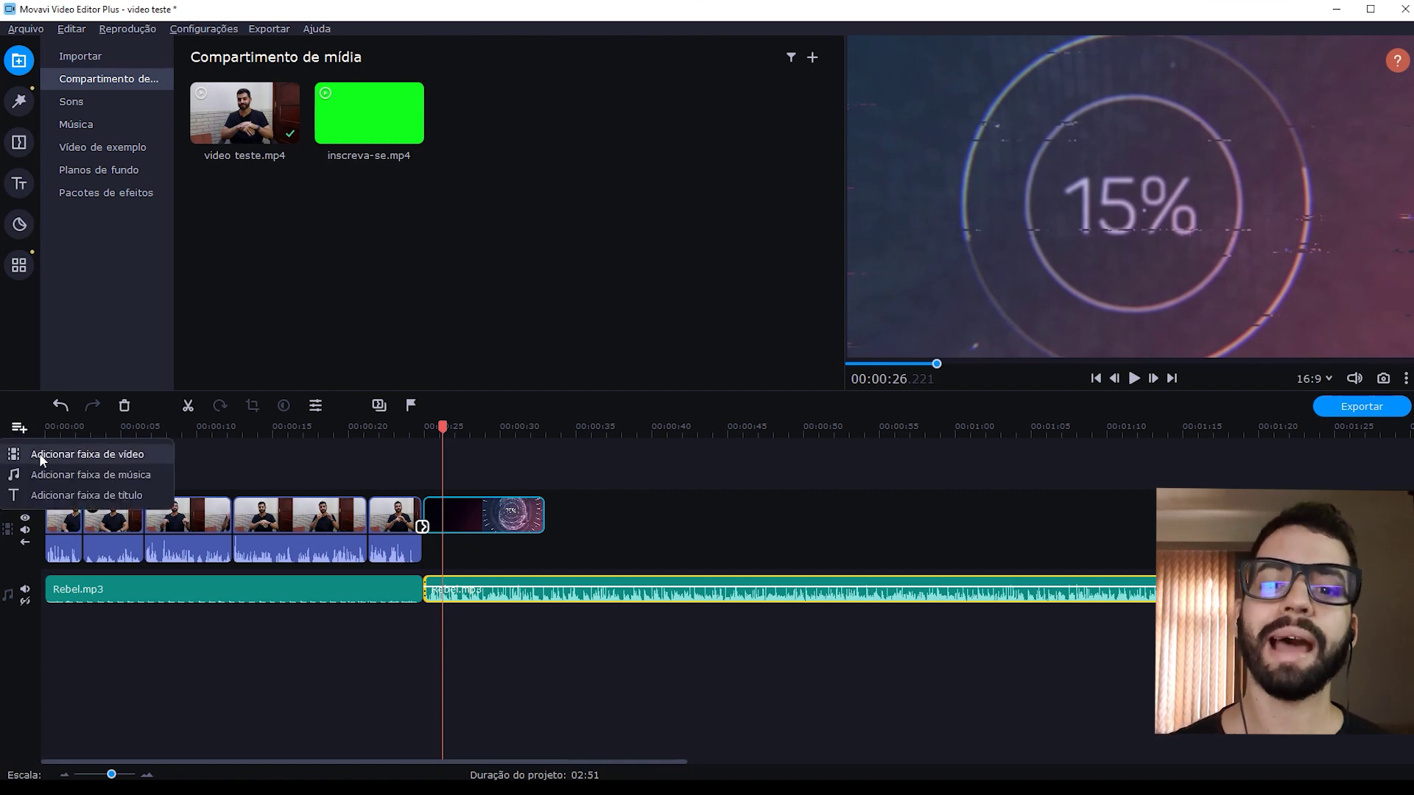
{"action": "left_click", "coordinate": [38, 454]}
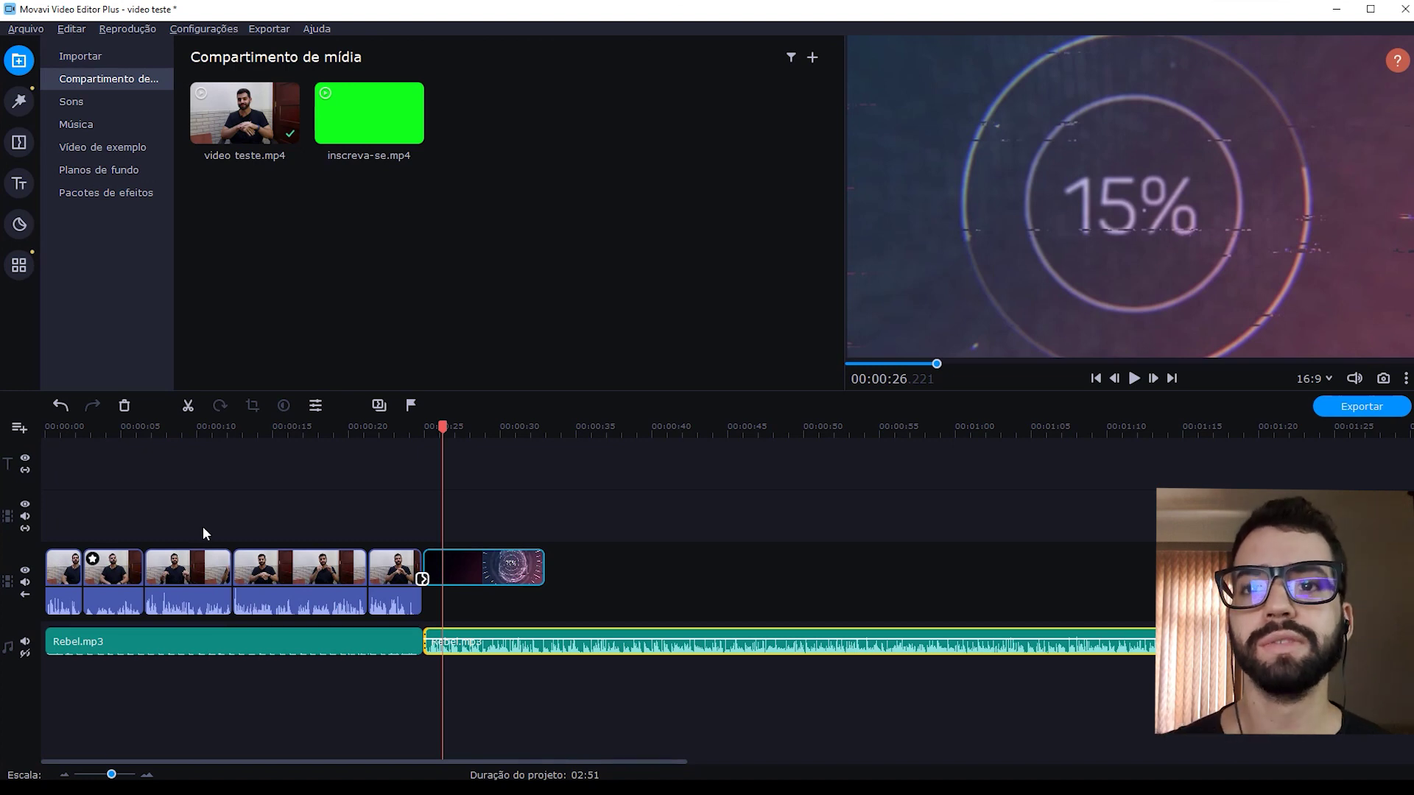
{"action": "left_click", "coordinate": [20, 431]}
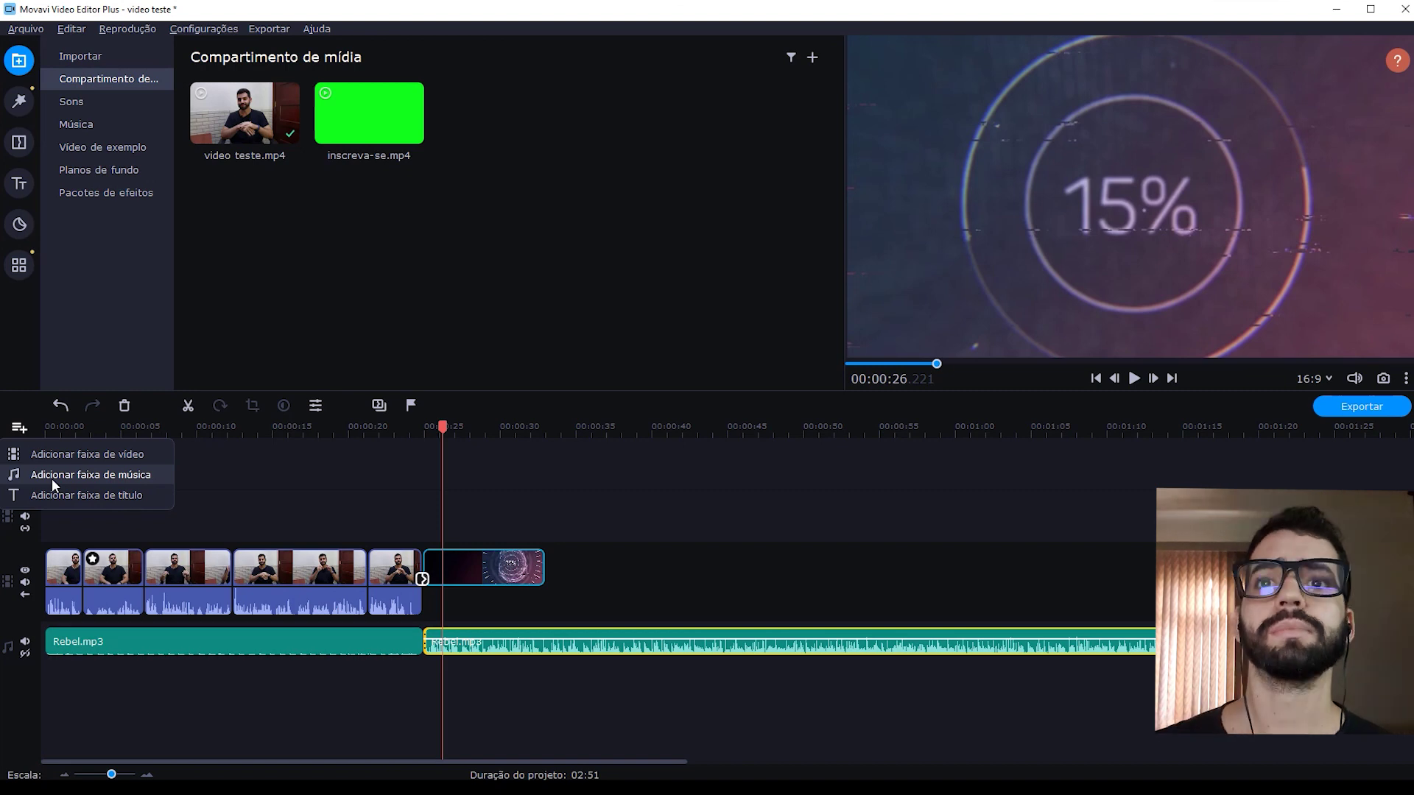
{"action": "left_click", "coordinate": [51, 479]}
Place inscreva-se.mp4 at the start of the upper video track and play it until the INSCREVER-SE button shows
{"action": "left_click", "coordinate": [355, 136]}
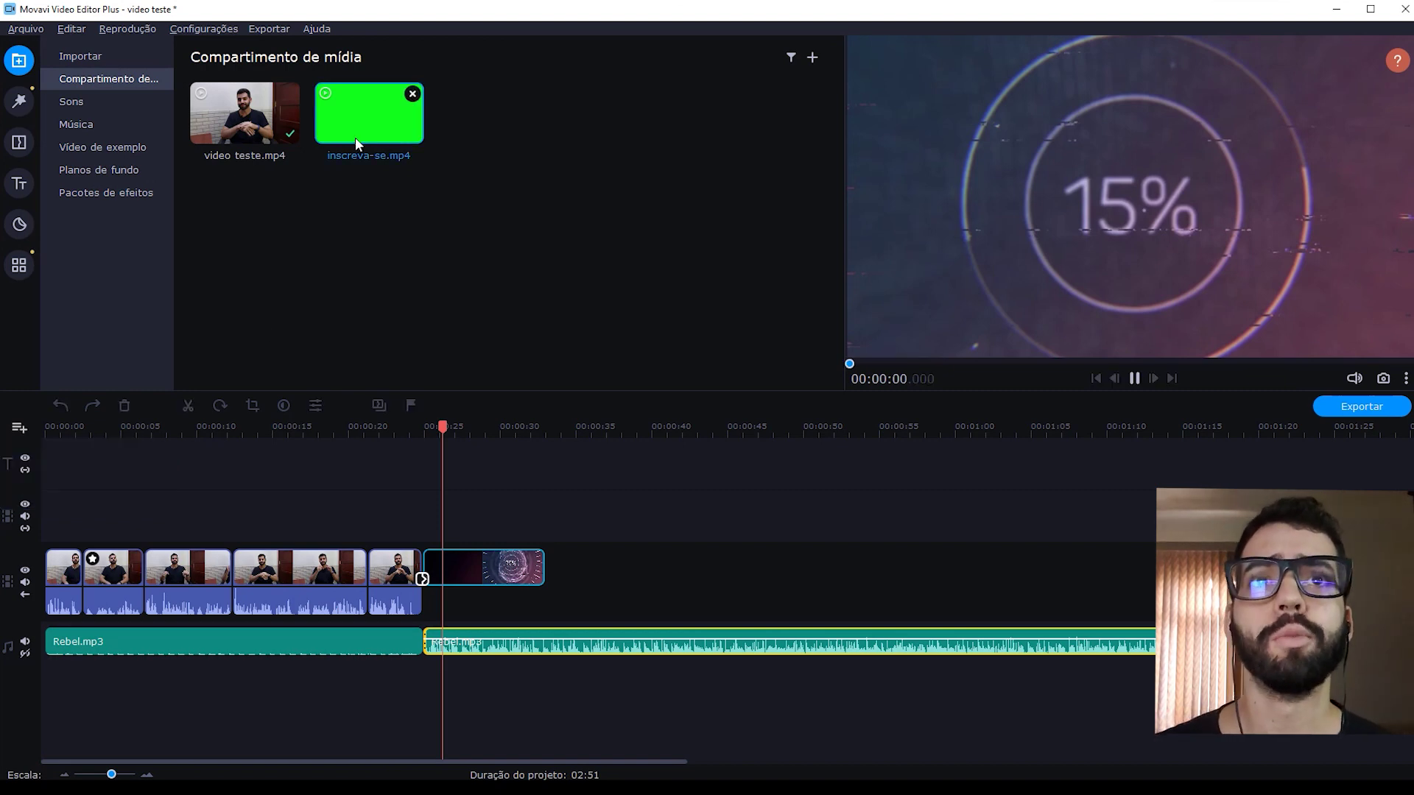
{"action": "left_click_drag", "start_coordinate": [378, 114], "coordinate": [41, 490]}
{"action": "key", "text": "space"}
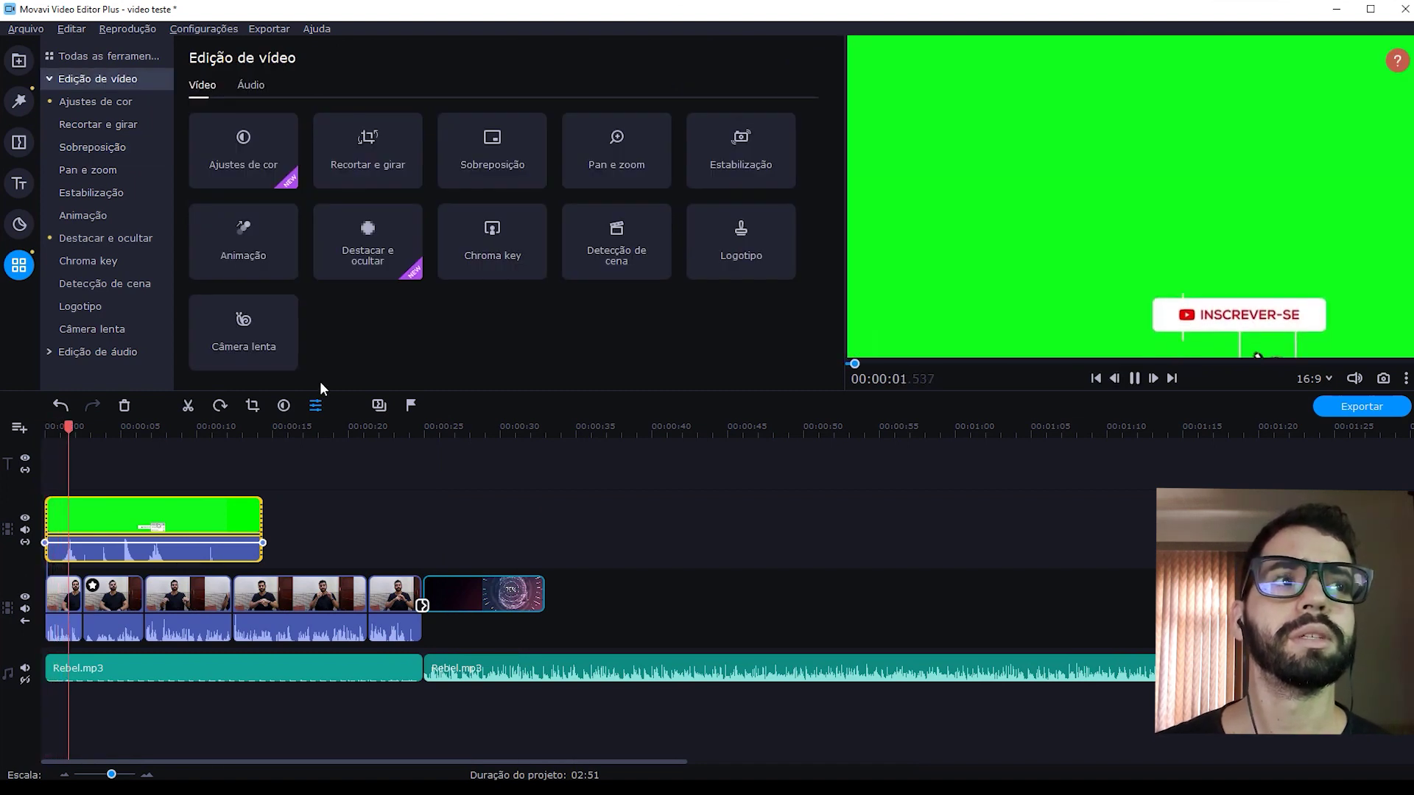
{"action": "key", "text": "space"}
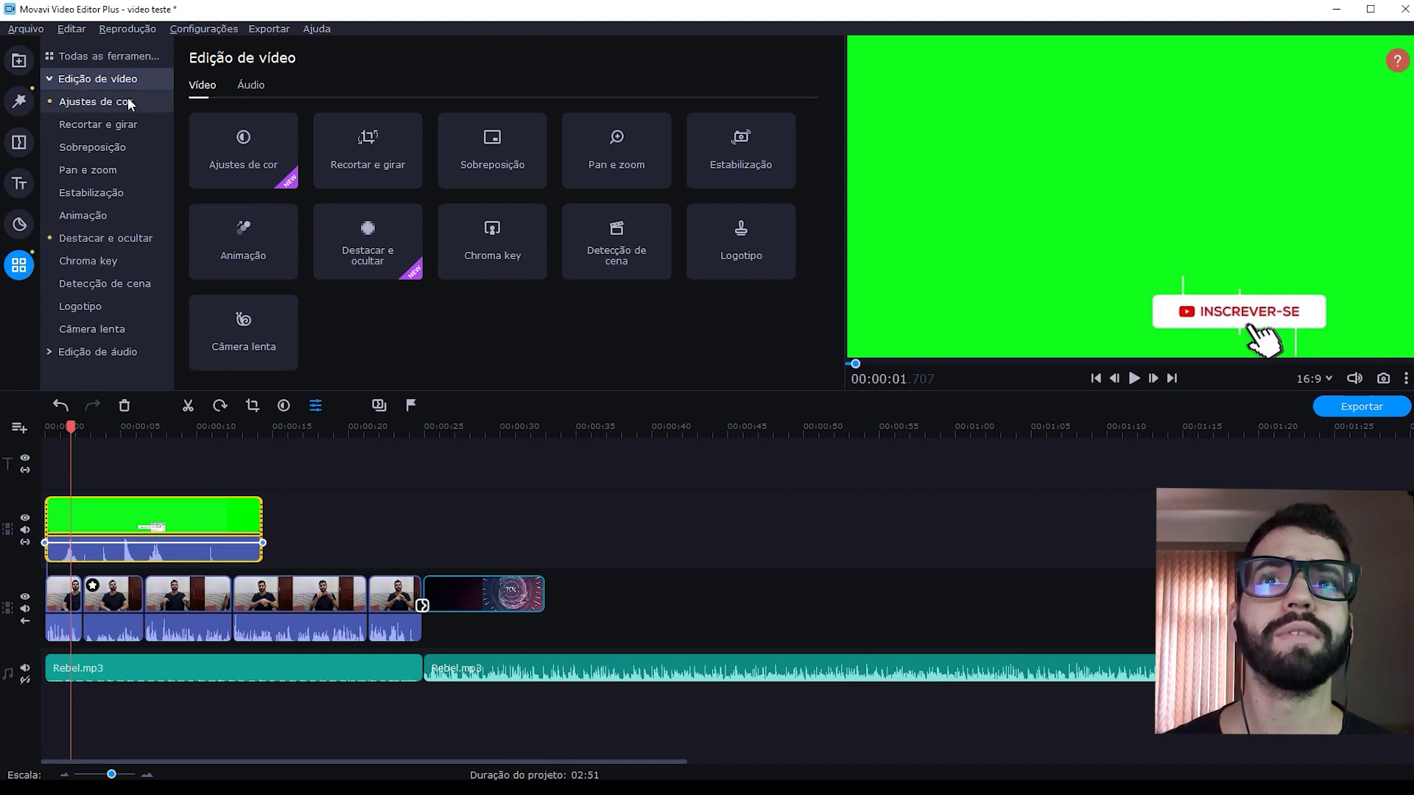
Apply the Chroma key tool to the inscreva-se.mp4 overlay, picking its green background as the colour to remove
{"action": "left_click", "coordinate": [98, 78]}
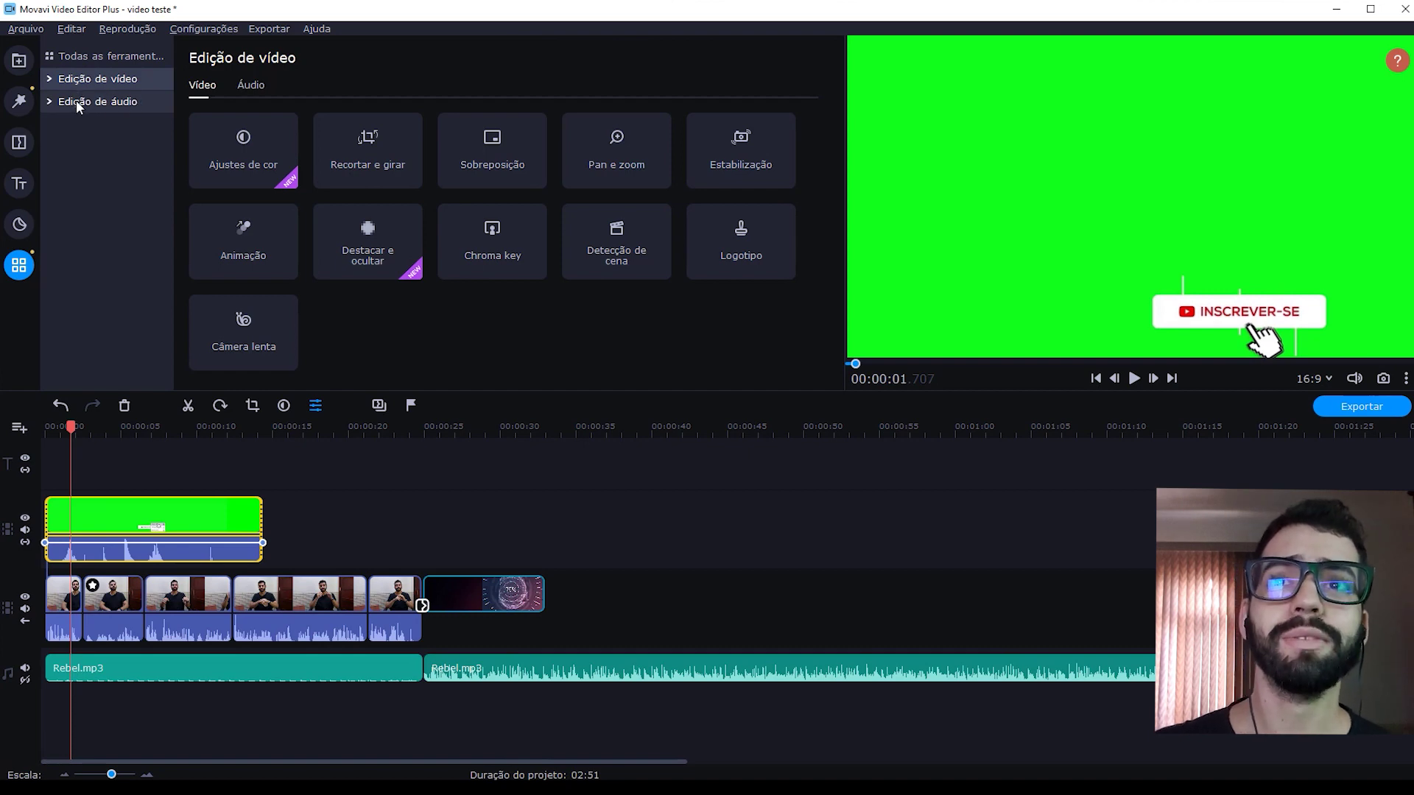
{"action": "left_click", "coordinate": [51, 78]}
{"action": "left_click", "coordinate": [51, 79]}
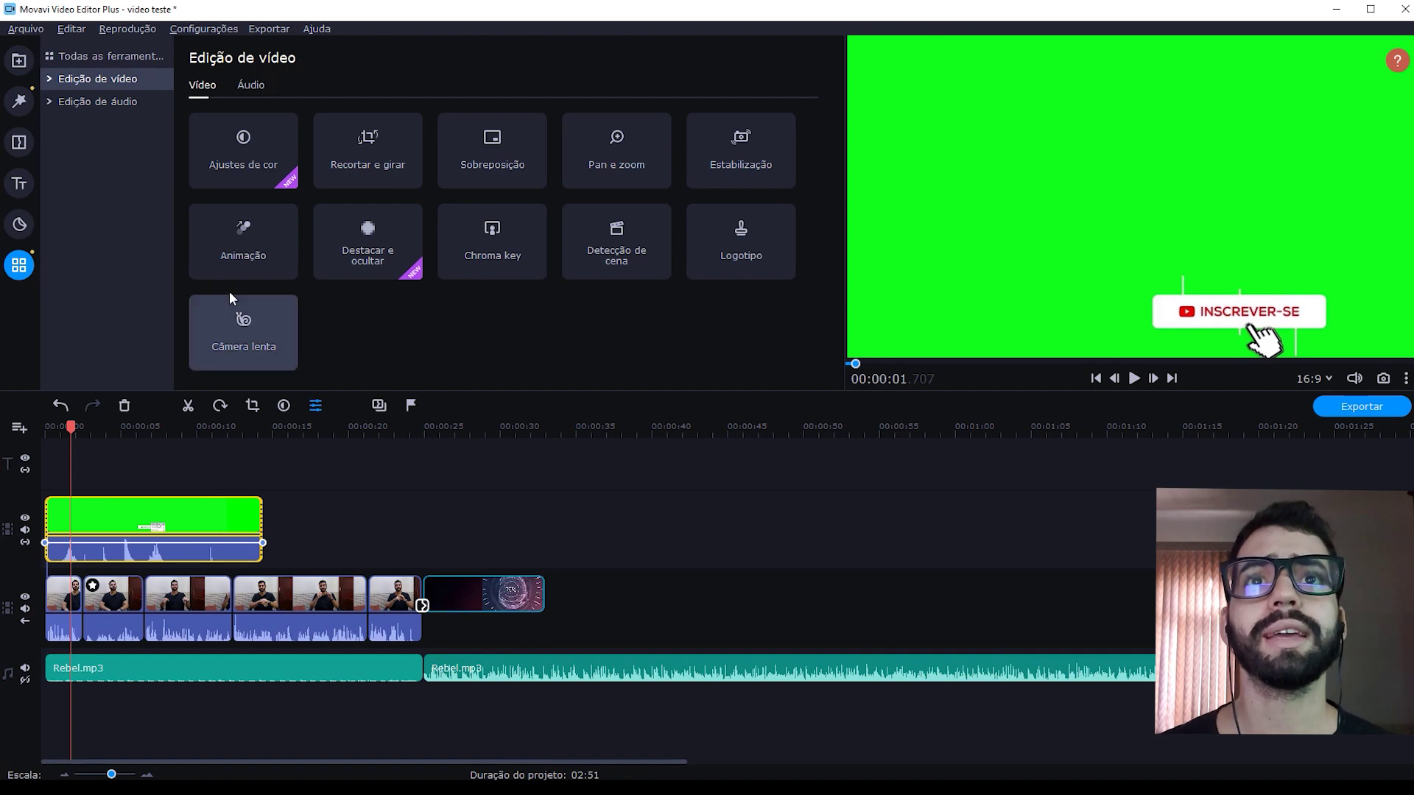
{"action": "left_click", "coordinate": [479, 256]}
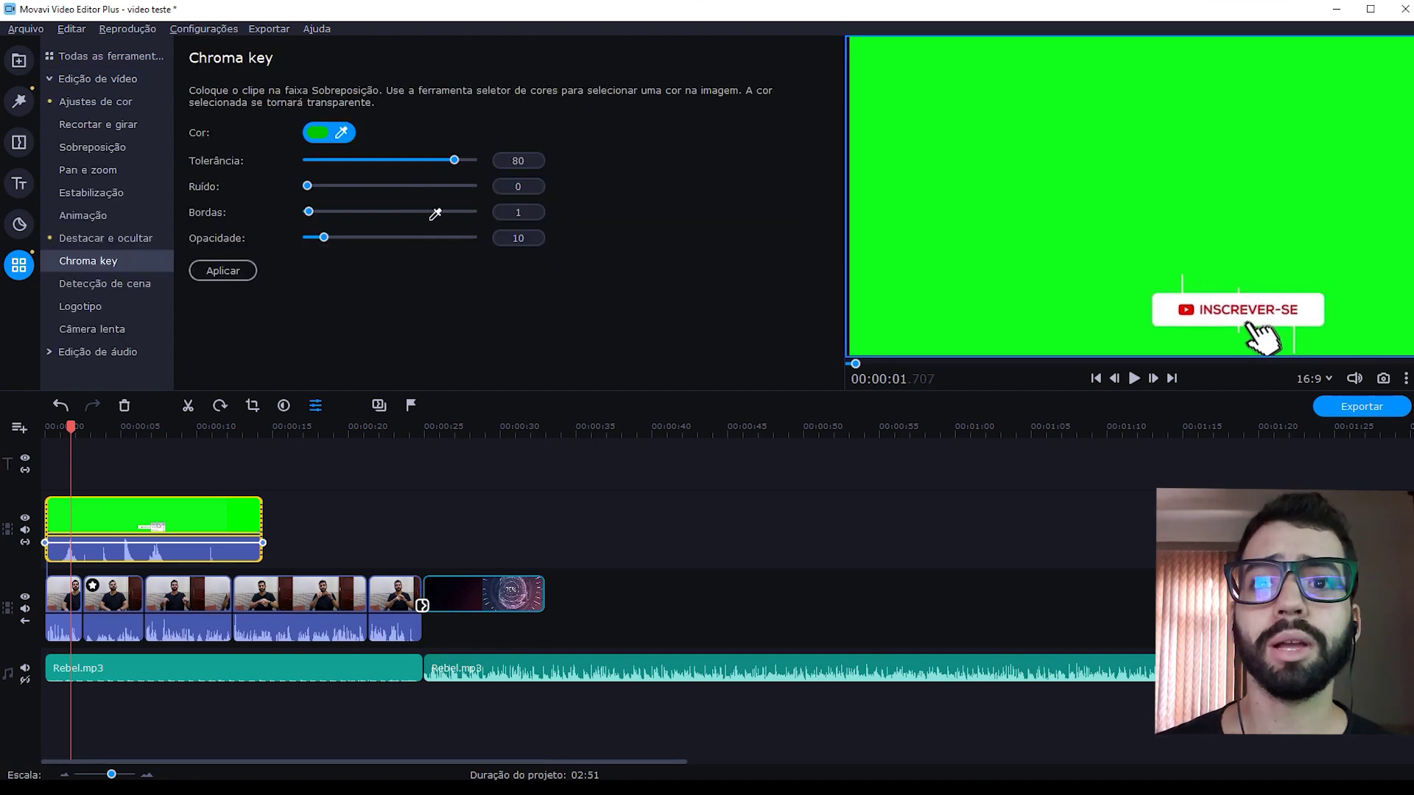
{"action": "left_click", "coordinate": [1148, 174]}
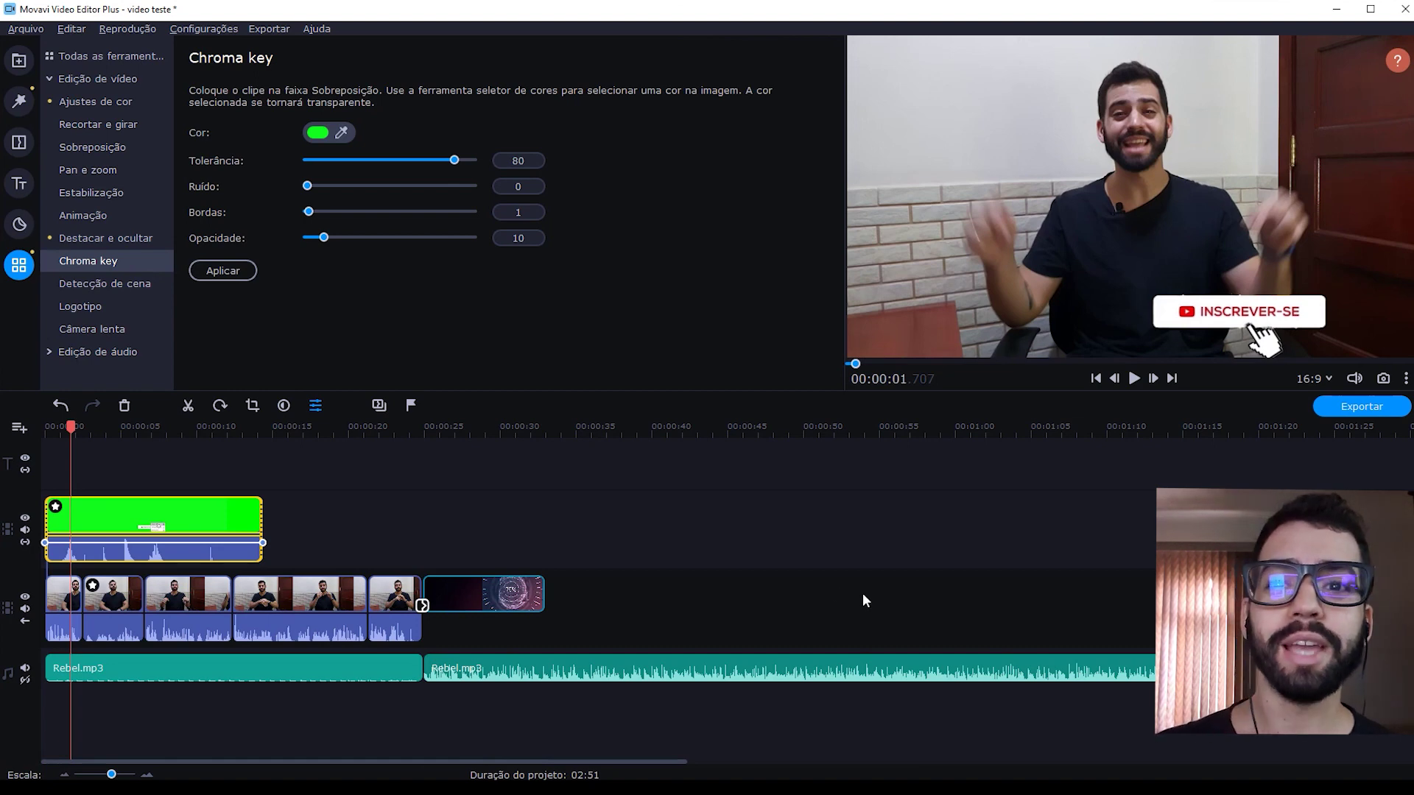
Play the project from the start through the end of the keyed subscribe overlay
{"action": "key", "text": "Home"}
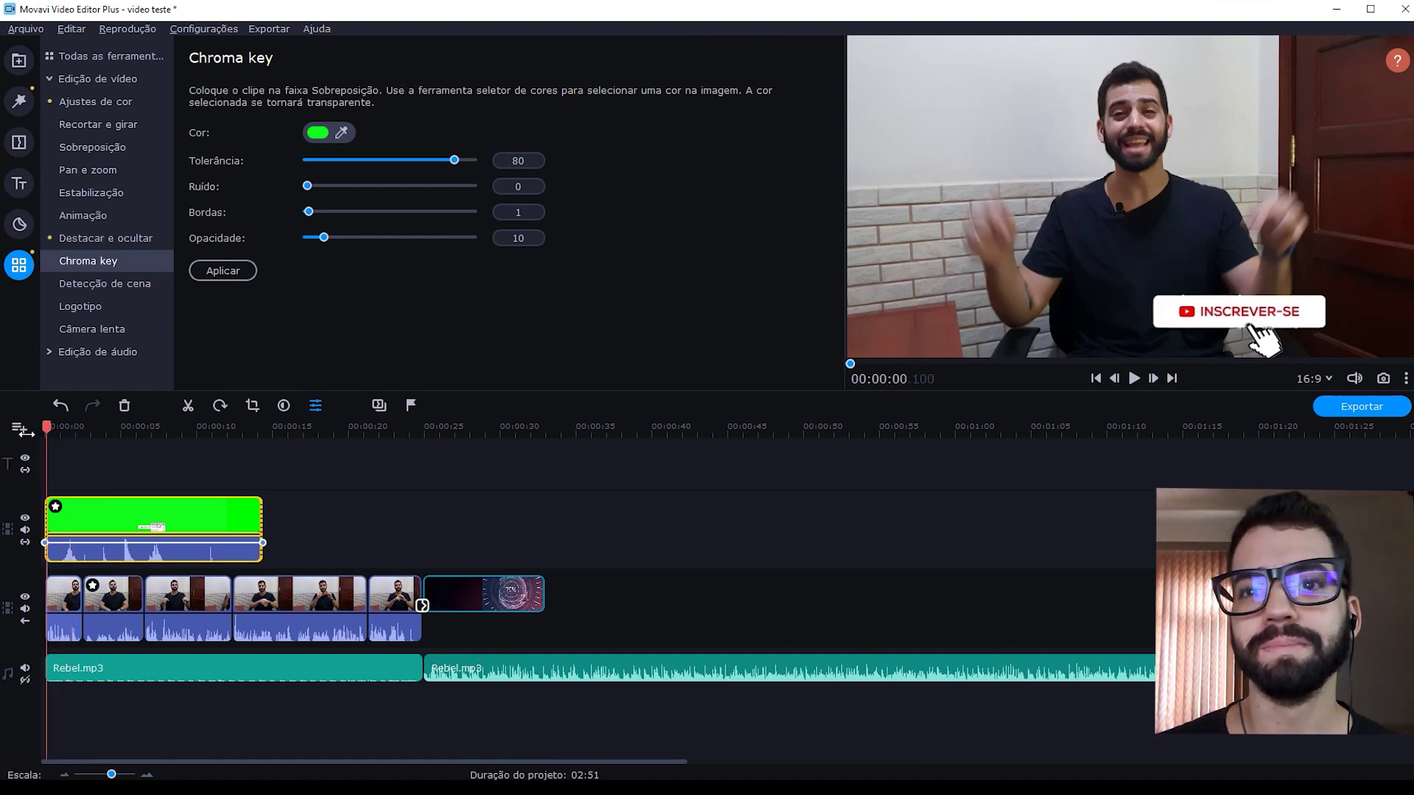
{"action": "key", "text": "space"}
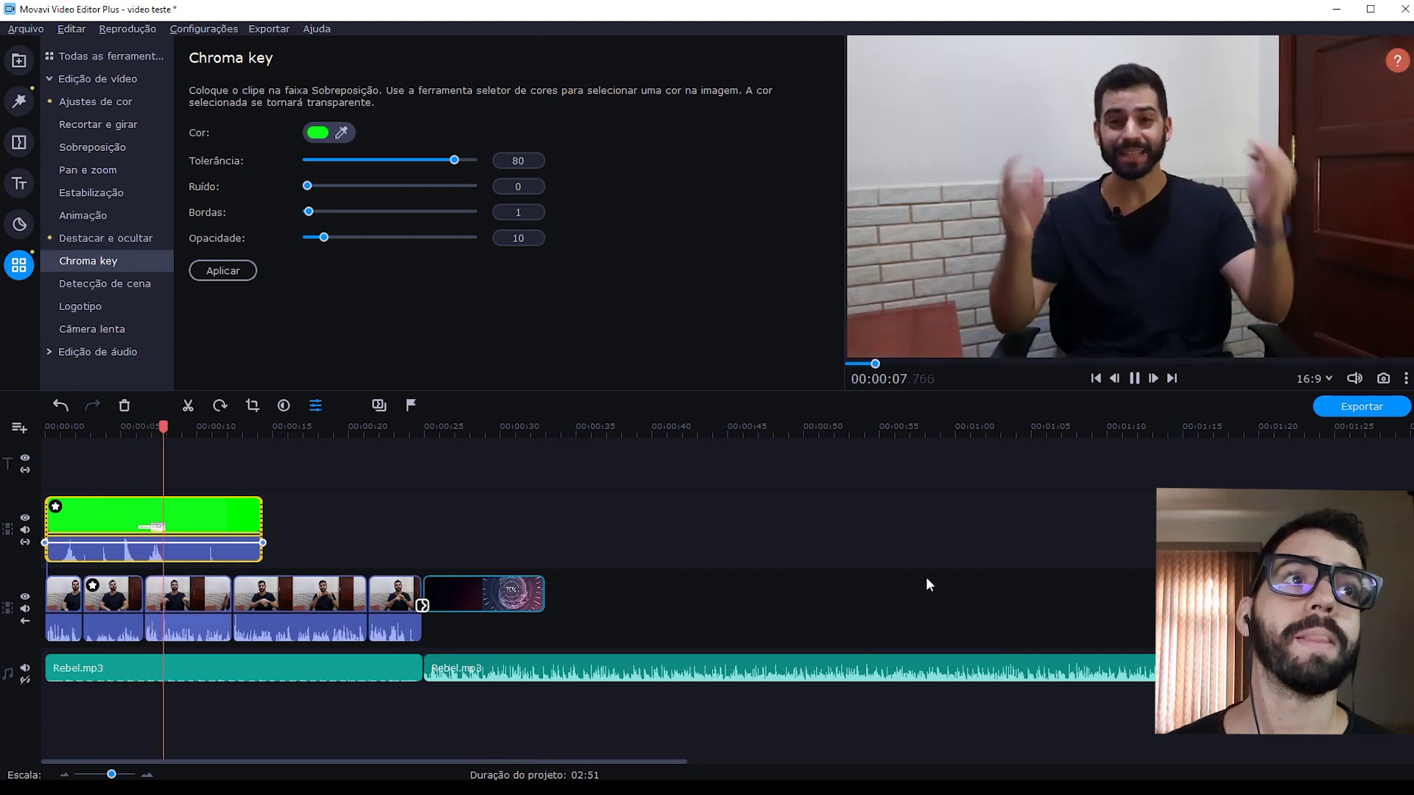
{"action": "key", "text": "space"}
{"action": "key", "text": "space"}
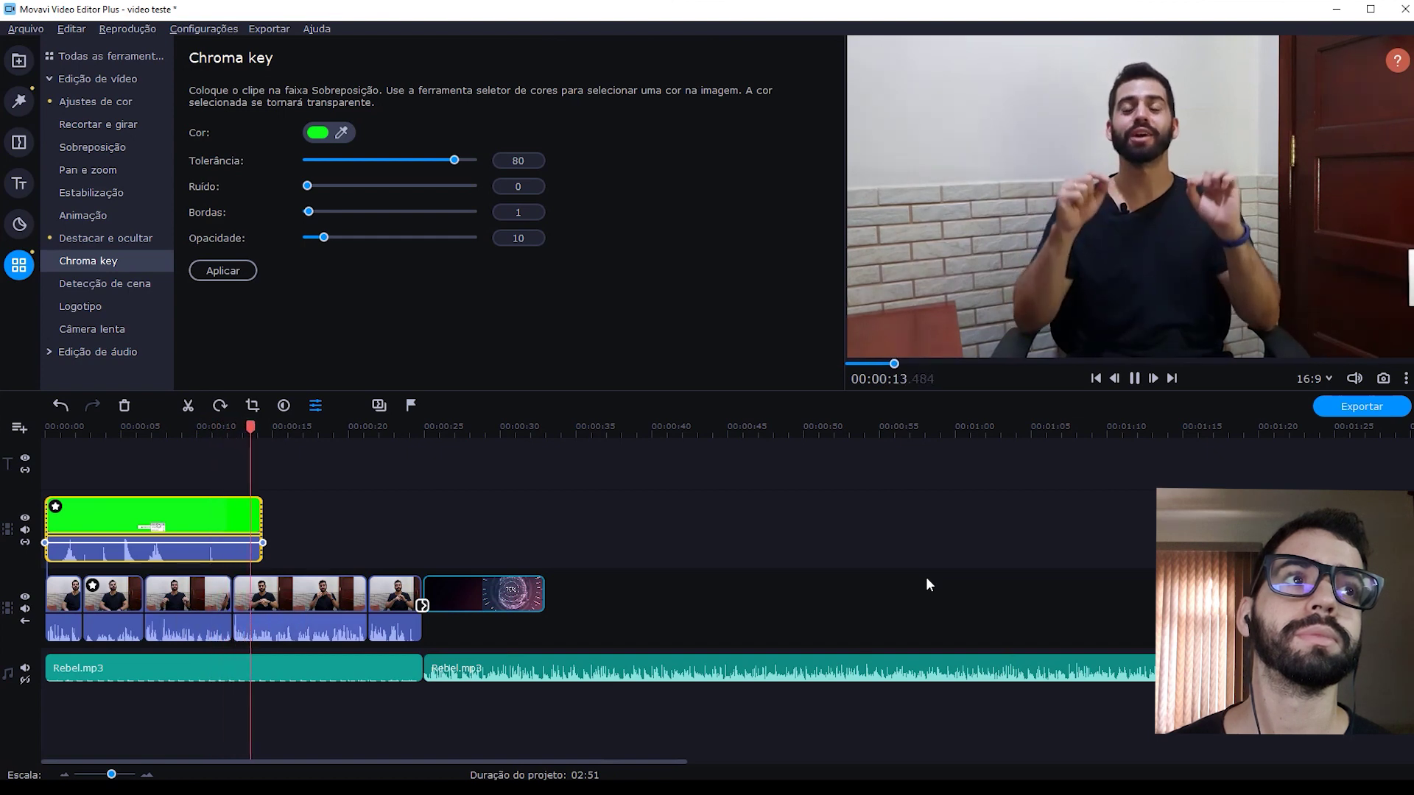
{"action": "key", "text": "space"}
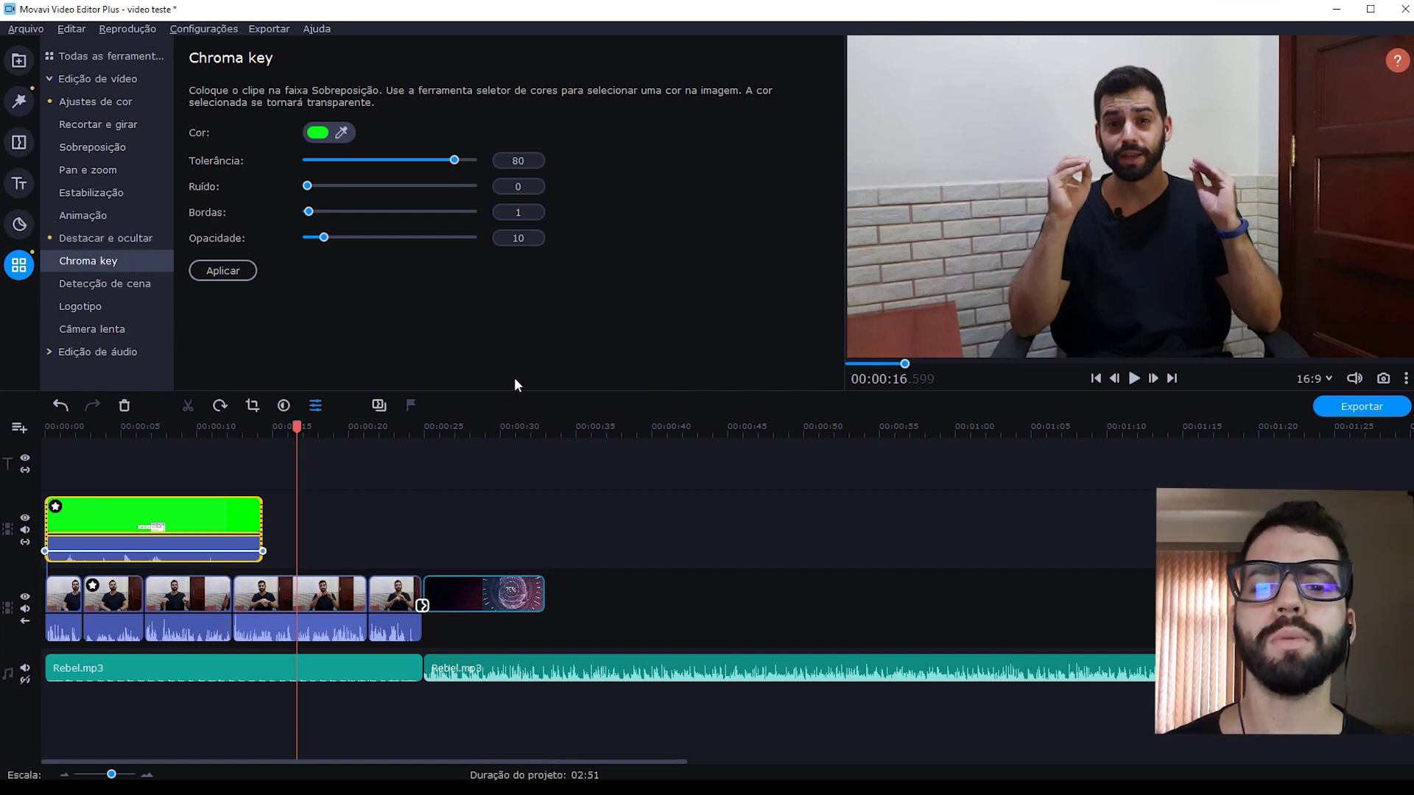
Place the Linha simples title on the title track near the end of the subscribe overlay and preview a frame within it
{"action": "left_click", "coordinate": [20, 184]}
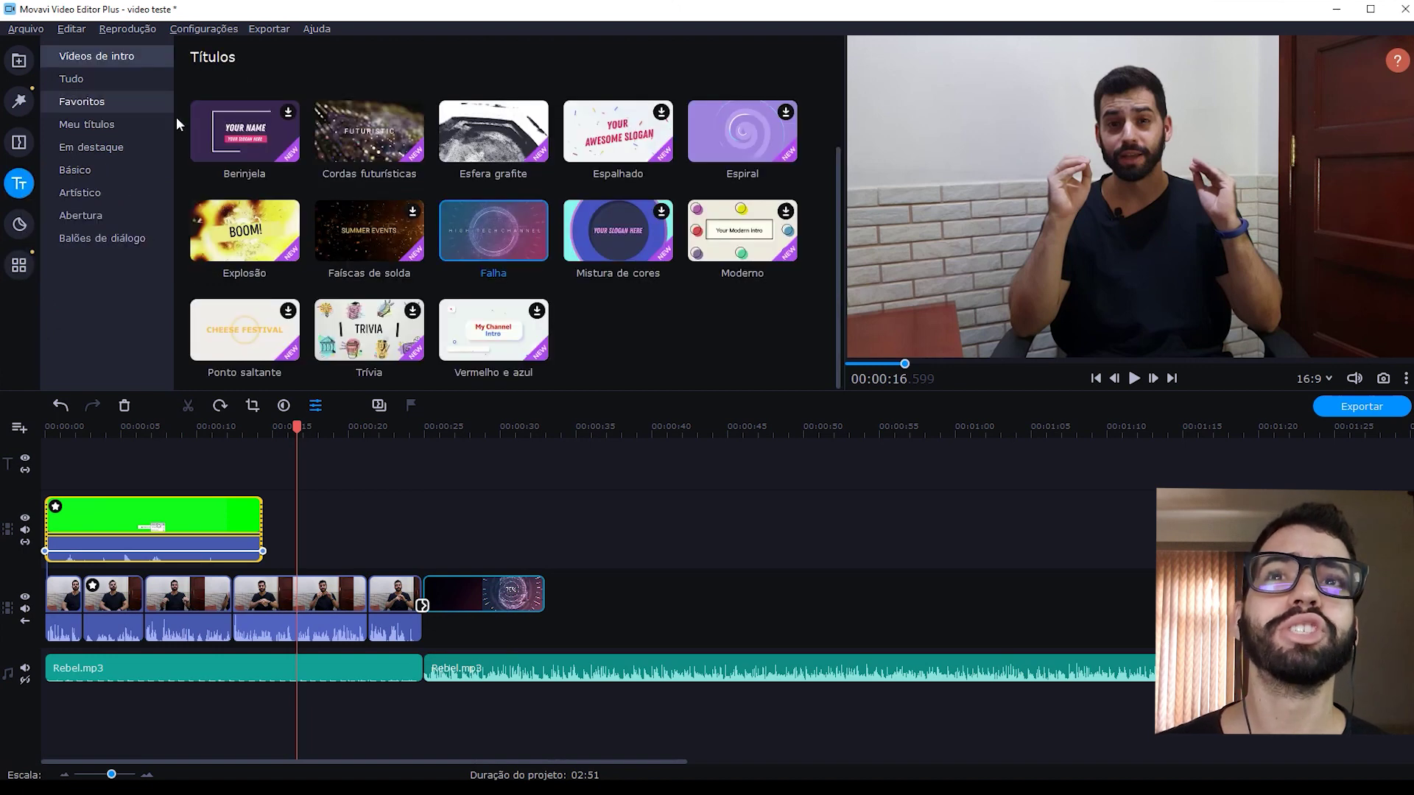
{"action": "left_click", "coordinate": [90, 84]}
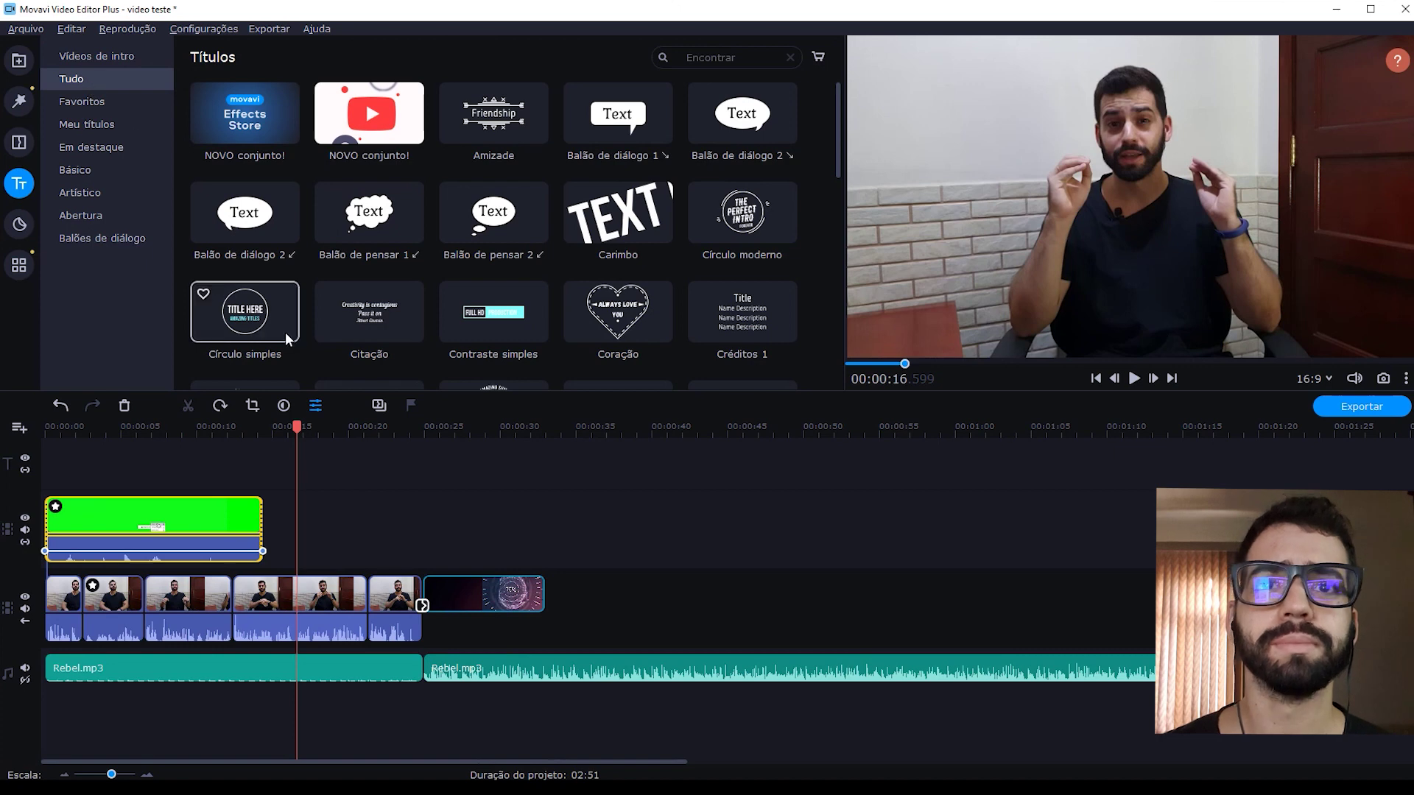
{"action": "scroll", "coordinate": [493, 324], "scroll_direction": "down", "scroll_amount": 3}
{"action": "left_click", "coordinate": [500, 337]}
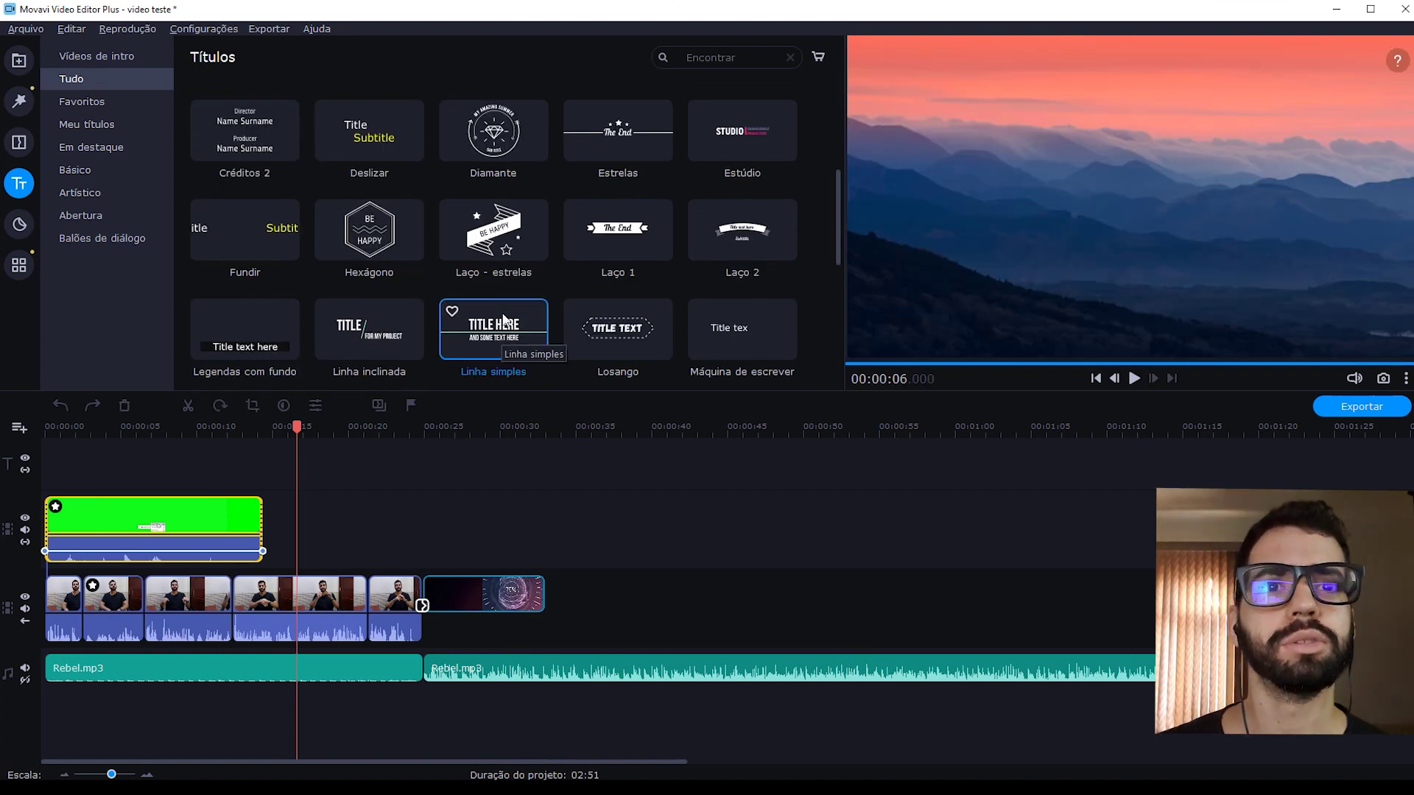
{"action": "left_click_drag", "start_coordinate": [503, 322], "coordinate": [200, 451]}
{"action": "left_click", "coordinate": [225, 426]}
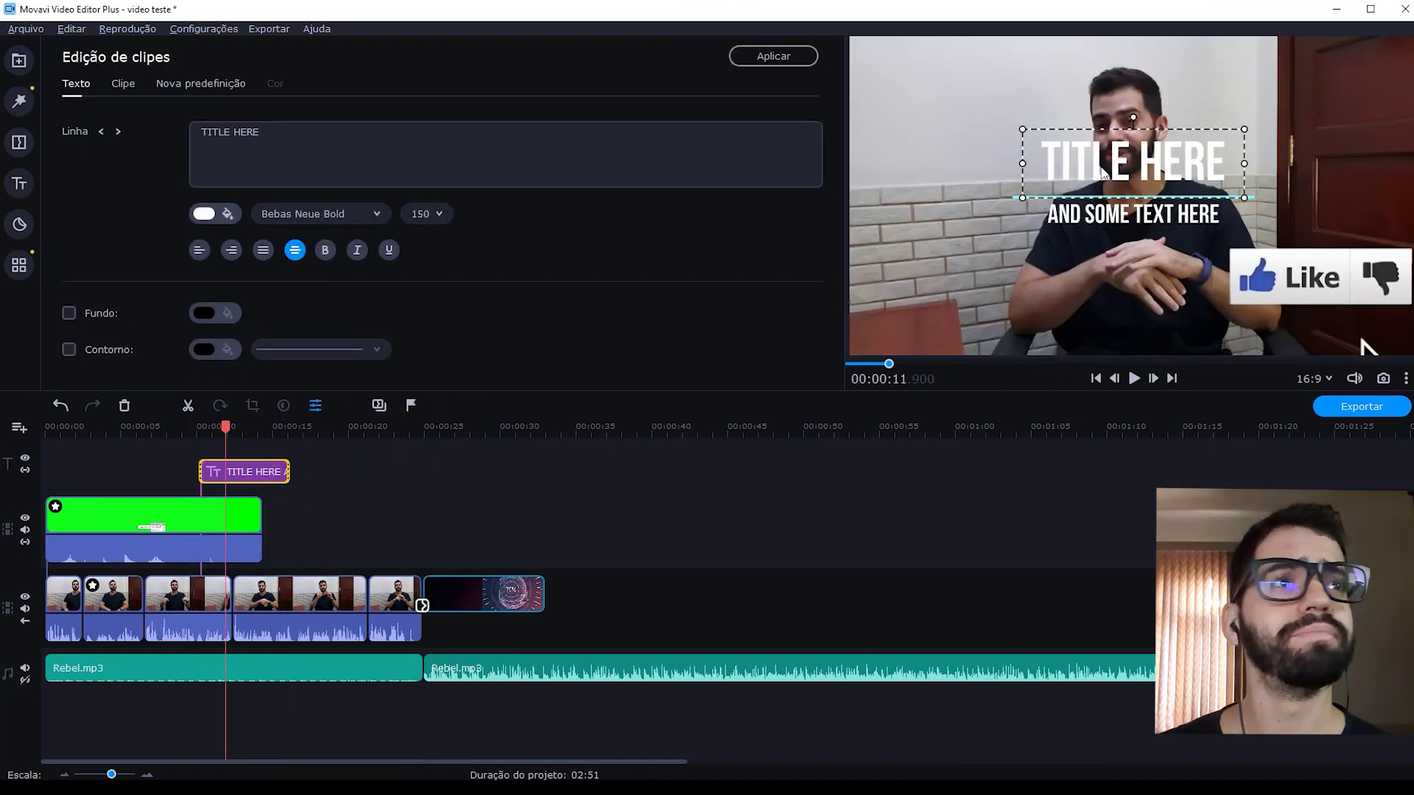
Replace the title's main line with EDITANDO COM and set its font size to 120
{"action": "double_click", "coordinate": [1100, 173]}
{"action": "type", "text": "EDITANDO COM"}
{"action": "key", "text": "ctrl+z"}
{"action": "double_click", "coordinate": [1133, 164]}
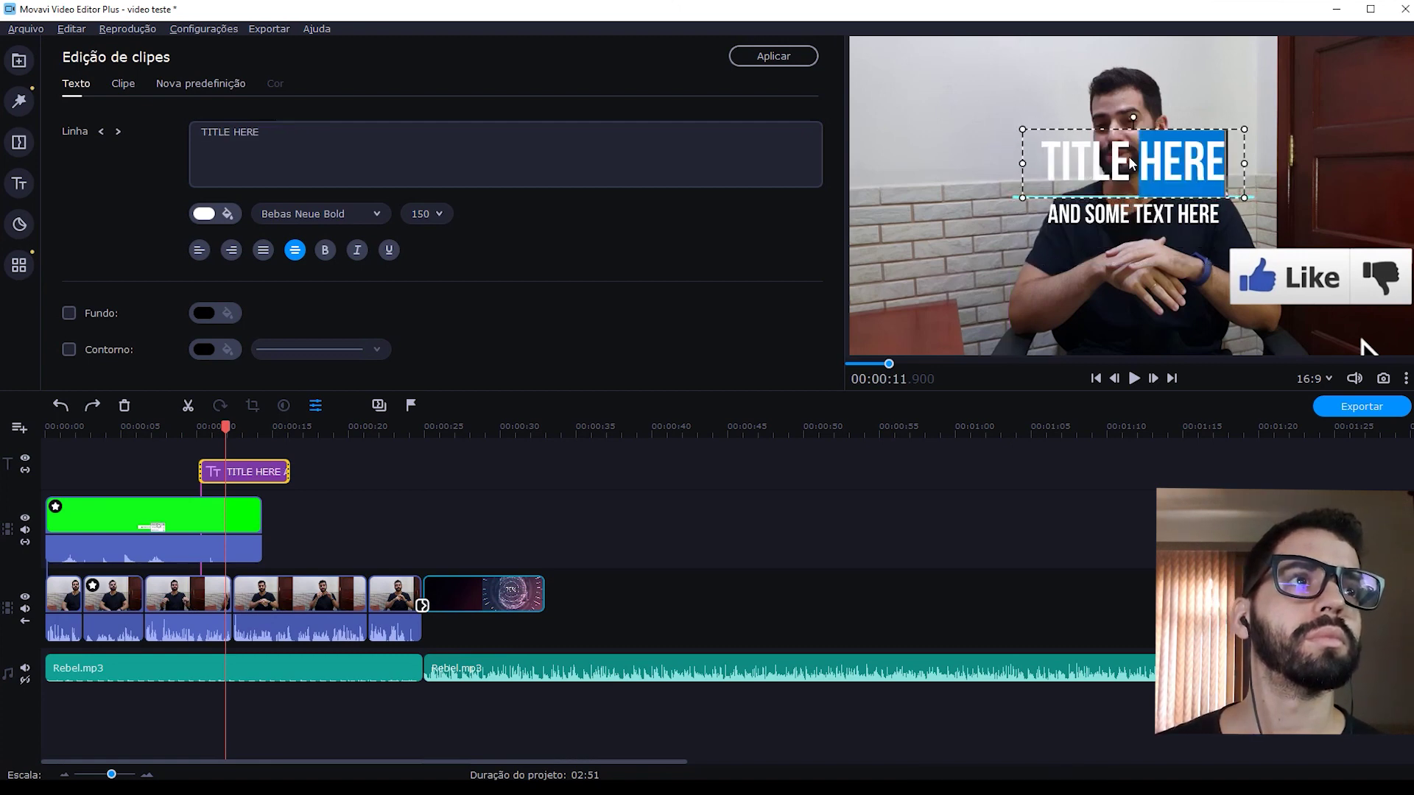
{"action": "key", "text": "ctrl+a"}
{"action": "type", "text": "EDITANDO COM"}
{"action": "left_click", "coordinate": [426, 214]}
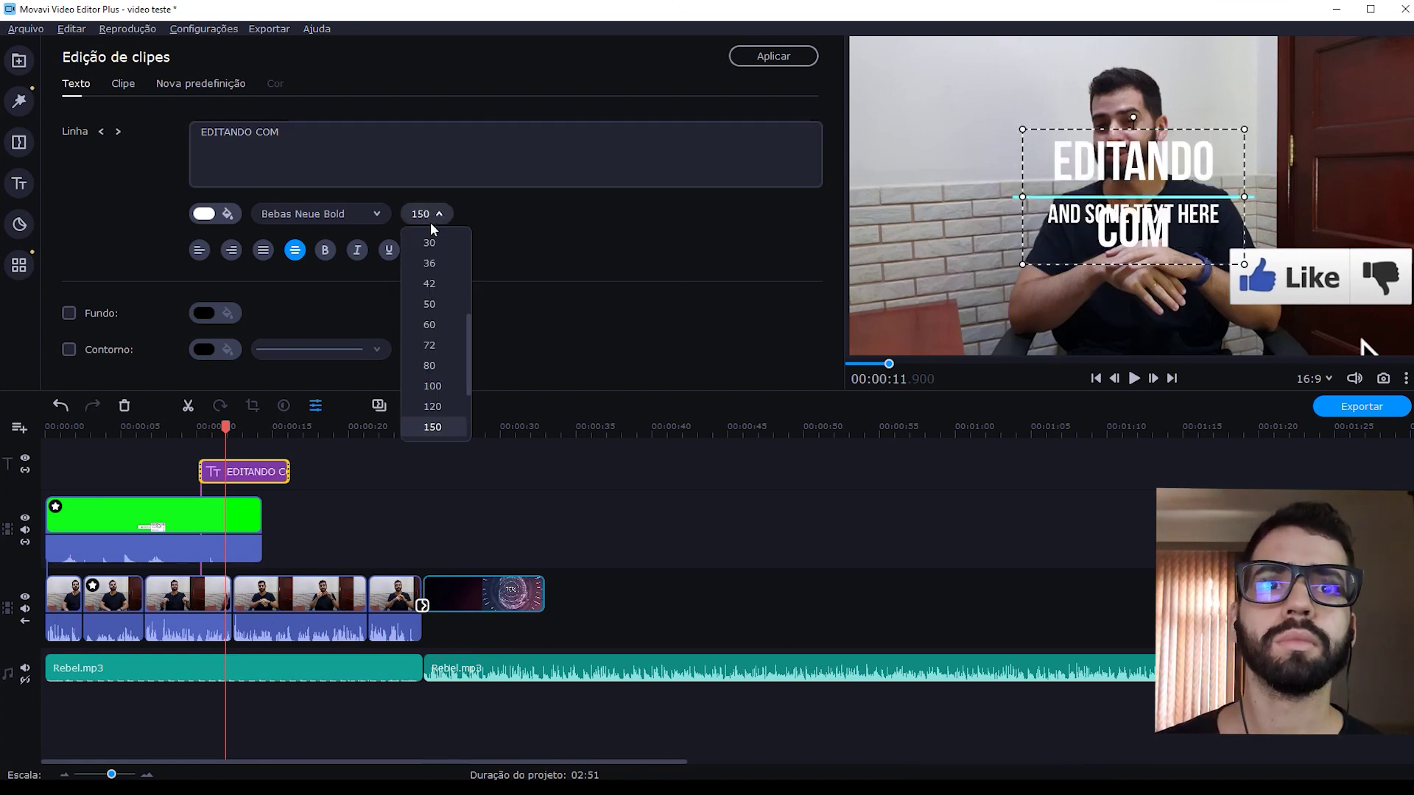
{"action": "left_click", "coordinate": [434, 386]}
{"action": "left_click", "coordinate": [426, 214]}
{"action": "left_click", "coordinate": [439, 408]}
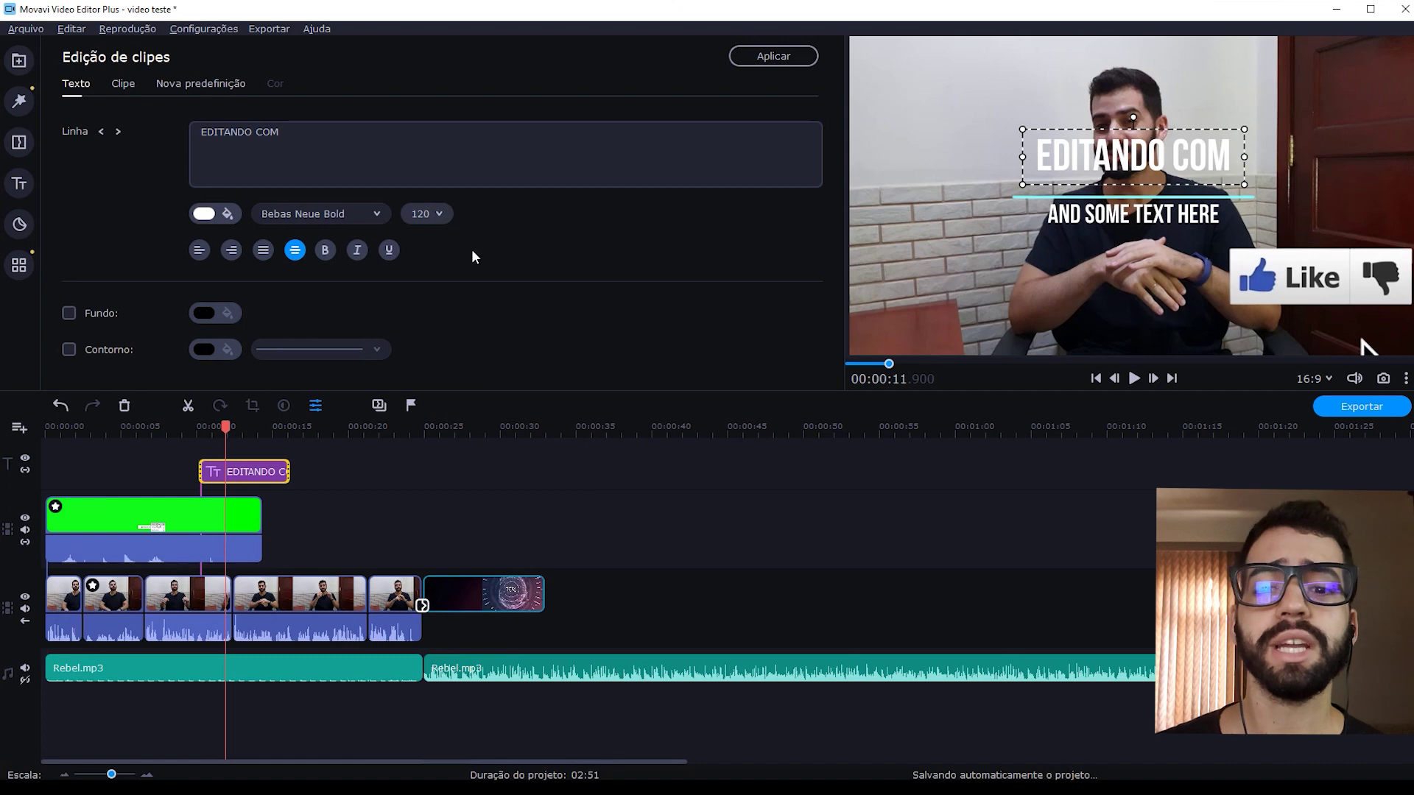
Change the title's second line to MOVAVI EDITOR PLUS and lower the main line to sit just above the divider line
{"action": "left_click", "coordinate": [1221, 157]}
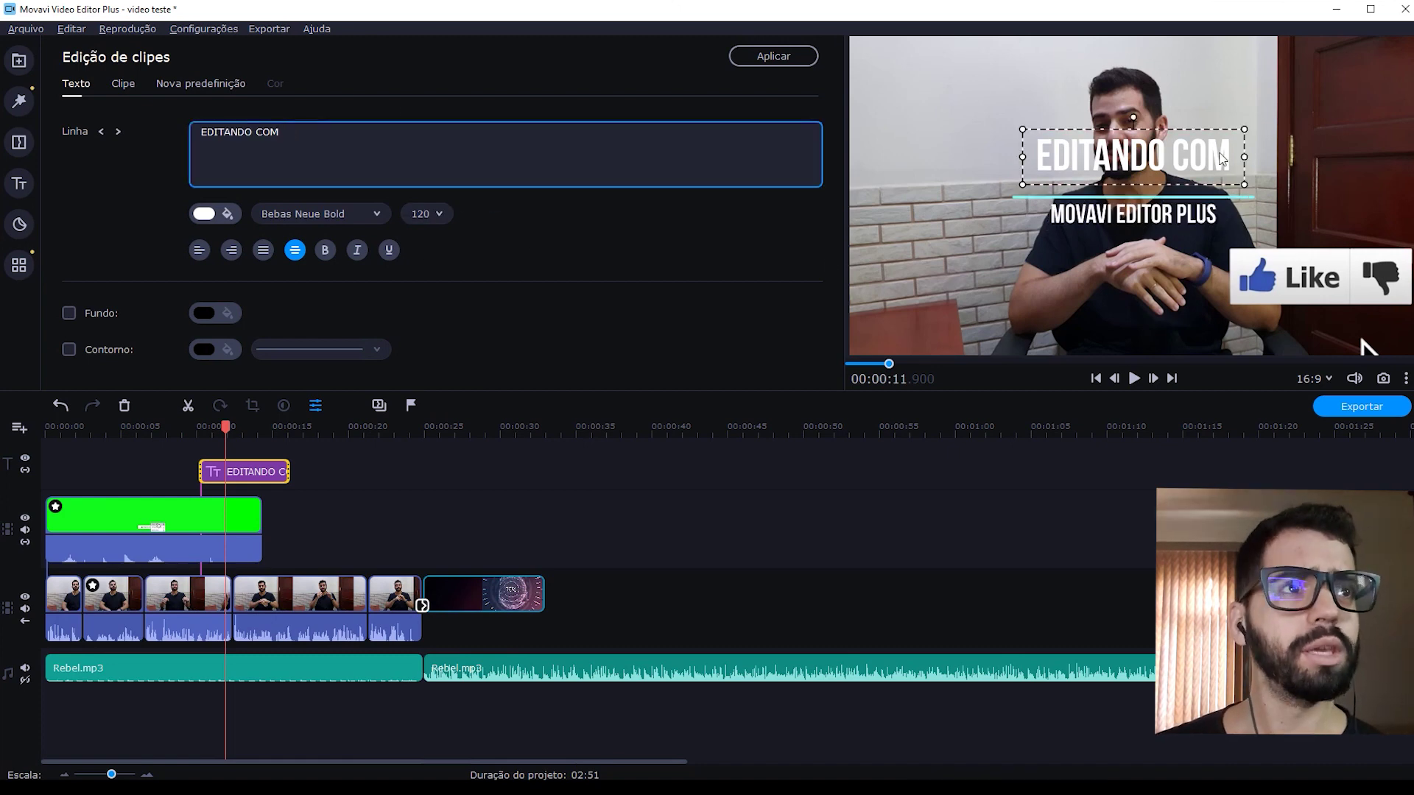
{"action": "left_click_drag", "start_coordinate": [1221, 157], "coordinate": [1221, 174]}
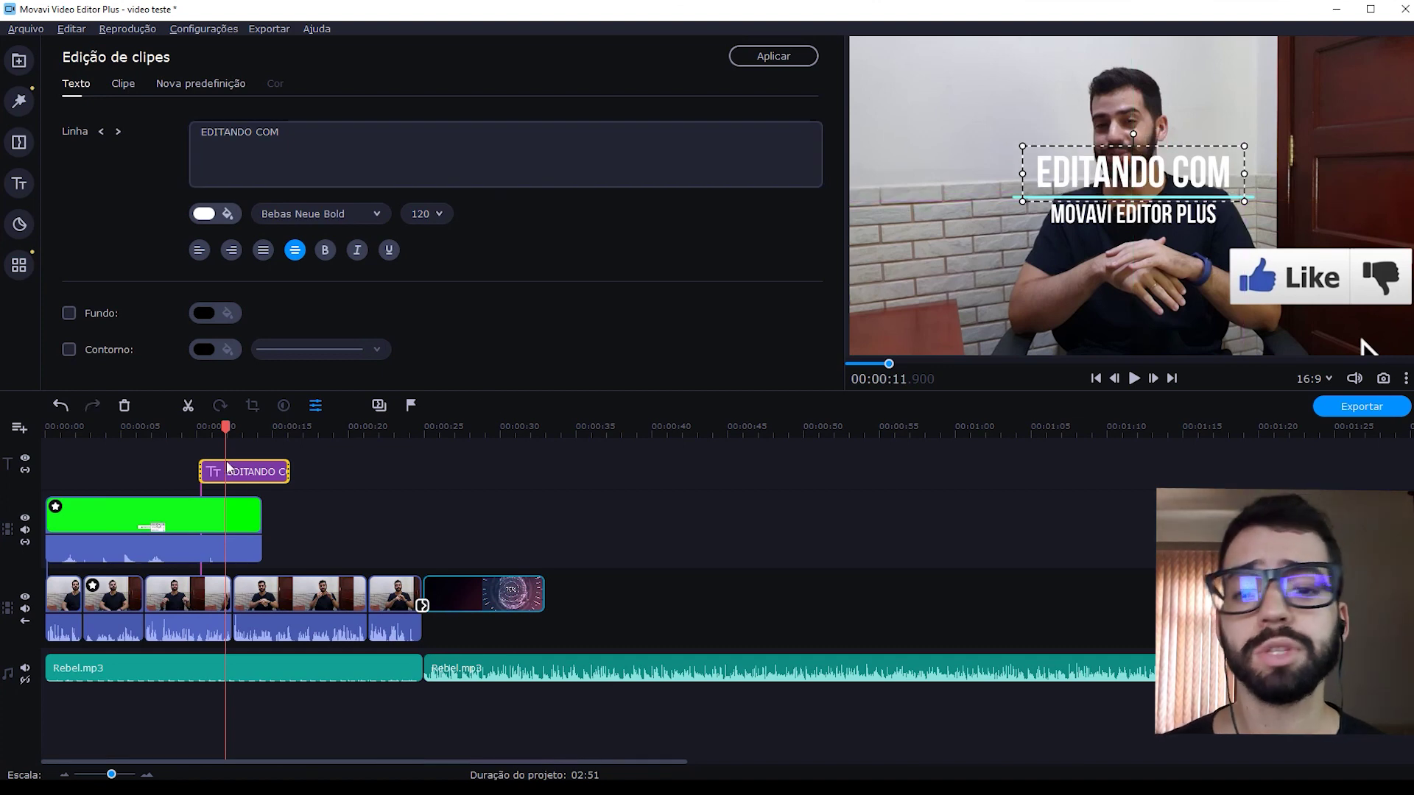
Move the title clip to start at about 13.5 s, just before the subscribe overlay ends, and play that section
{"action": "left_click_drag", "start_coordinate": [256, 471], "coordinate": [321, 472]}
{"action": "left_click", "coordinate": [205, 426]}
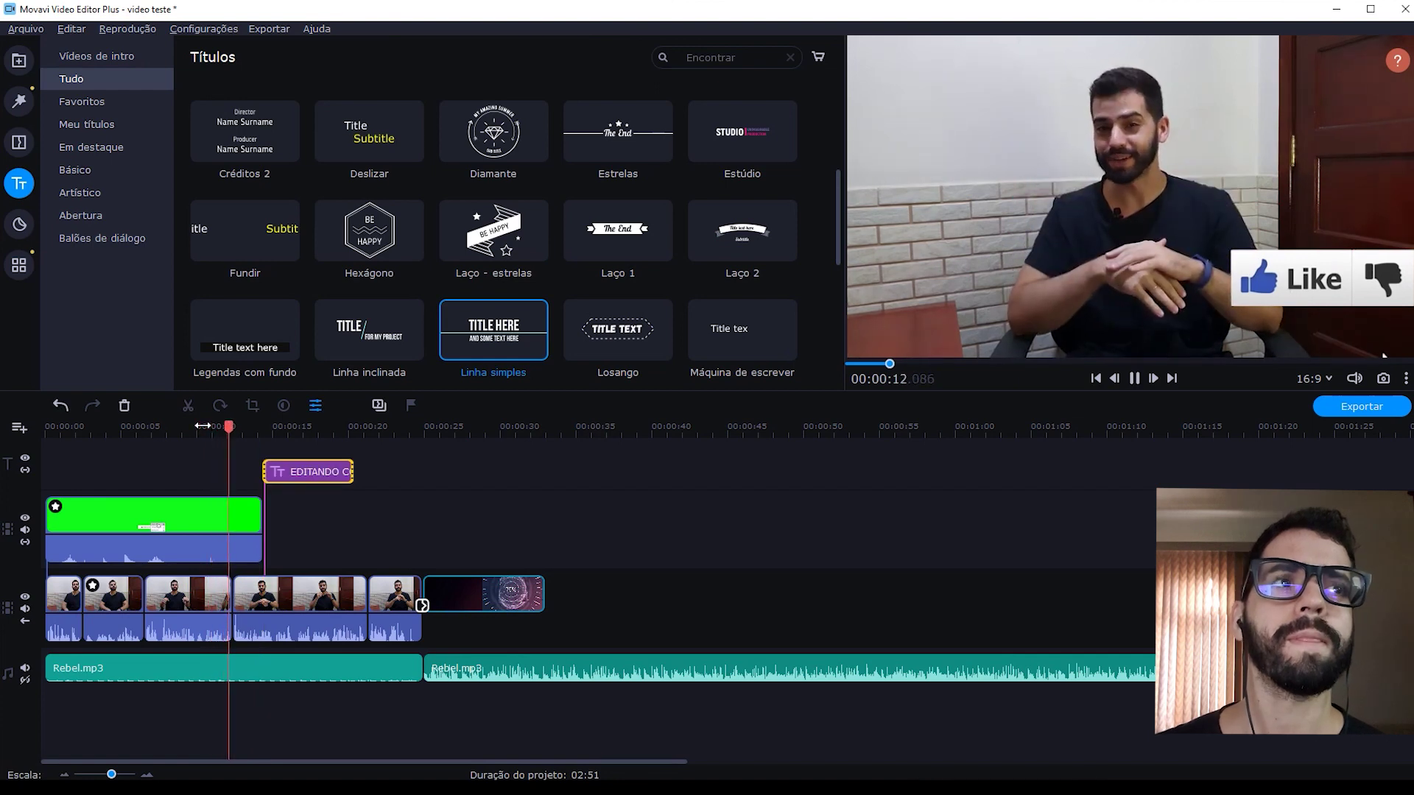
{"action": "key", "text": "space"}
{"action": "left_click_drag", "start_coordinate": [296, 467], "coordinate": [288, 470]}
{"action": "left_click", "coordinate": [229, 428]}
{"action": "key", "text": "space"}
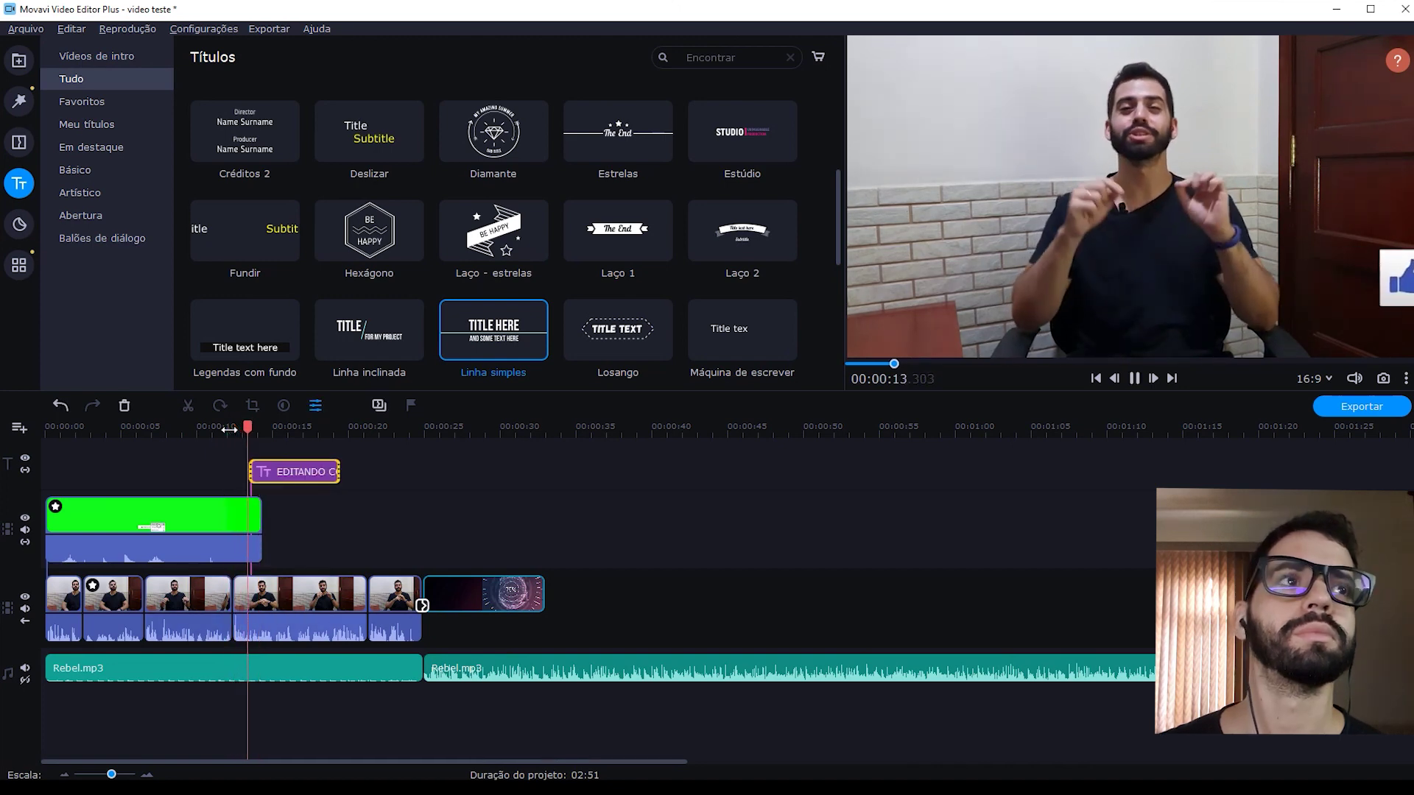
{"action": "key", "text": "space"}
Set the title's animation speed to 166% and play the result
{"action": "double_click", "coordinate": [306, 475]}
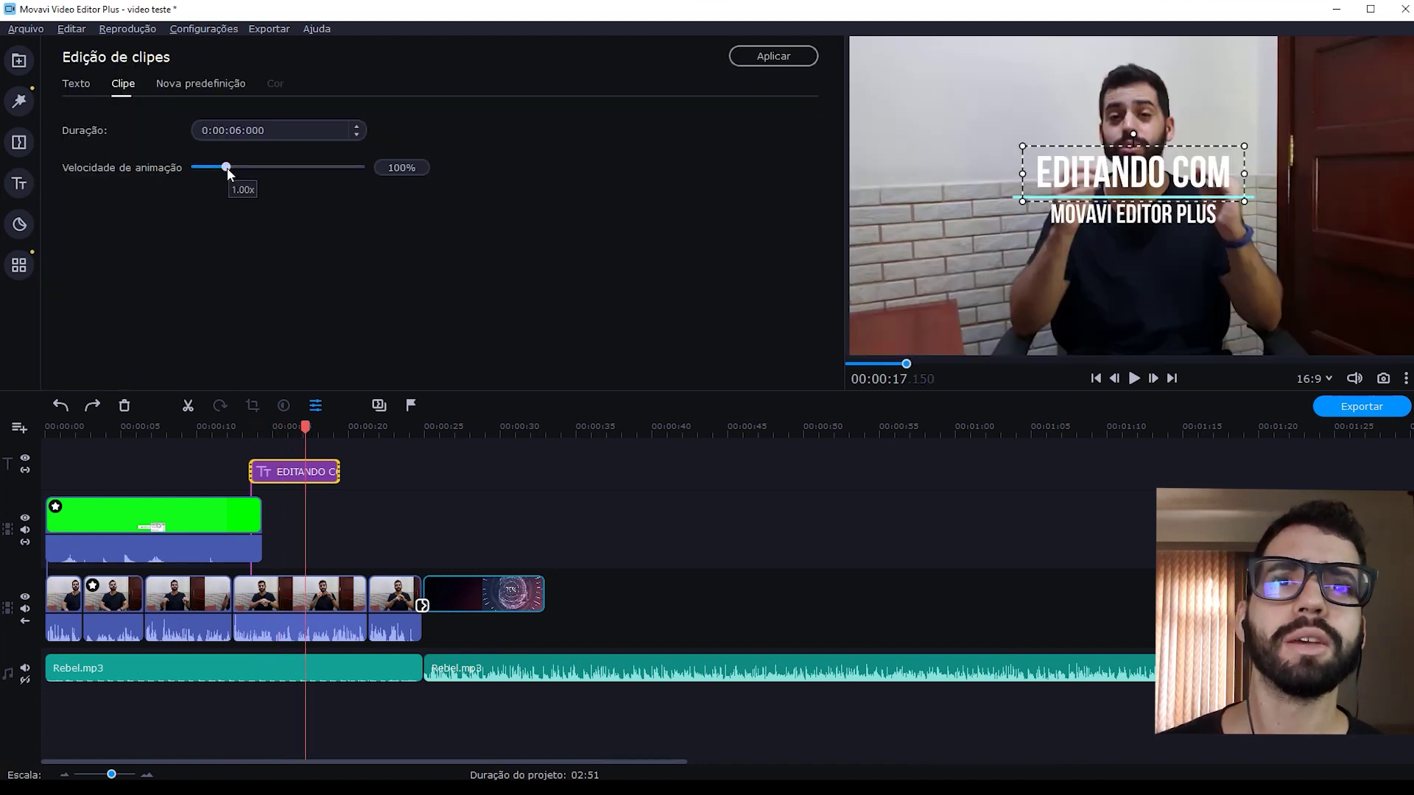
{"action": "left_click_drag", "start_coordinate": [227, 166], "coordinate": [249, 167]}
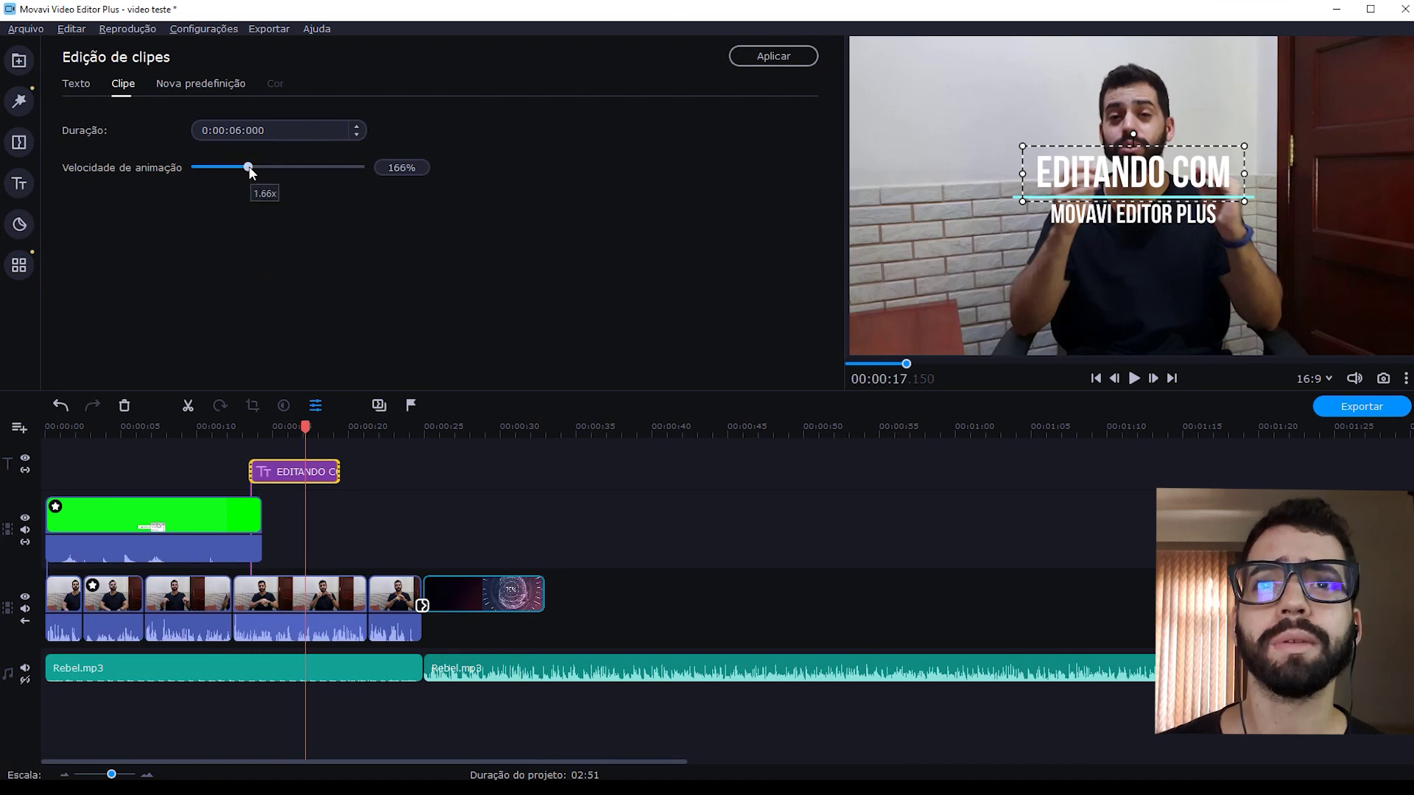
{"action": "left_click", "coordinate": [289, 542]}
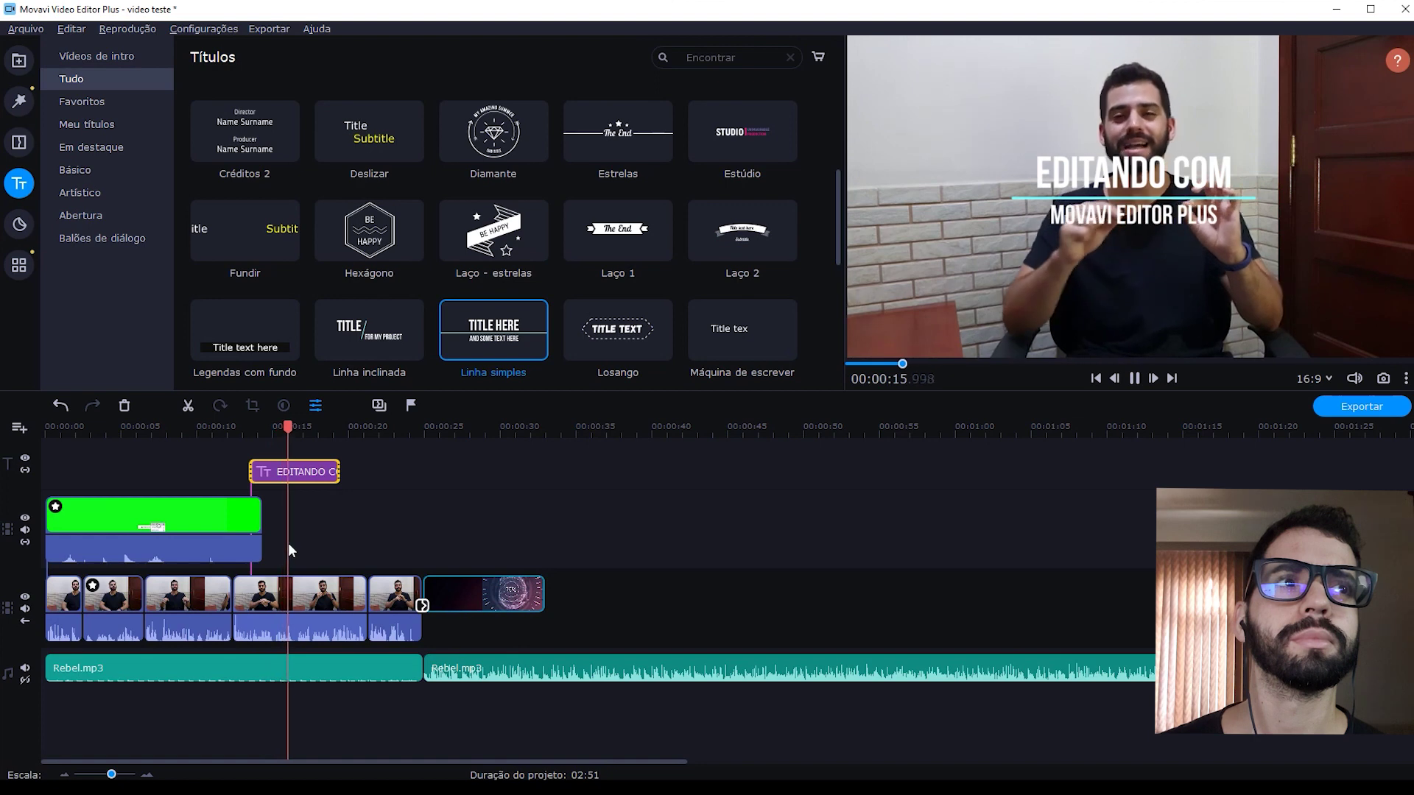
{"action": "key", "text": "space"}
Shorten the title clip so it ends at about 17 s and play it
{"action": "left_click_drag", "start_coordinate": [335, 470], "coordinate": [306, 465]}
{"action": "key", "text": "space"}
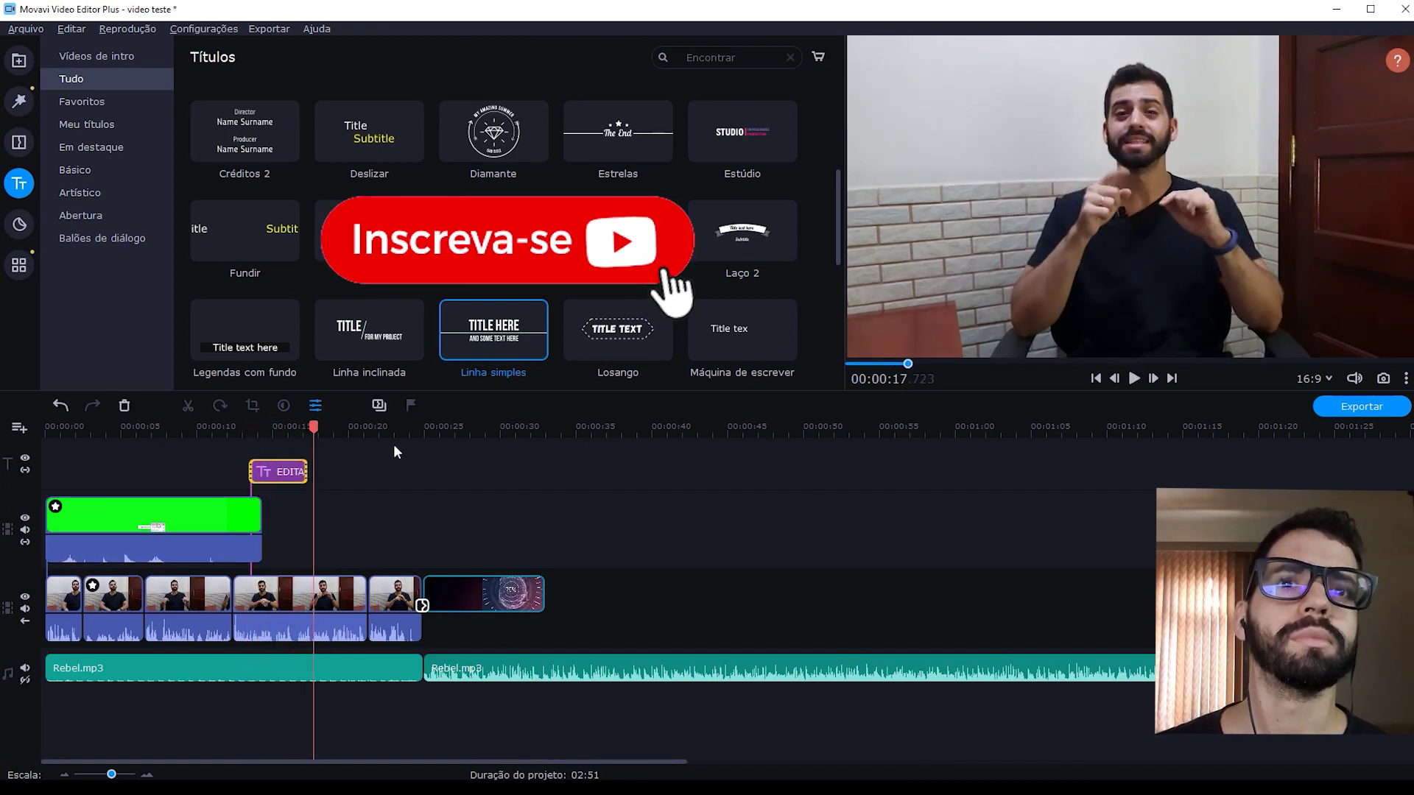
{"action": "key", "text": "space"}
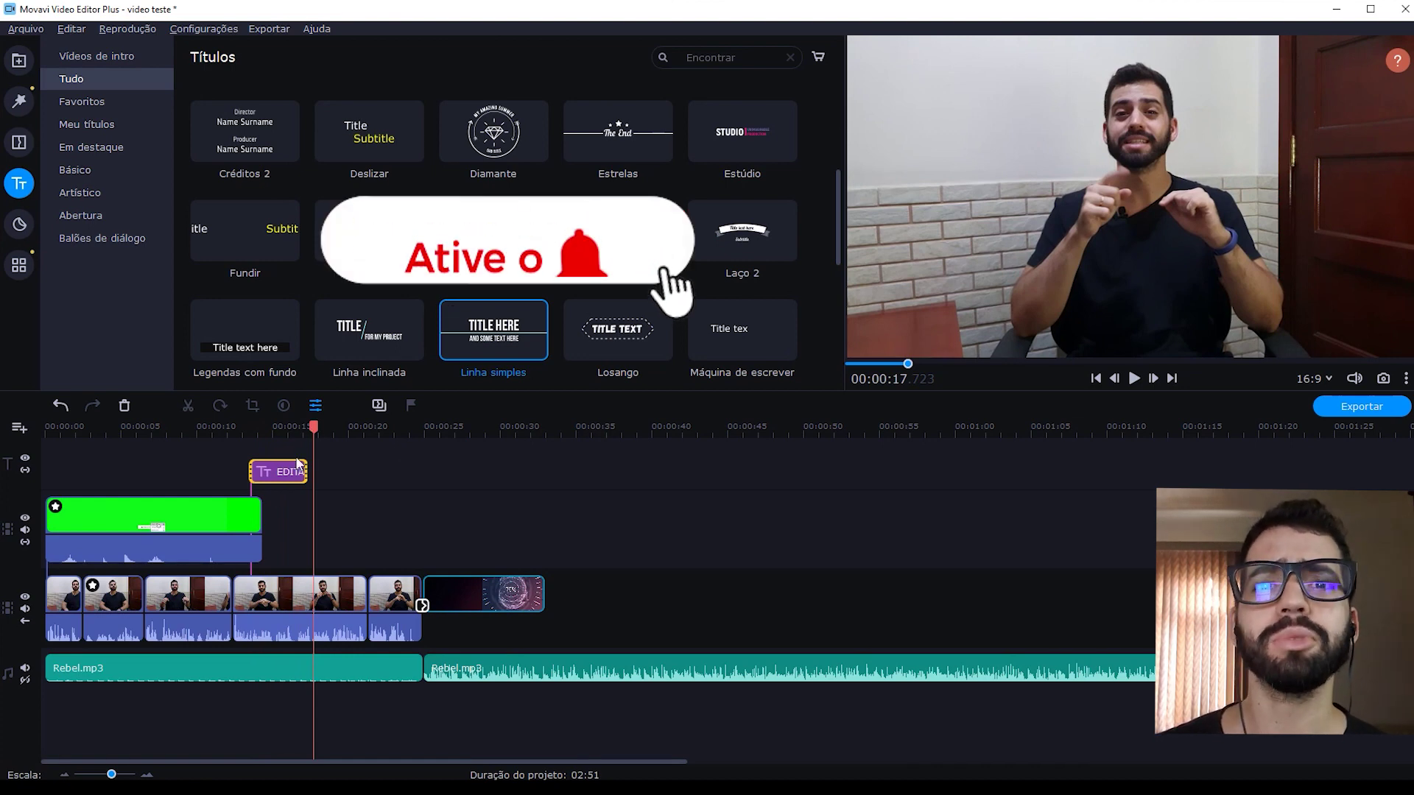
Split the main video clip under the title at the title's start and end
{"action": "left_click", "coordinate": [309, 427]}
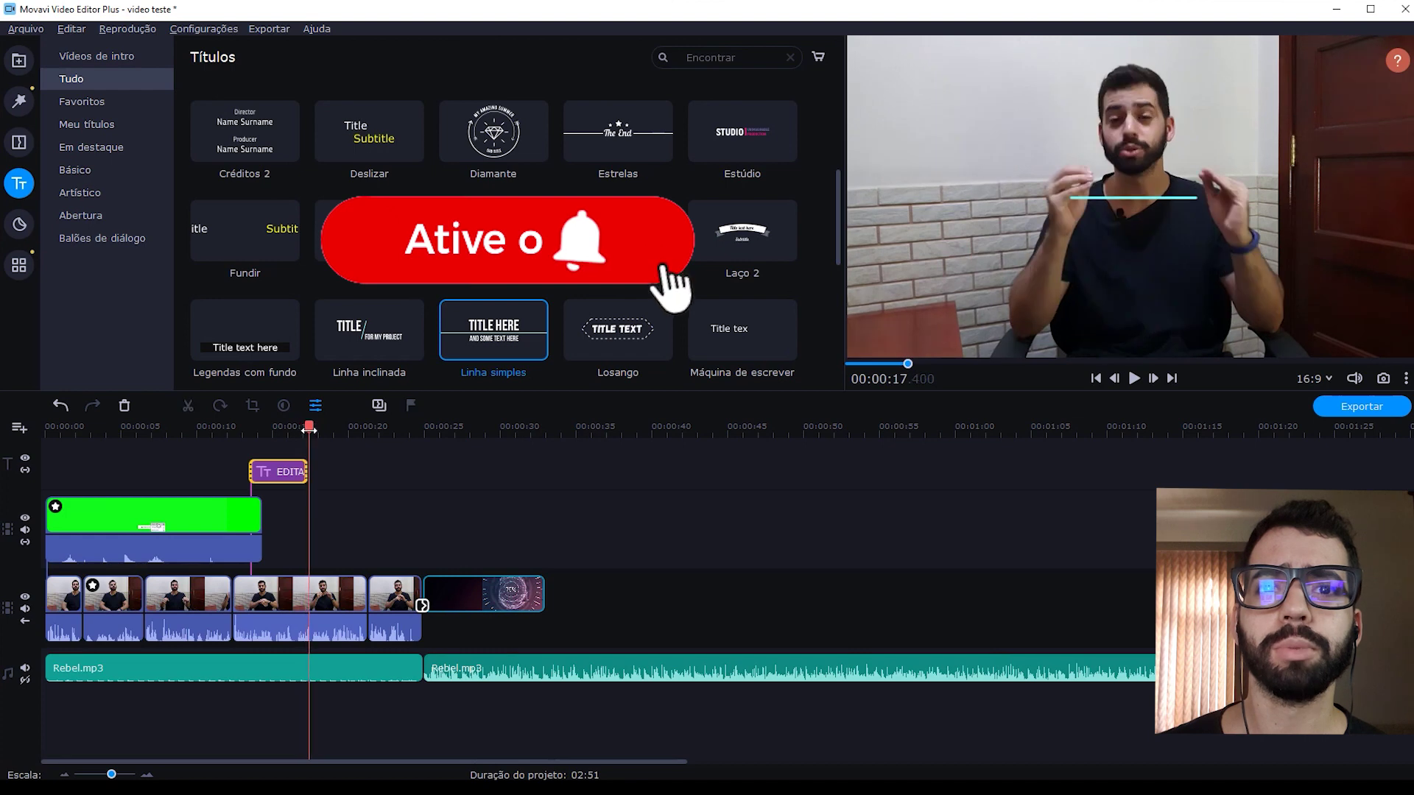
{"action": "left_click", "coordinate": [271, 615]}
{"action": "left_click", "coordinate": [251, 427]}
{"action": "key", "text": "ctrl+b"}
{"action": "left_click_drag", "start_coordinate": [254, 434], "coordinate": [307, 434]}
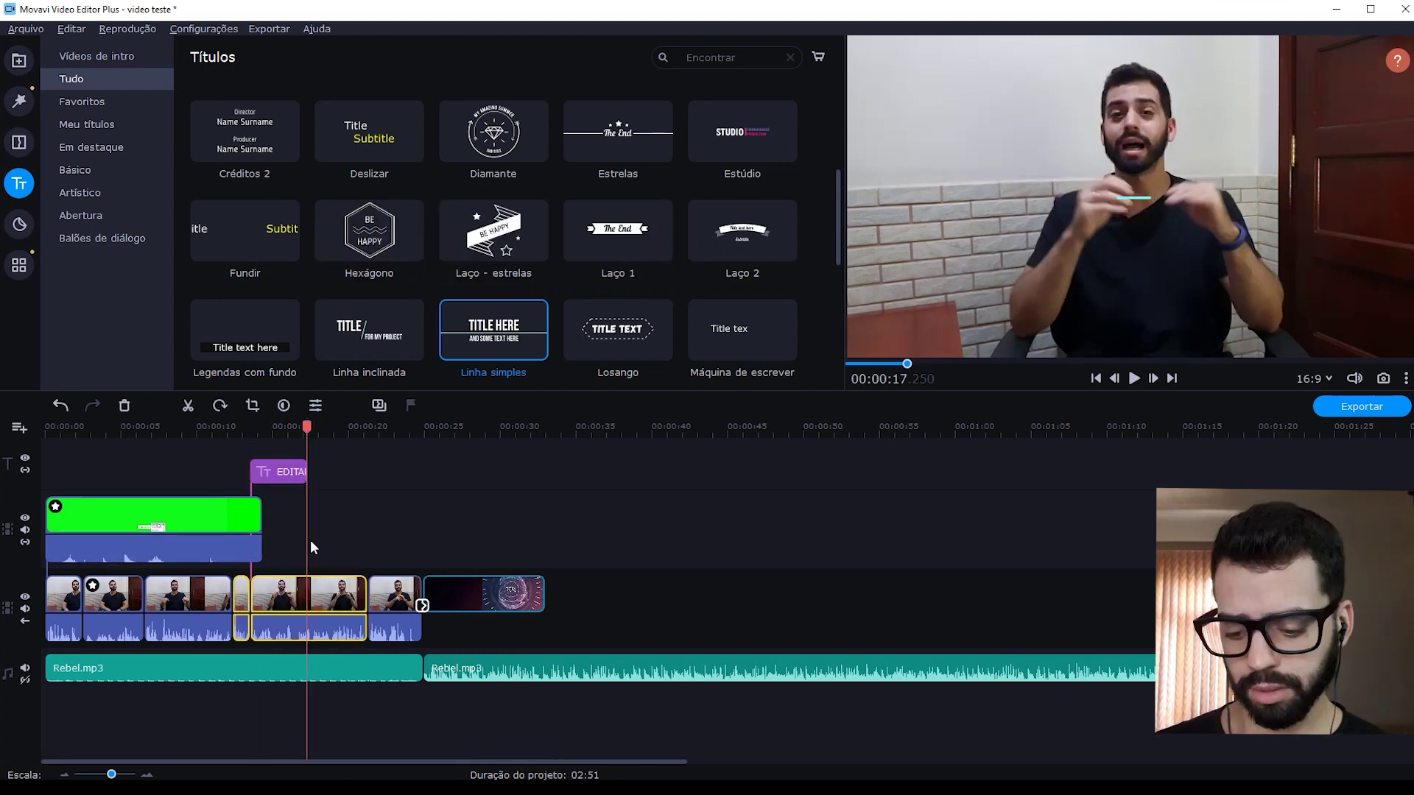
{"action": "key", "text": "ctrl+b"}
Apply the Retrô filter TV de tubo - alto to the split video segment under the title
{"action": "left_click", "coordinate": [278, 435]}
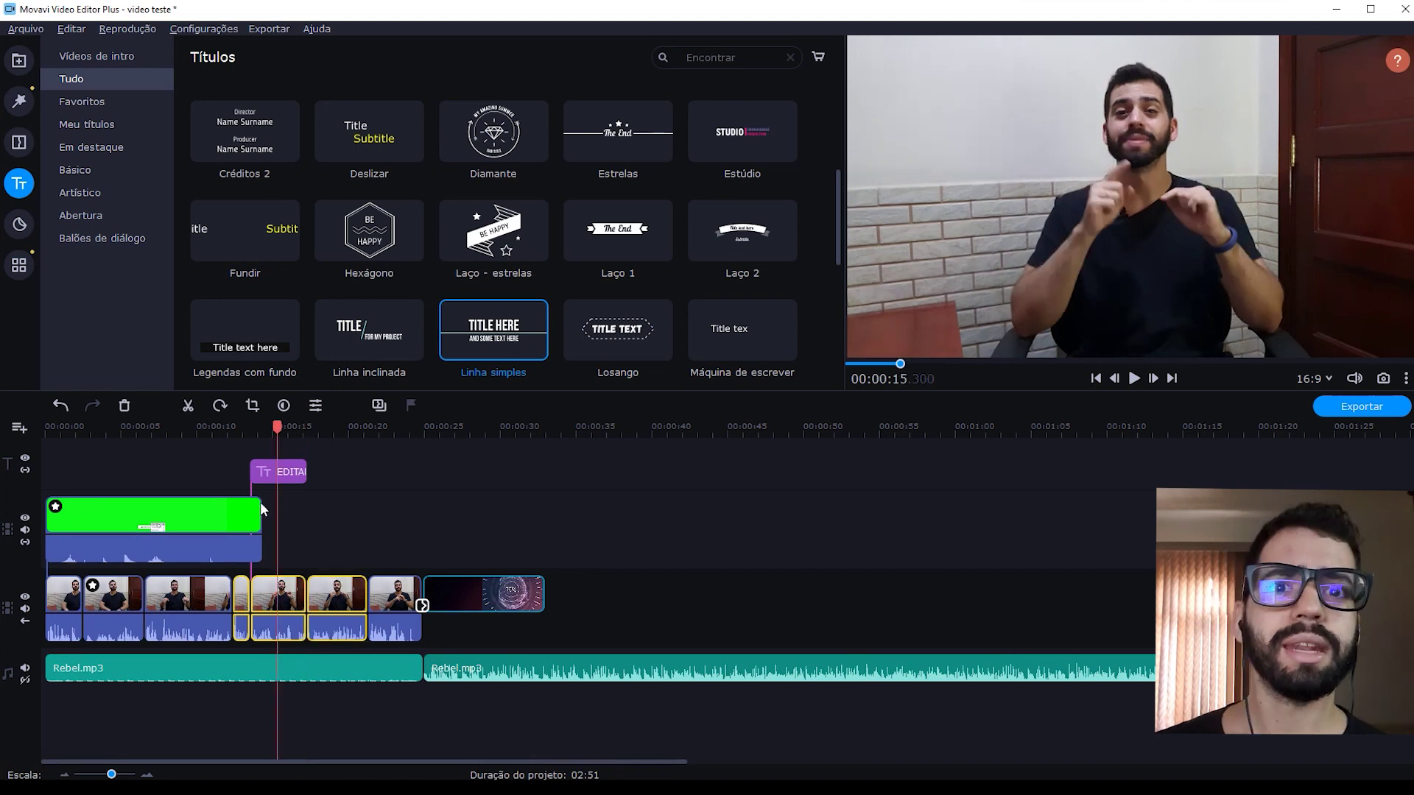
{"action": "left_click", "coordinate": [287, 604]}
{"action": "left_click", "coordinate": [286, 599]}
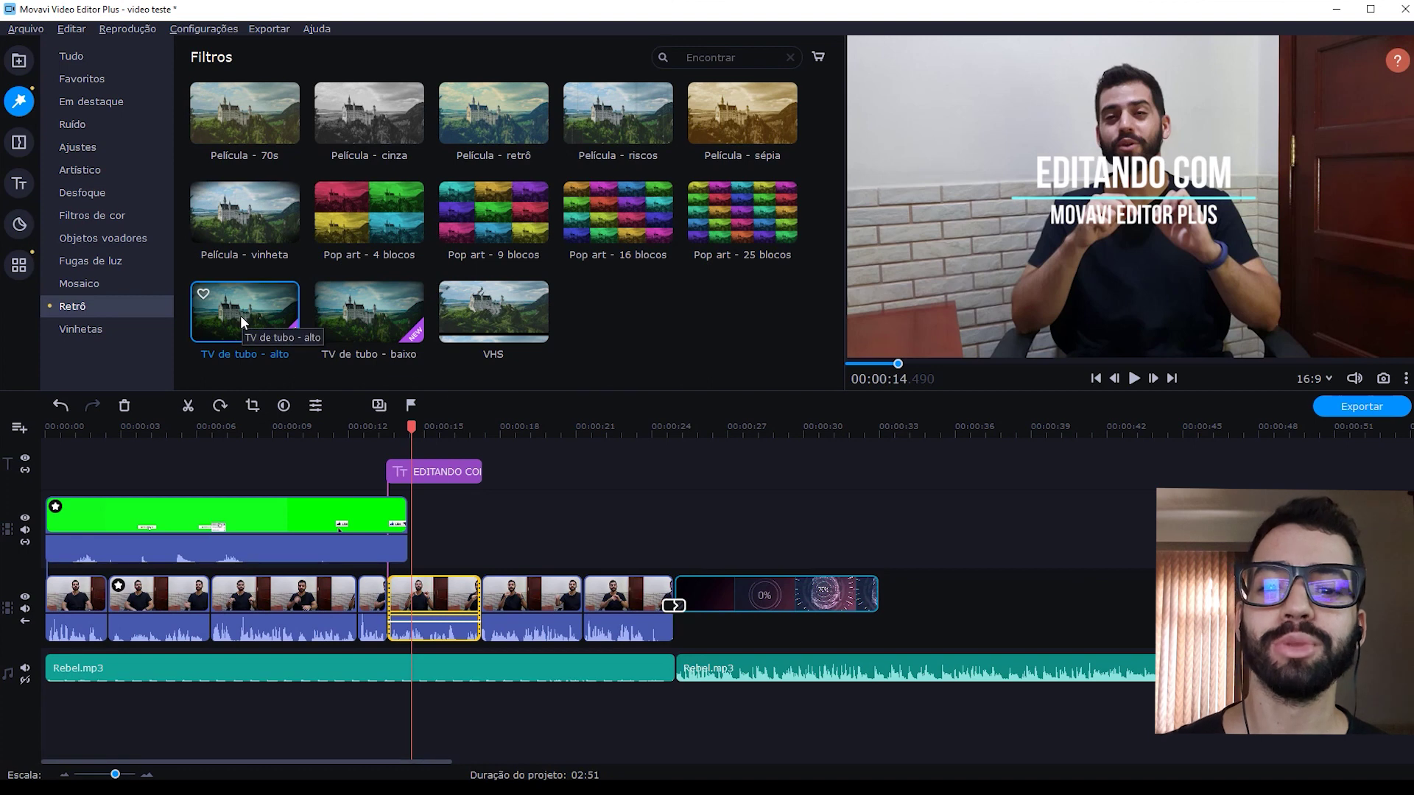
{"action": "left_click_drag", "start_coordinate": [240, 315], "coordinate": [416, 594]}
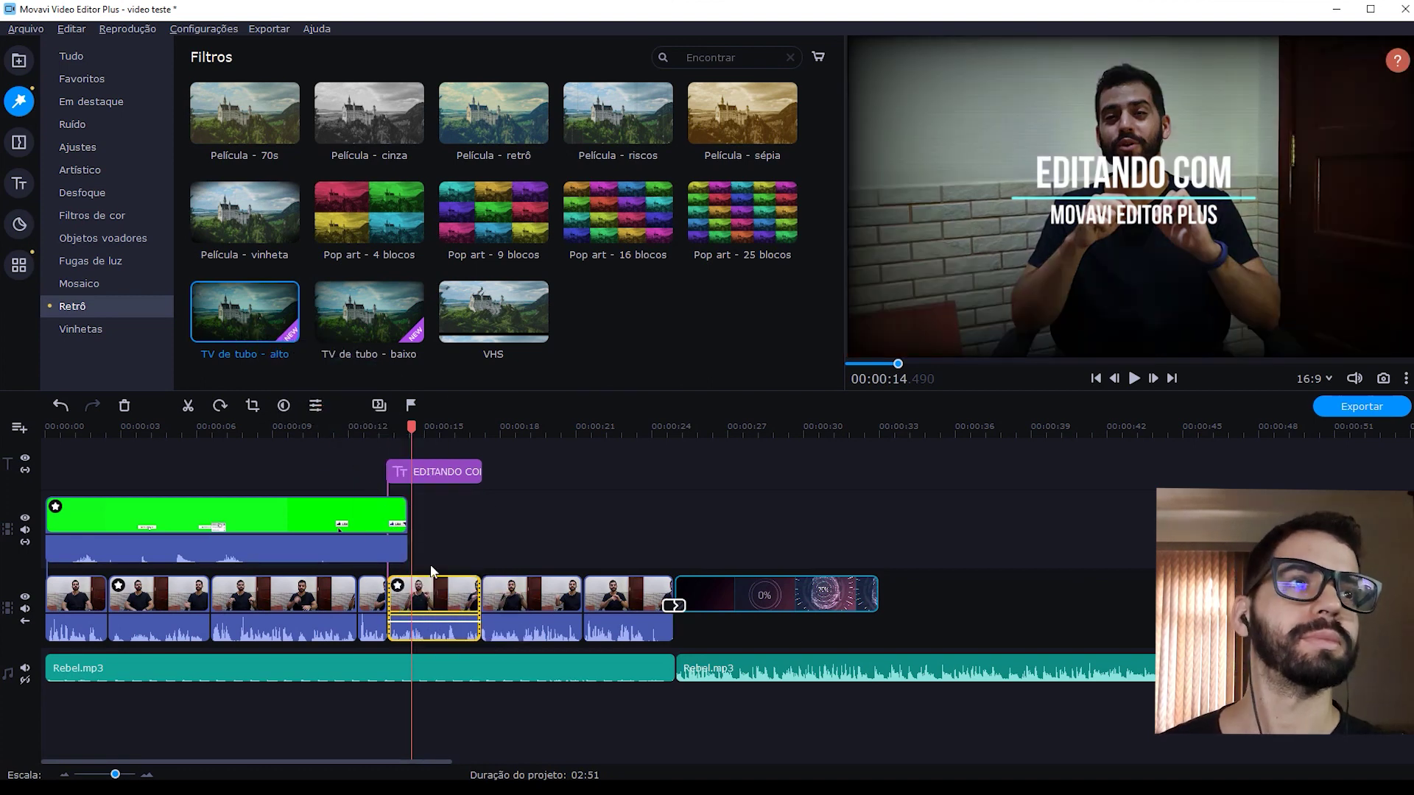
Adjust the segment's colours in the advanced settings: Realces -38, Brilho -37 and Saturação 0,52
{"action": "left_click", "coordinate": [19, 267]}
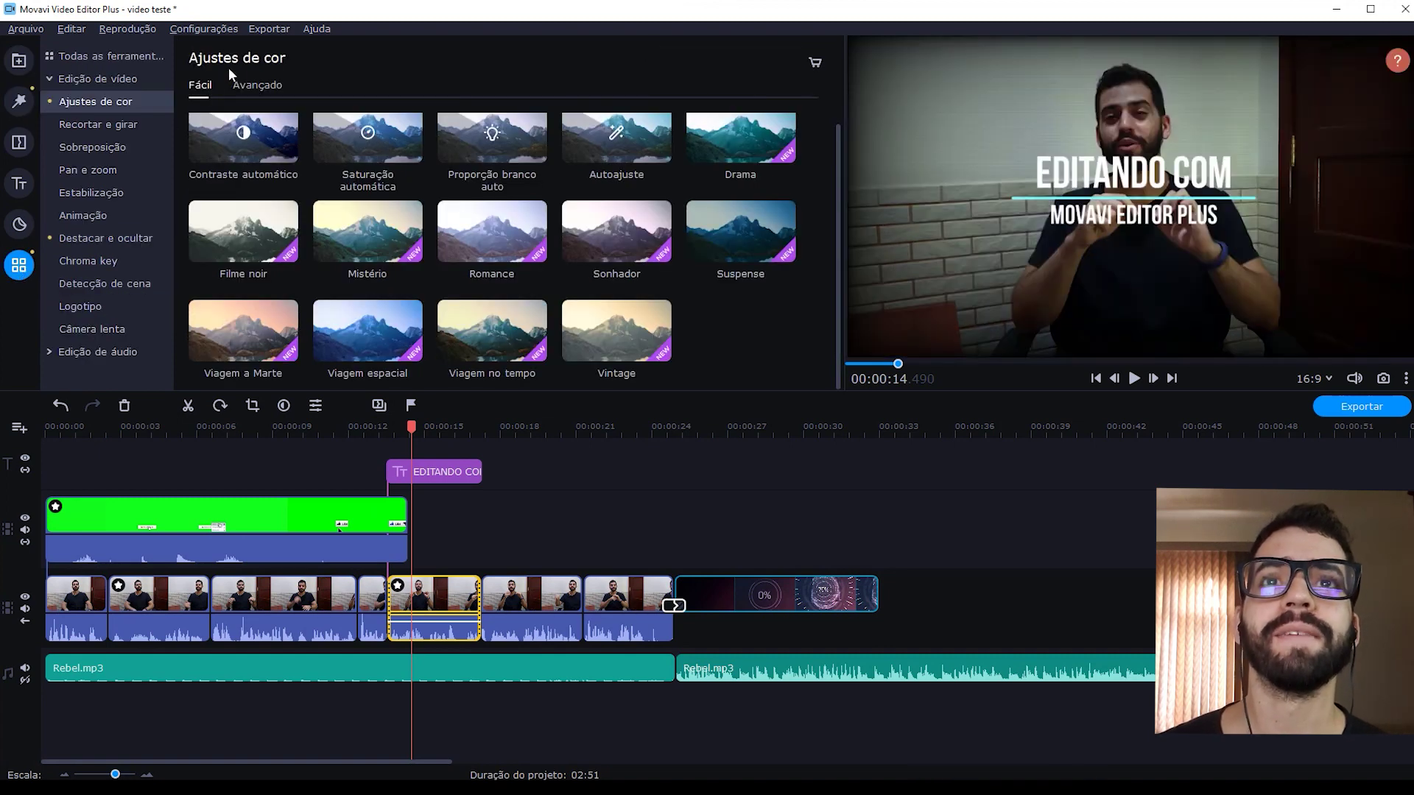
{"action": "left_click", "coordinate": [255, 84]}
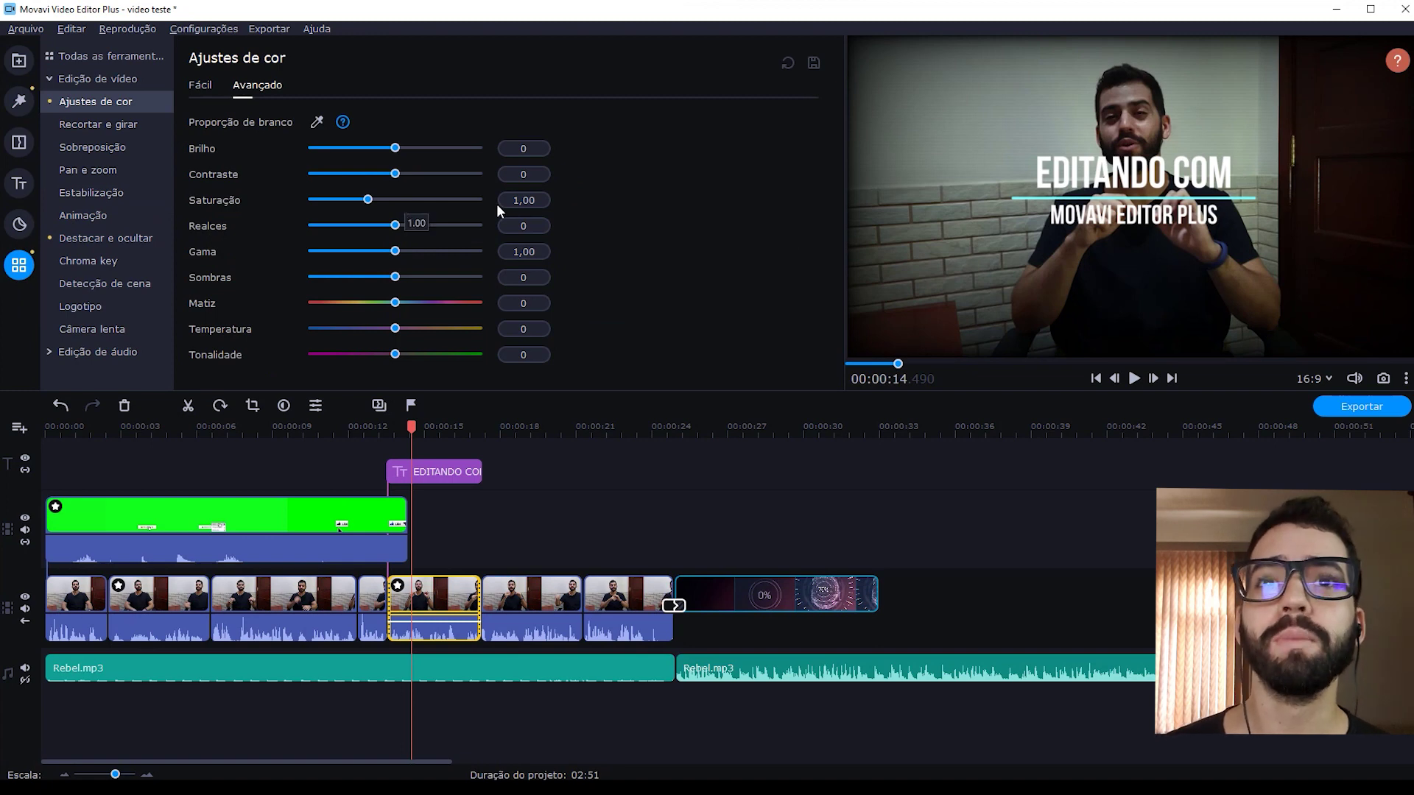
{"action": "left_click_drag", "start_coordinate": [395, 224], "coordinate": [363, 225]}
{"action": "left_click_drag", "start_coordinate": [395, 148], "coordinate": [383, 148]}
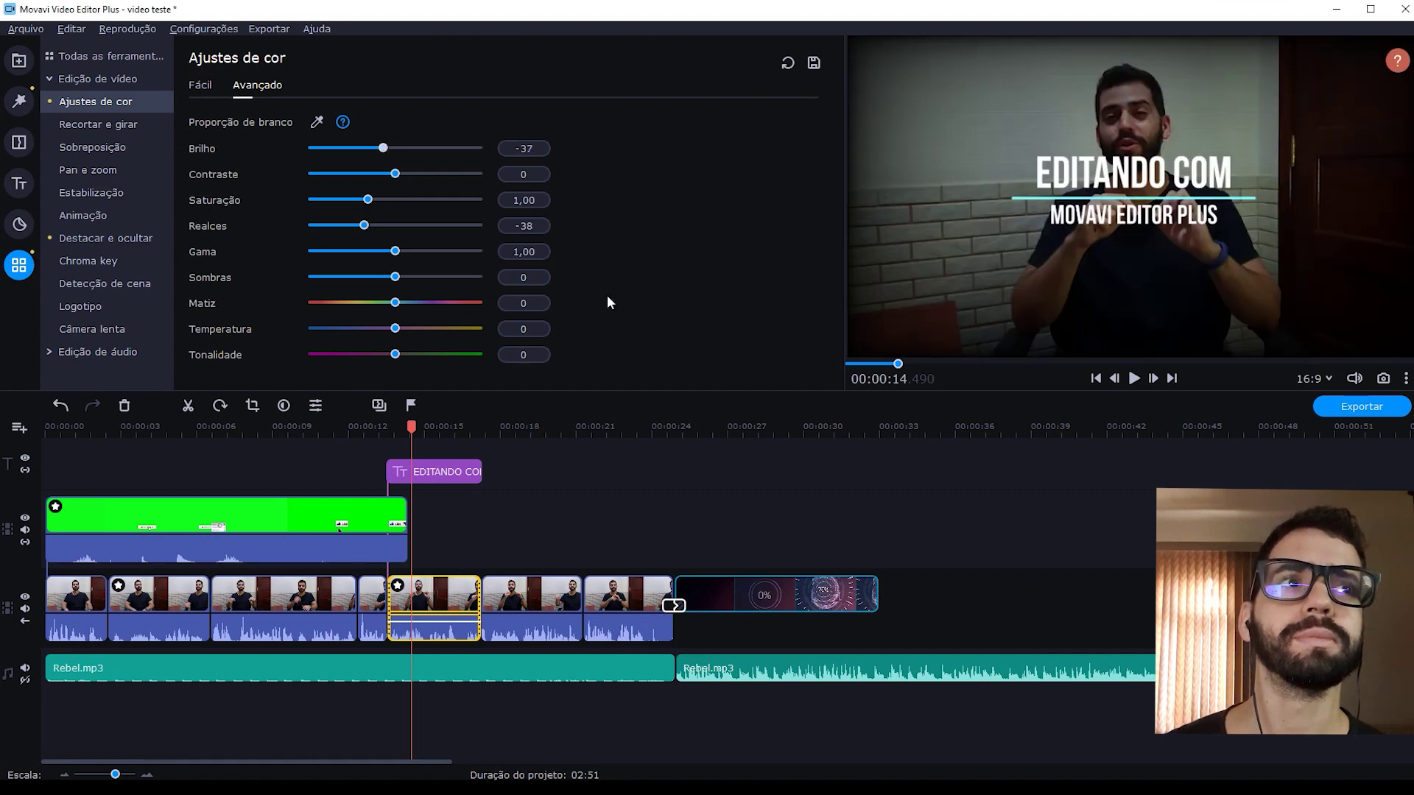
{"action": "left_click_drag", "start_coordinate": [367, 200], "coordinate": [343, 205]}
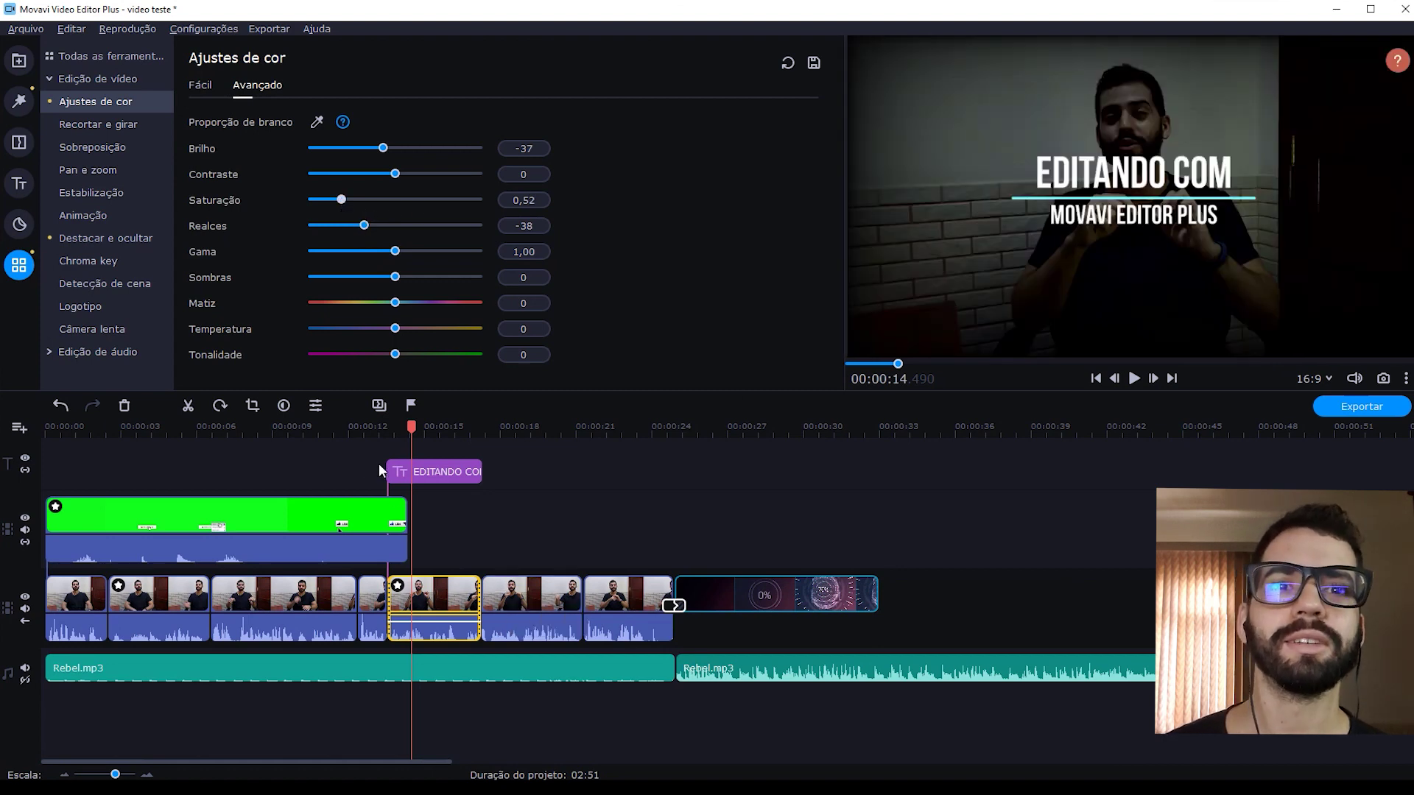
Crop the segment under the title to a slightly smaller frame centred on the picture and apply the crop
{"action": "left_click", "coordinate": [254, 407]}
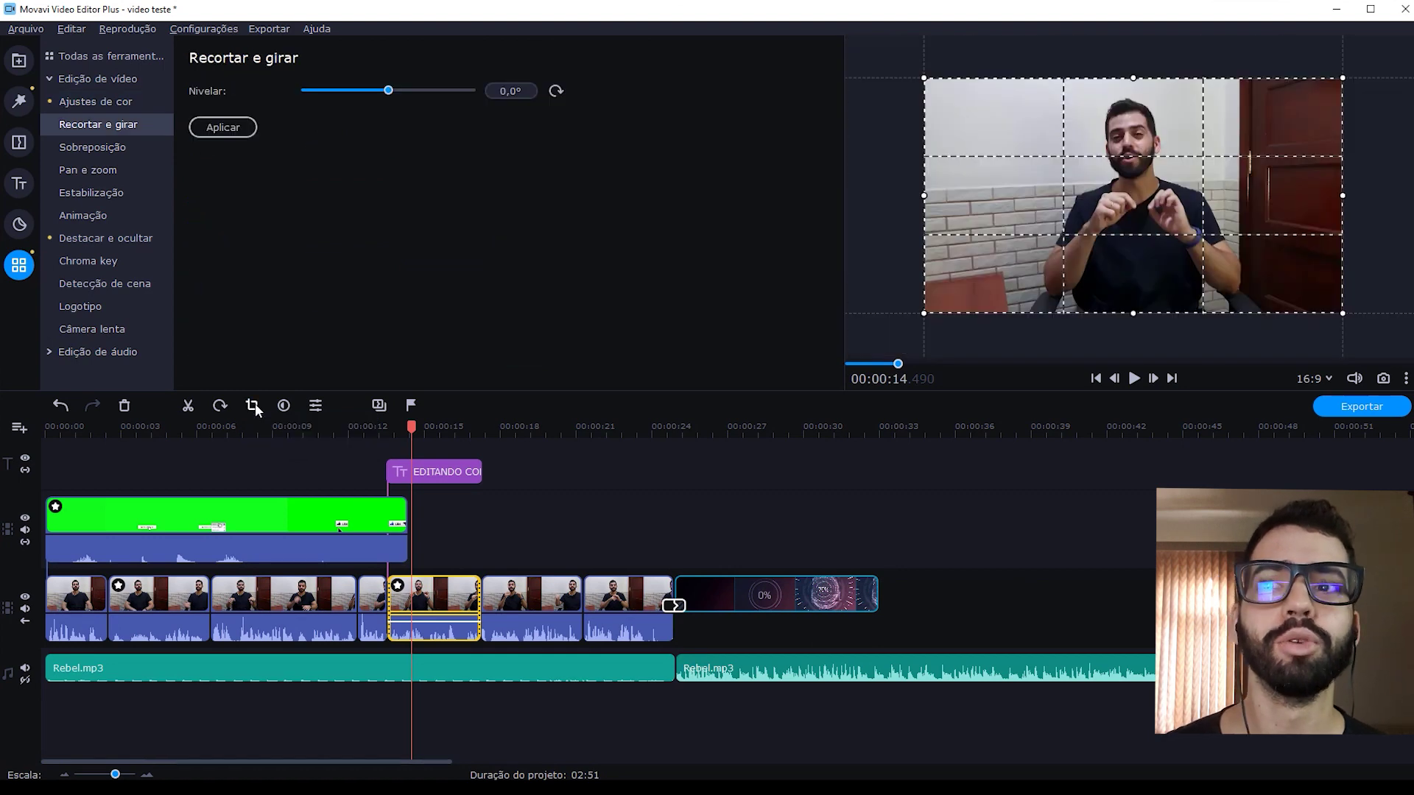
{"action": "left_click_drag", "start_coordinate": [925, 78], "coordinate": [978, 112]}
{"action": "left_click_drag", "start_coordinate": [1152, 219], "coordinate": [1127, 208]}
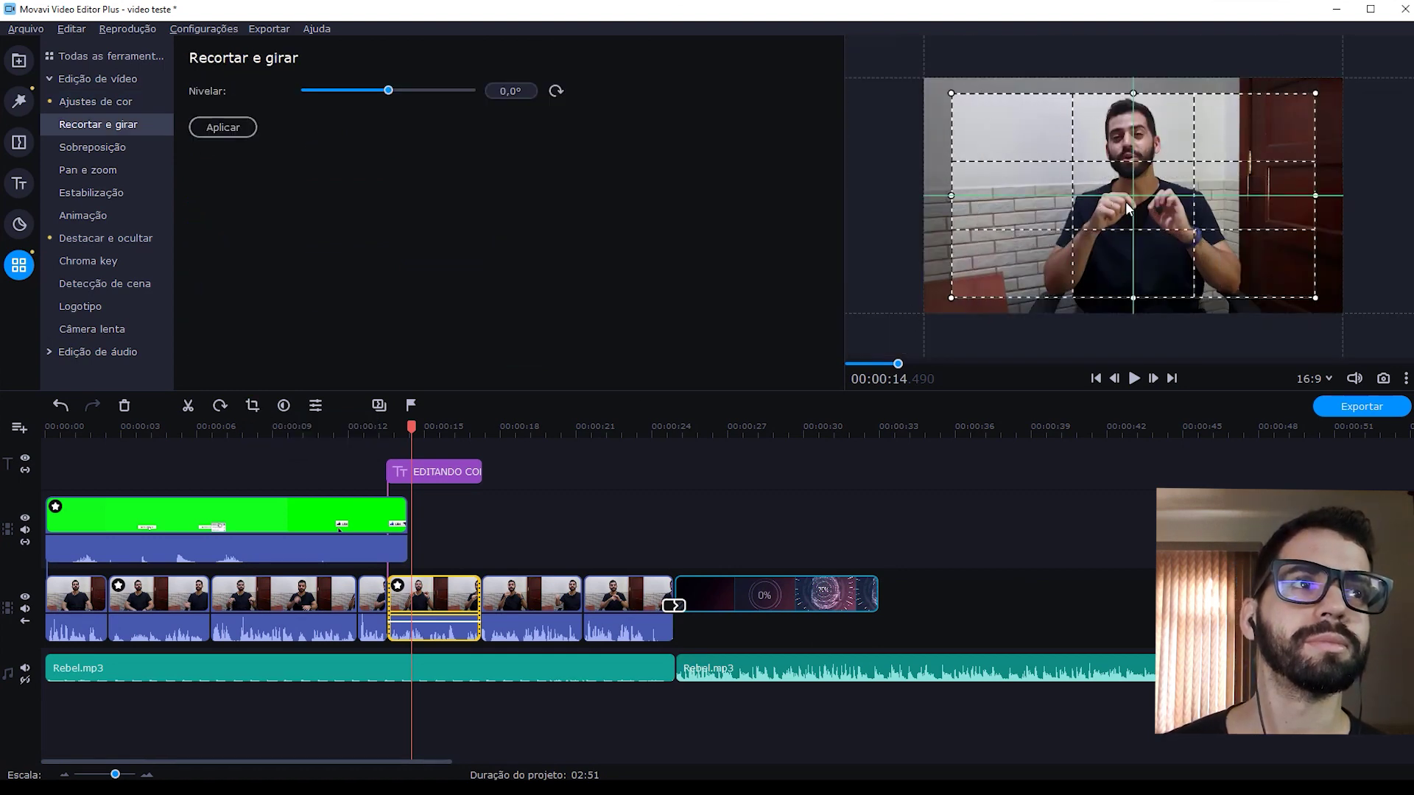
{"action": "left_click", "coordinate": [223, 126]}
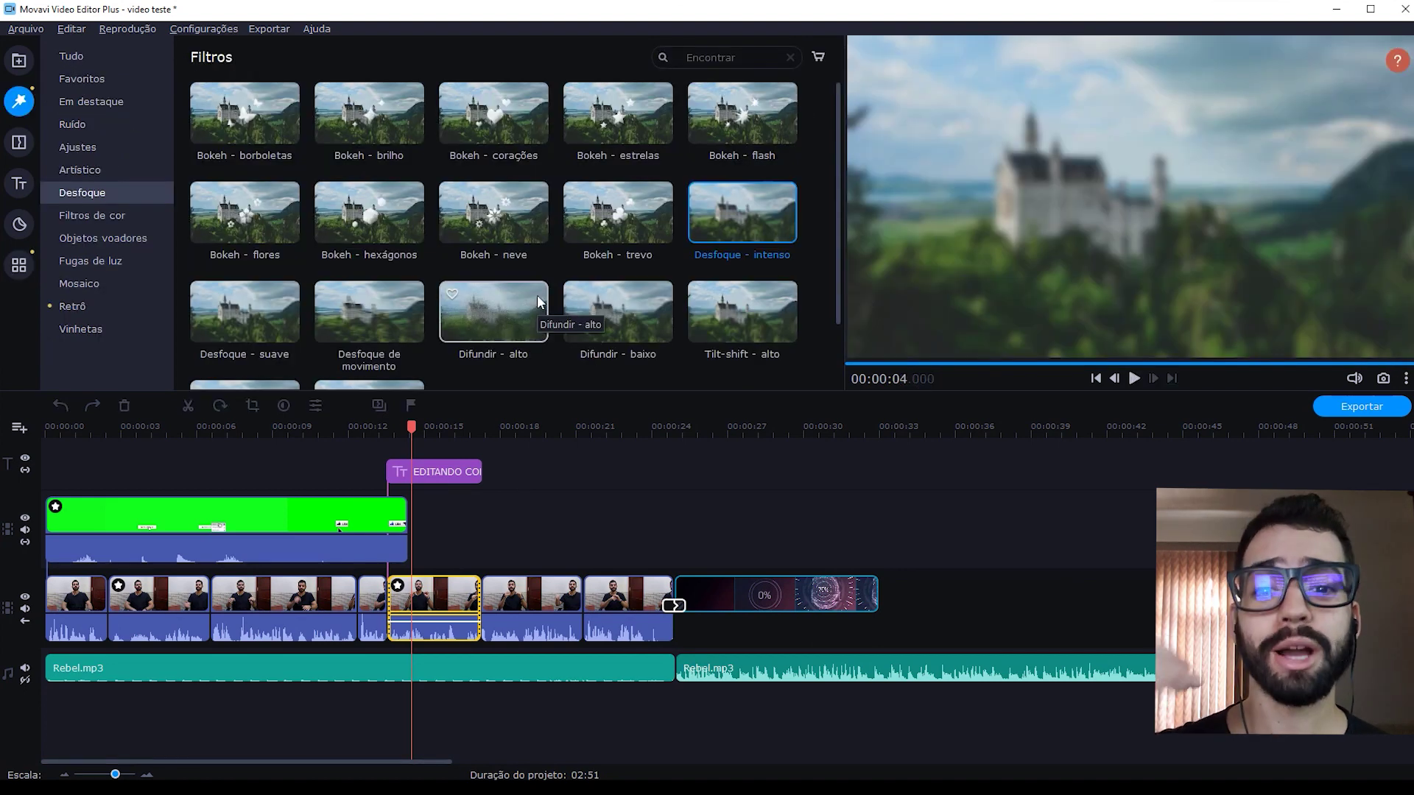
Apply the Desfoque filter Desfoque - intenso to the segment under the title and play it from just before the title
{"action": "left_click_drag", "start_coordinate": [751, 216], "coordinate": [438, 618]}
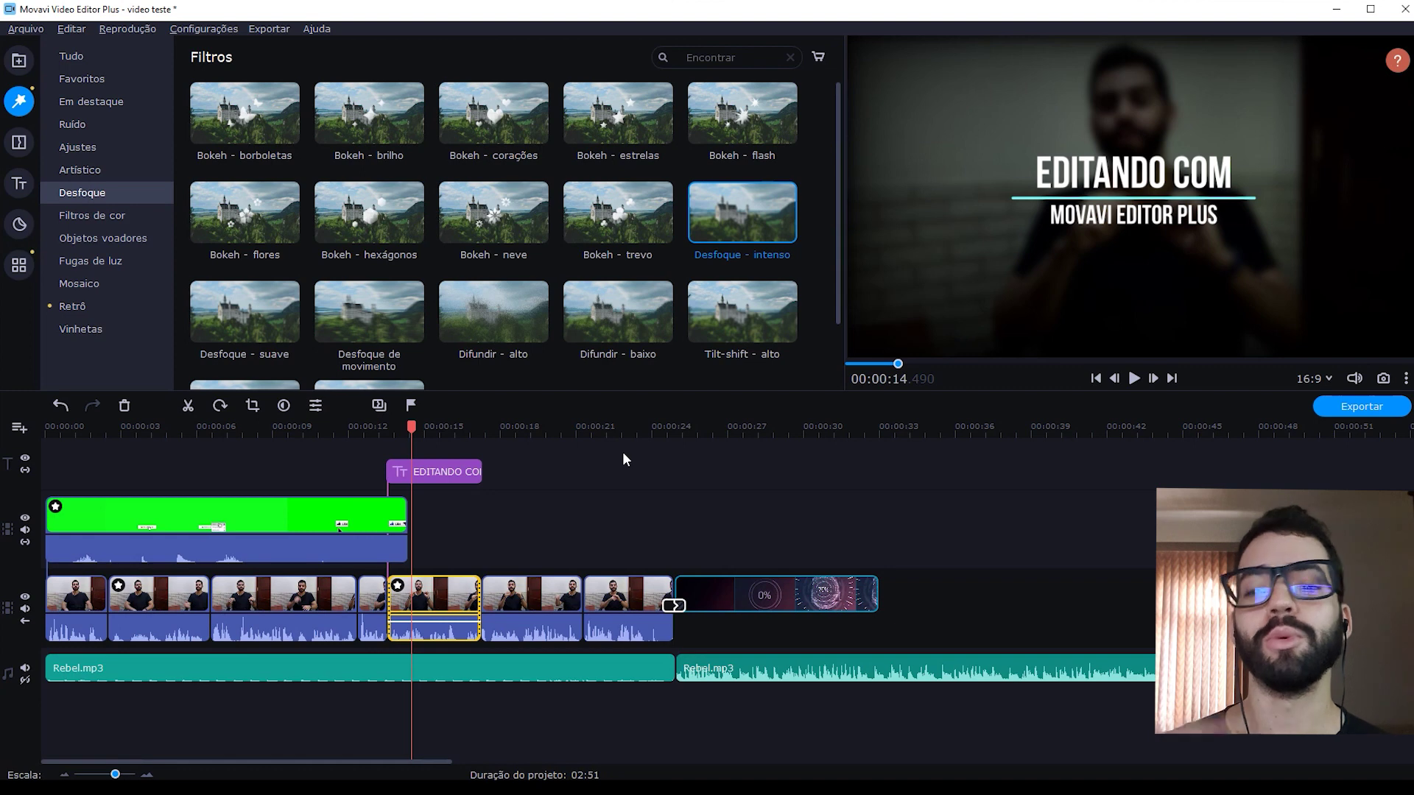
{"action": "left_click", "coordinate": [342, 425]}
{"action": "key", "text": "space"}
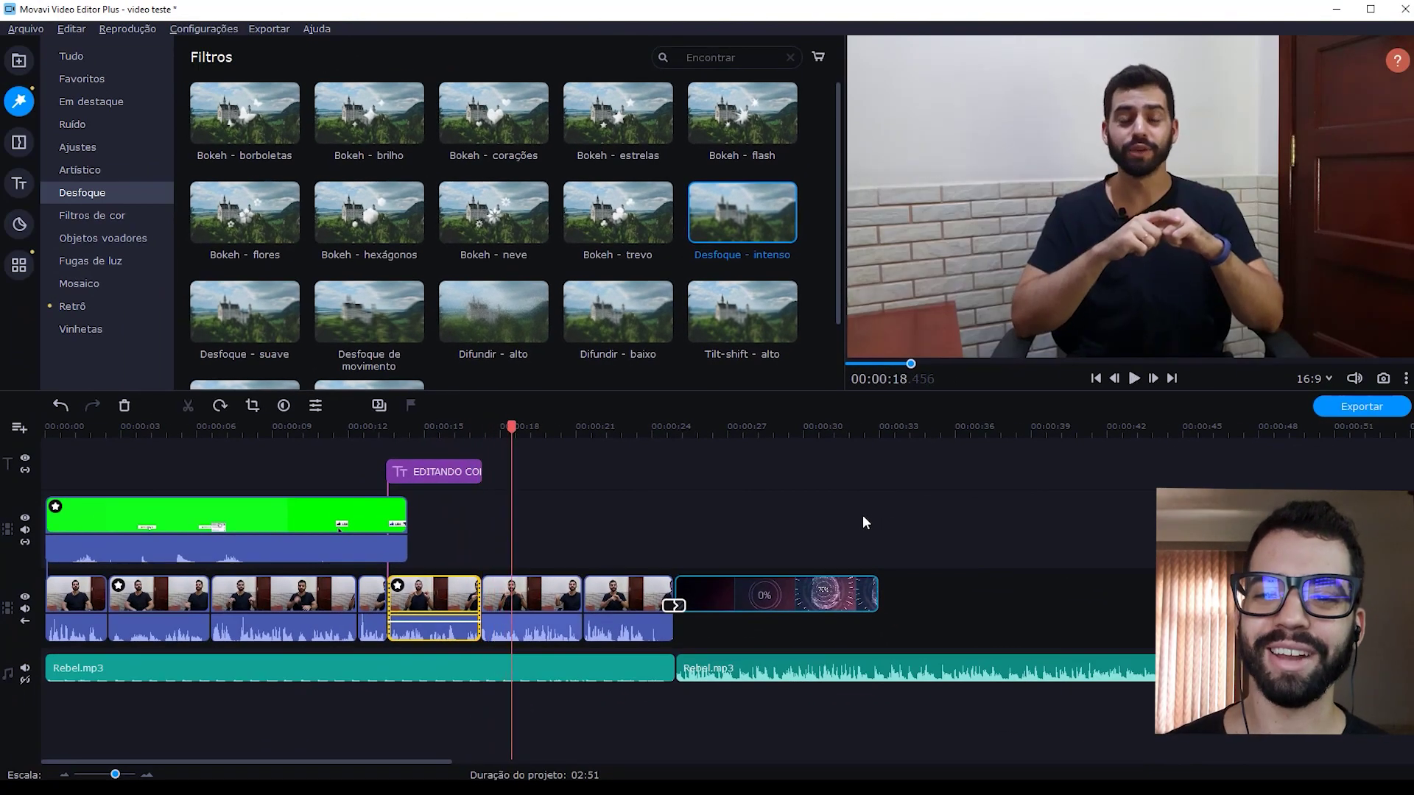
Split the second Rebel.mp3 music clip at the end of the video, at 33 s, and delete the excess music
{"action": "left_click", "coordinate": [880, 527]}
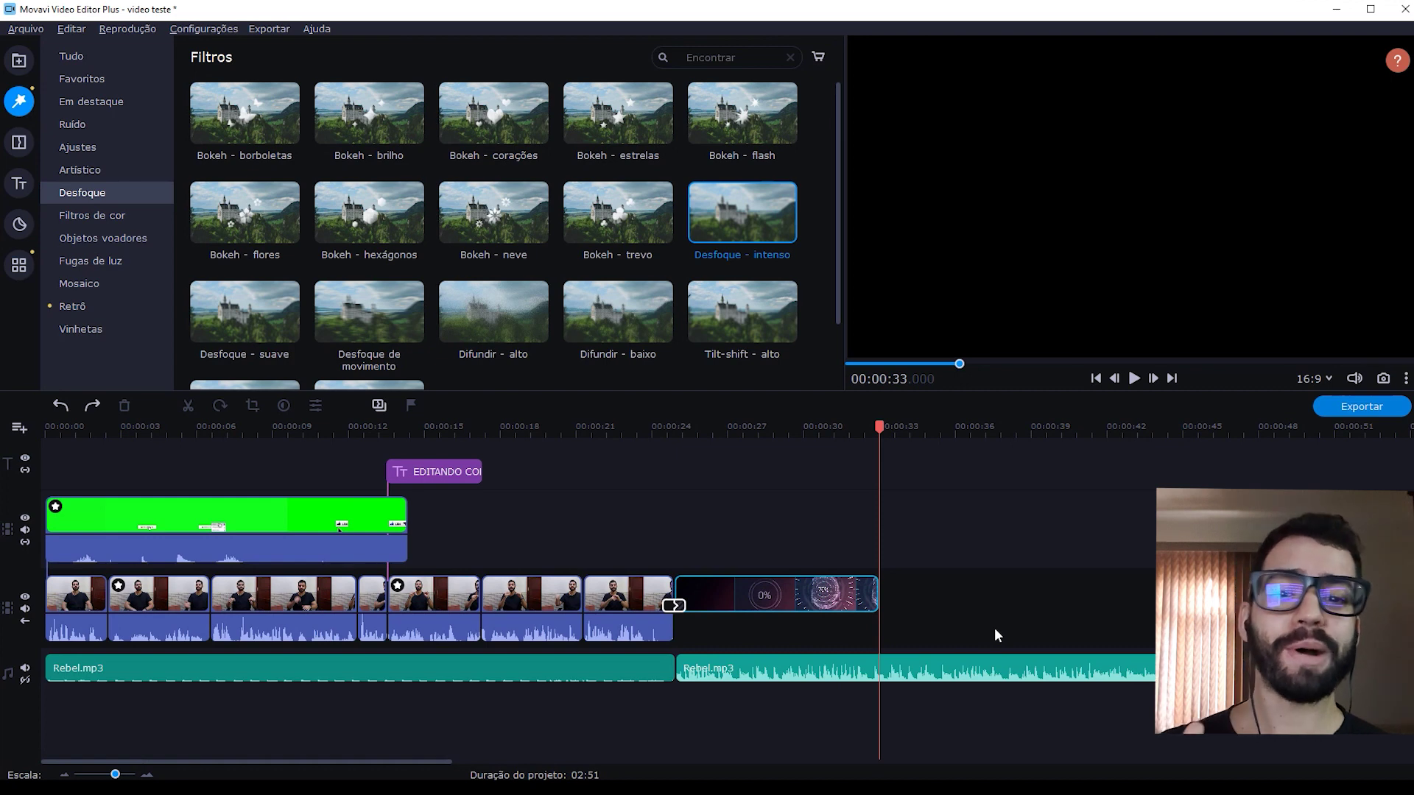
{"action": "left_click_drag", "start_coordinate": [993, 564], "coordinate": [908, 741]}
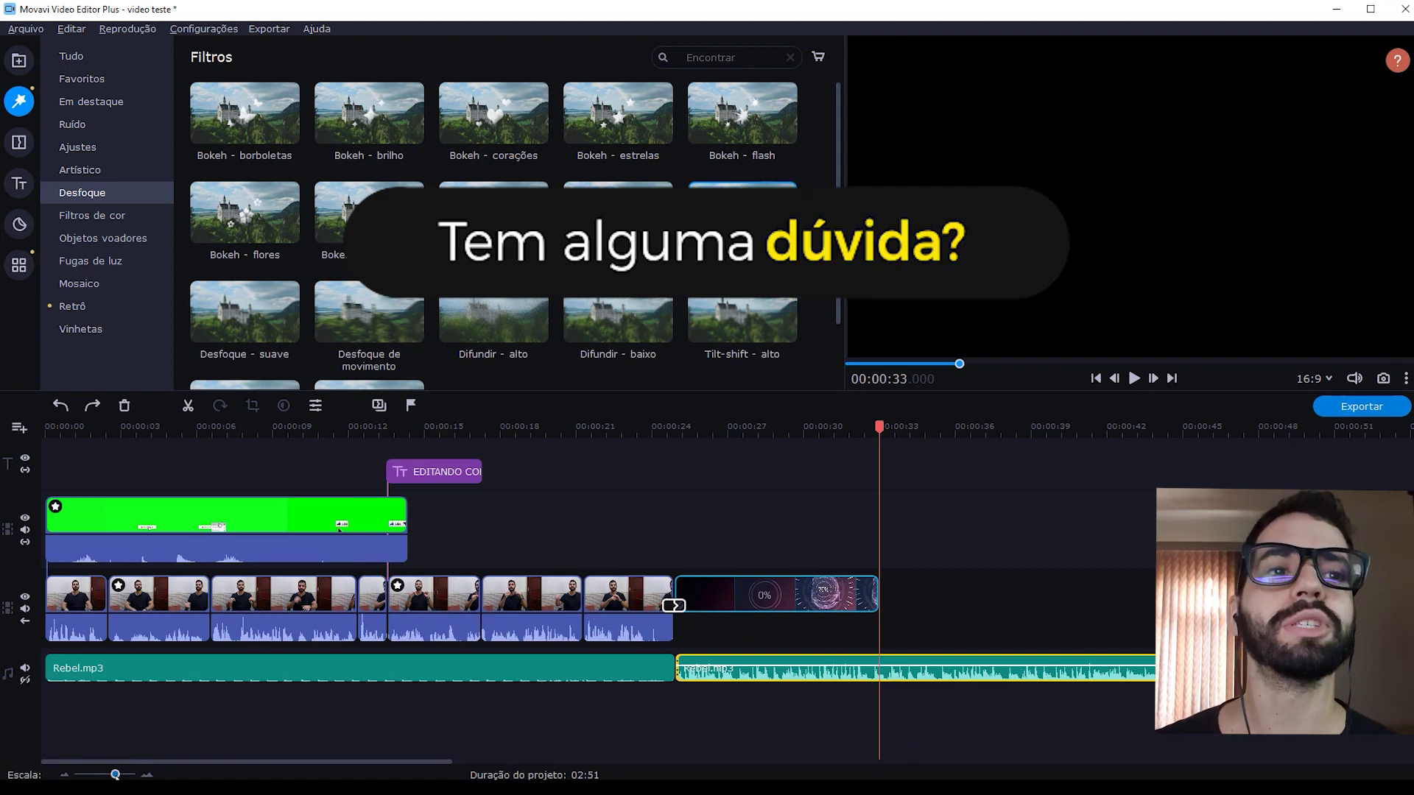
{"action": "left_click_drag", "start_coordinate": [115, 774], "coordinate": [130, 775]}
{"action": "left_click_drag", "start_coordinate": [716, 432], "coordinate": [724, 431]}
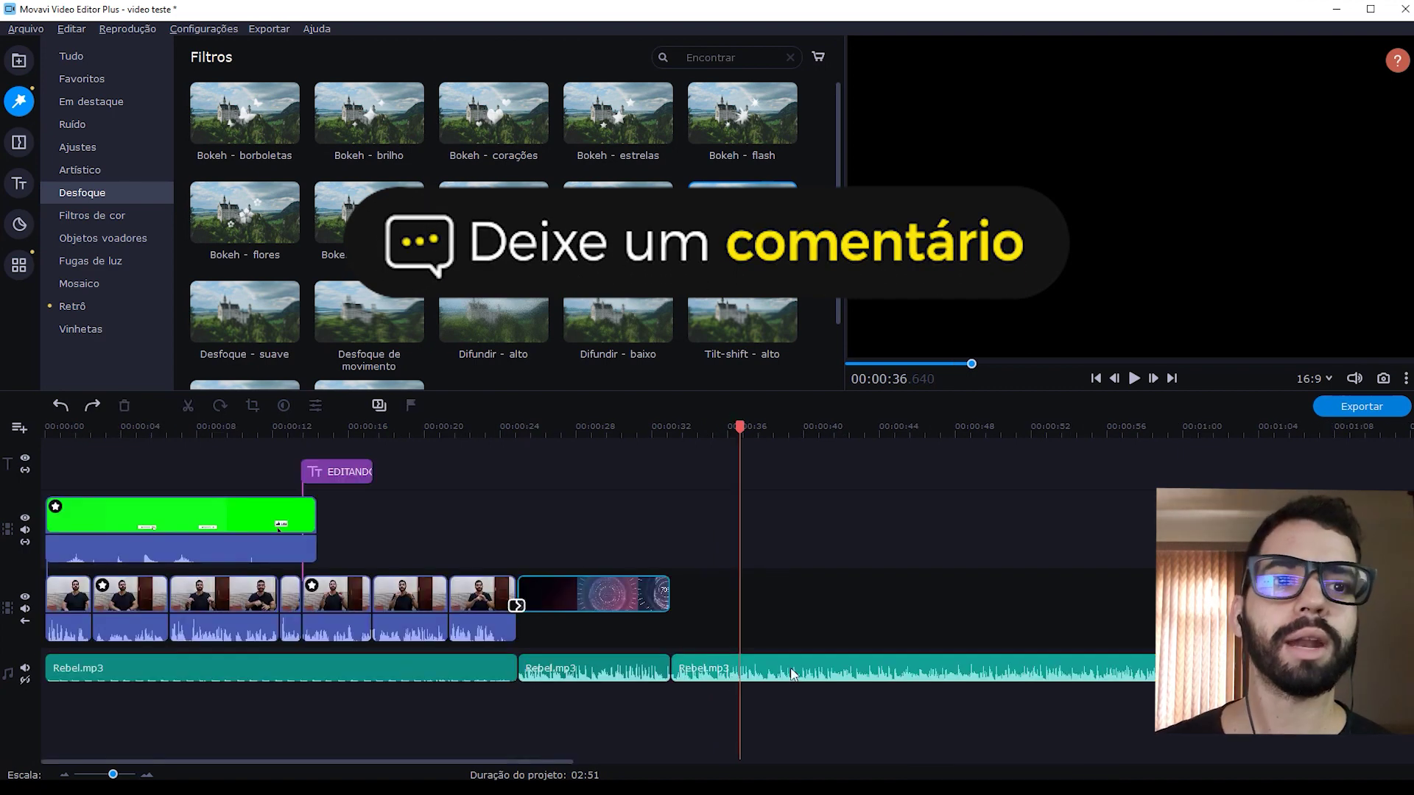
{"action": "left_click", "coordinate": [791, 670]}
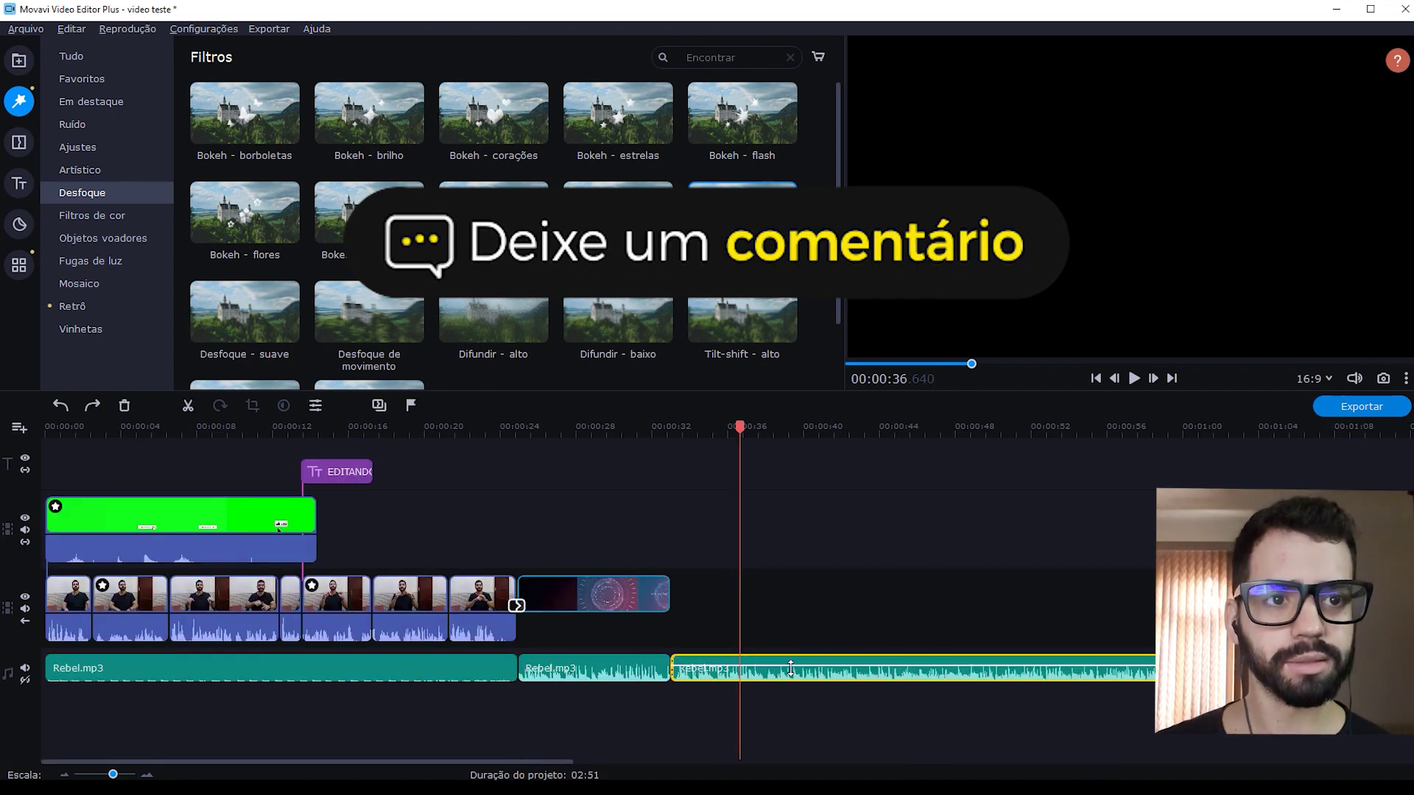
{"action": "key", "text": "Delete"}
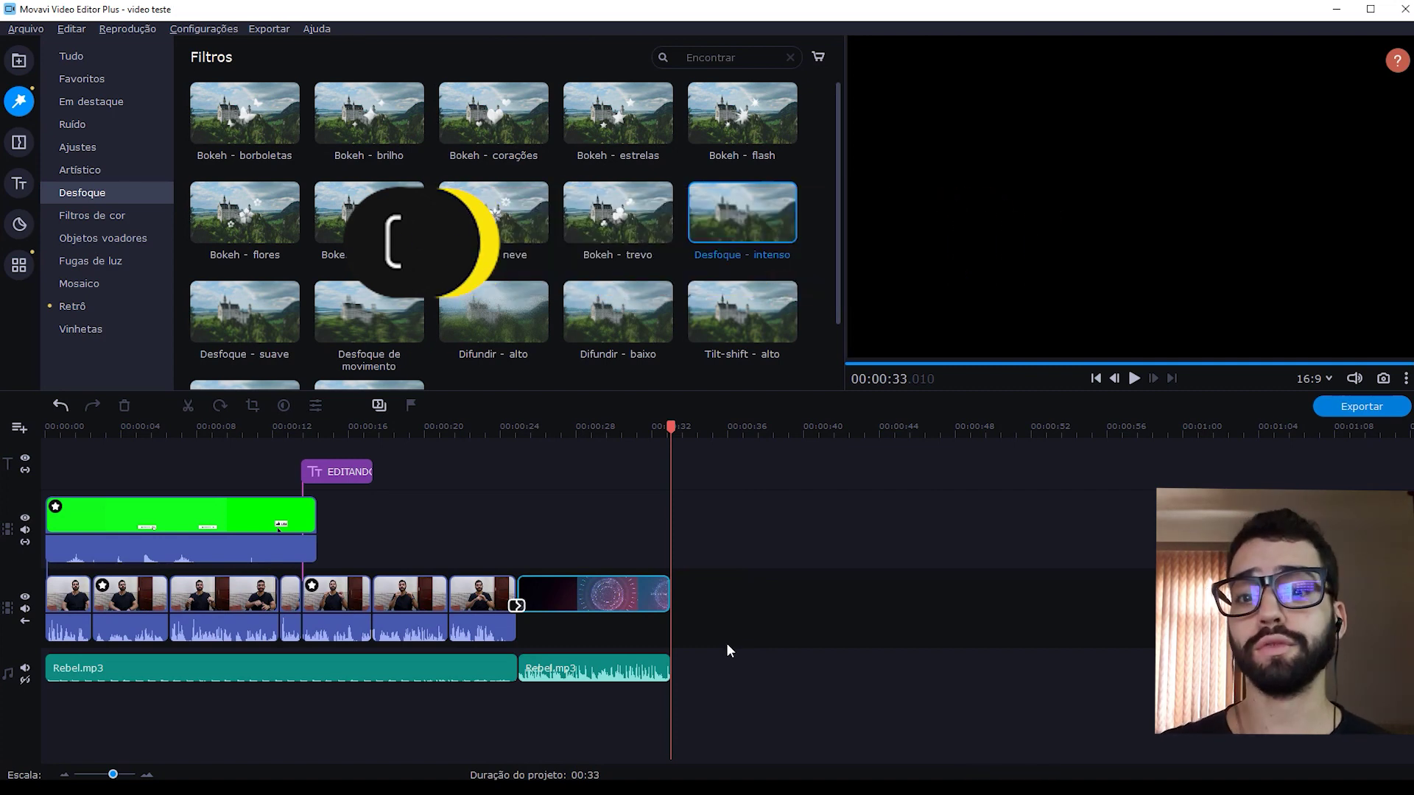
Open the MP4 export settings for video teste at Máxima quality and review the advanced video and audio options without changing them
{"action": "left_click", "coordinate": [1369, 407]}
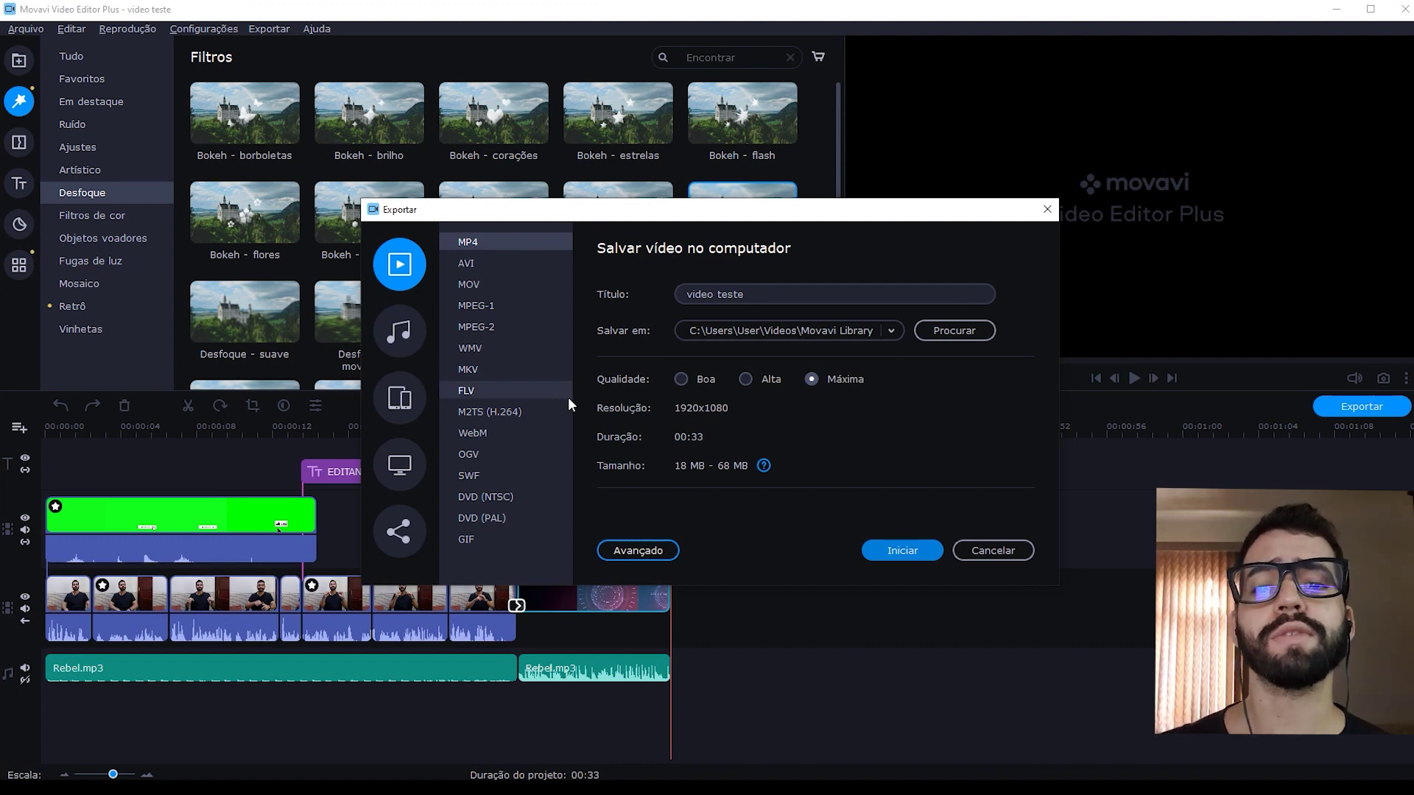
{"action": "left_click", "coordinate": [763, 302]}
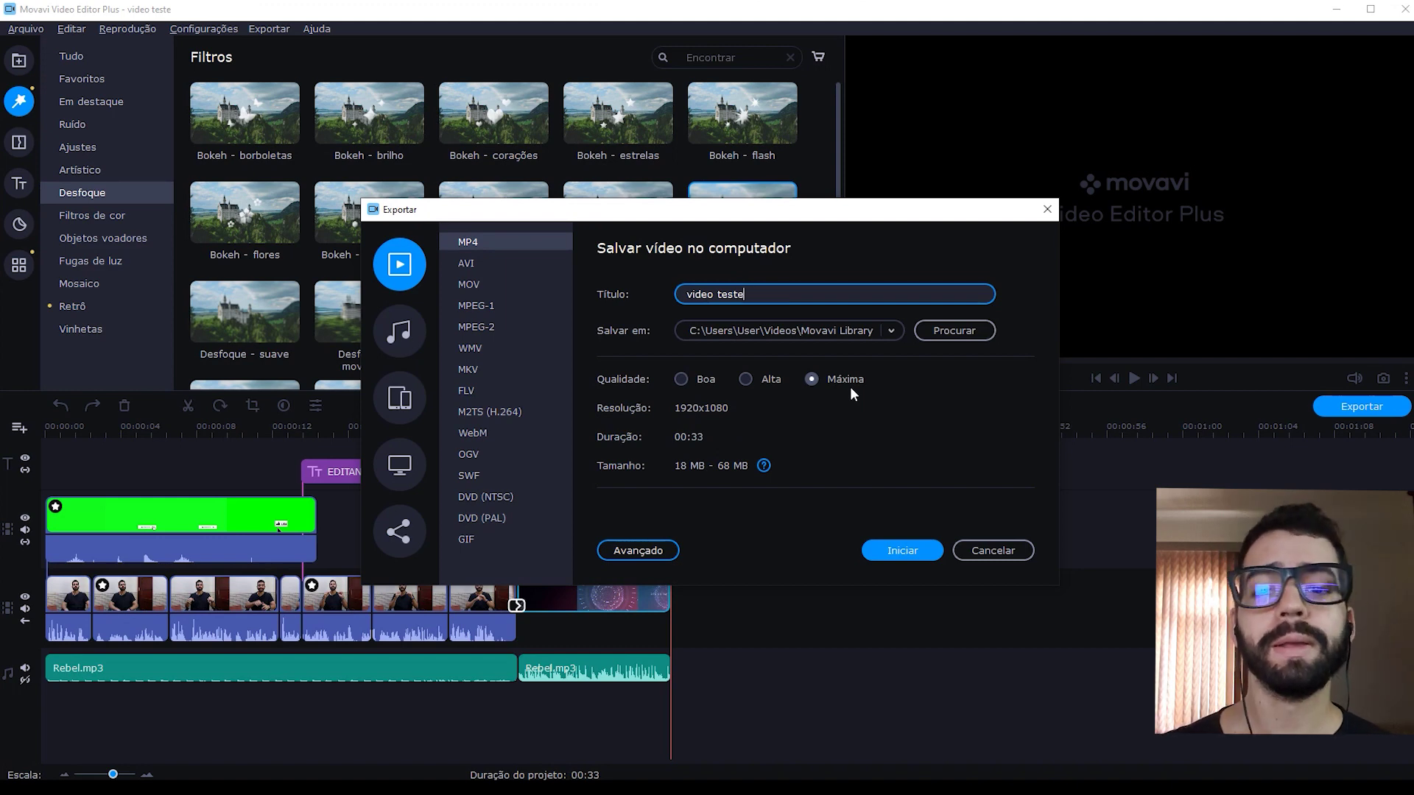
{"action": "mouse_move", "coordinate": [838, 383]}
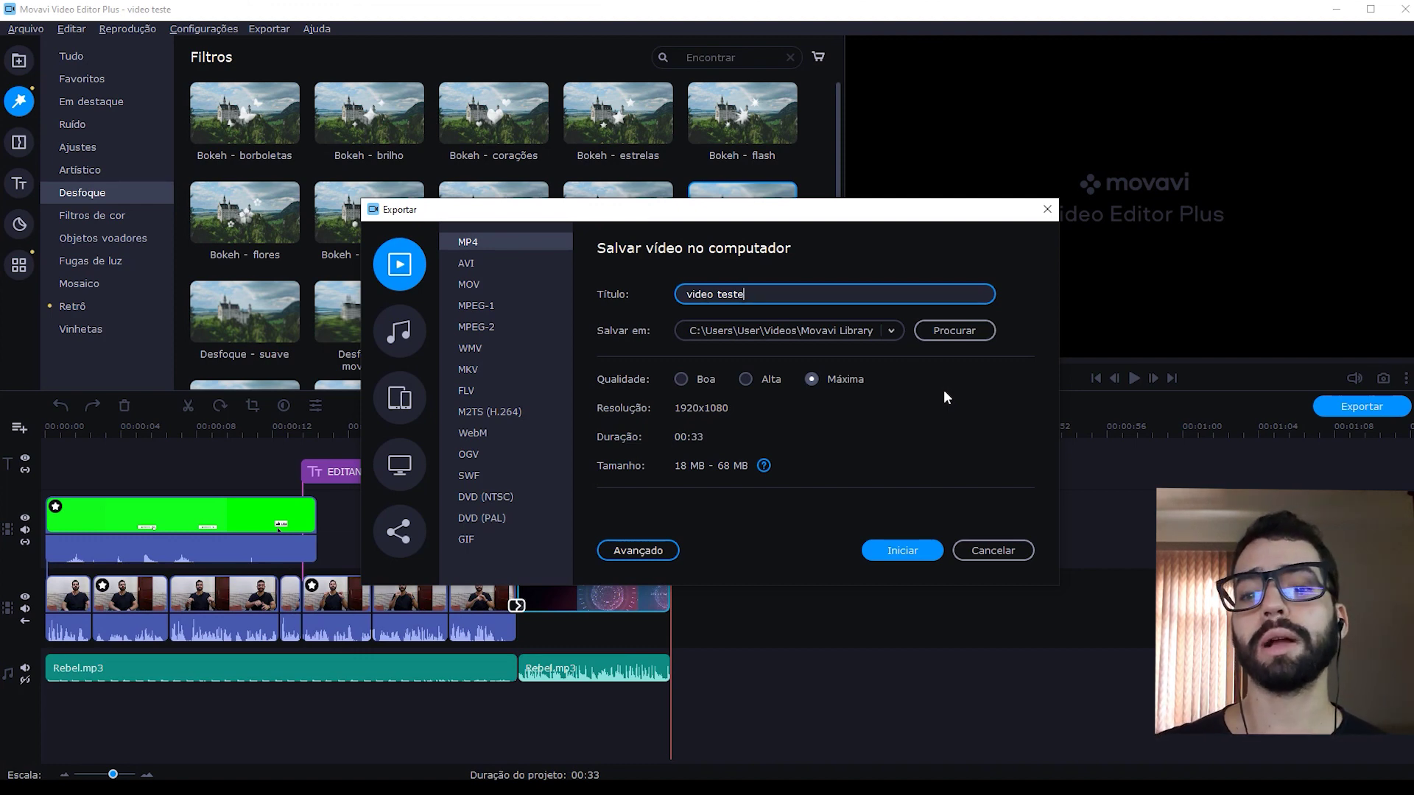
{"action": "left_click", "coordinate": [822, 407]}
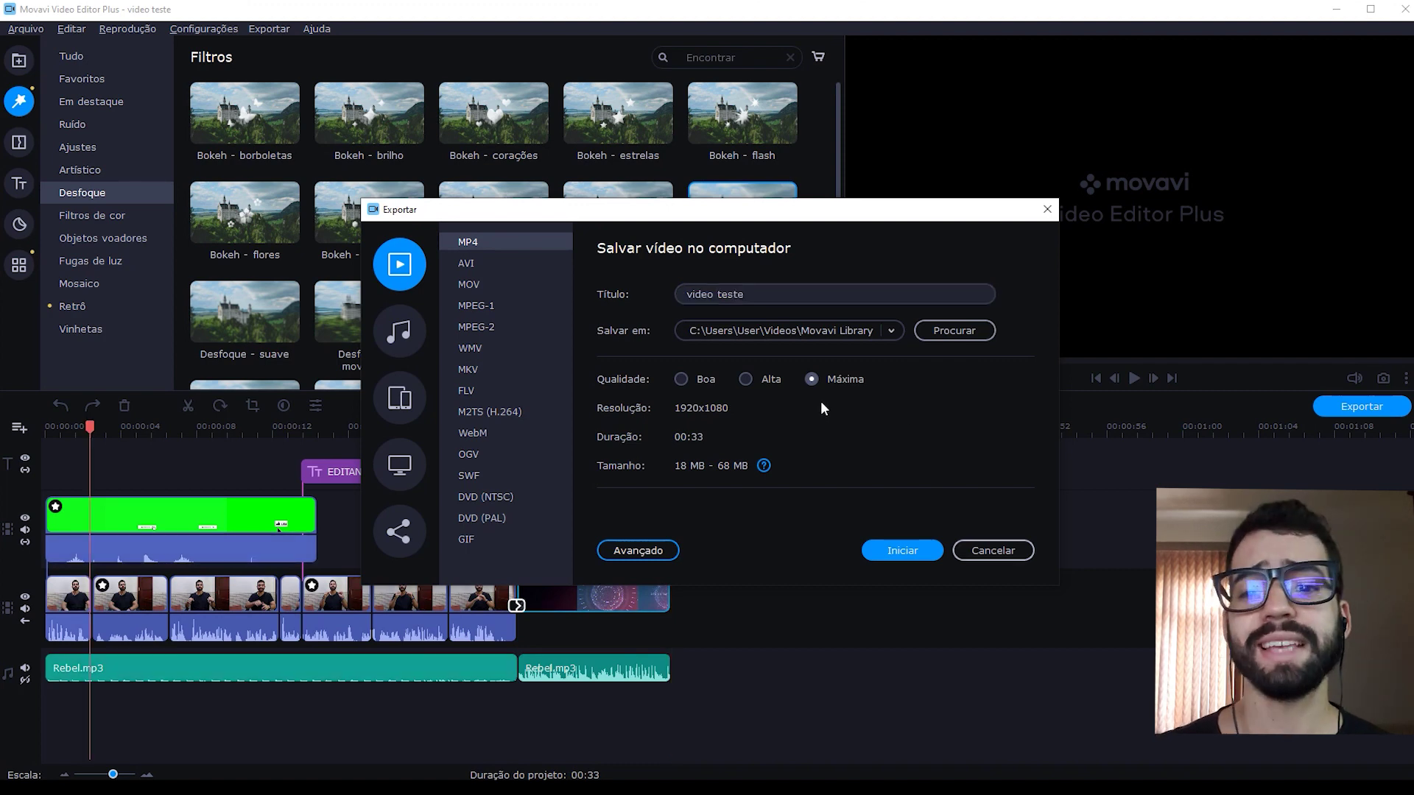
{"action": "left_click", "coordinate": [655, 553]}
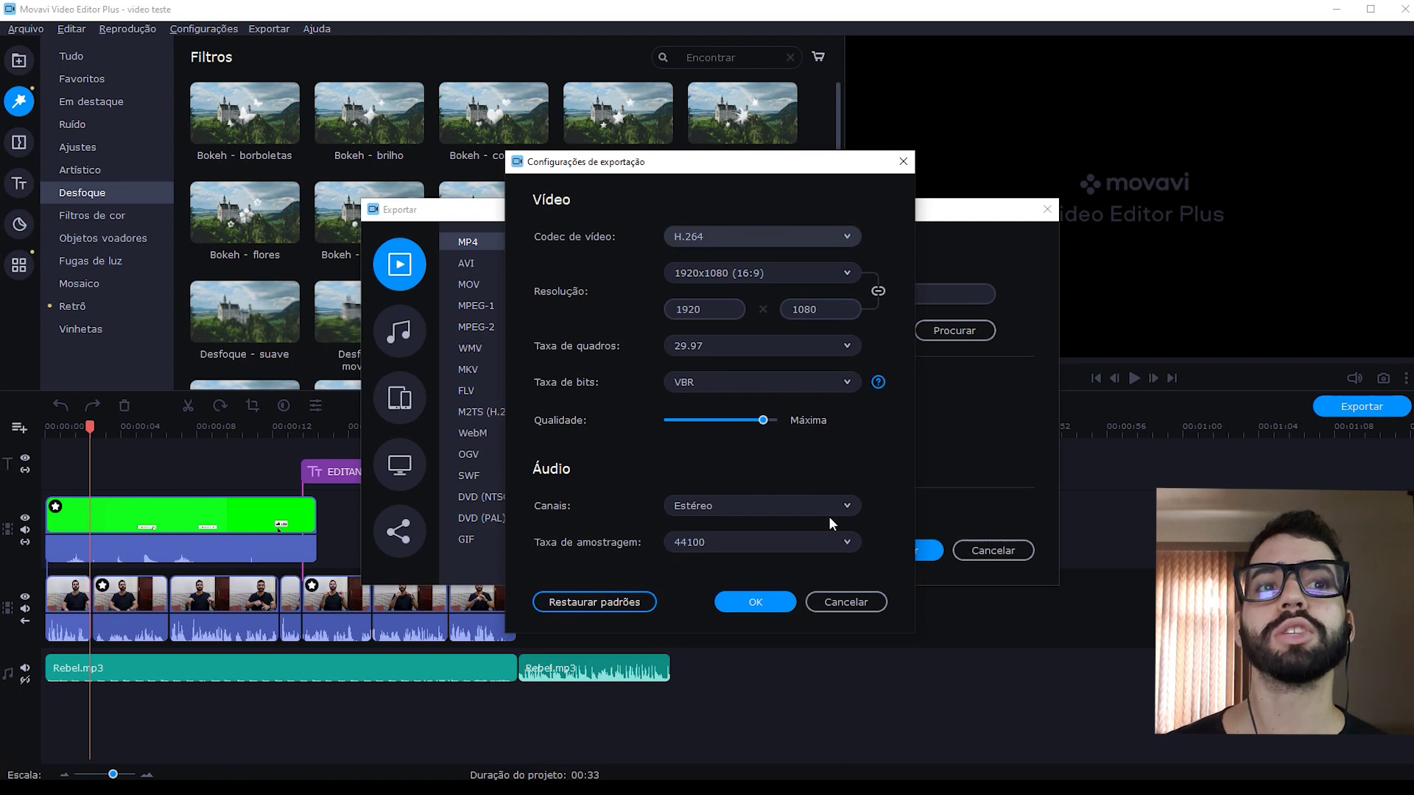
{"action": "left_click", "coordinate": [857, 602]}
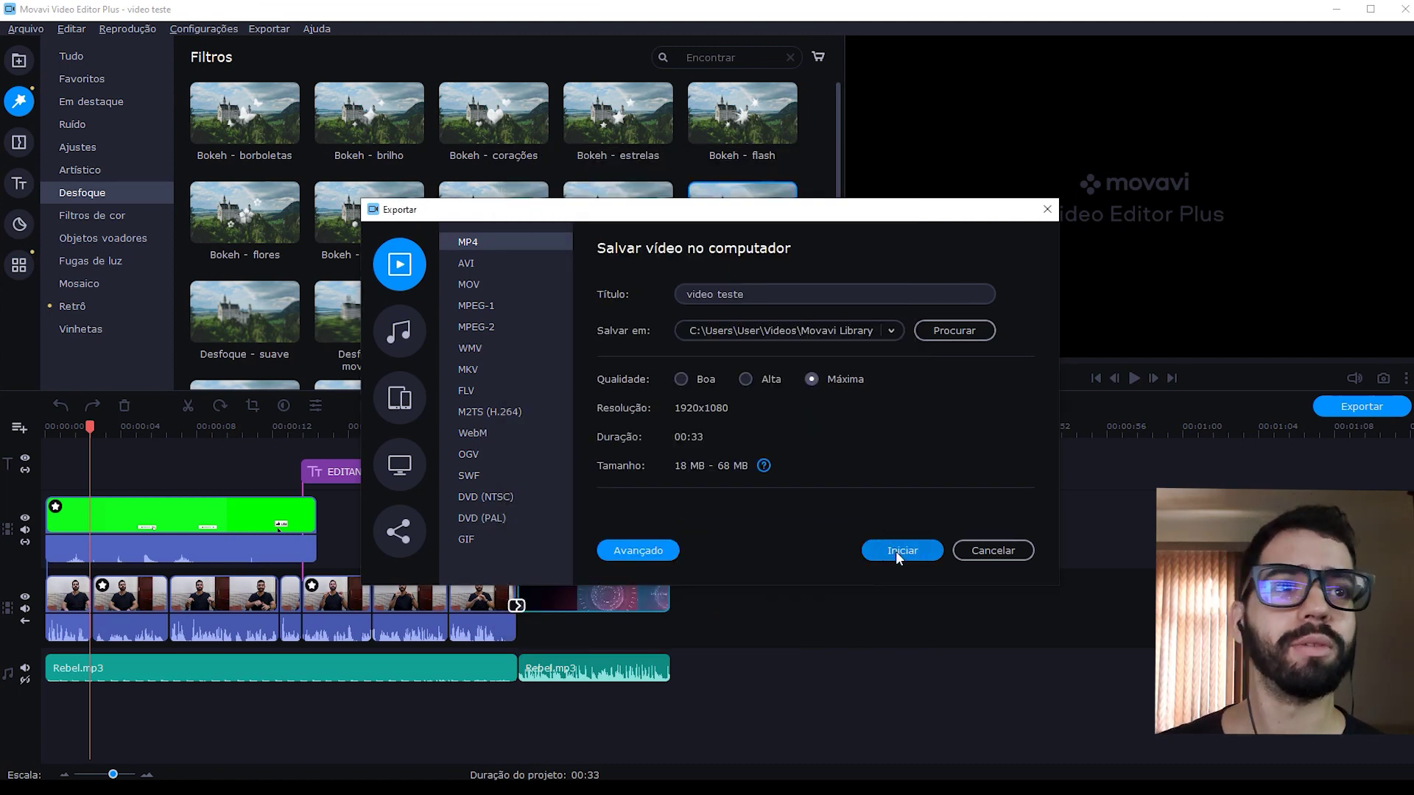
Export the project as video teste.mp4 and play the exported file from the output folder
{"action": "left_click", "coordinate": [896, 550]}
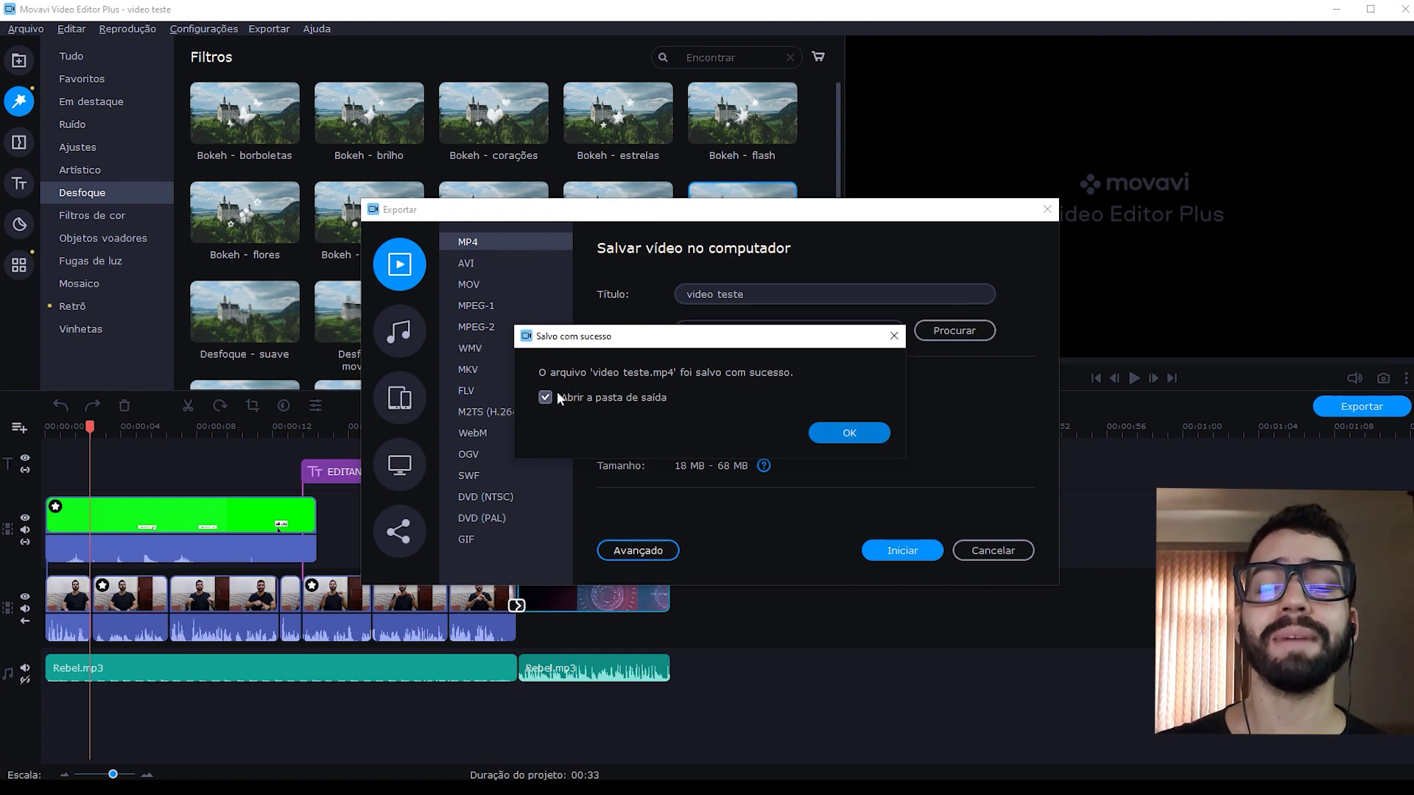
{"action": "left_click", "coordinate": [851, 434]}
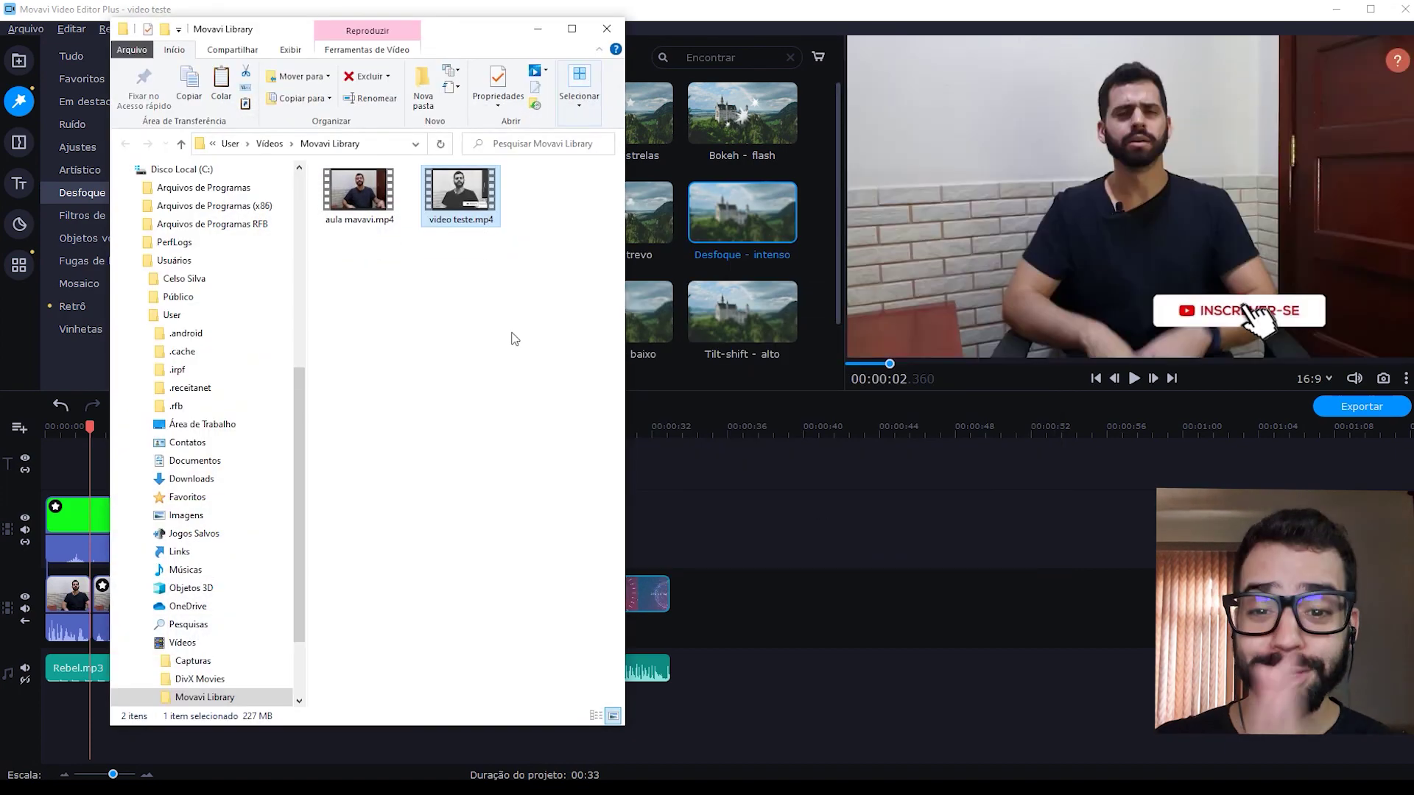
{"action": "double_click", "coordinate": [471, 221]}
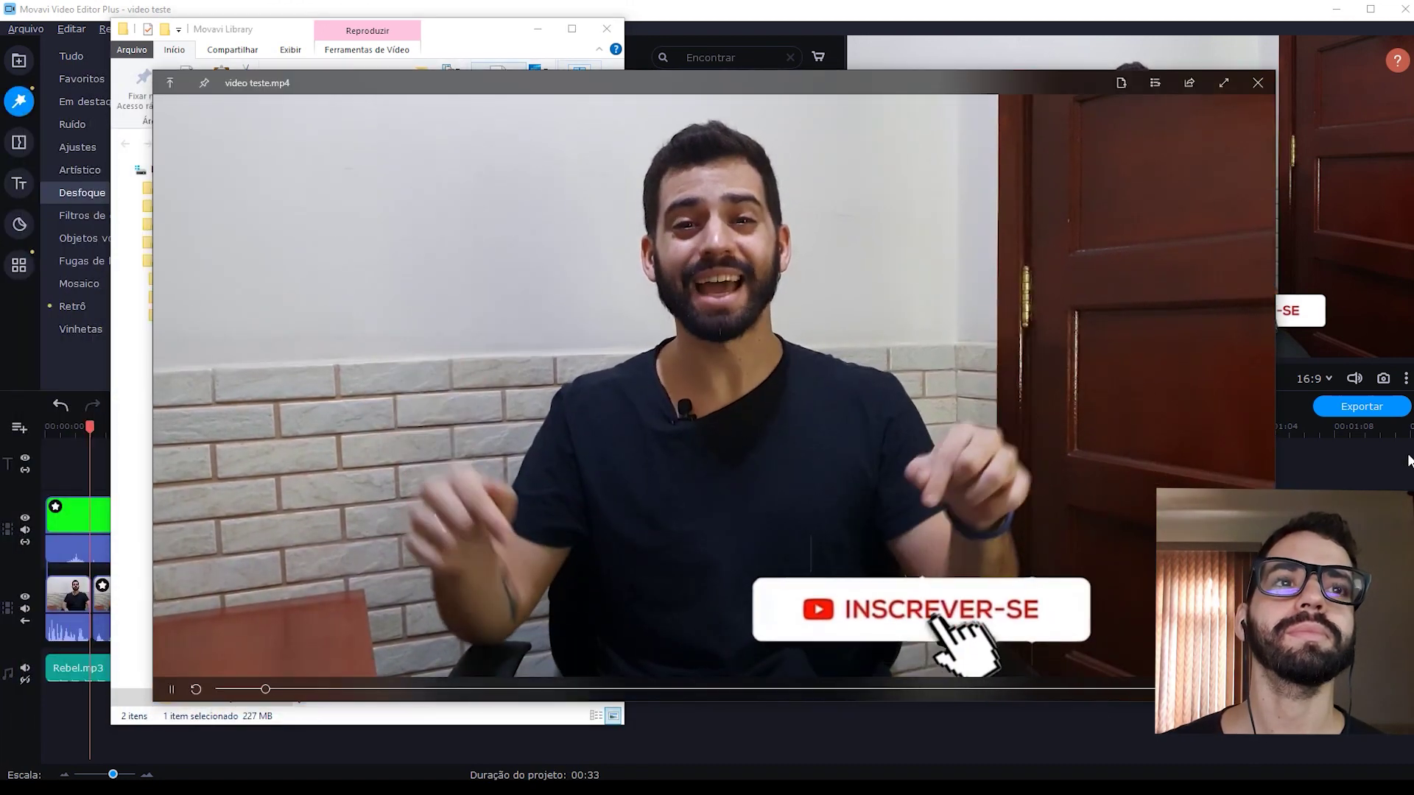